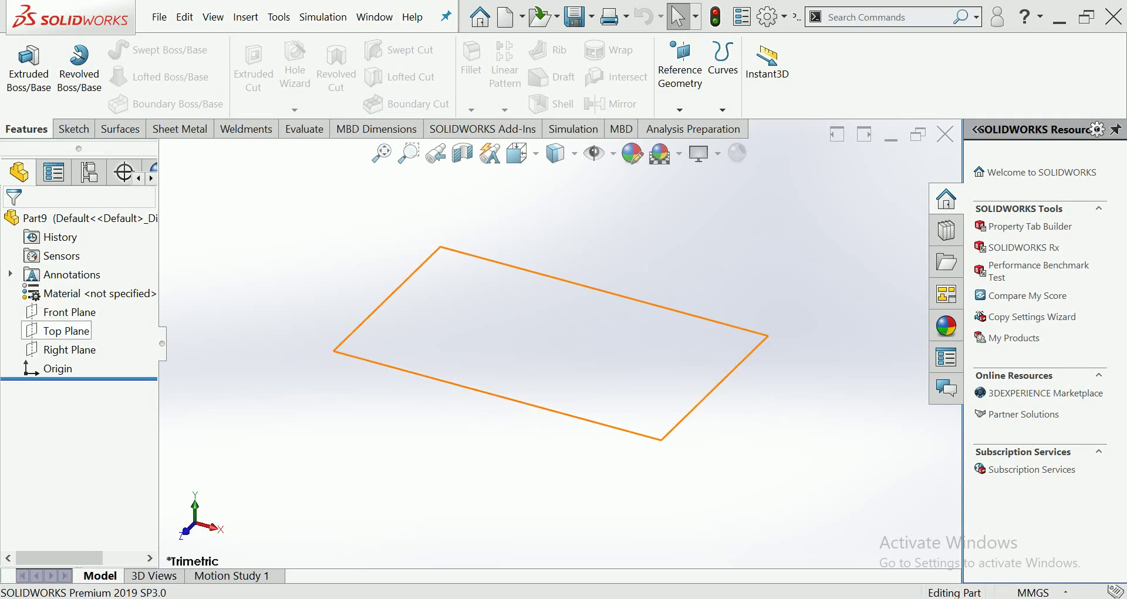
# Start a Top Plane sketch and draw a horizontal midpoint line centred on the origin
pyautogui.click(66, 330)
pyautogui.click(91, 305)
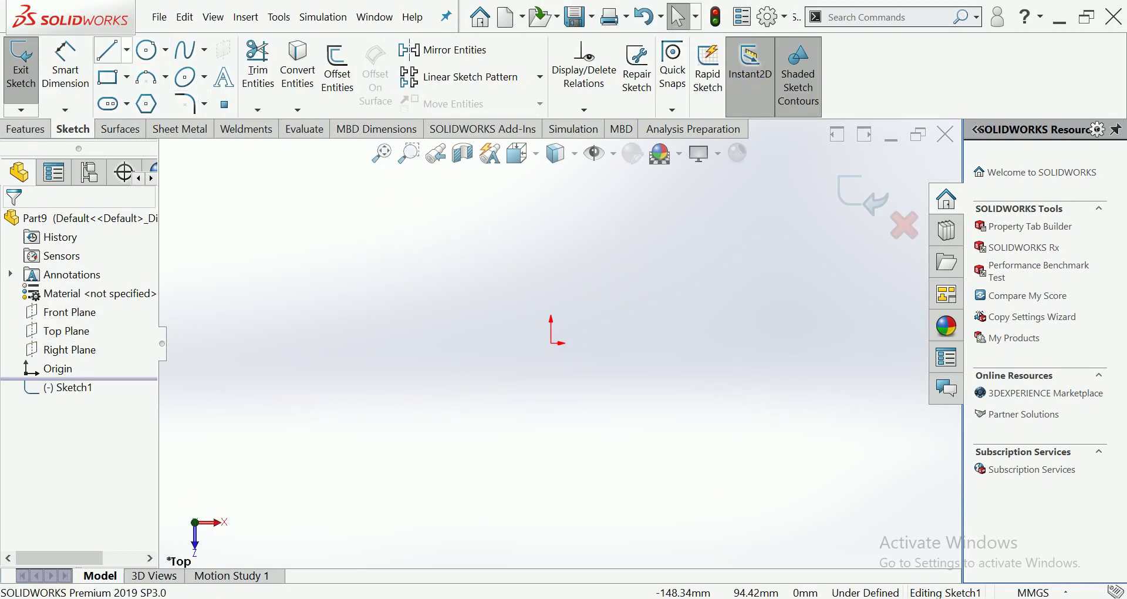
pyautogui.click(125, 49)
pyautogui.click(112, 117)
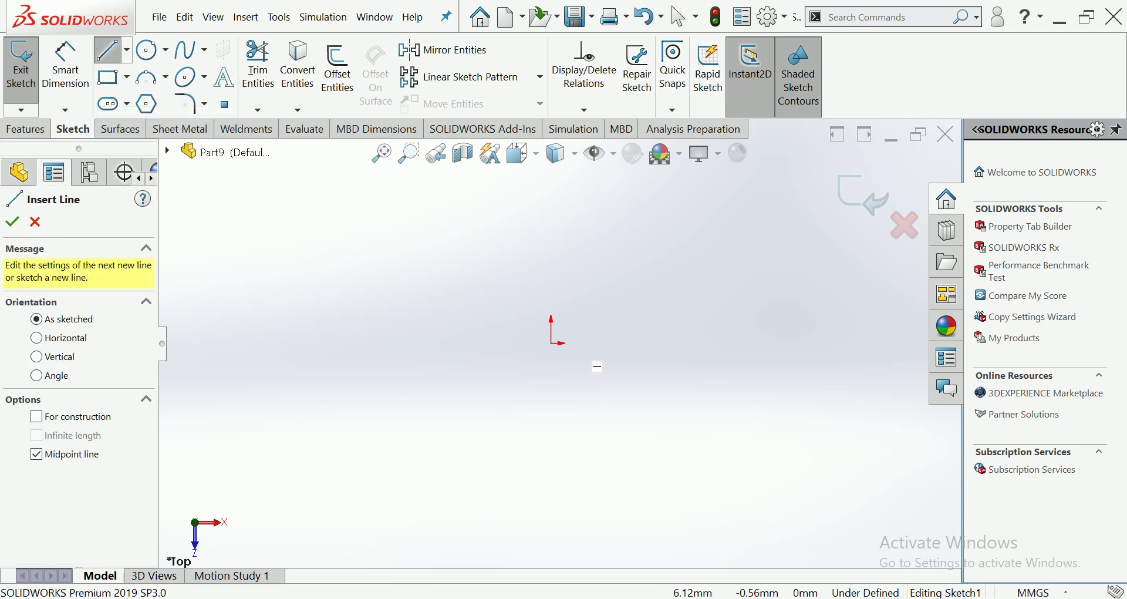
pyautogui.click(551, 343)
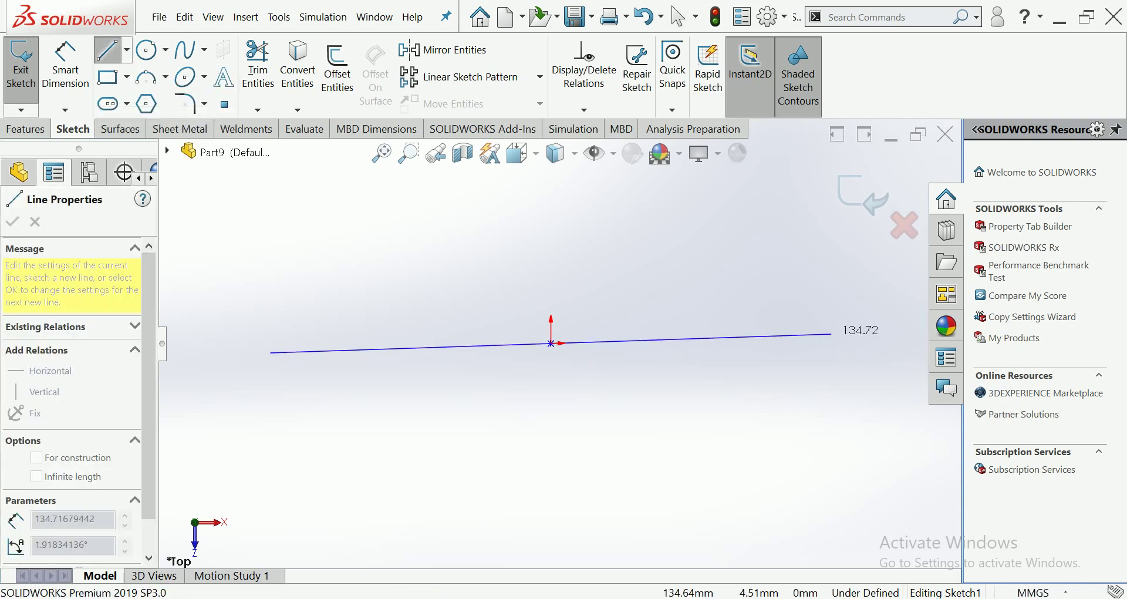
pyautogui.click(842, 346)
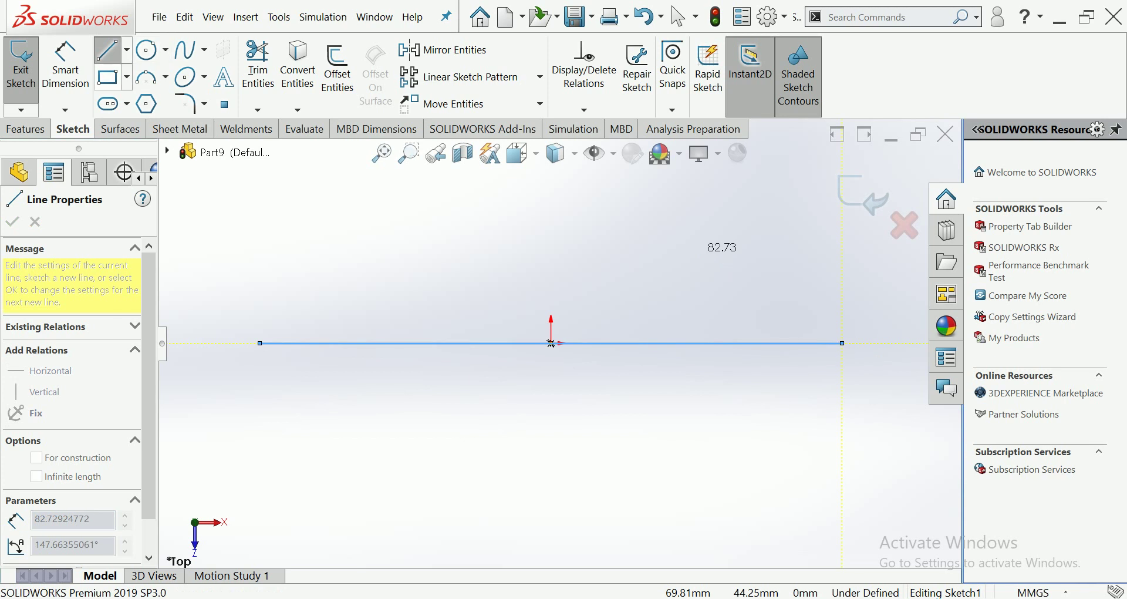
# Dimension the horizontal line to 1500 mm
pyautogui.click(65, 64)
pyautogui.click(410, 342)
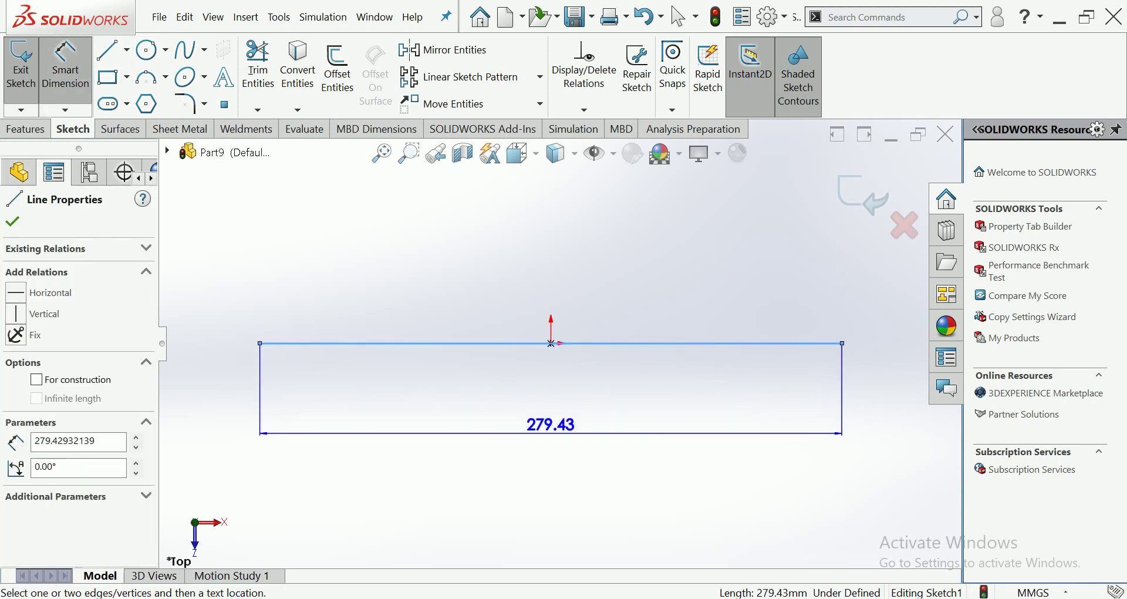
pyautogui.click(550, 434)
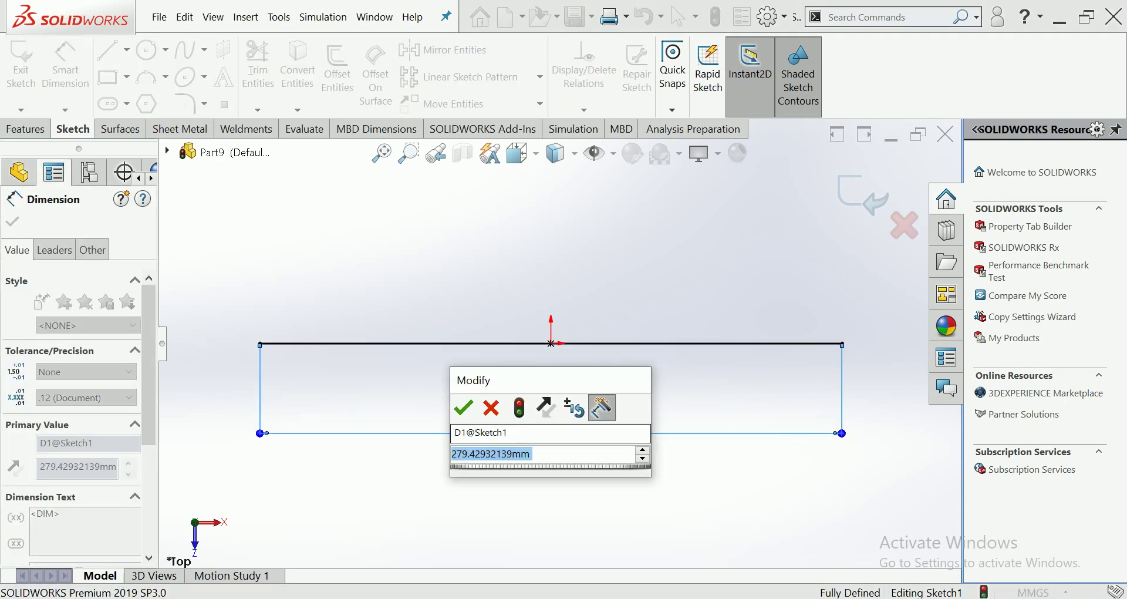
pyautogui.write('1500')
pyautogui.press('Return')
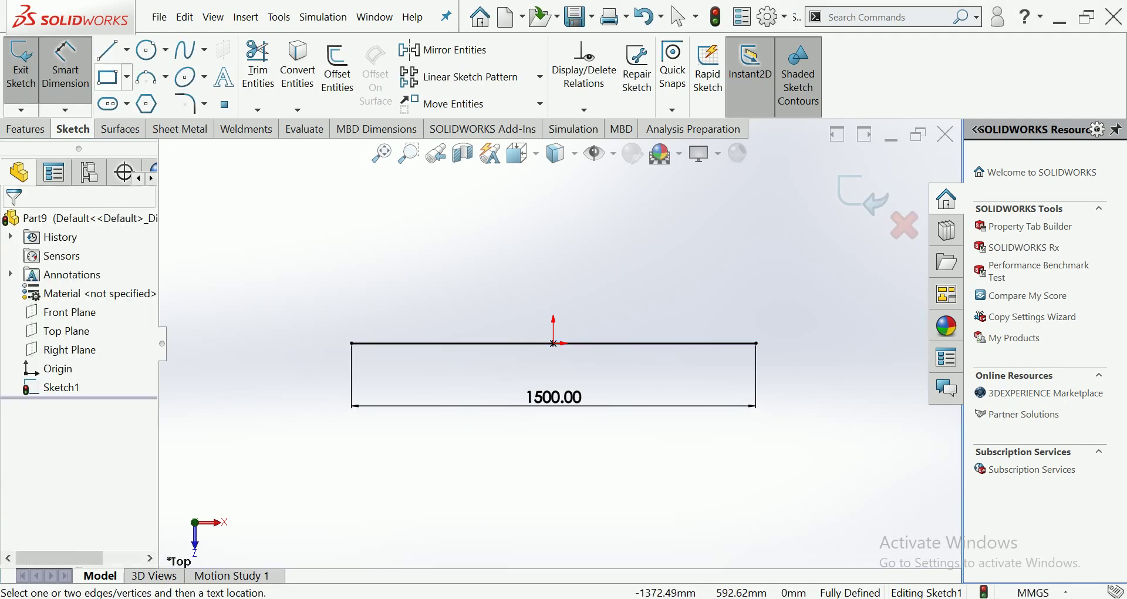
pyautogui.click(112, 76)
pyautogui.press('Escape')
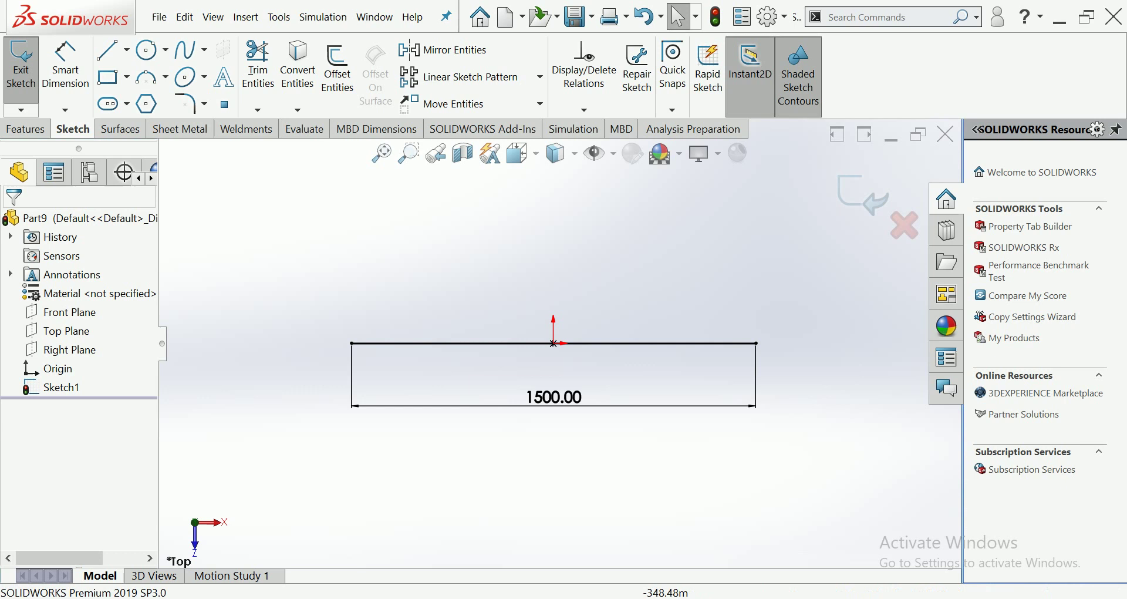
# Convert the 1500 mm line to construction geometry
pyautogui.click(481, 343)
pyautogui.click(528, 282)
pyautogui.press('Escape')
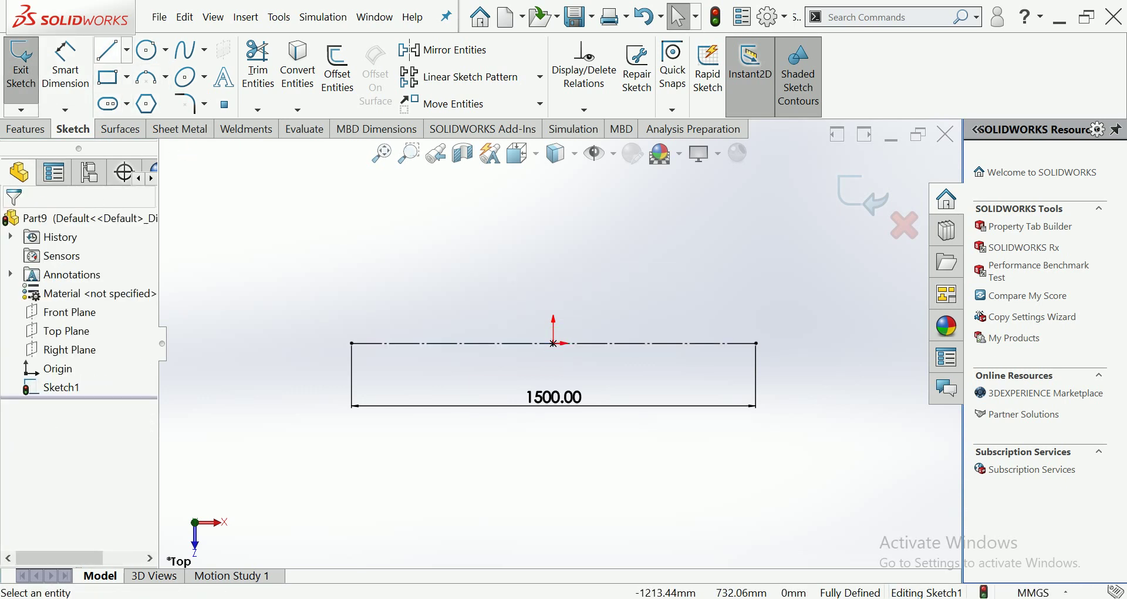
pyautogui.click(126, 49)
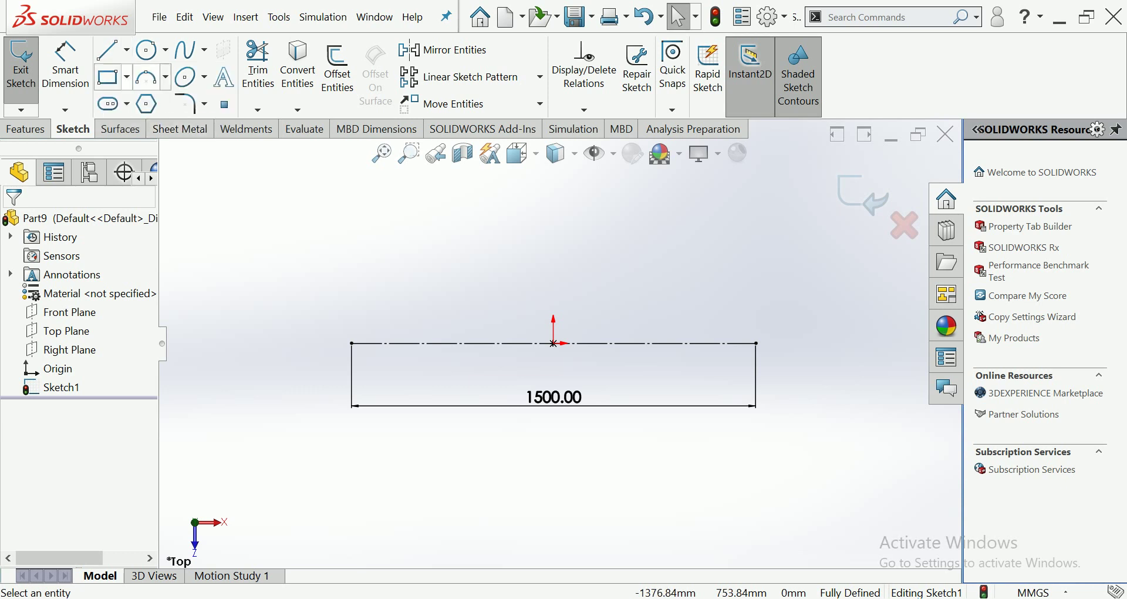
pyautogui.click(126, 50)
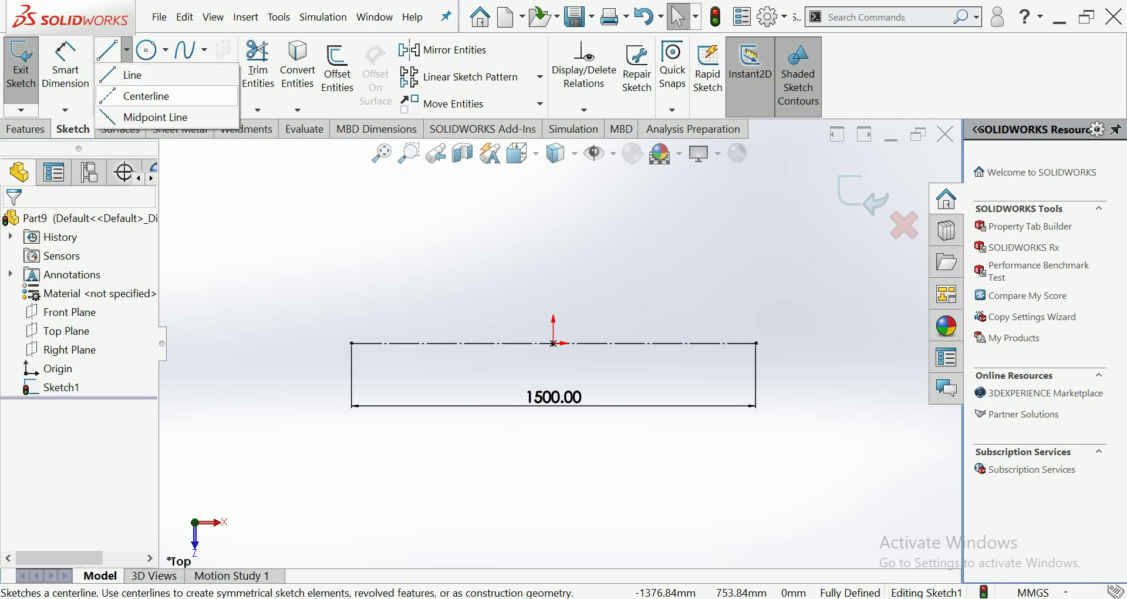
# Draw a vertical centerline upward from the line's left end
pyautogui.click(147, 95)
pyautogui.click(352, 342)
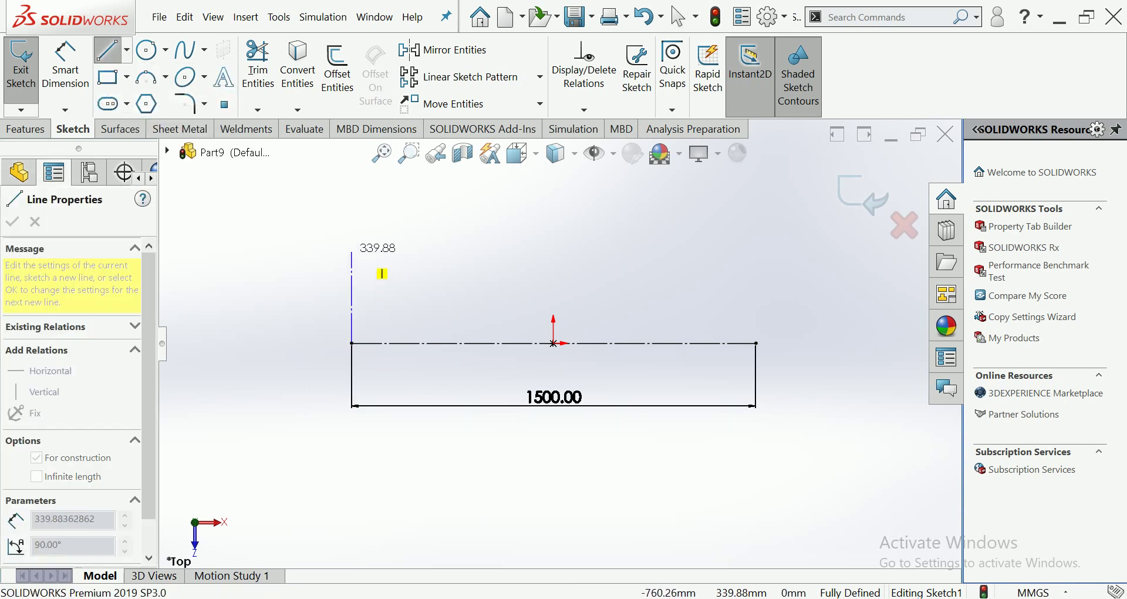
pyautogui.click(351, 251)
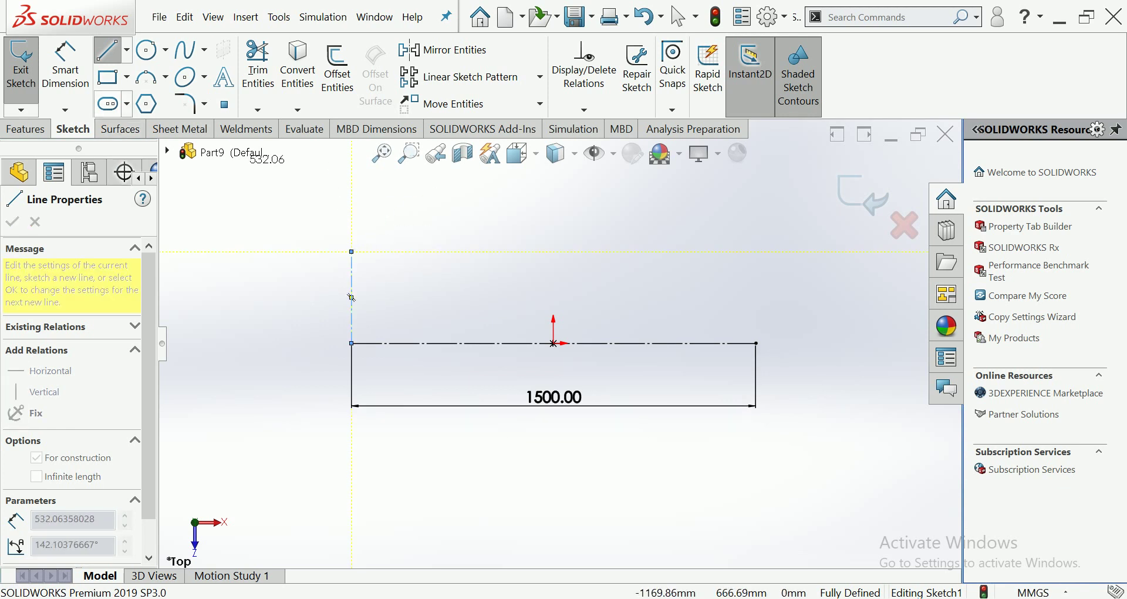
pyautogui.click(126, 50)
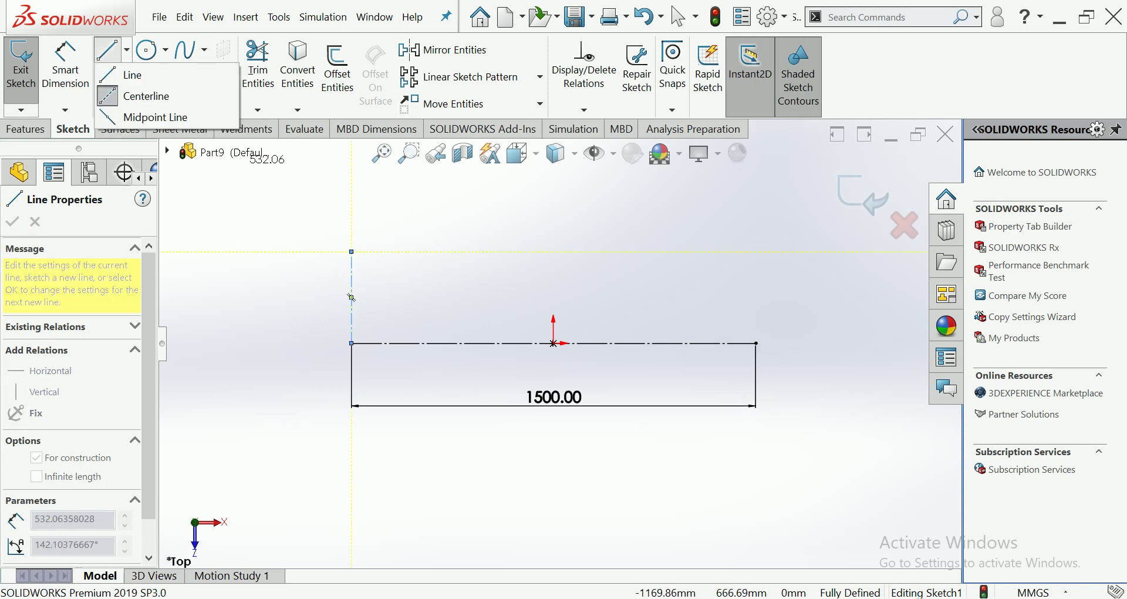
pyautogui.press('Escape')
# Try a first vertical line near the left end, then discard the stray line
pyautogui.scroll(-6, 316, 342)
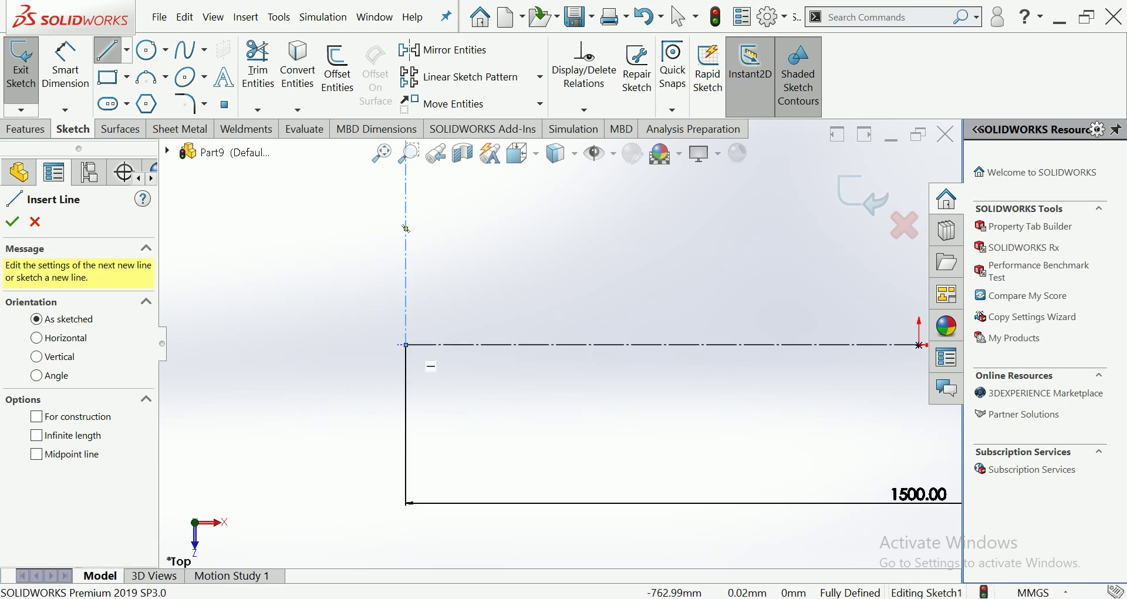
pyautogui.click(406, 344)
pyautogui.scroll(3, 558, 342)
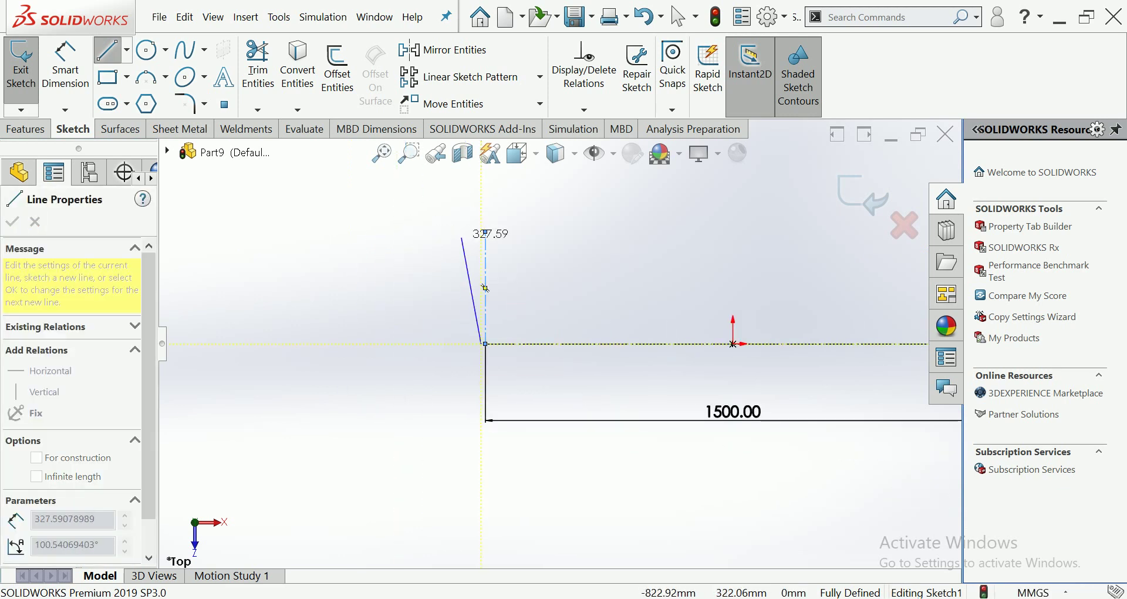
pyautogui.click(482, 267)
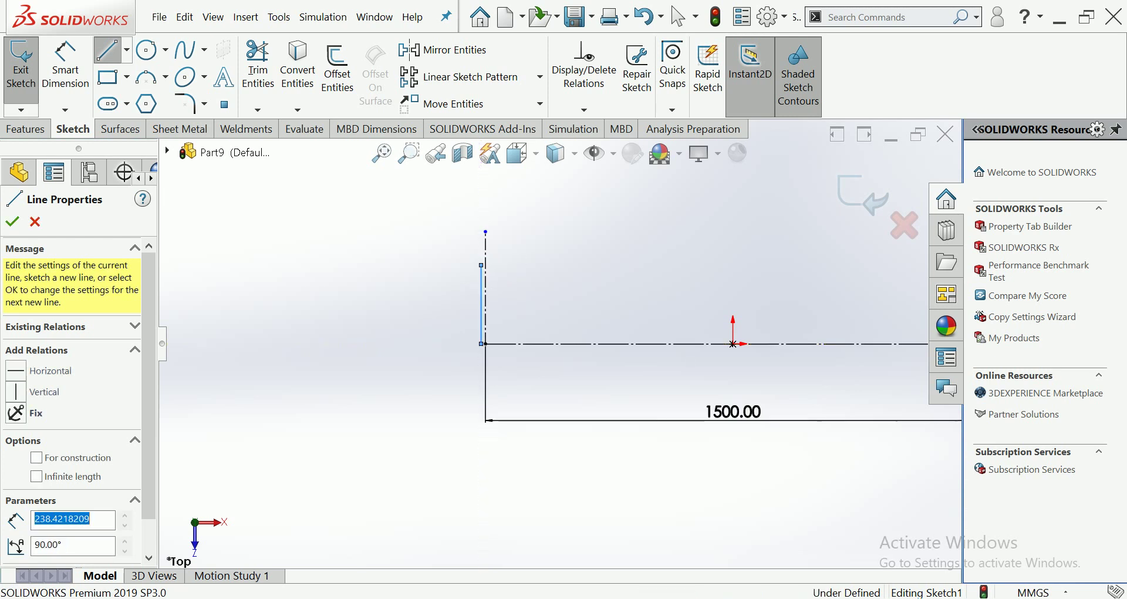
pyautogui.scroll(2, 480, 302)
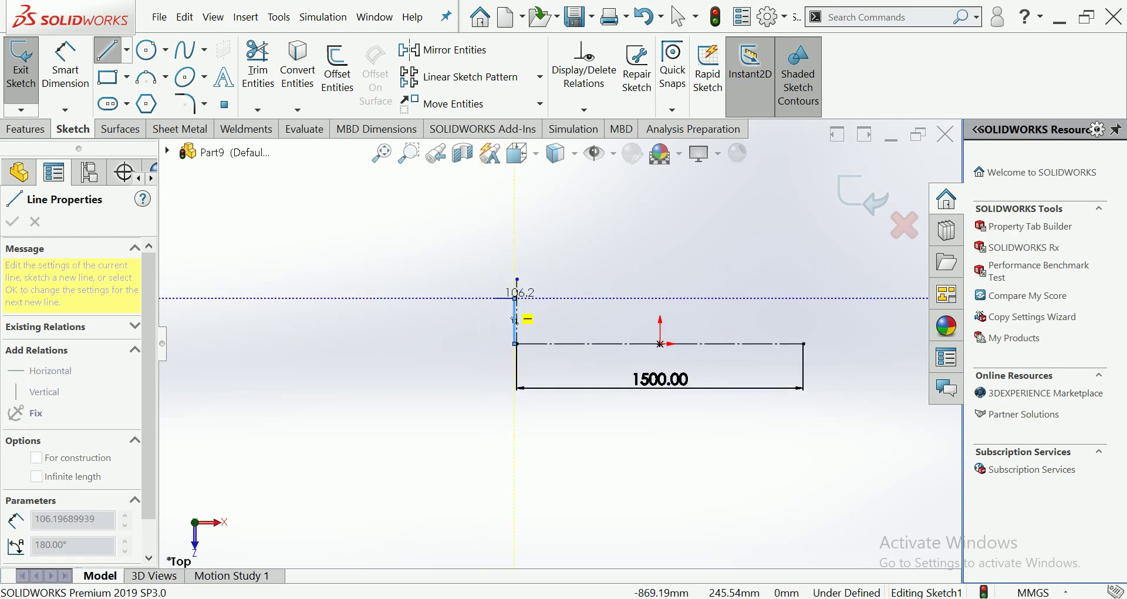
pyautogui.scroll(-2, 562, 352)
pyautogui.press('Escape')
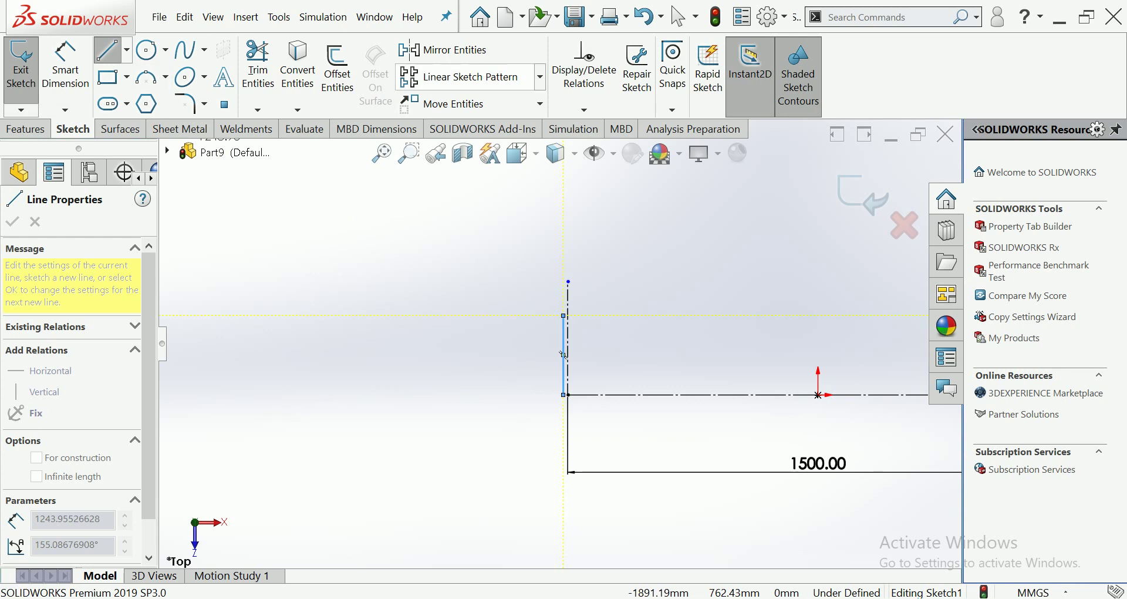
pyautogui.click(562, 355)
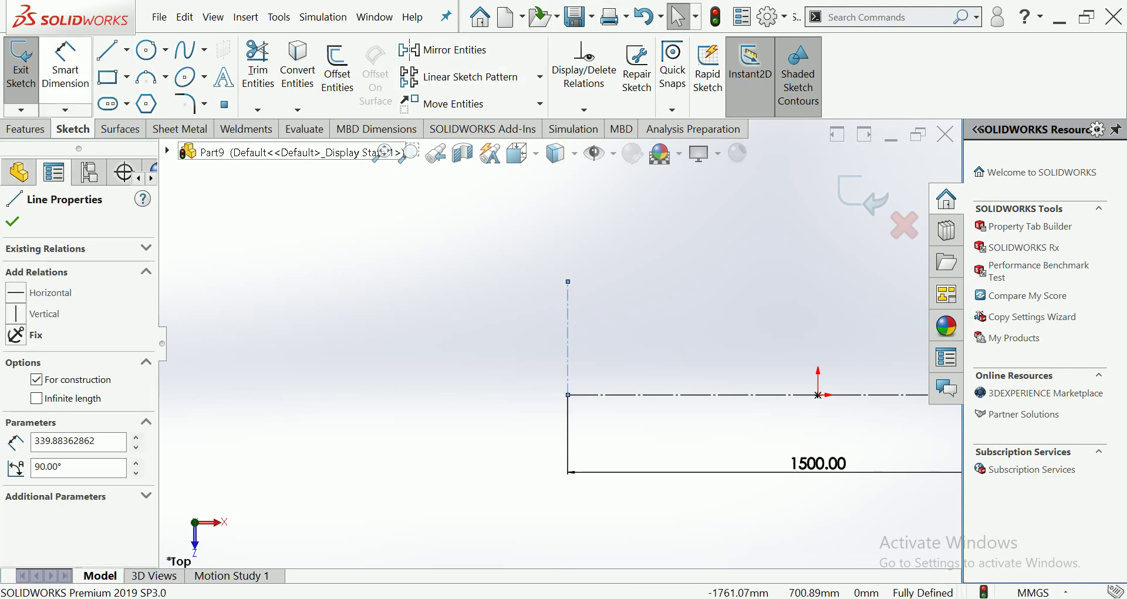
pyautogui.press('Escape')
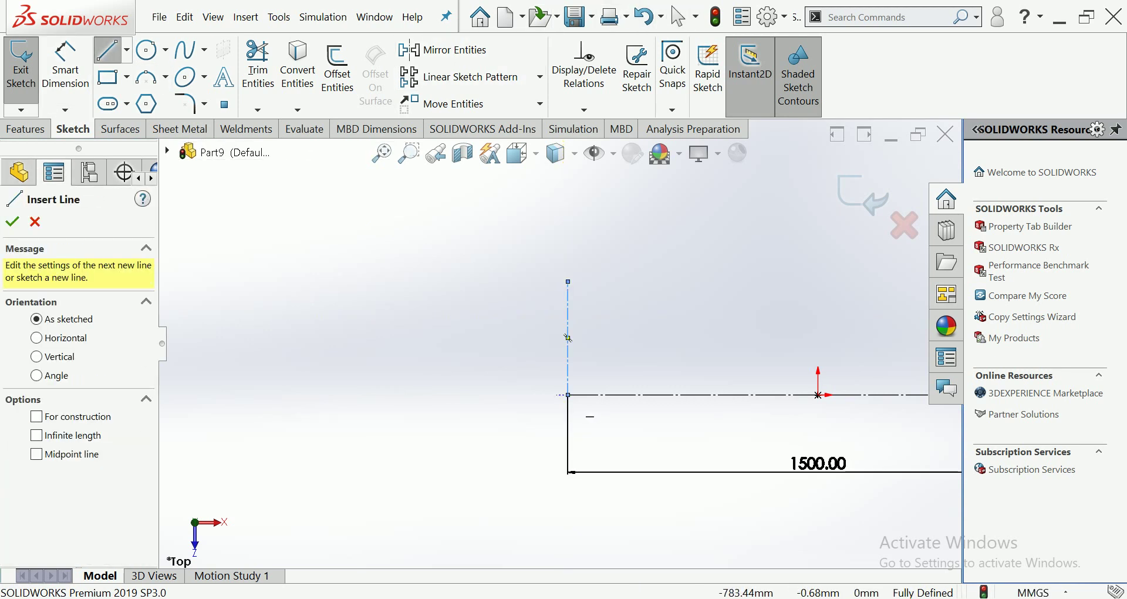
# Draw the four-segment stepped profile: vertical leg, short horizontal, short step up, top edge to centerline
pyautogui.click(567, 338)
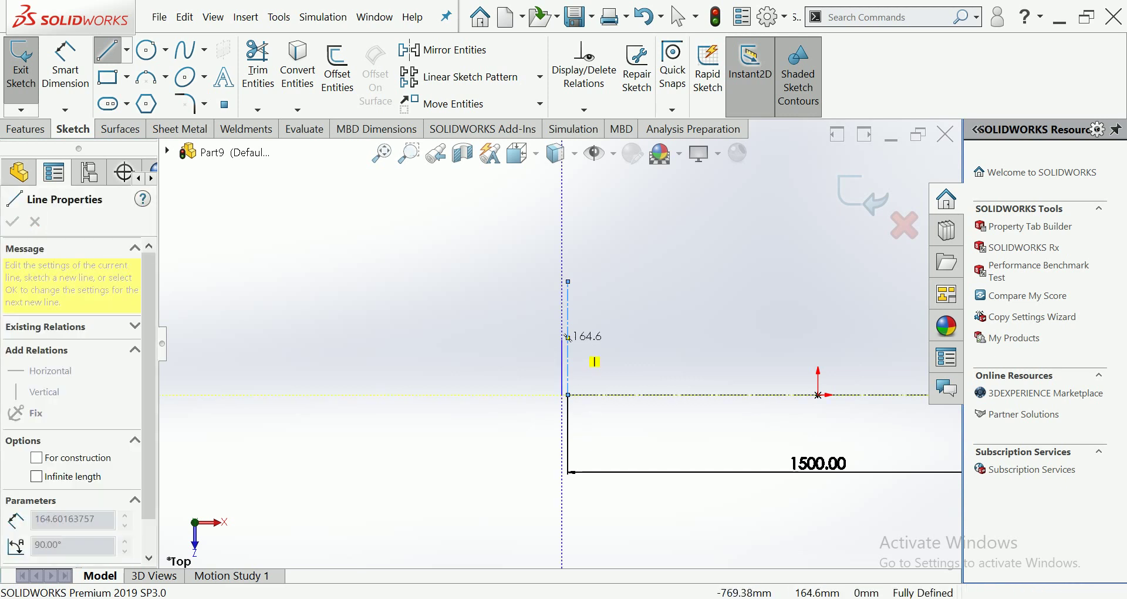
pyautogui.click(568, 338)
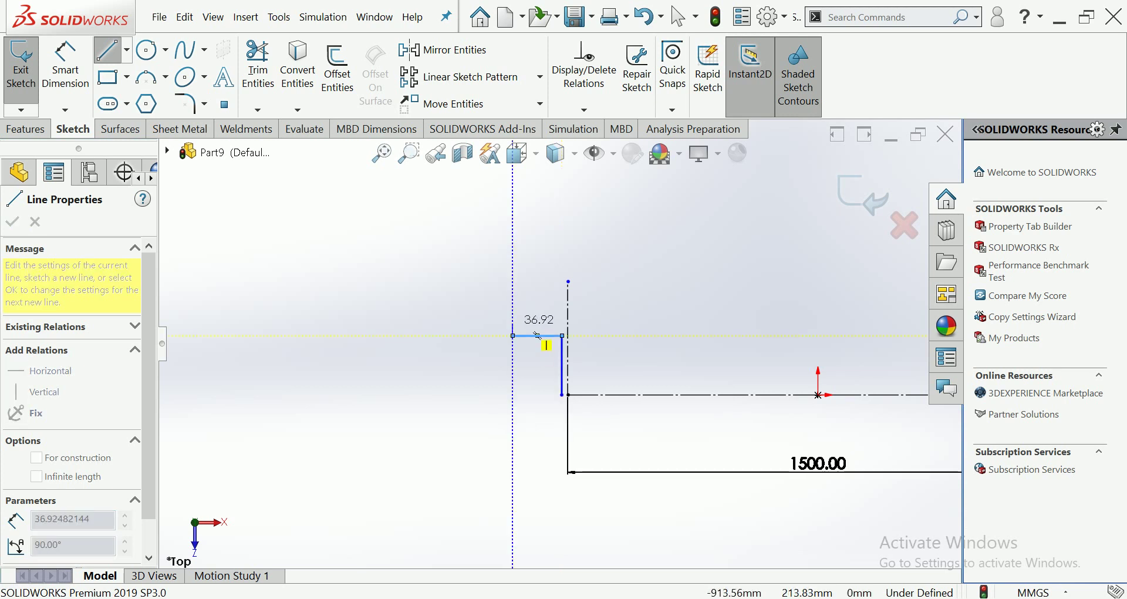
pyautogui.click(513, 335)
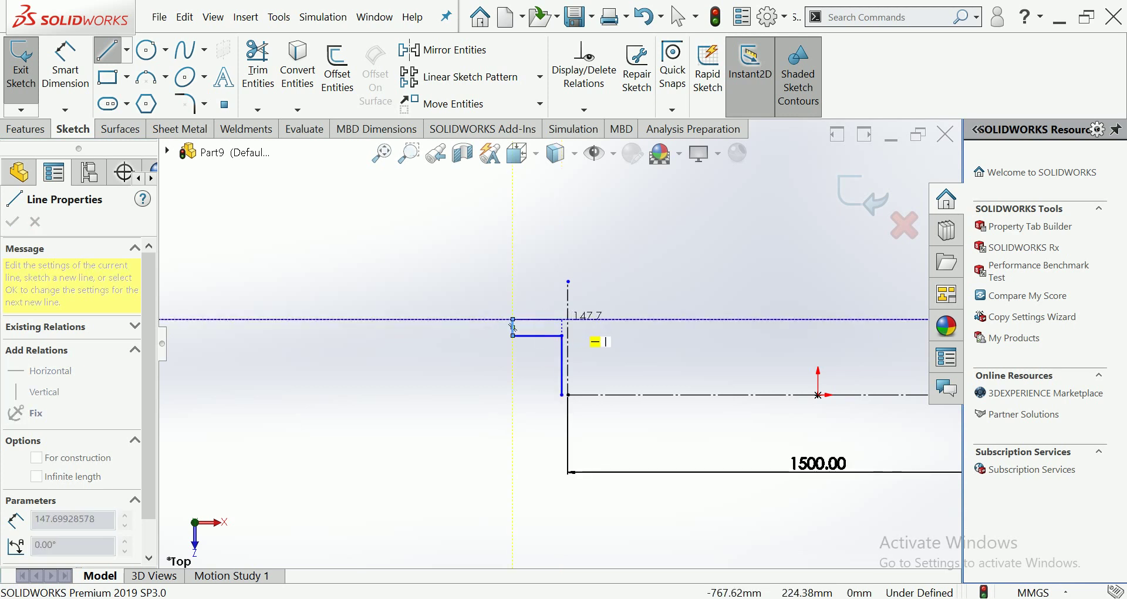
pyautogui.click(513, 319)
pyautogui.click(568, 319)
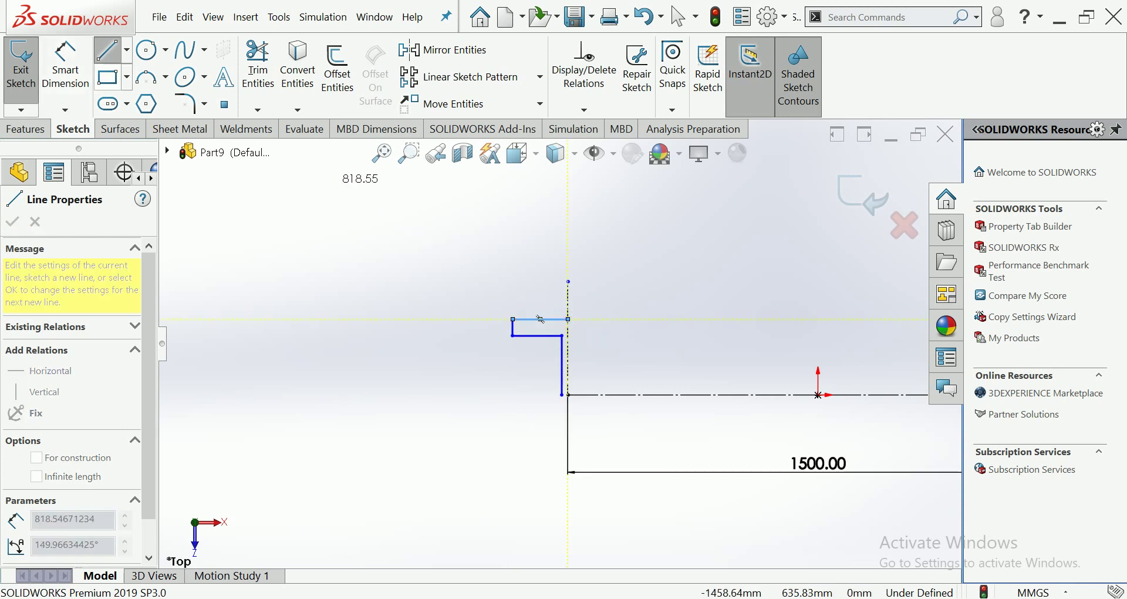
pyautogui.click(109, 50)
pyautogui.scroll(-2, 533, 405)
pyautogui.scroll(-2, 533, 405)
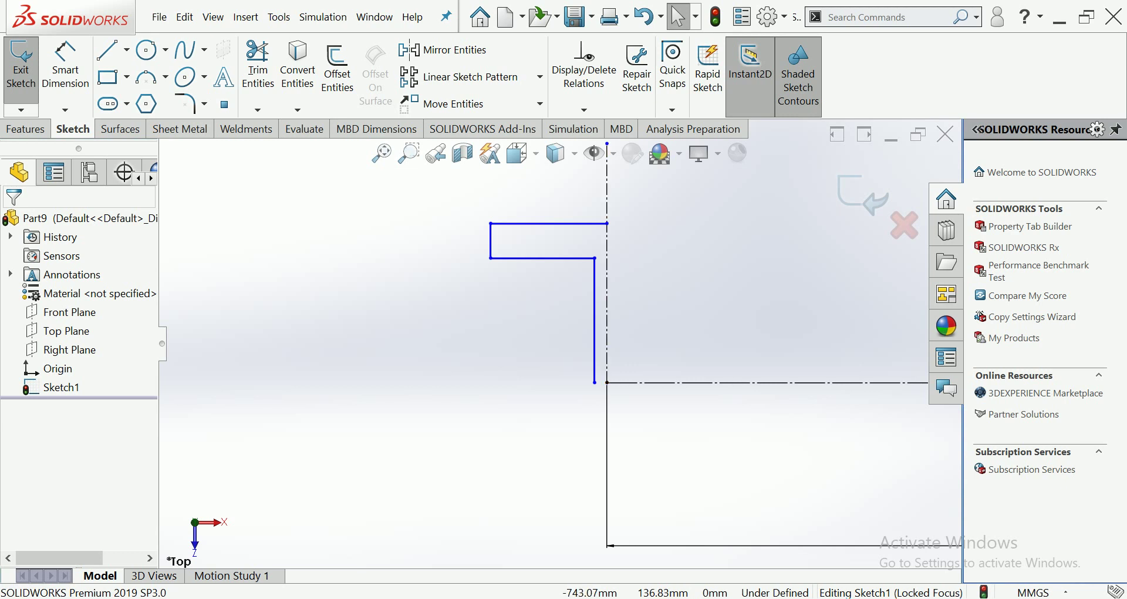
# Mirror the four stepped lines about the vertical centerline to form a T shape
pyautogui.click(443, 50)
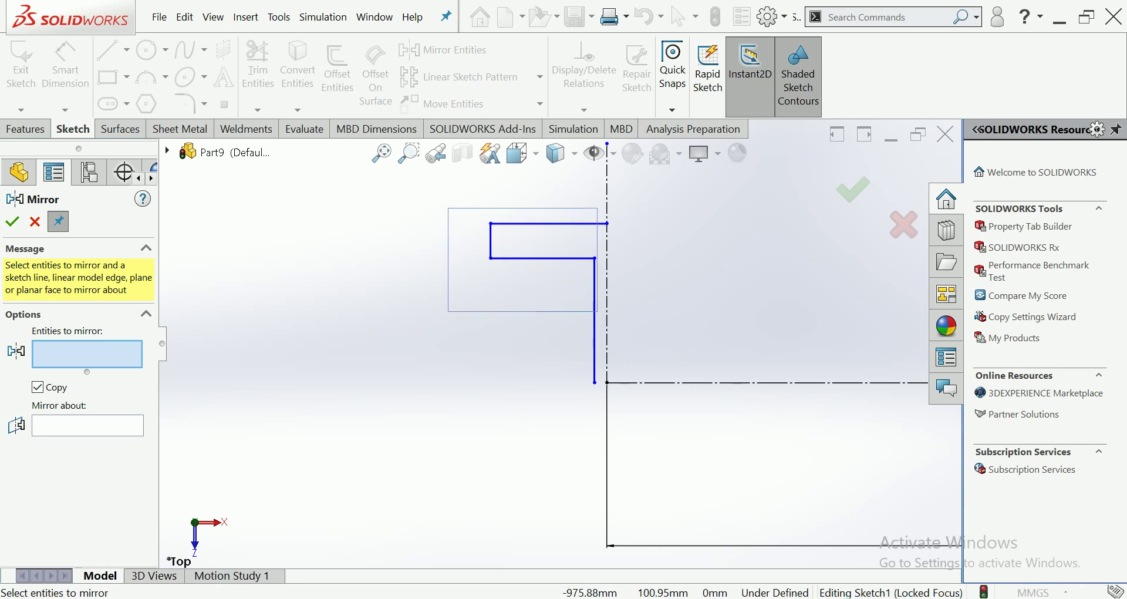
pyautogui.moveTo(585, 279); pyautogui.dragTo(447, 312)
pyautogui.click(87, 467)
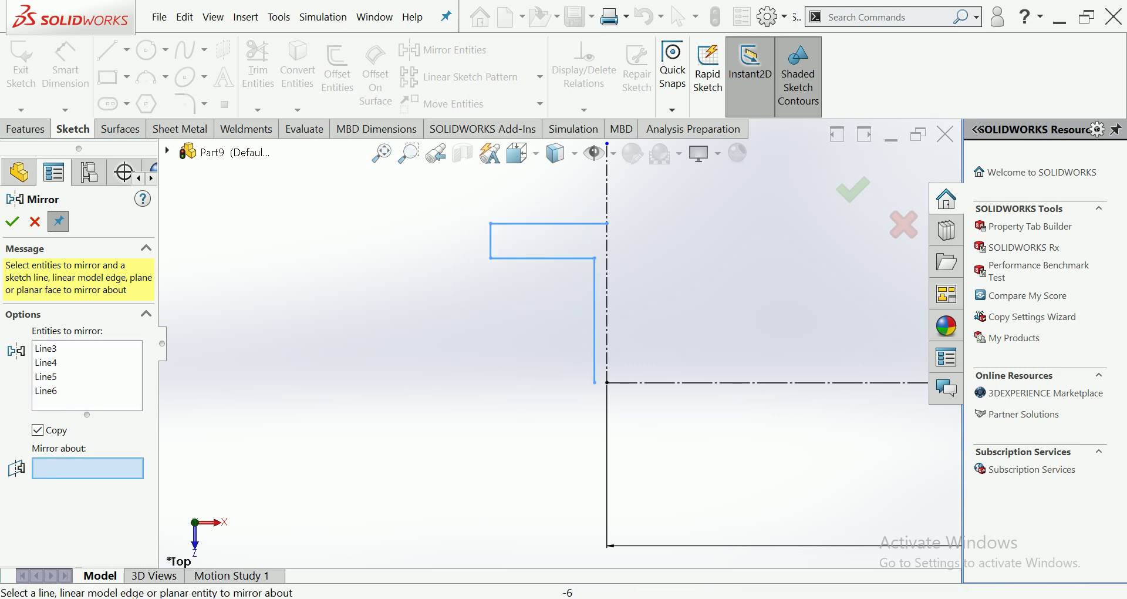
pyautogui.click(607, 293)
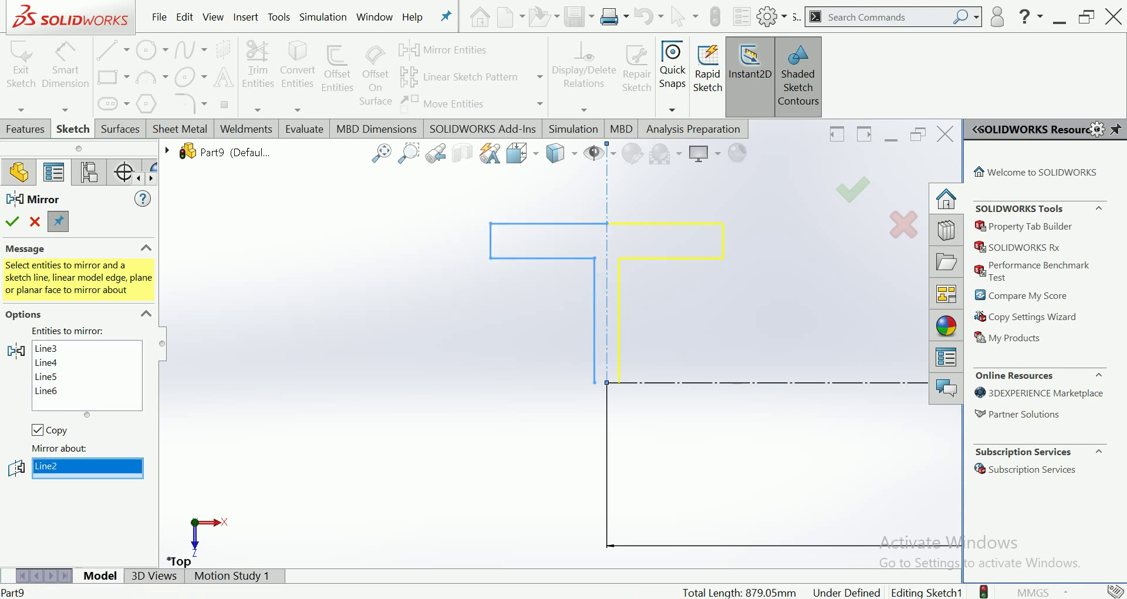
pyautogui.click(12, 222)
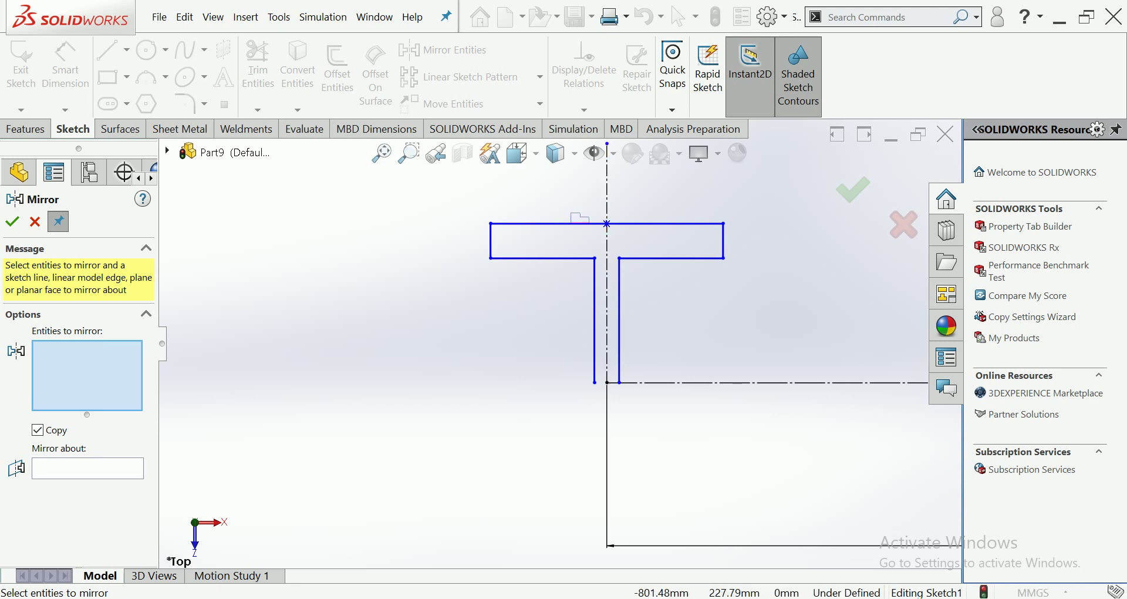
# Mirror the whole T about the horizontal centerline to close the I-section
pyautogui.click(549, 223)
pyautogui.moveTo(532, 236); pyautogui.dragTo(442, 287)
pyautogui.click(594, 306)
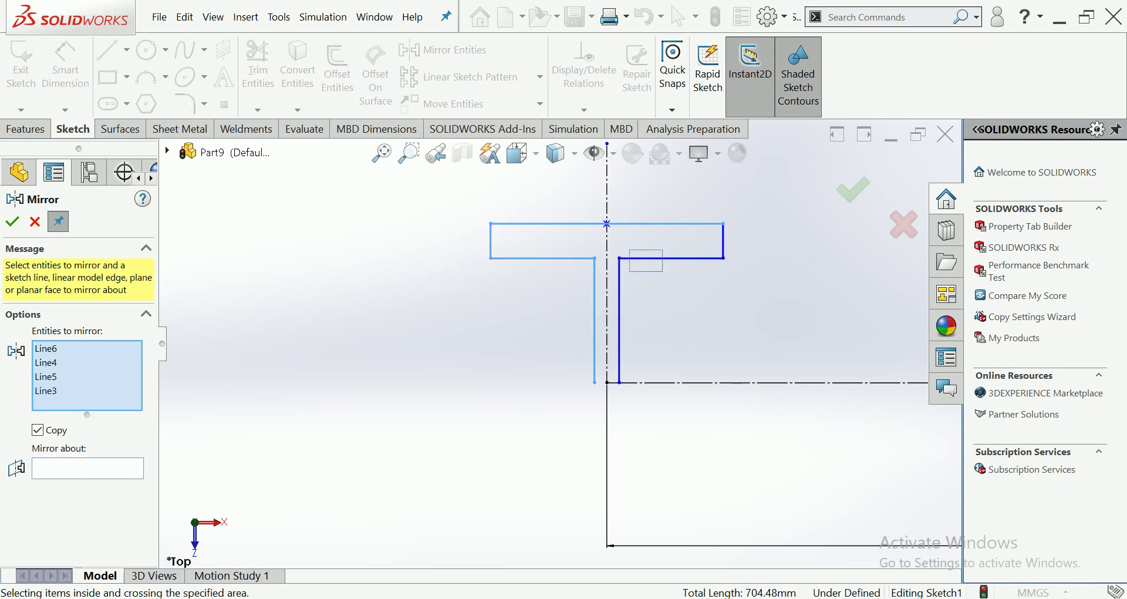
pyautogui.moveTo(662, 250); pyautogui.dragTo(614, 286)
pyautogui.click(723, 242)
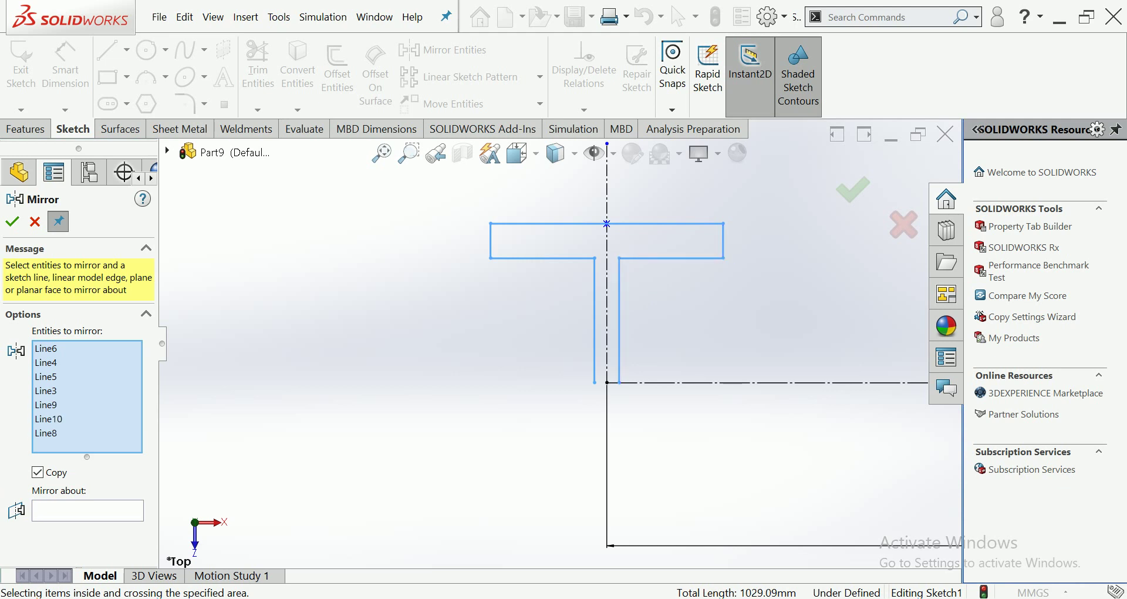
pyautogui.click(87, 510)
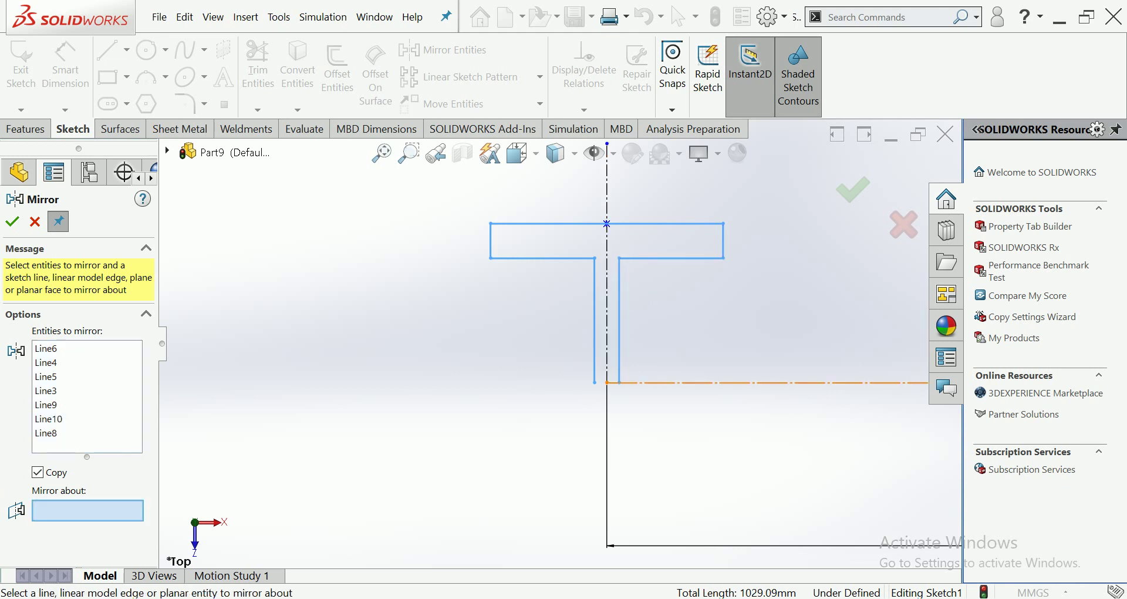
pyautogui.click(762, 382)
pyautogui.click(12, 221)
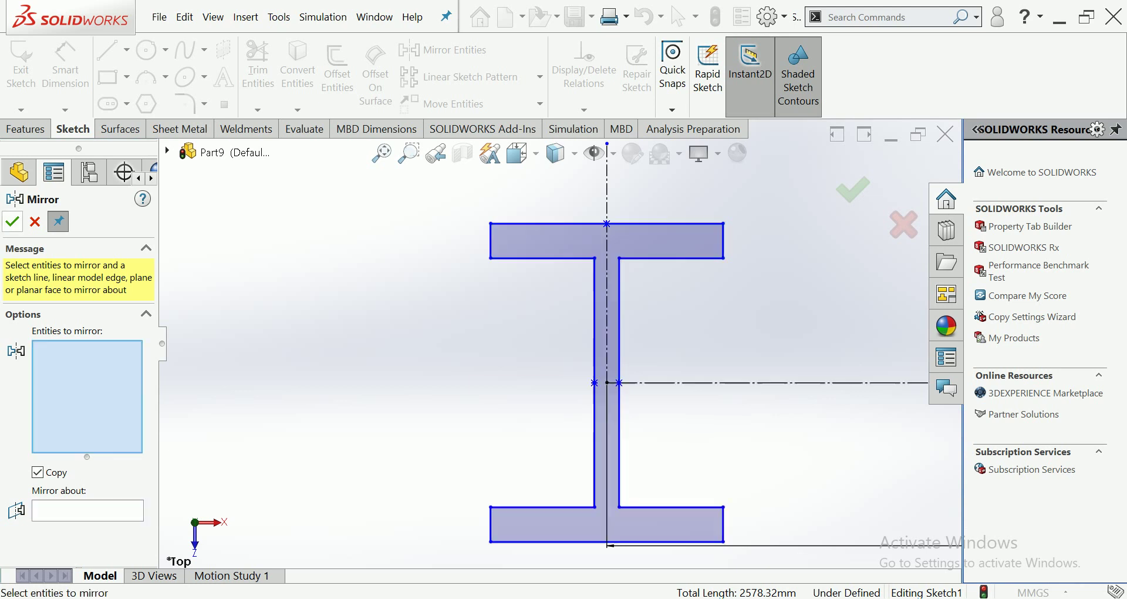
pyautogui.scroll(5, 559, 343)
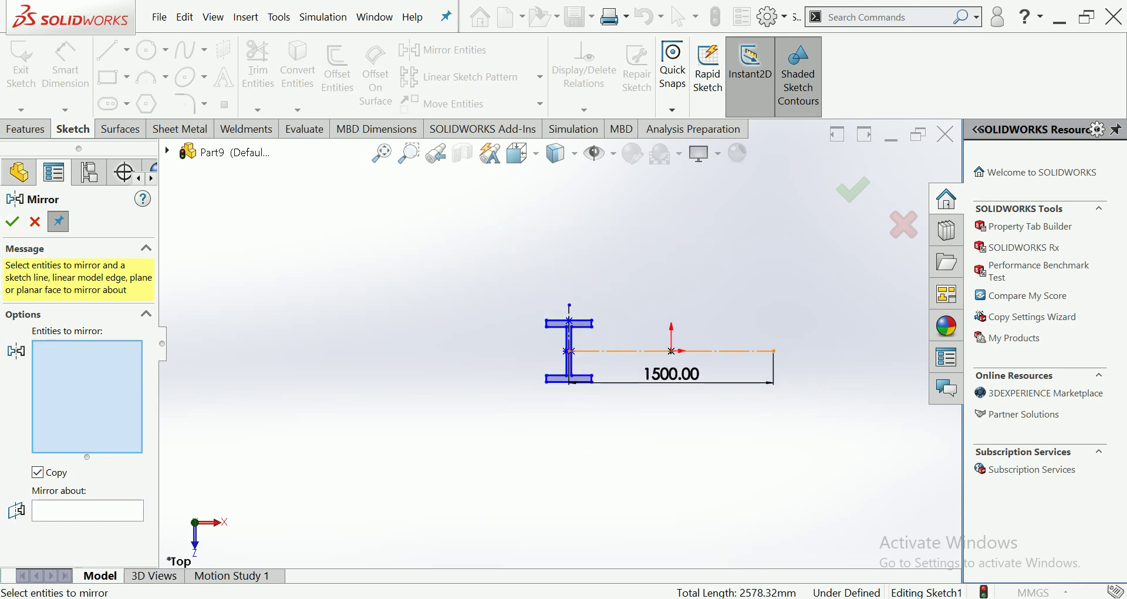
# Change the long construction line dimension from 1500 to 2000 mm
pyautogui.press('Escape')
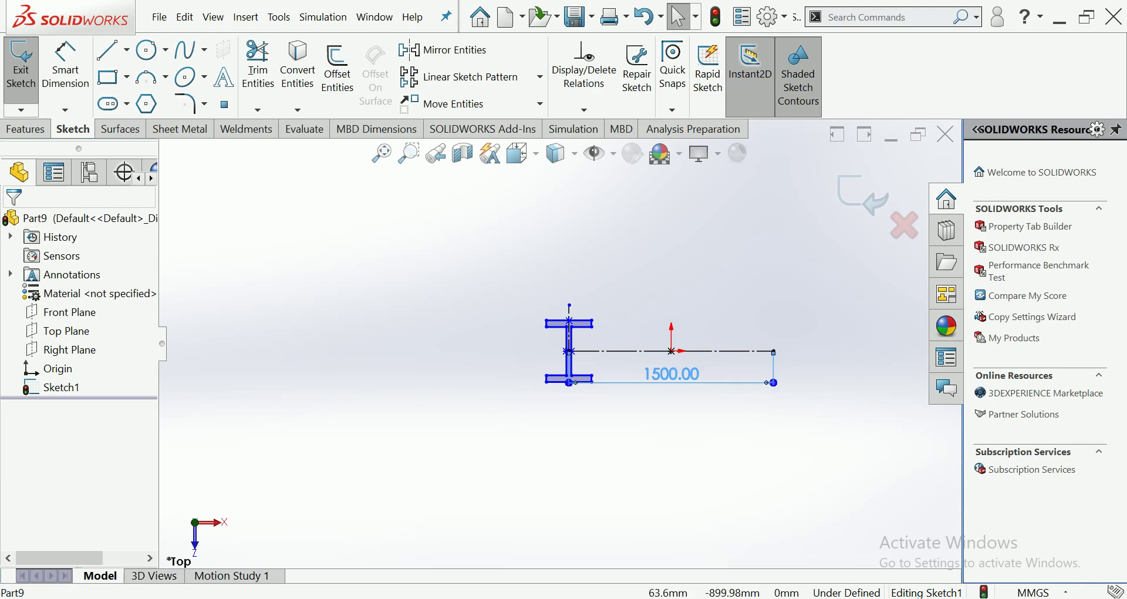
pyautogui.doubleClick(671, 373)
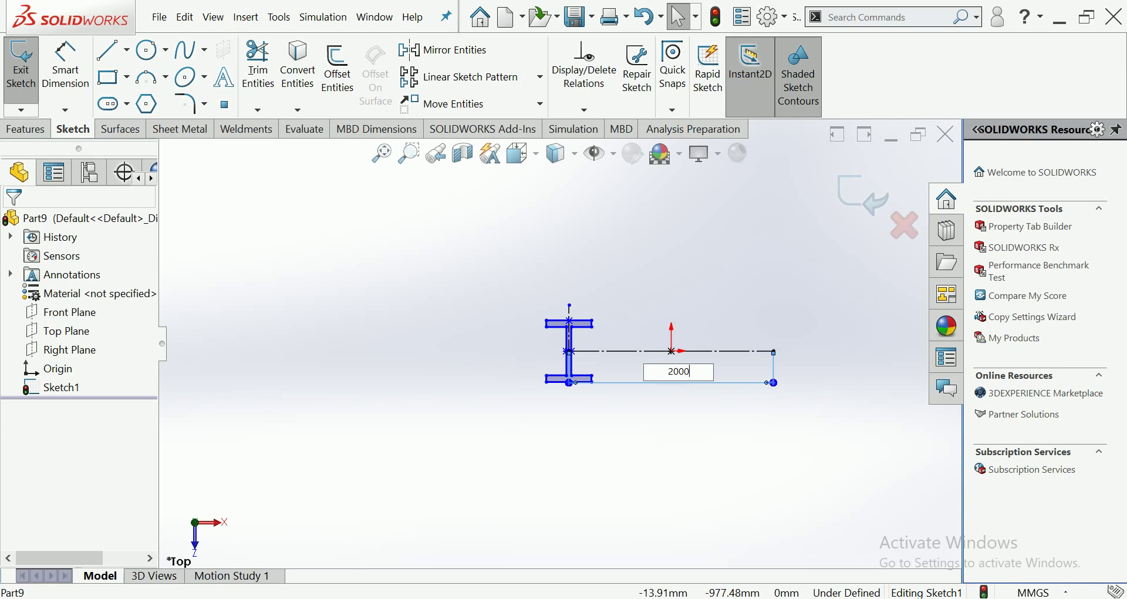
pyautogui.press('Return')
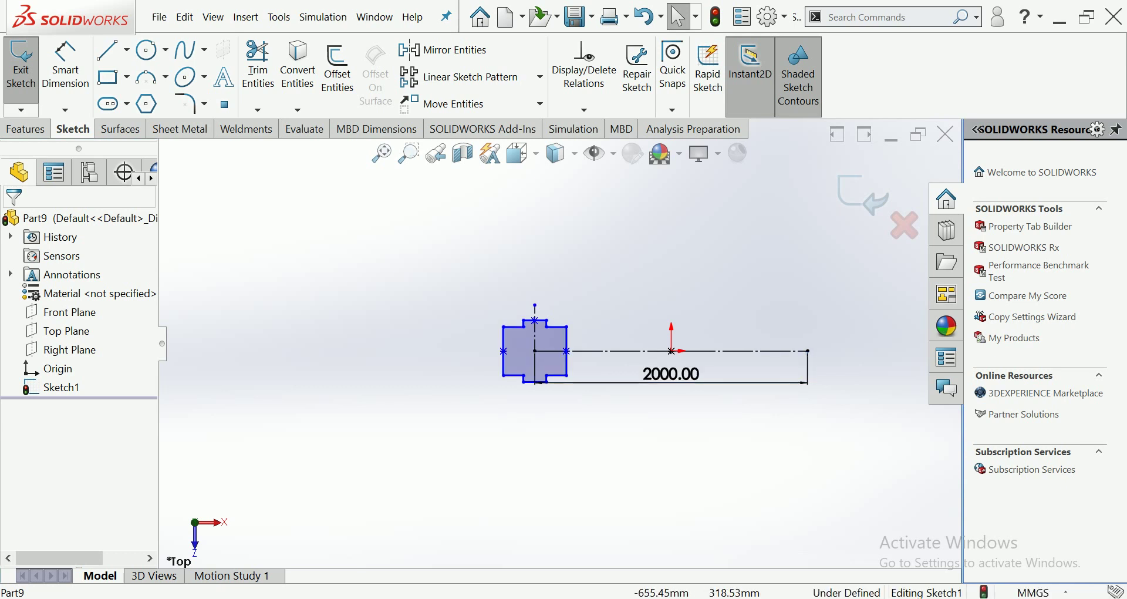
pyautogui.scroll(-2, 569, 328)
pyautogui.scroll(-3, 569, 327)
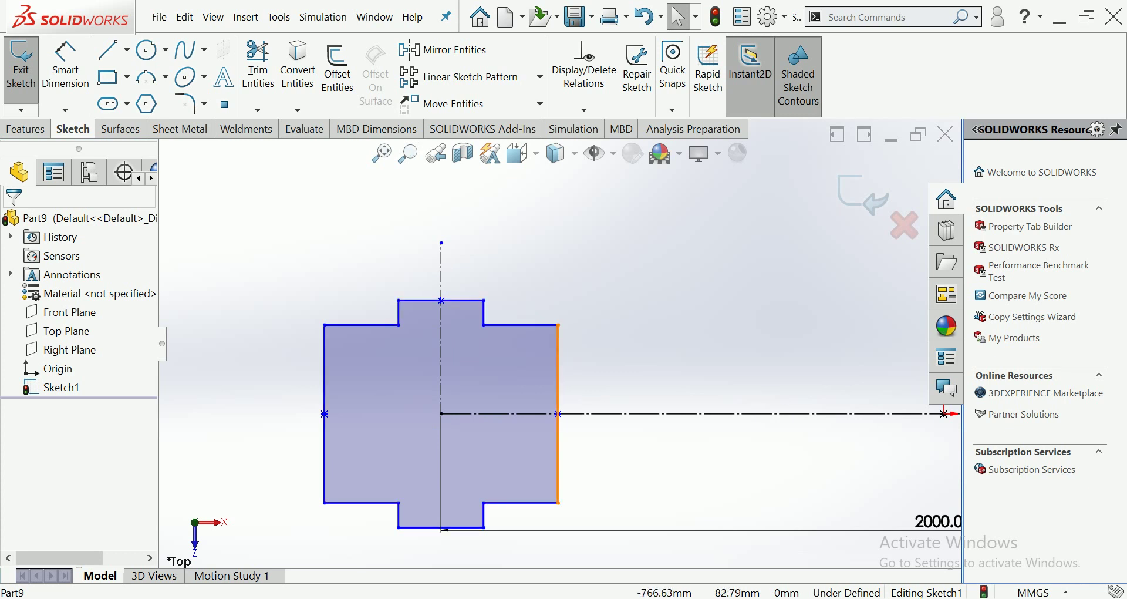
# Drag the flange edge and web back into a slim I-section and start an extrusion
pyautogui.moveTo(558, 372); pyautogui.dragTo(452, 372)
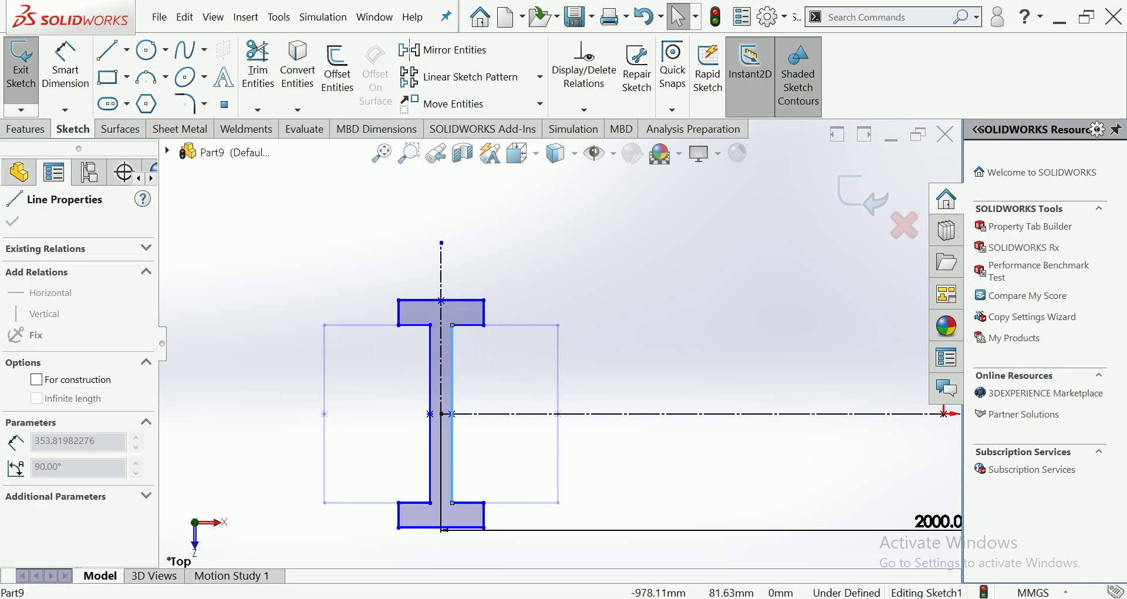
pyautogui.press('Escape')
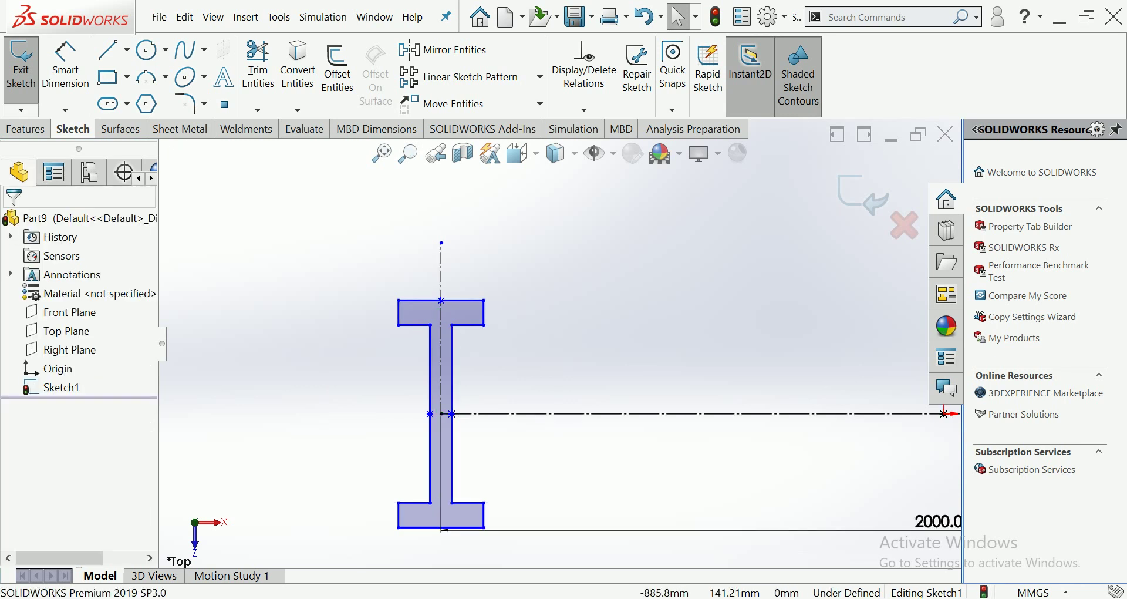
pyautogui.scroll(5, 563, 347)
pyautogui.scroll(-2, 606, 305)
pyautogui.scroll(-4, 536, 347)
pyautogui.moveTo(404, 441); pyautogui.dragTo(392, 440)
pyautogui.press('Escape')
pyautogui.scroll(5, 561, 342)
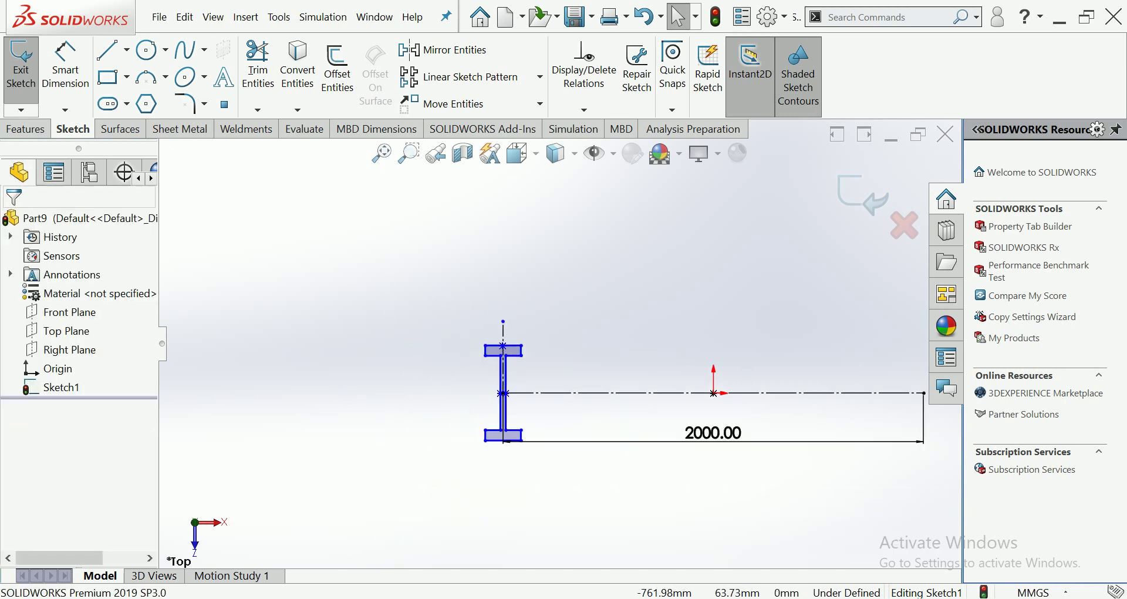
pyautogui.scroll(1, 562, 344)
pyautogui.click(24, 128)
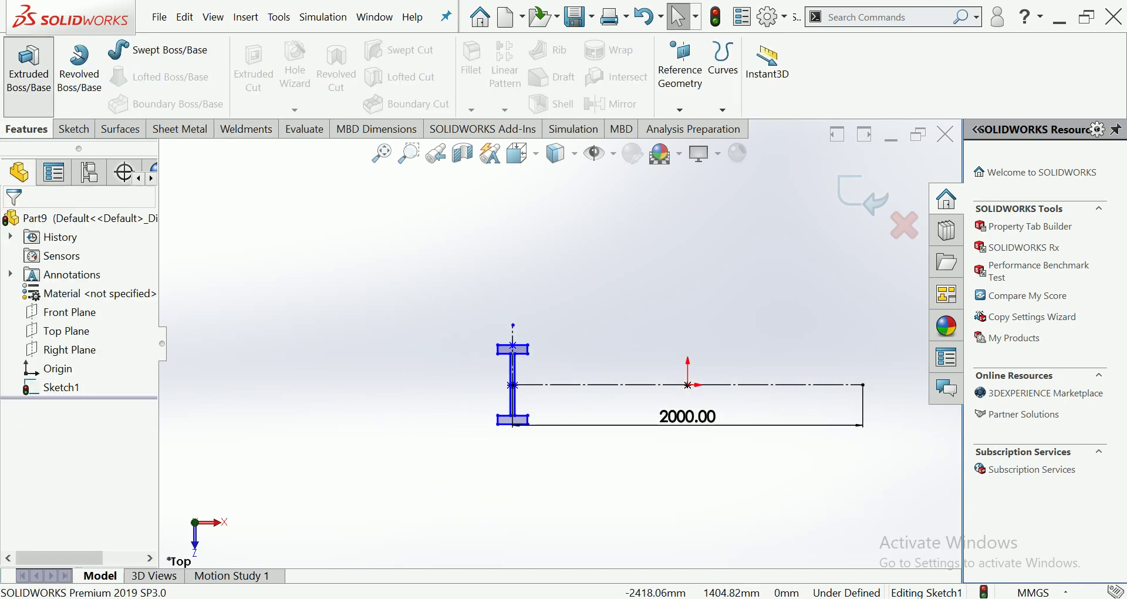
pyautogui.click(28, 65)
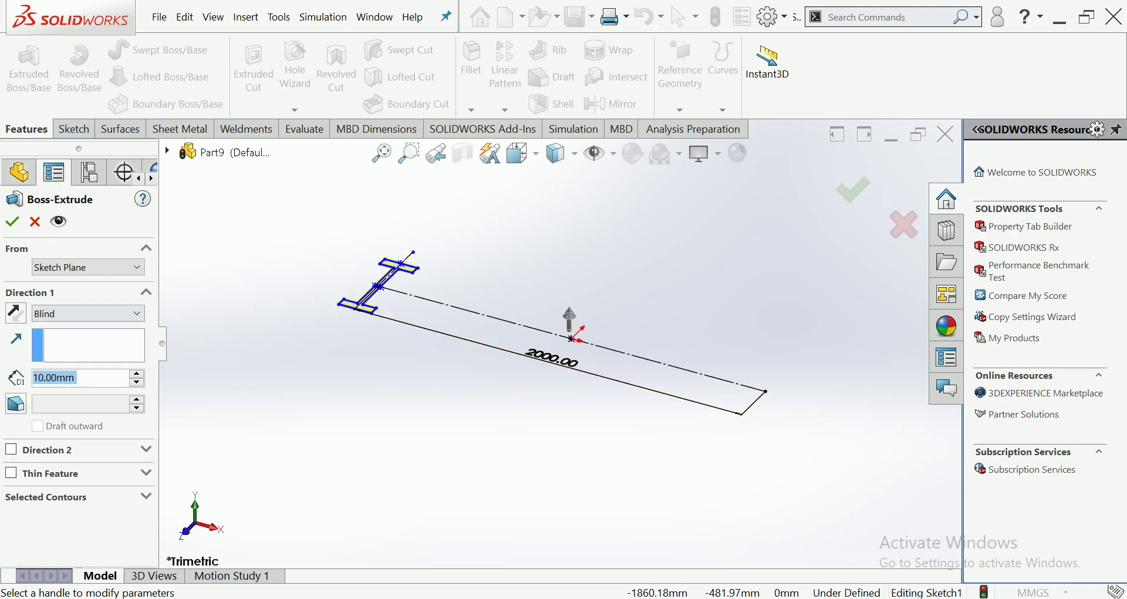
# Check the end condition in Front and Top views, accept a 10 mm Boss-Extrude, then undo it
pyautogui.click(88, 313)
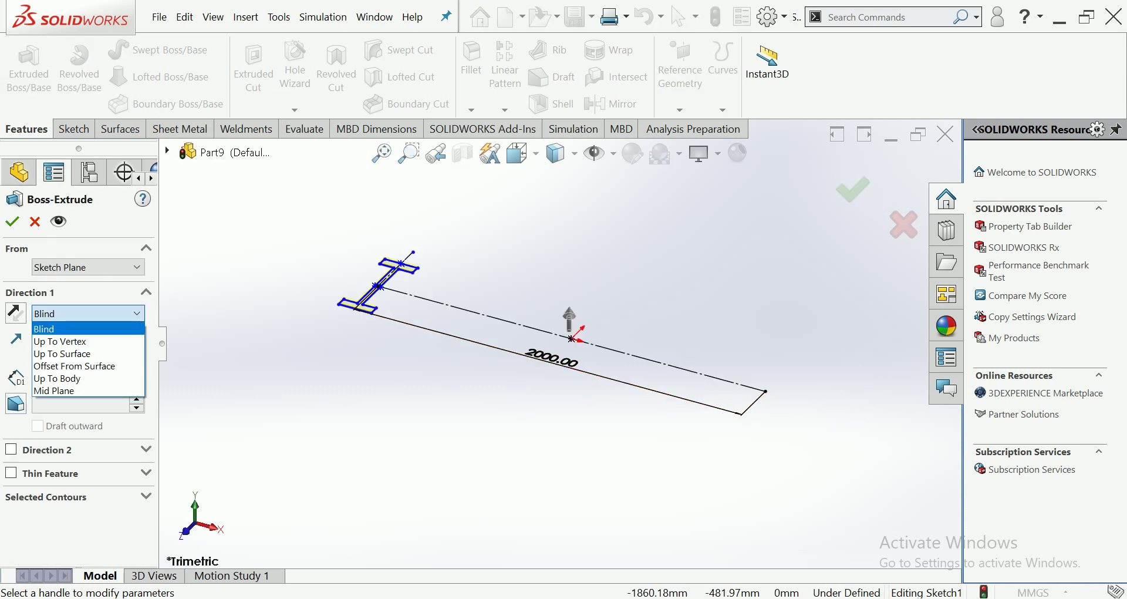
pyautogui.click(59, 329)
pyautogui.click(517, 153)
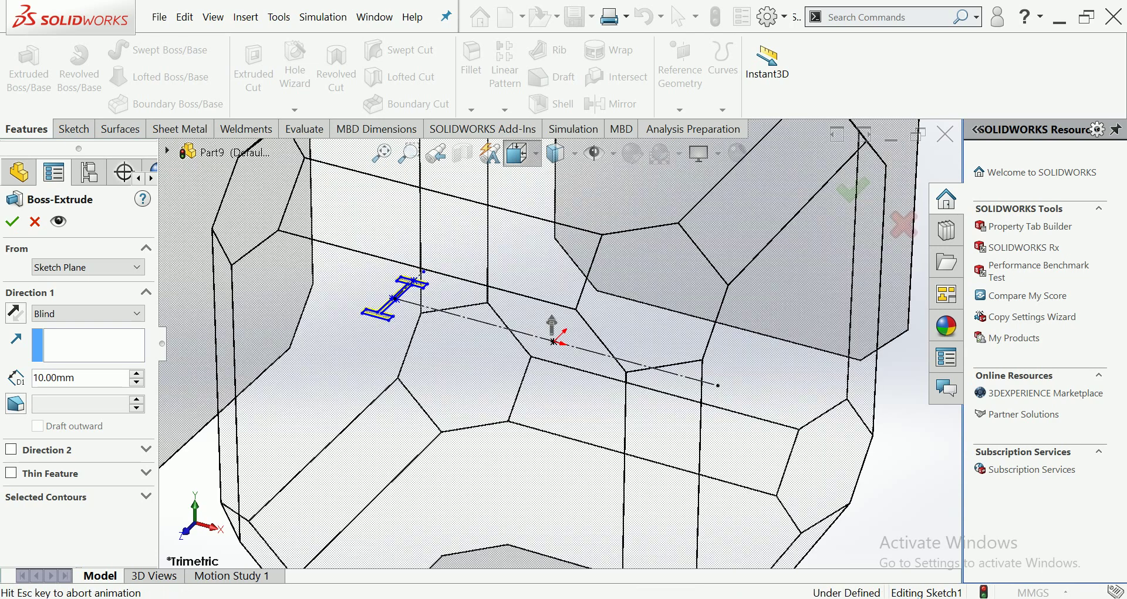
pyautogui.click(518, 154)
pyautogui.click(545, 238)
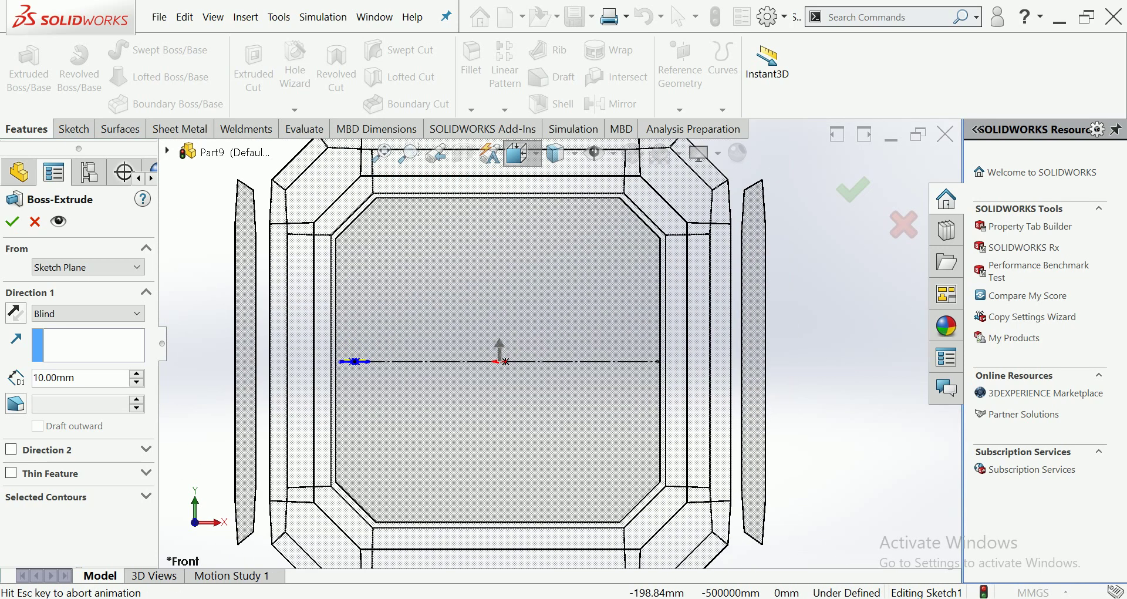
pyautogui.click(517, 154)
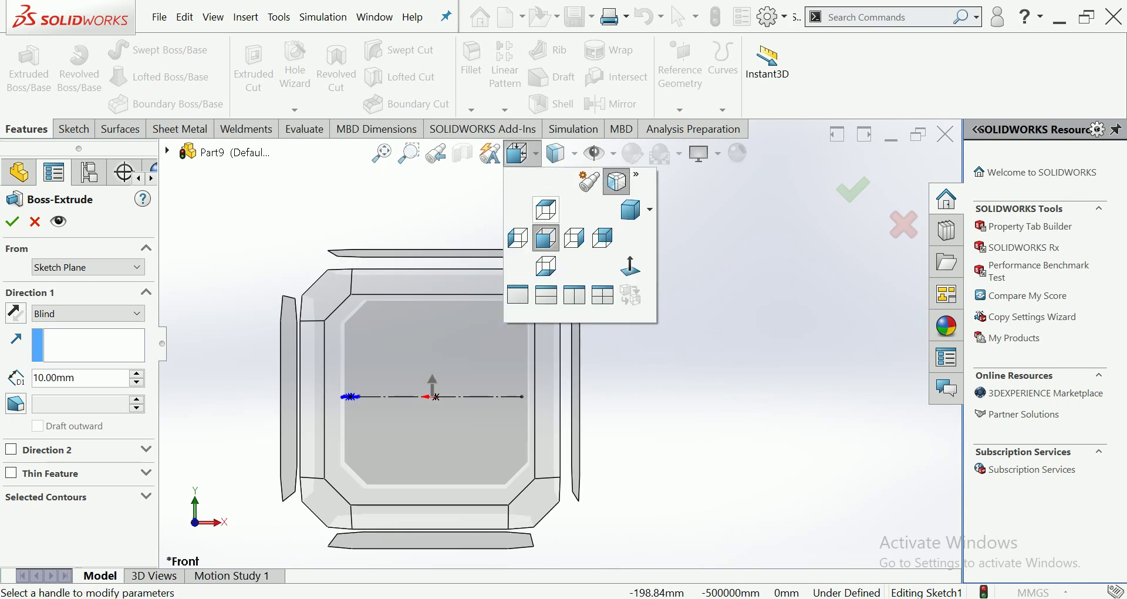
pyautogui.click(546, 209)
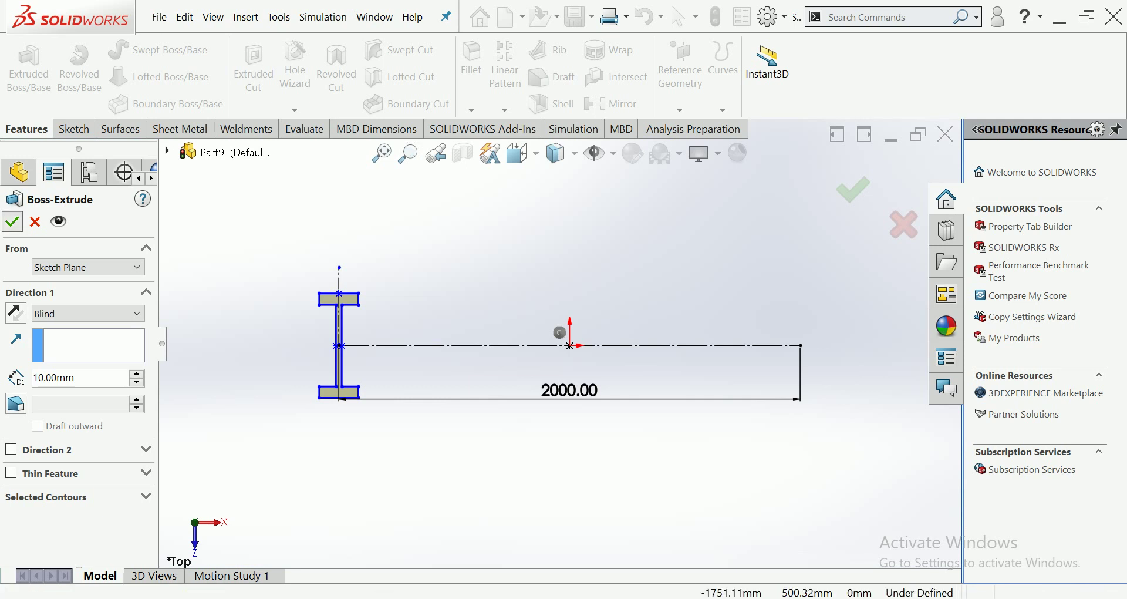
pyautogui.click(11, 221)
pyautogui.click(644, 16)
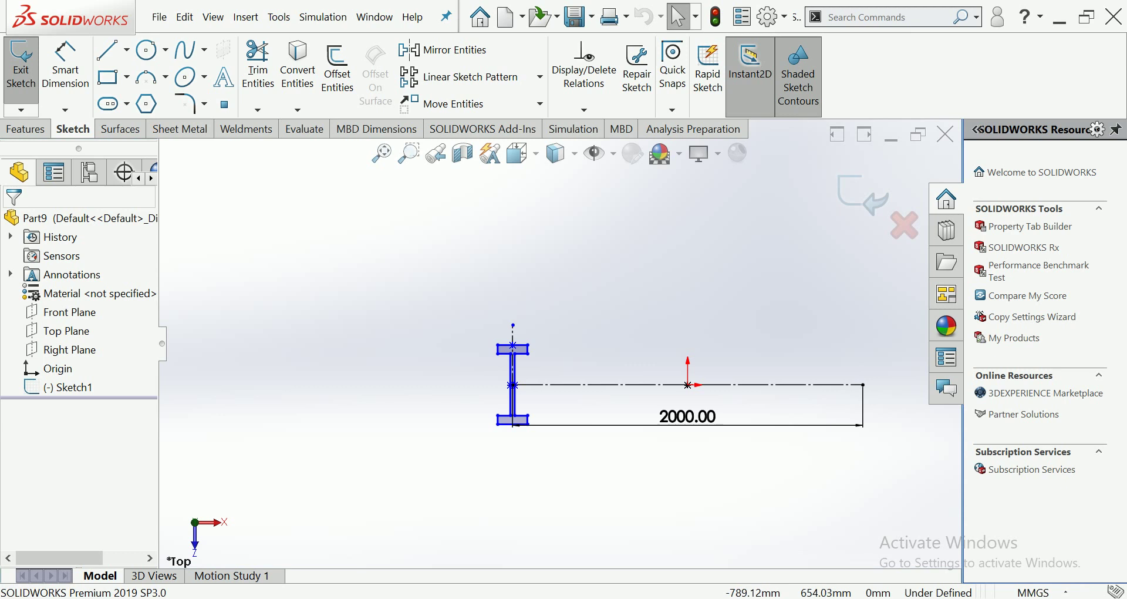
# Cancel a first mirror attempt and draw a vertical centerline at the 2000 mm line's midpoint
pyautogui.click(443, 49)
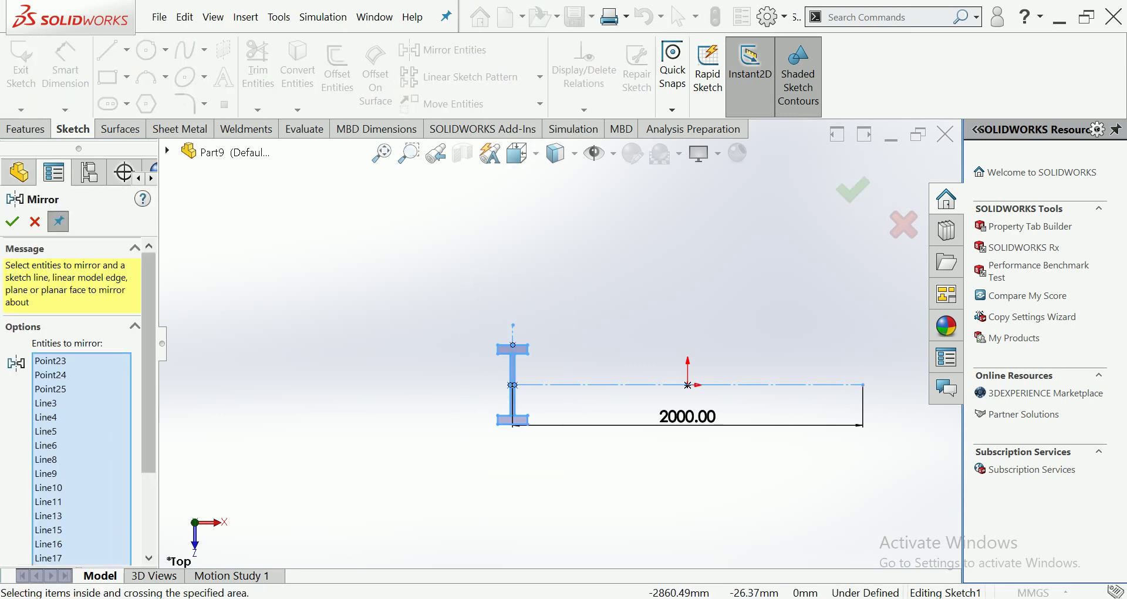
pyautogui.scroll(-3, 79, 393)
pyautogui.scroll(1, 82, 363)
pyautogui.press('Escape')
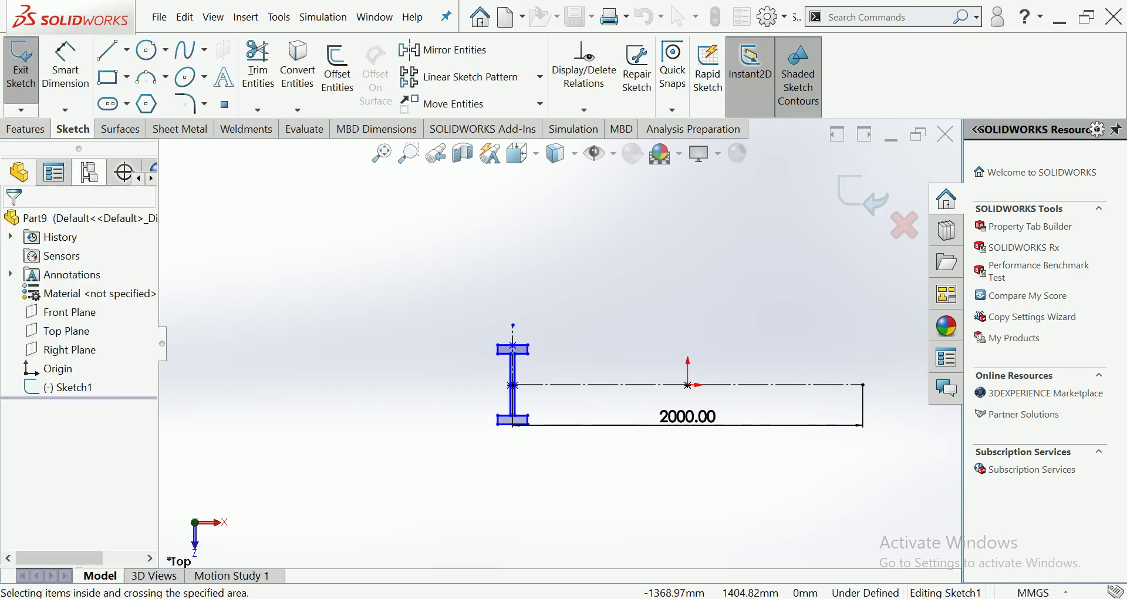
pyautogui.click(126, 49)
pyautogui.click(135, 96)
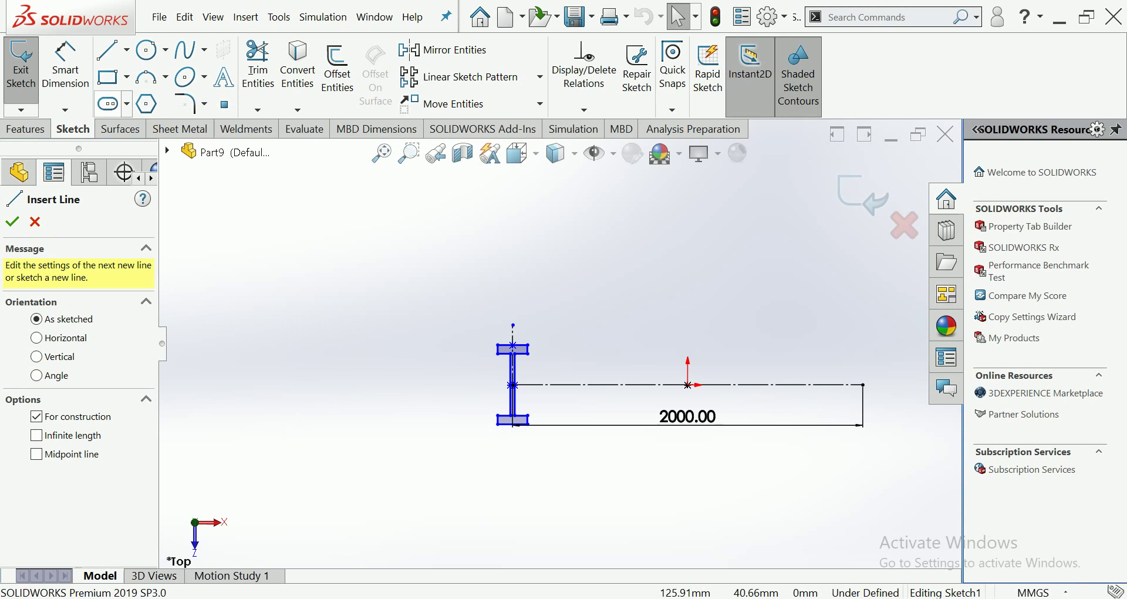
pyautogui.click(688, 385)
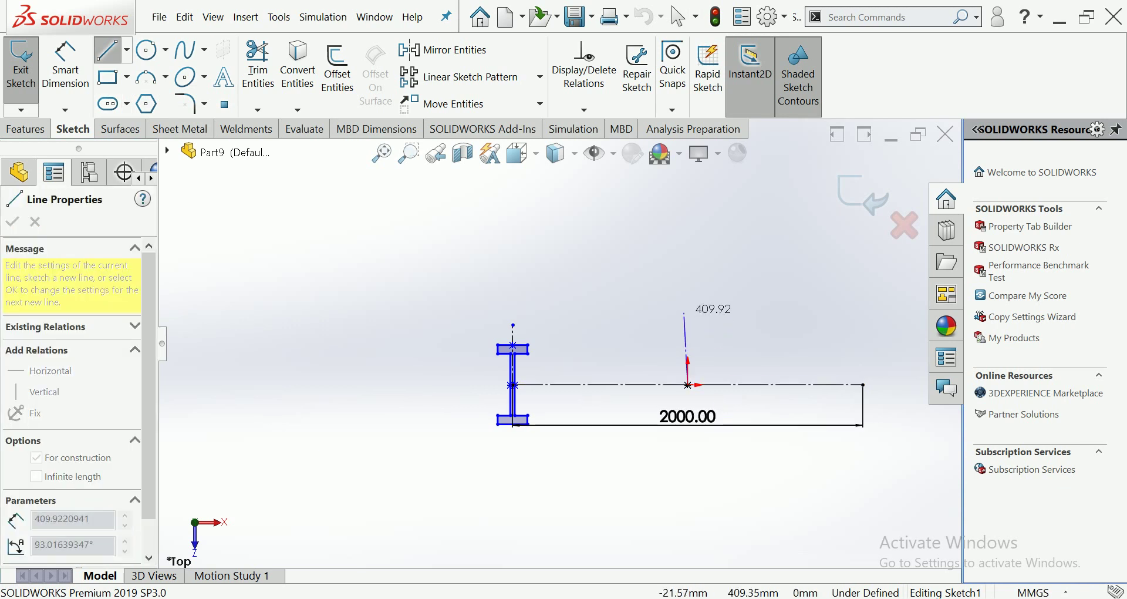
pyautogui.click(688, 312)
pyautogui.click(108, 49)
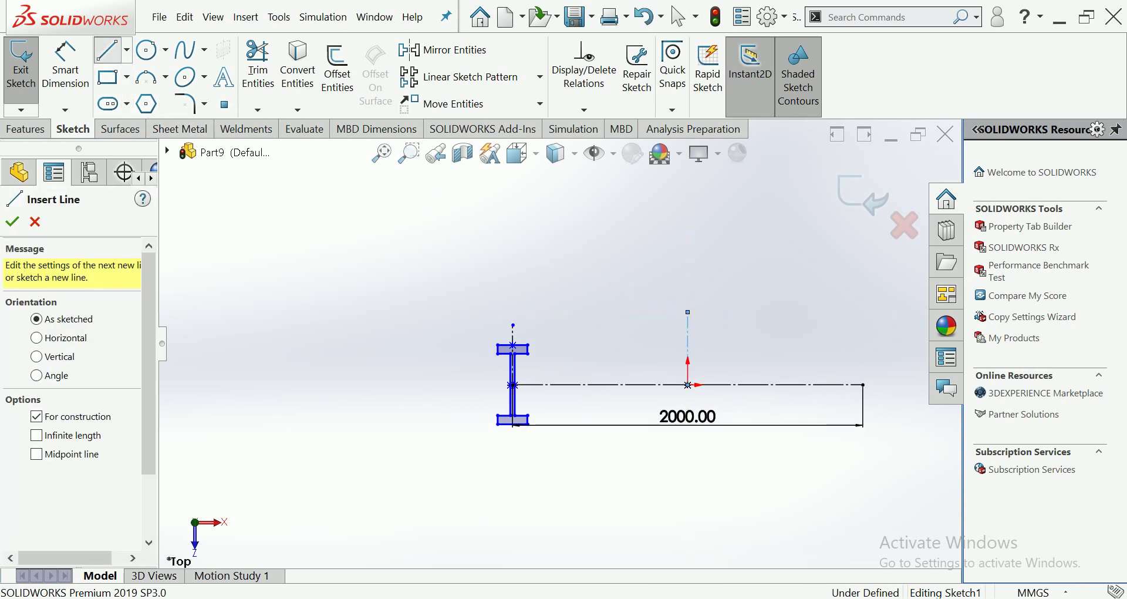
pyautogui.press('Escape')
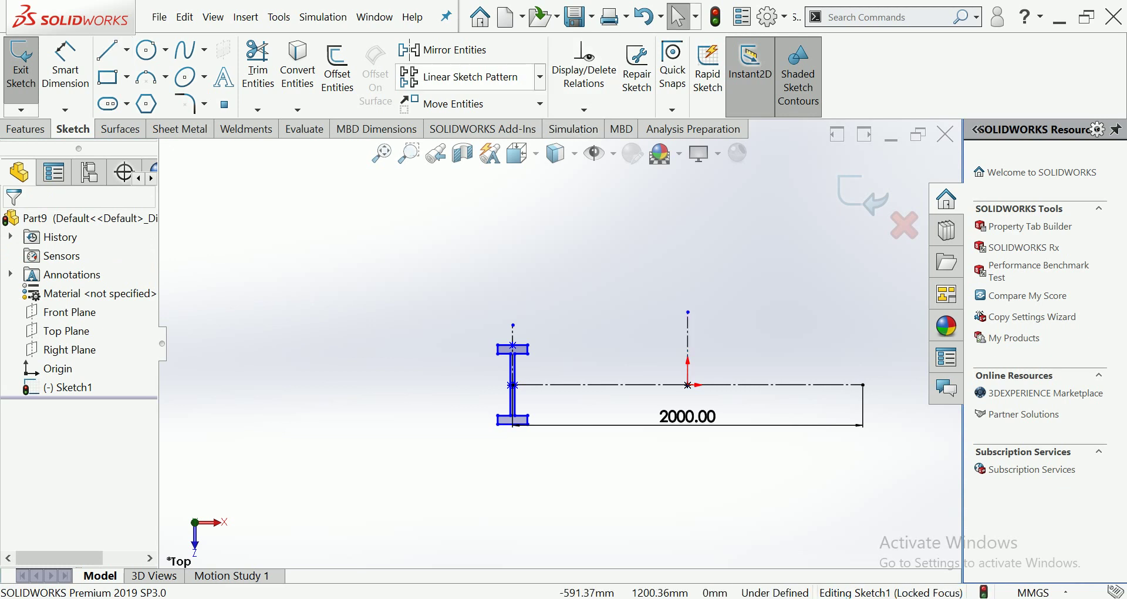
# Mirror the whole I-section across the new centerline to the span's right end
pyautogui.click(443, 49)
pyautogui.moveTo(524, 364); pyautogui.dragTo(444, 455)
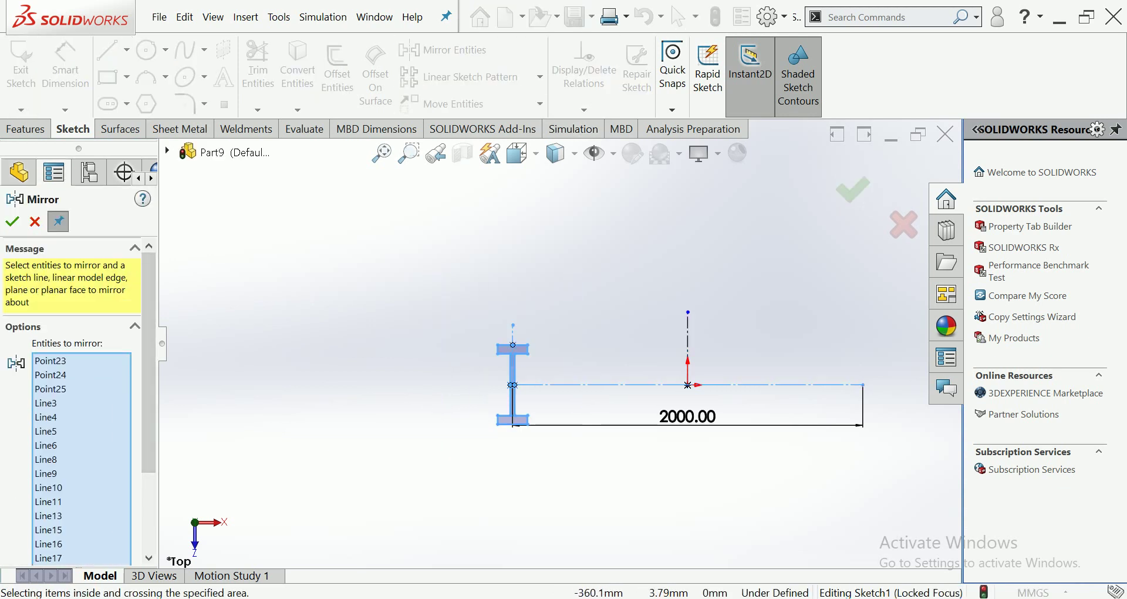
pyautogui.moveTo(149, 362); pyautogui.dragTo(149, 432)
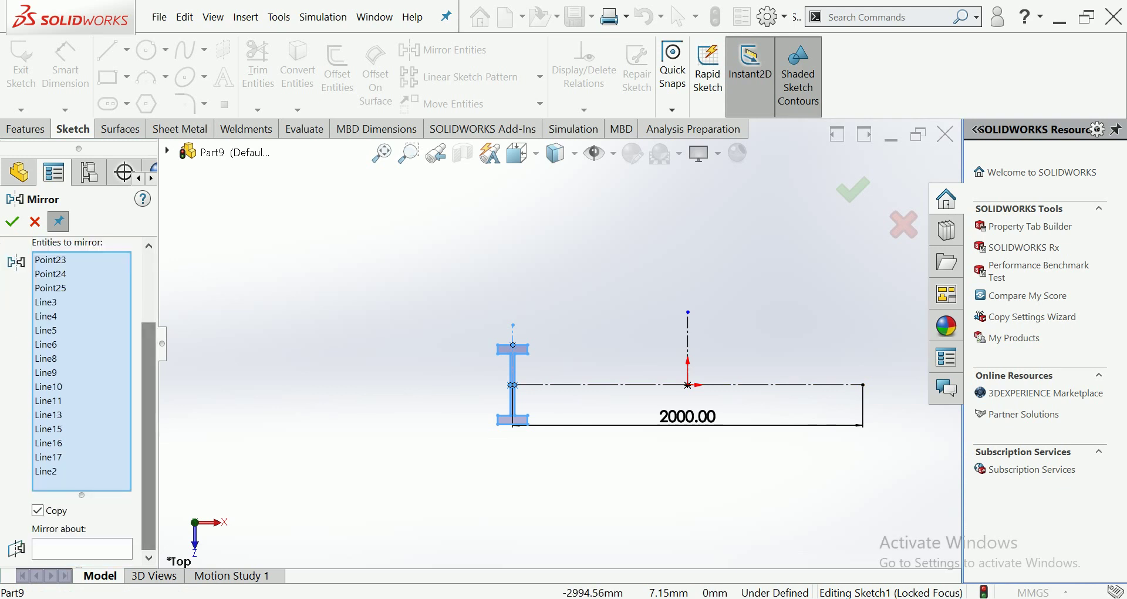
pyautogui.click(82, 549)
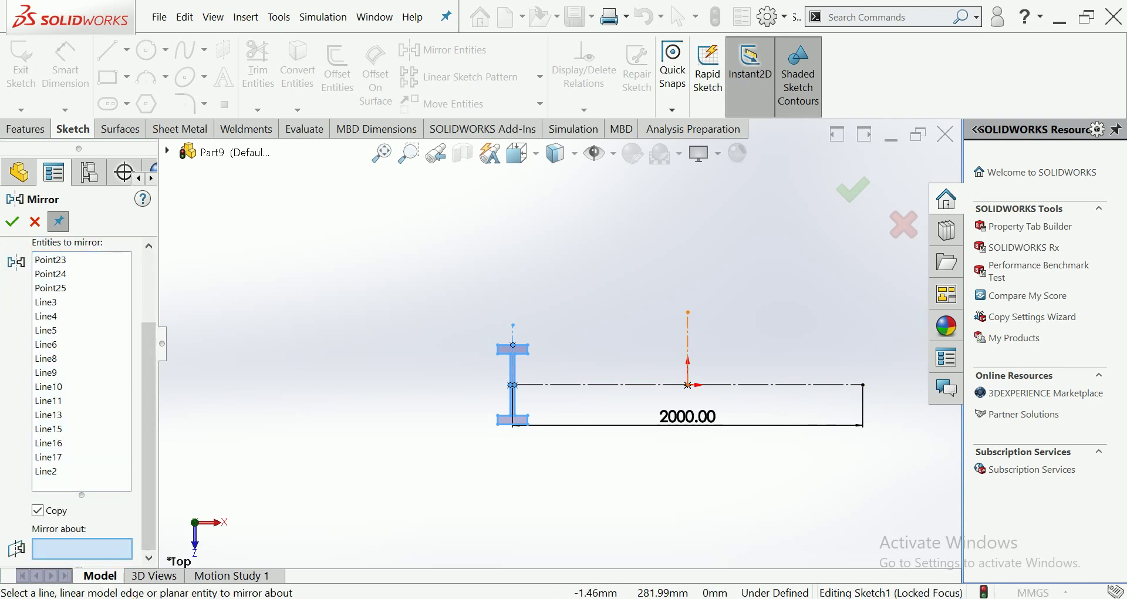
pyautogui.click(687, 346)
pyautogui.press('Return')
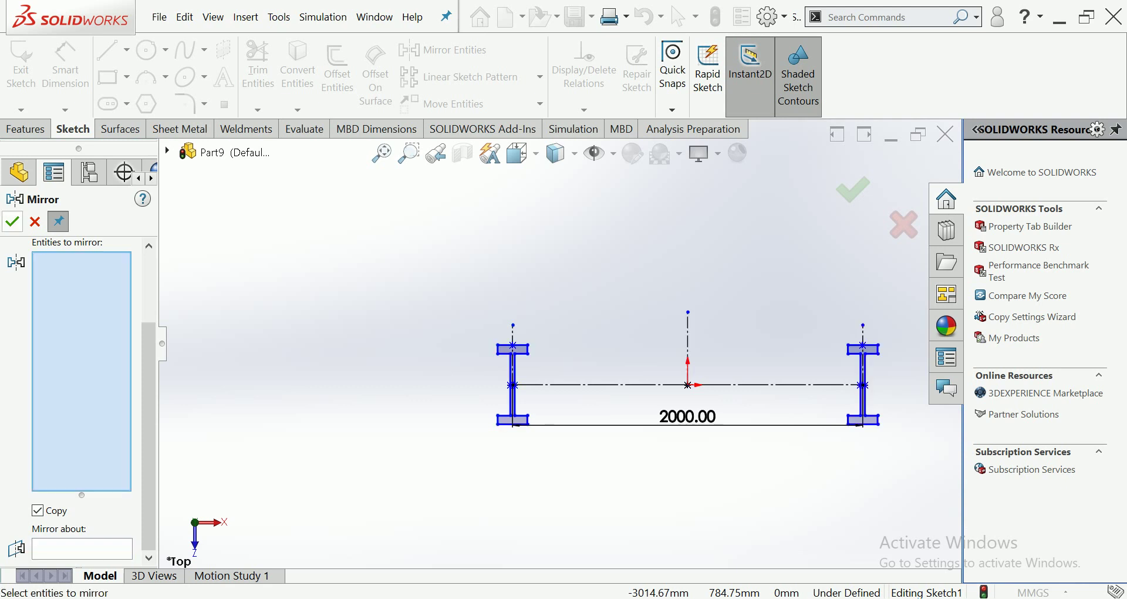
pyautogui.press('Escape')
pyautogui.scroll(3, 559, 342)
pyautogui.scroll(-3, 800, 409)
pyautogui.click(27, 129)
# Start Extruded Boss/Base and keep the end condition Blind after trying Mid Plane
pyautogui.click(28, 68)
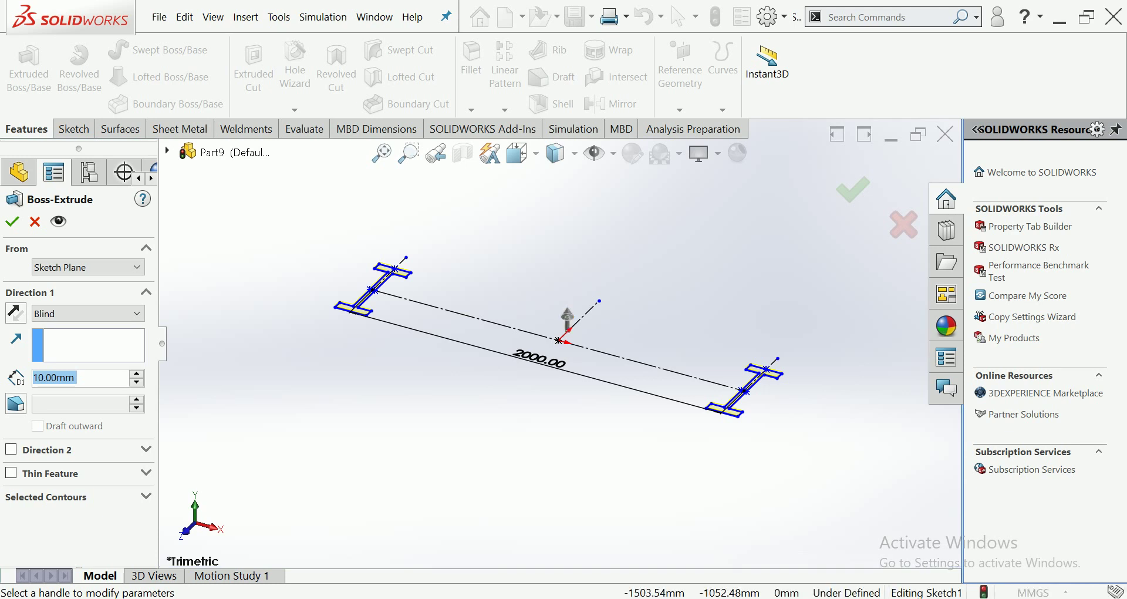
pyautogui.click(88, 313)
pyautogui.click(53, 388)
pyautogui.click(88, 311)
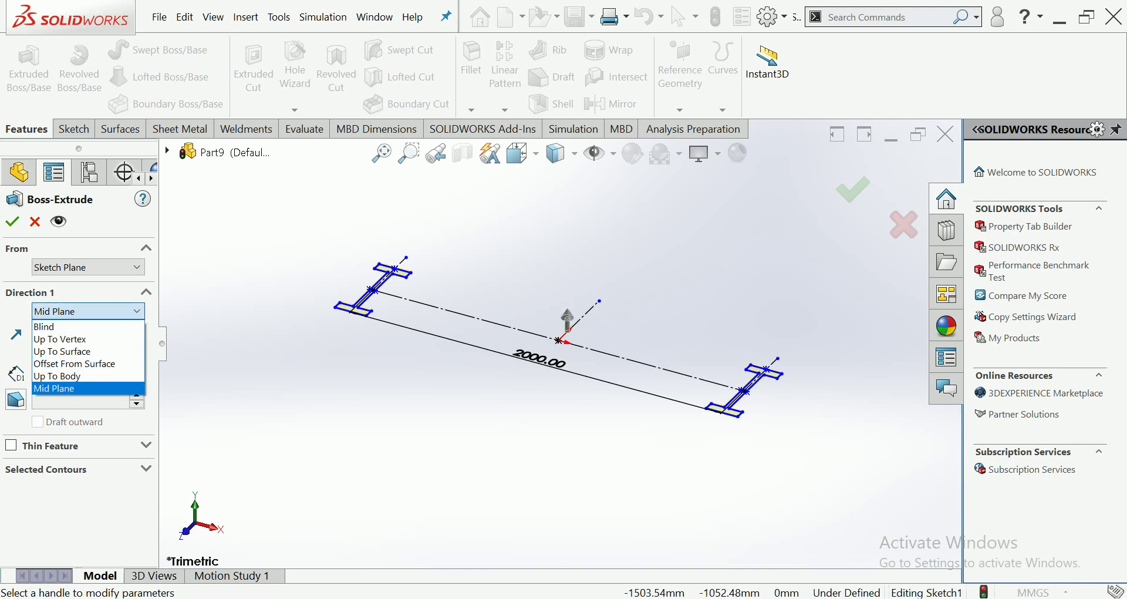
pyautogui.click(59, 326)
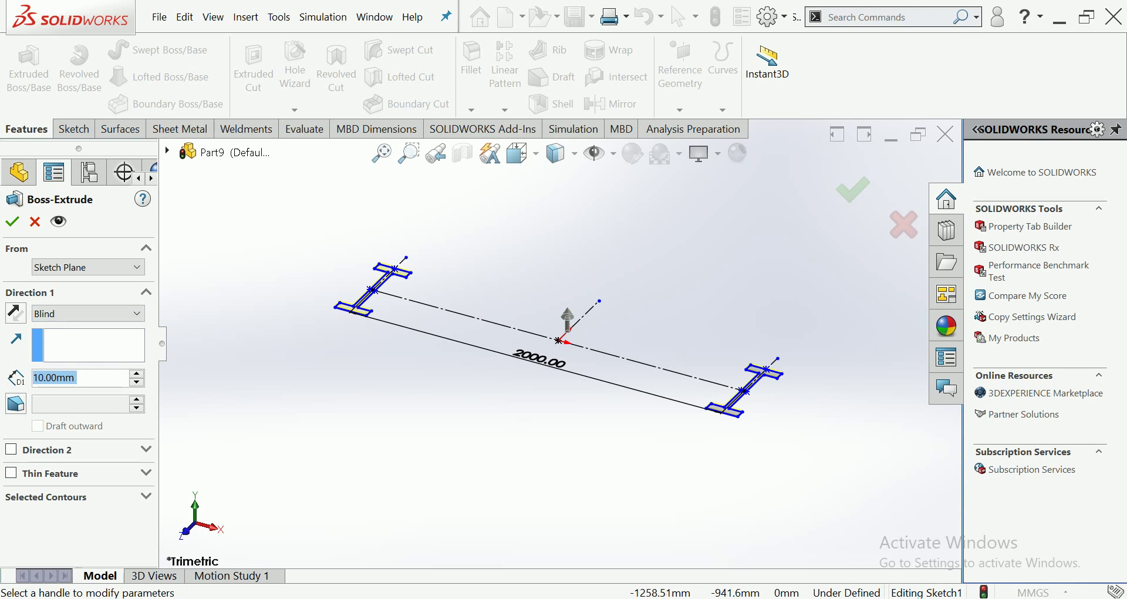
# Set the extrusion depth to 8000 mm and accept, creating both I-beam columns
pyautogui.write('40000')
pyautogui.press('Return')
pyautogui.scroll(3, 560, 340)
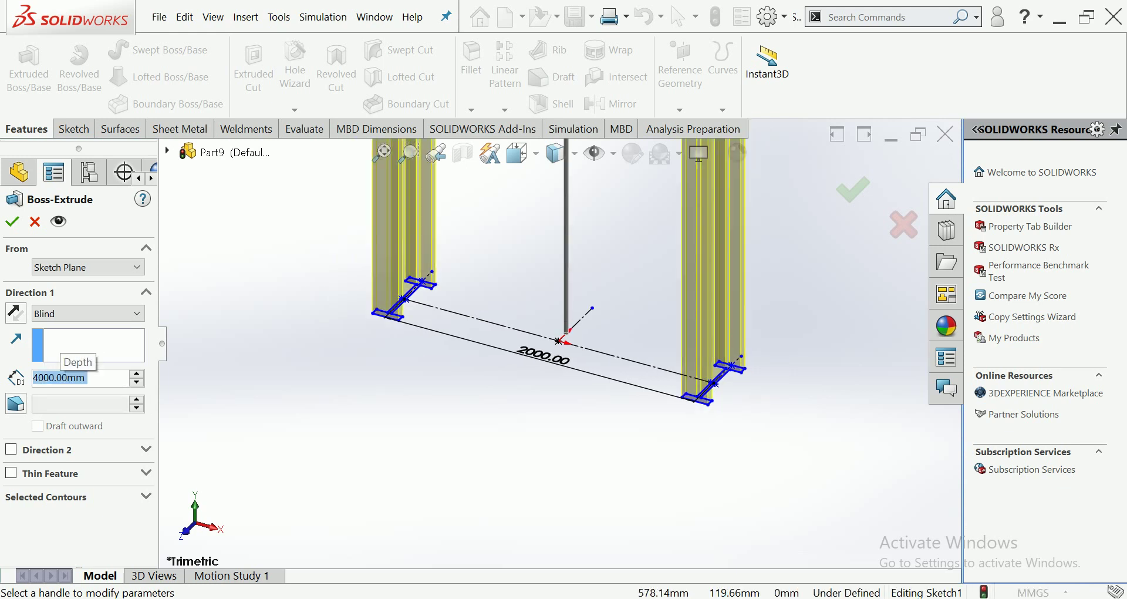
pyautogui.scroll(4, 560, 341)
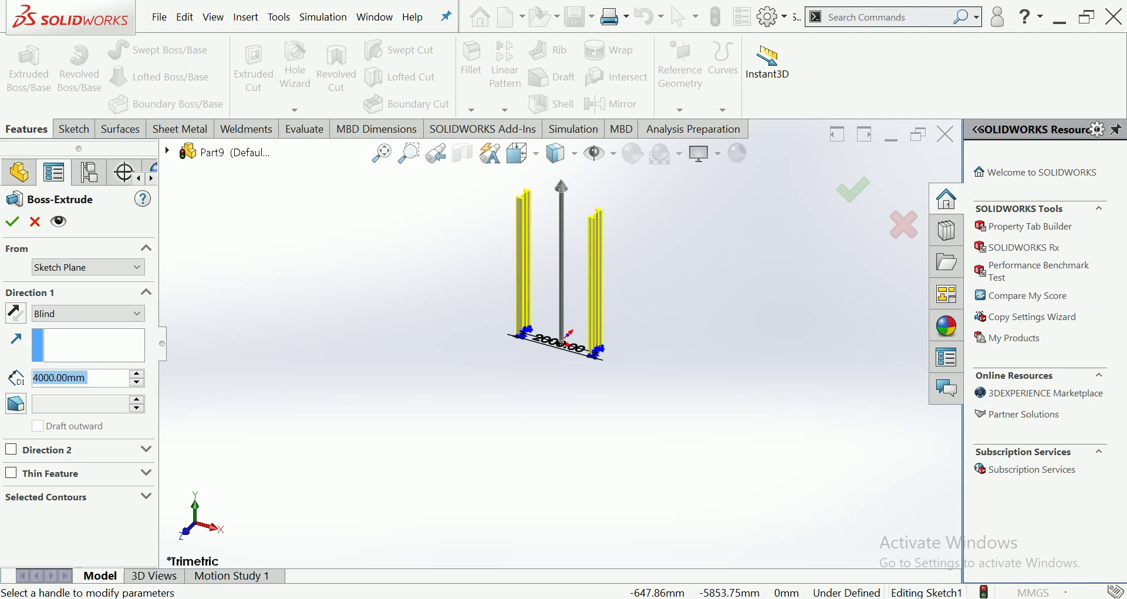
pyautogui.write('8000')
pyautogui.press('Return')
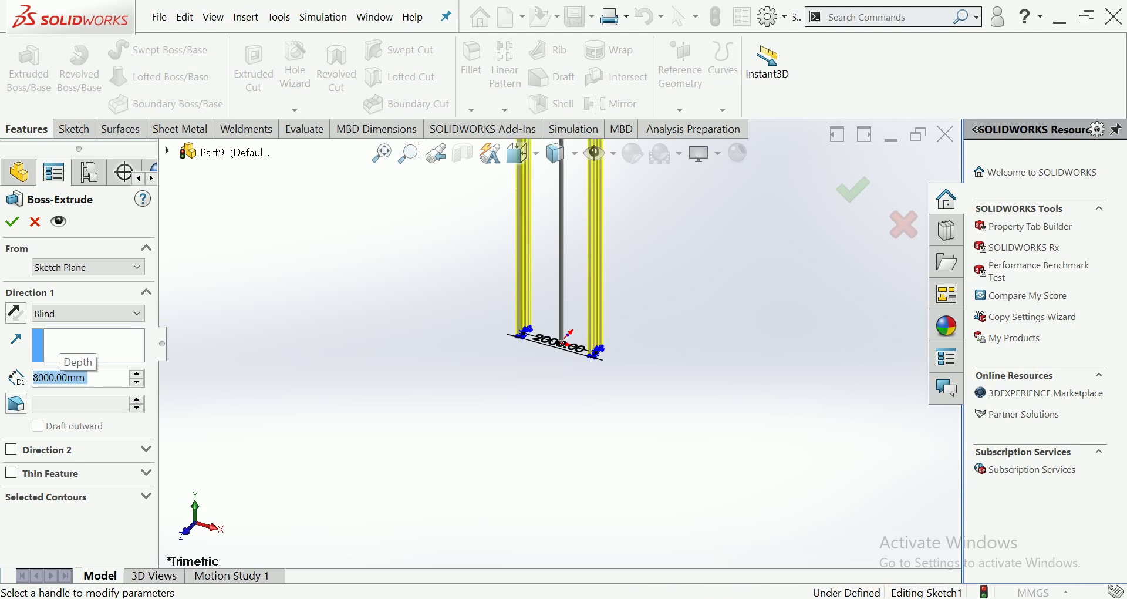
pyautogui.scroll(2, 560, 340)
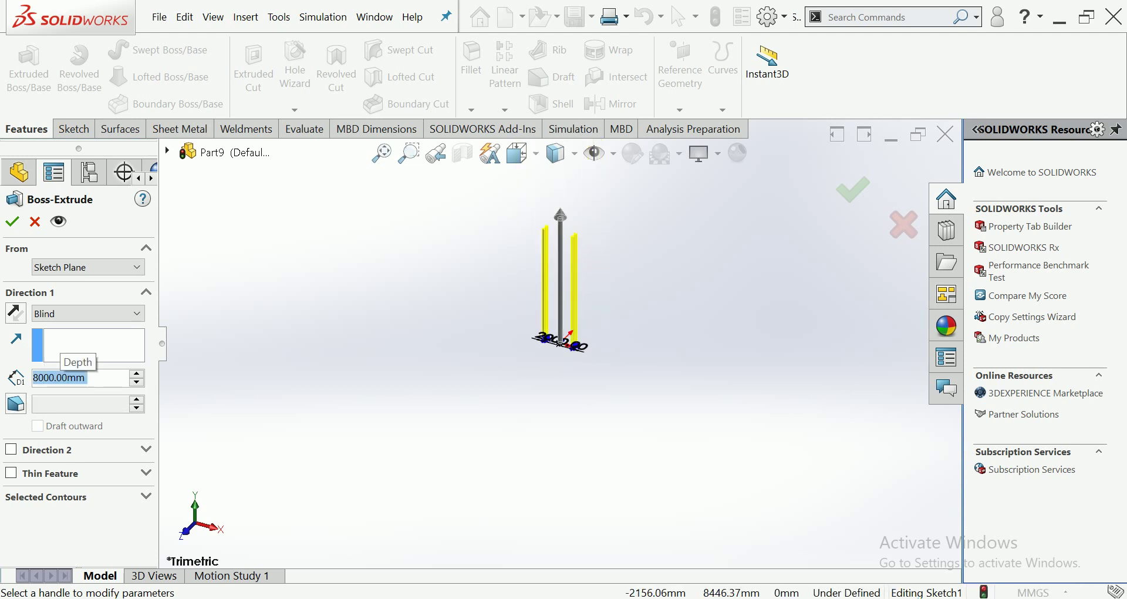
pyautogui.scroll(-1, 645, 293)
pyautogui.press('Return')
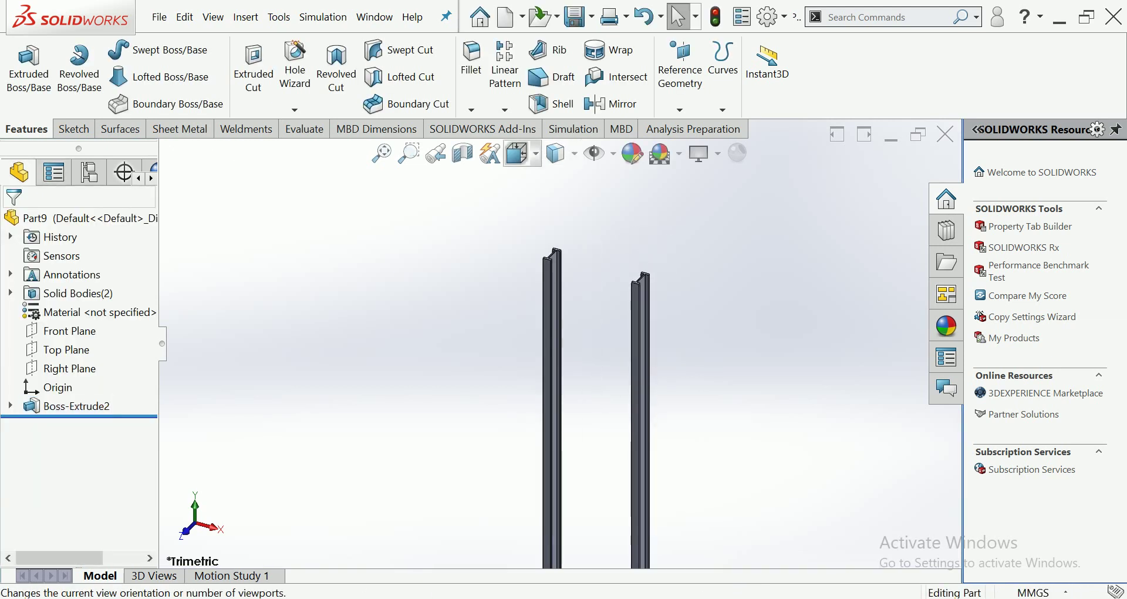
# In Front view, sketch on the Front Plane a diagonal brace line between the two columns
pyautogui.click(516, 153)
pyautogui.click(545, 237)
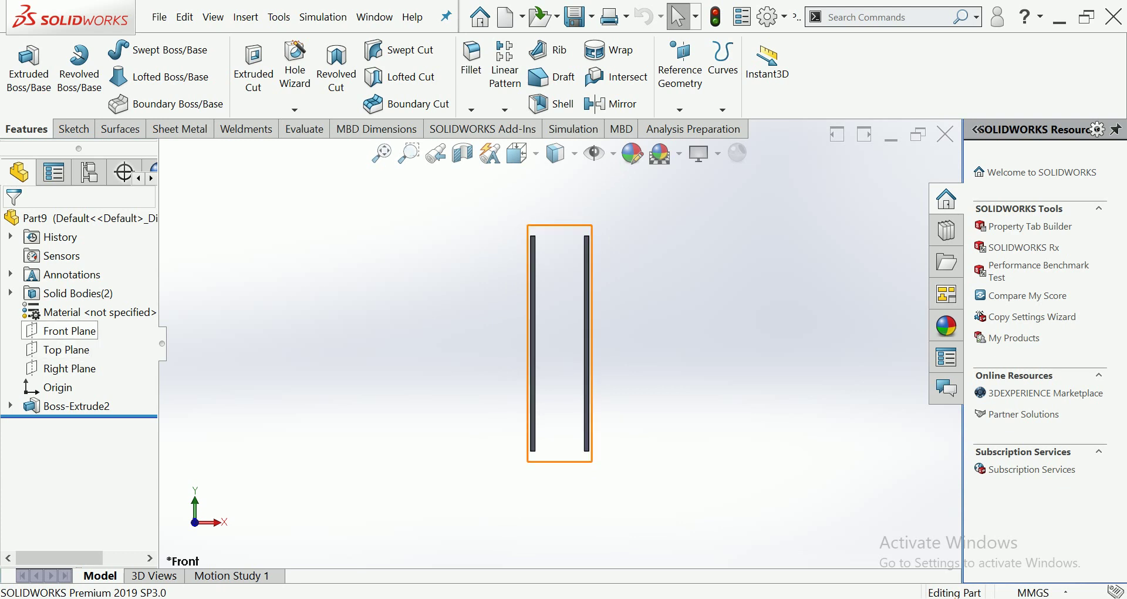
pyautogui.click(69, 331)
pyautogui.click(65, 306)
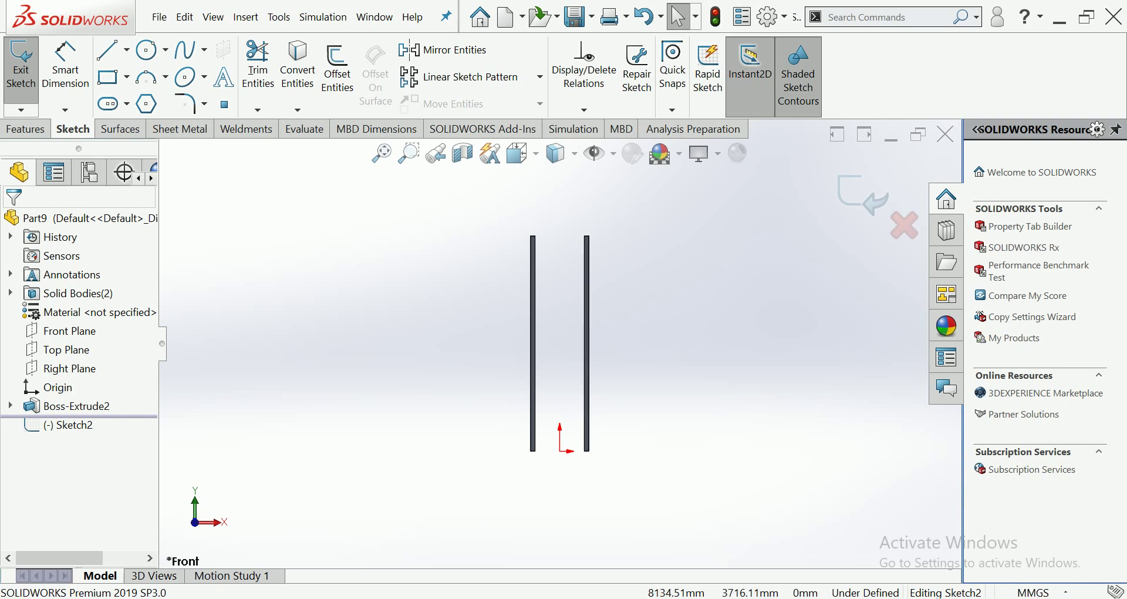
pyautogui.click(107, 49)
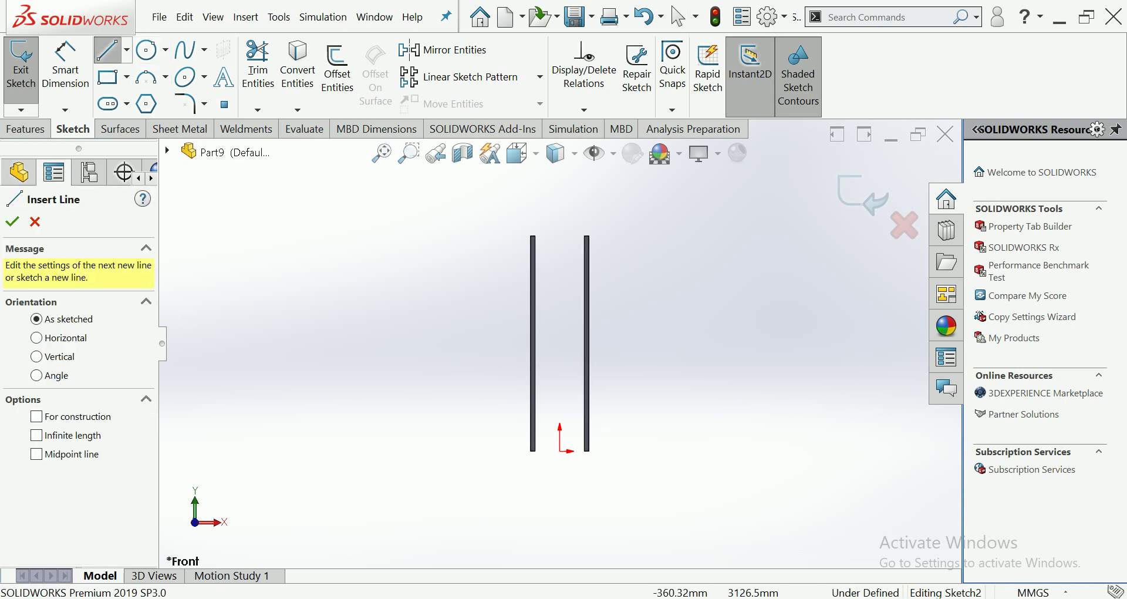
pyautogui.click(535, 344)
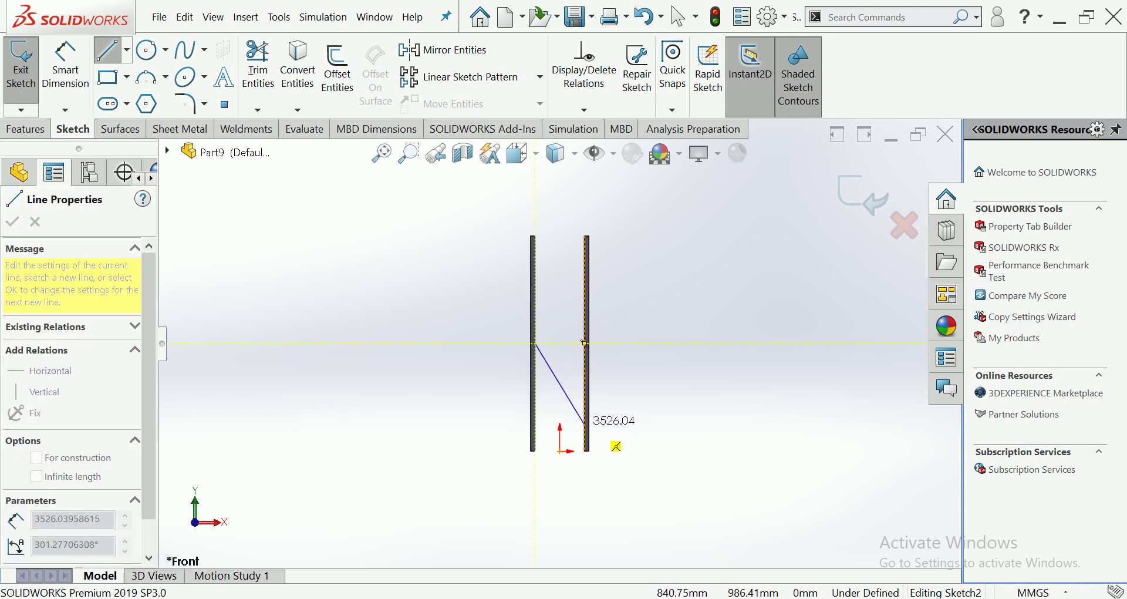
pyautogui.click(584, 425)
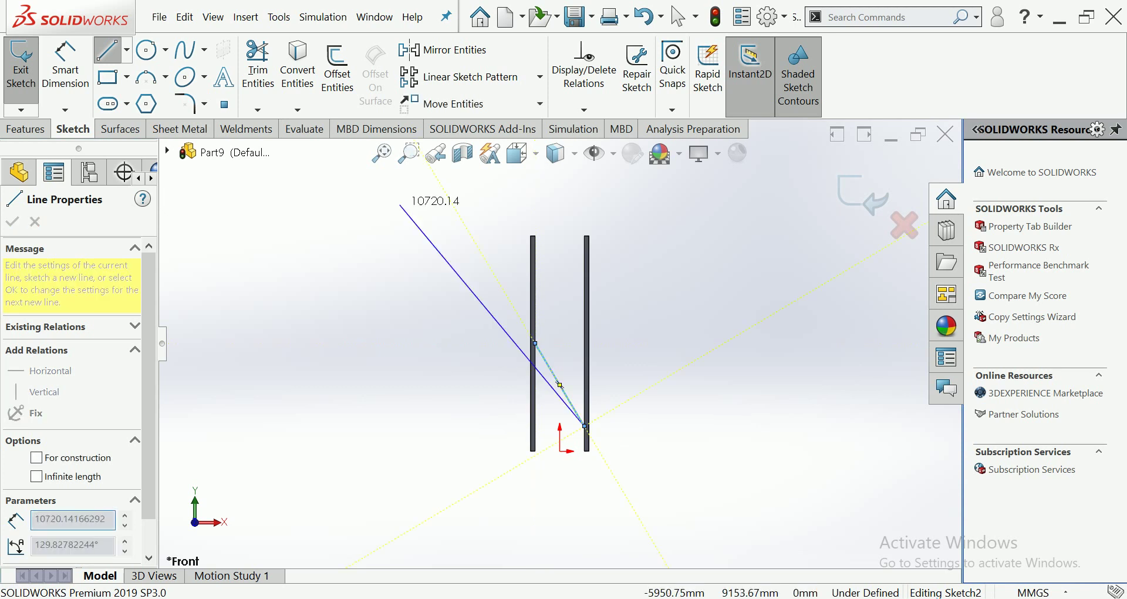
pyautogui.press('Escape')
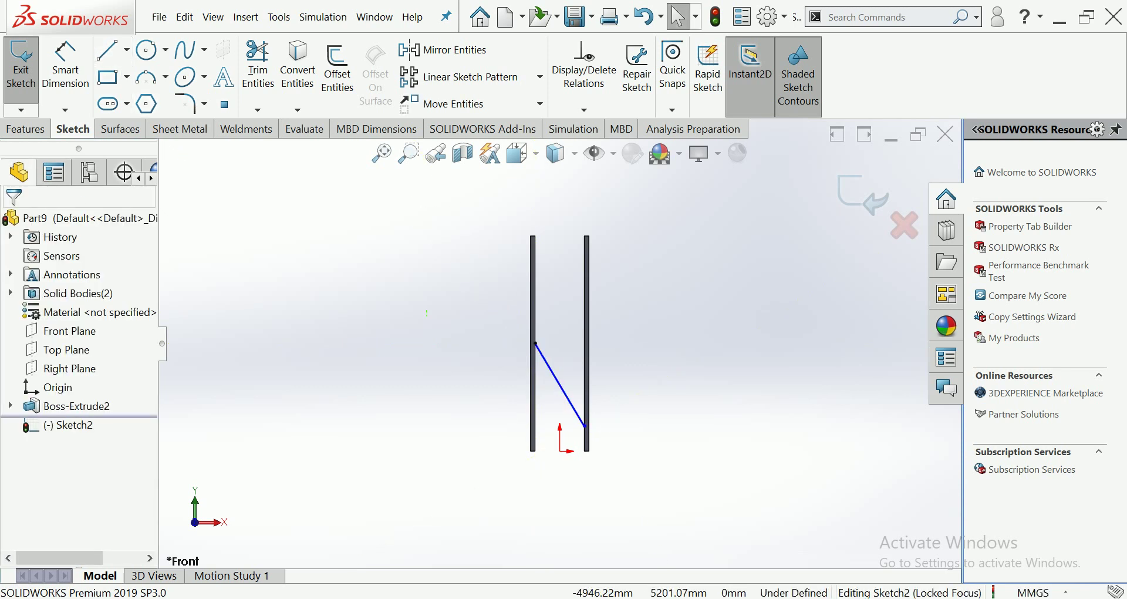
# Add a short vertical centerline at the diagonal's midpoint
pyautogui.click(126, 49)
pyautogui.click(147, 96)
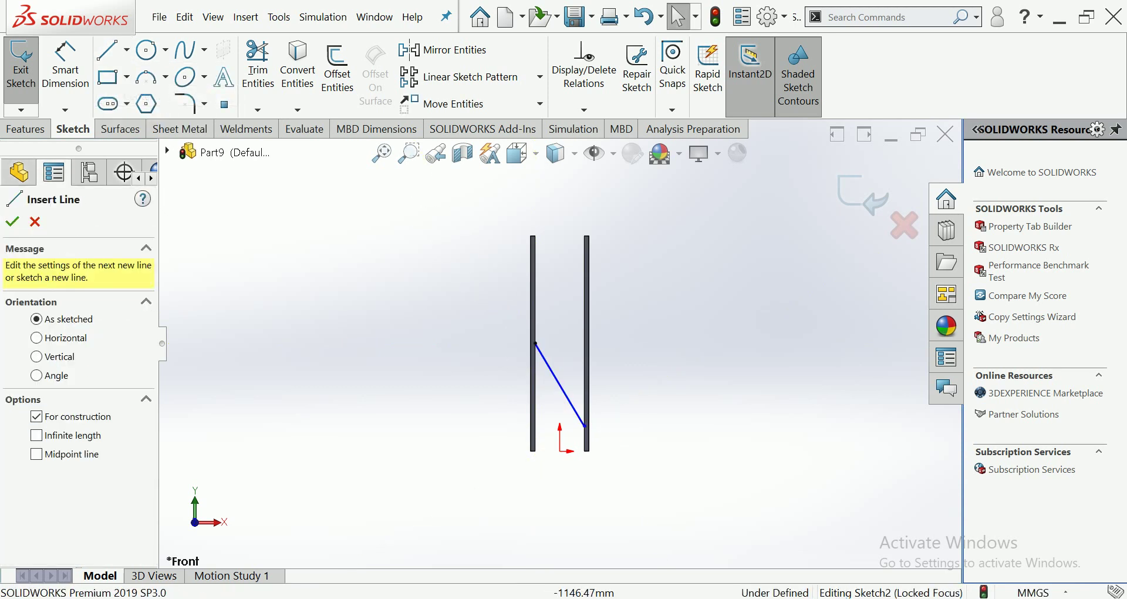
pyautogui.click(587, 411)
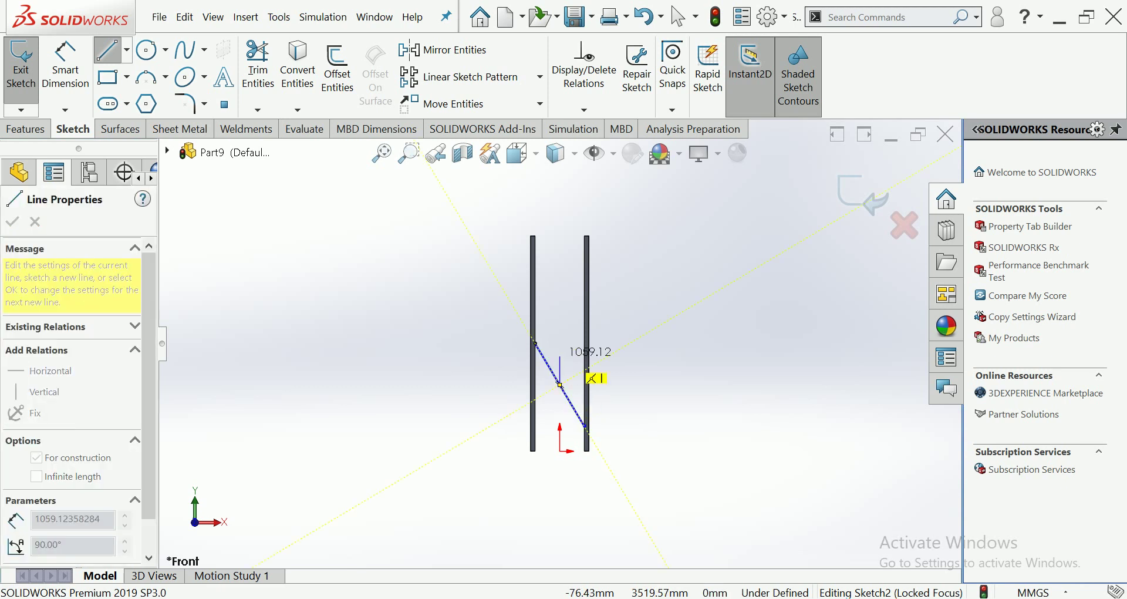
pyautogui.doubleClick(559, 384)
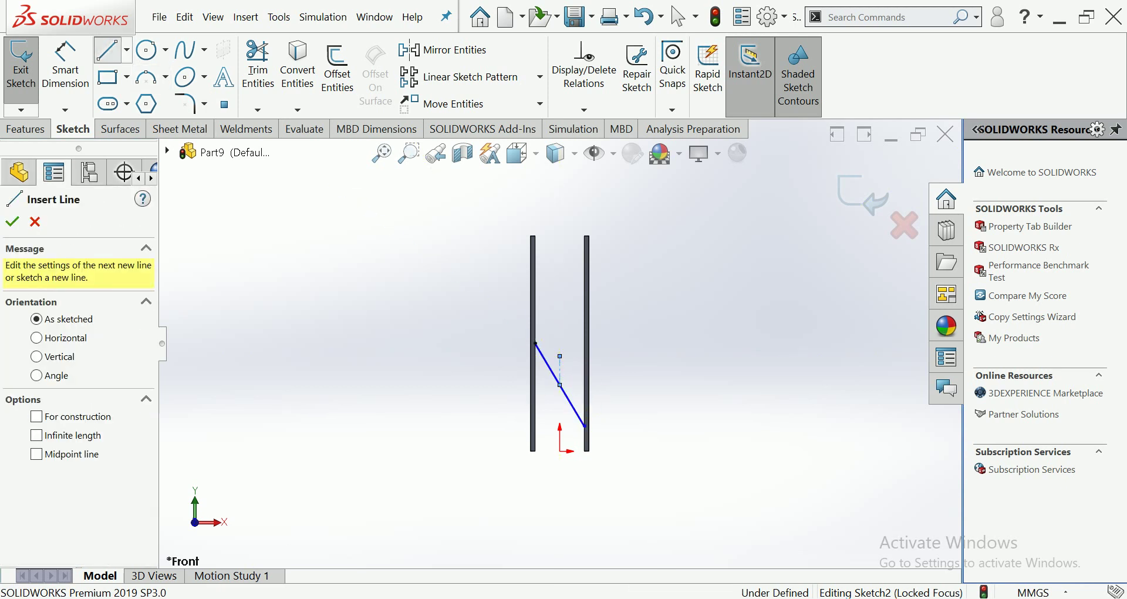
pyautogui.press('Escape')
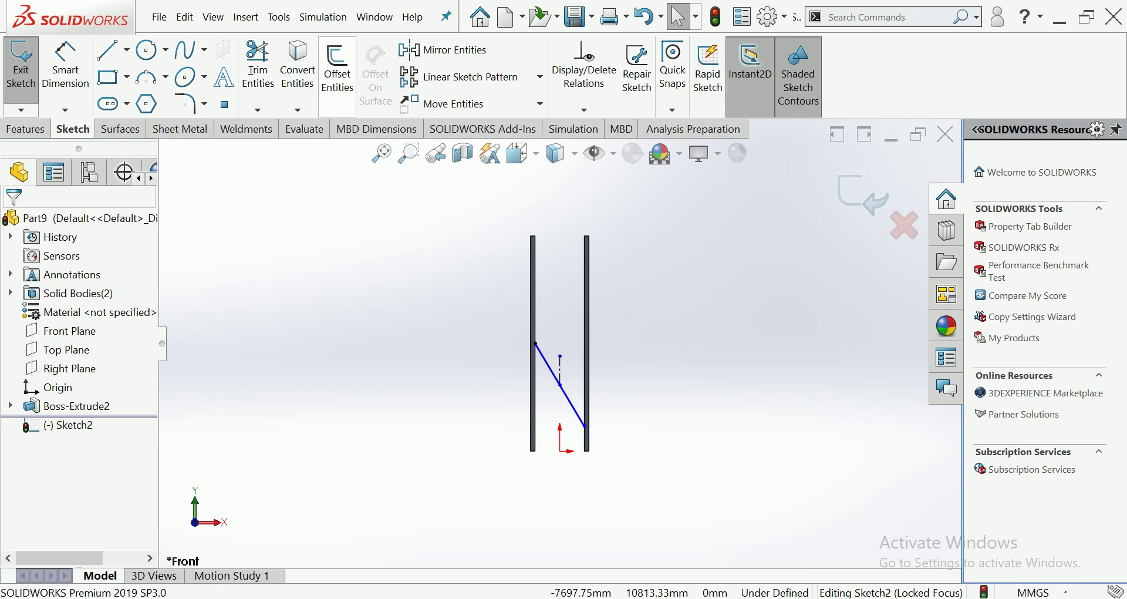
# Mirror the diagonal about the vertical centerline to form the X-brace
pyautogui.click(443, 50)
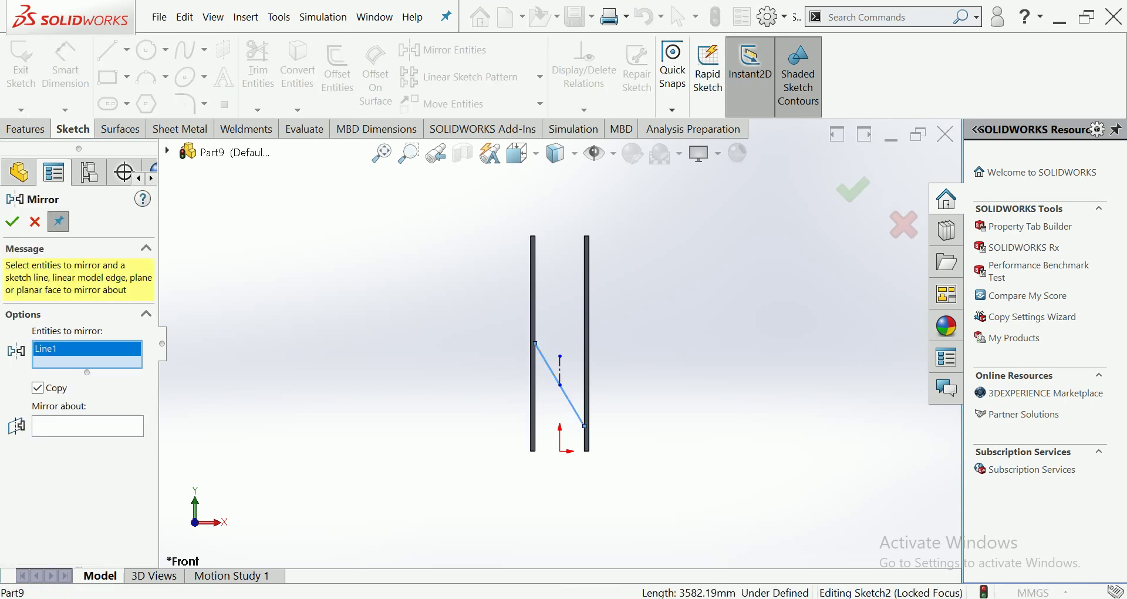
pyautogui.click(88, 426)
pyautogui.scroll(-2, 492, 422)
pyautogui.scroll(-1, 492, 422)
pyautogui.click(610, 328)
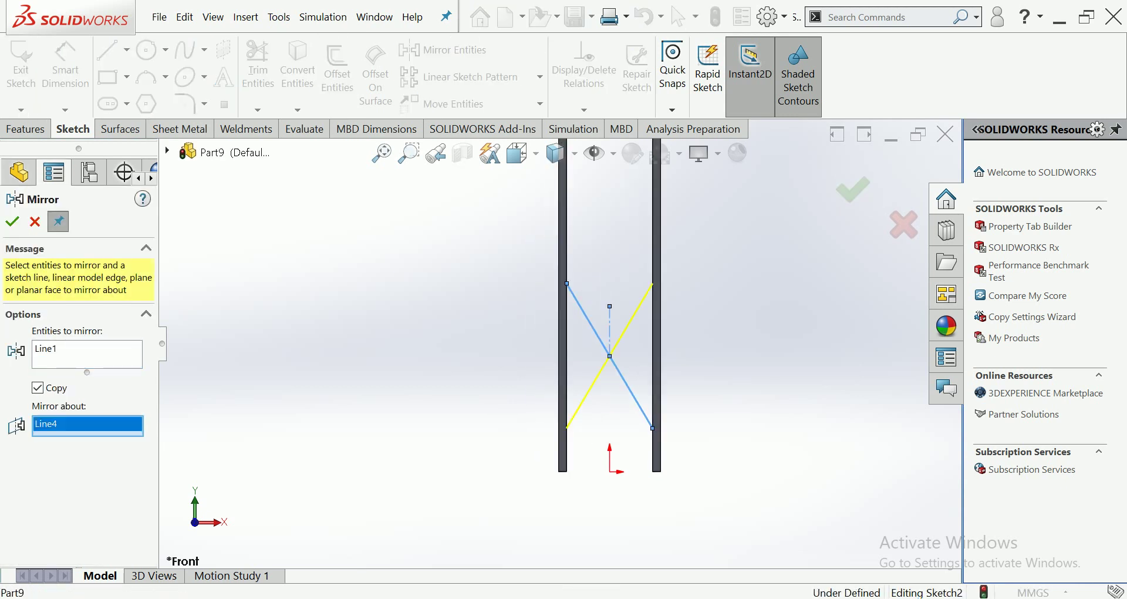
pyautogui.press('Return')
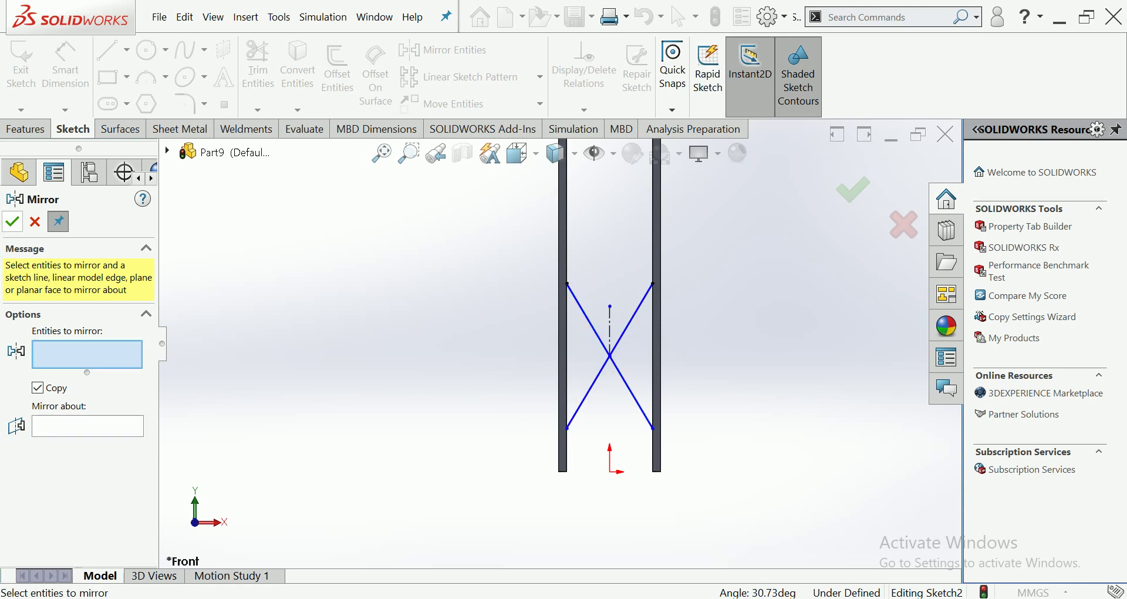
pyautogui.click(11, 222)
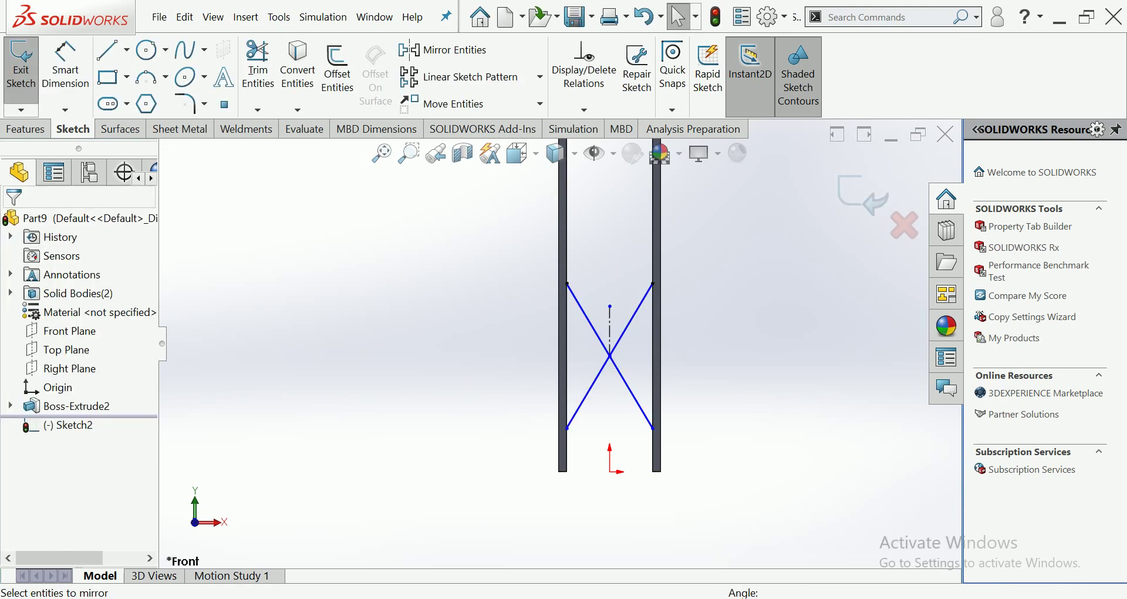
pyautogui.click(246, 129)
# Close the X-brace sketch and run a square-tube structural member along the first diagonal
pyautogui.click(863, 193)
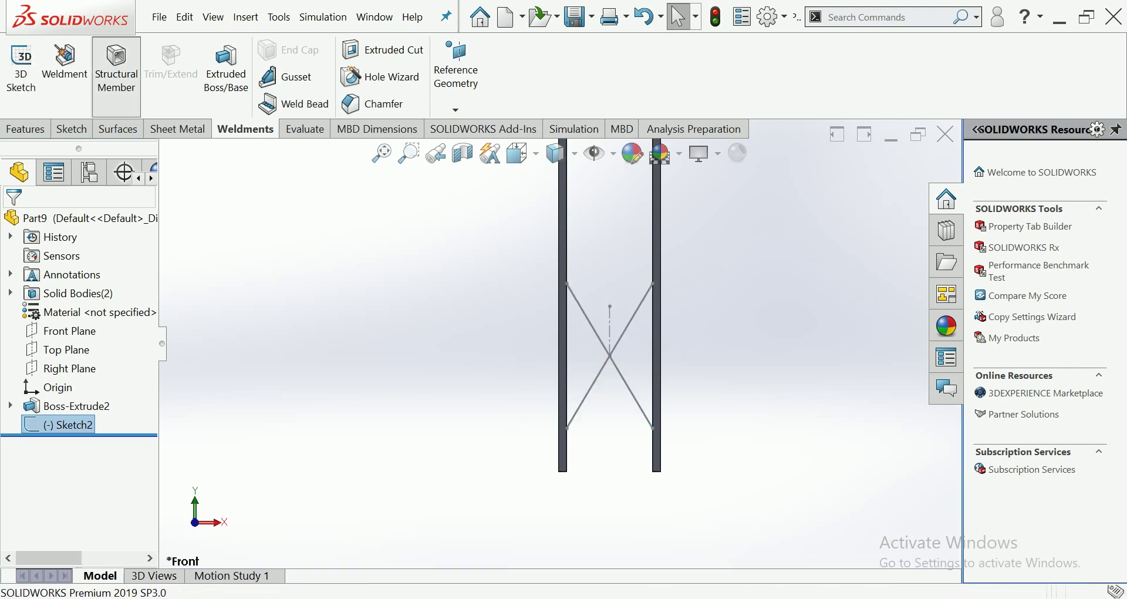
pyautogui.click(117, 76)
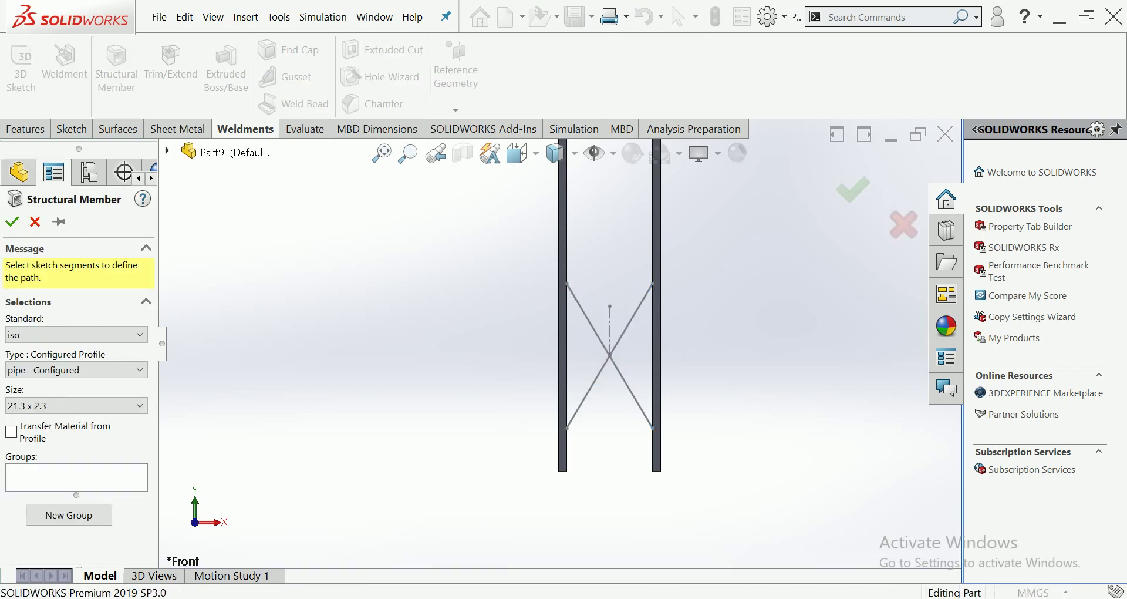
pyautogui.click(77, 370)
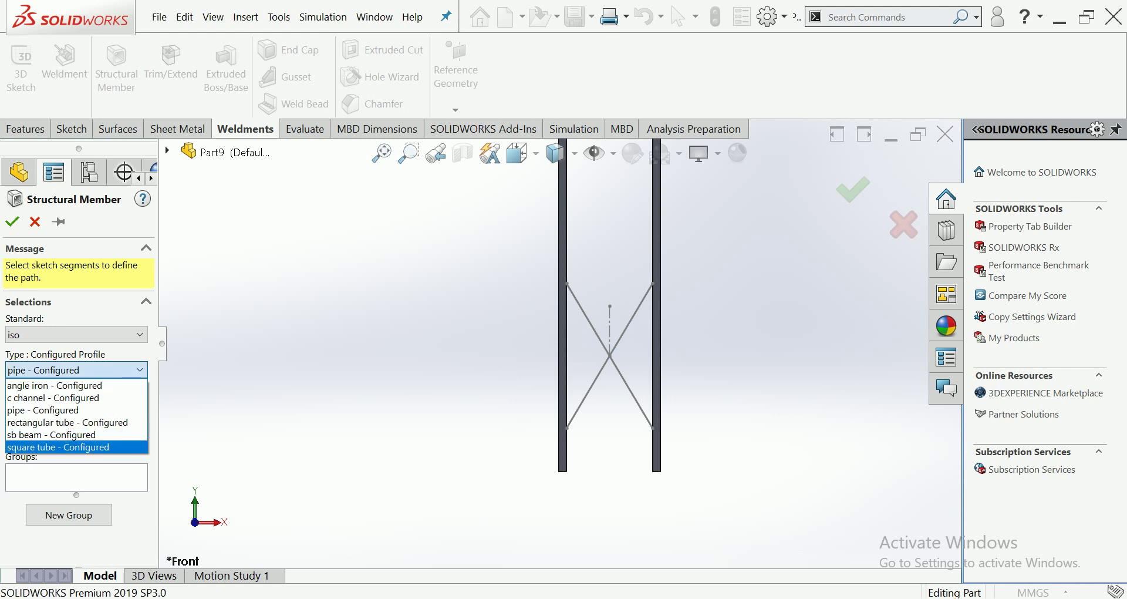
pyautogui.click(35, 446)
pyautogui.click(77, 404)
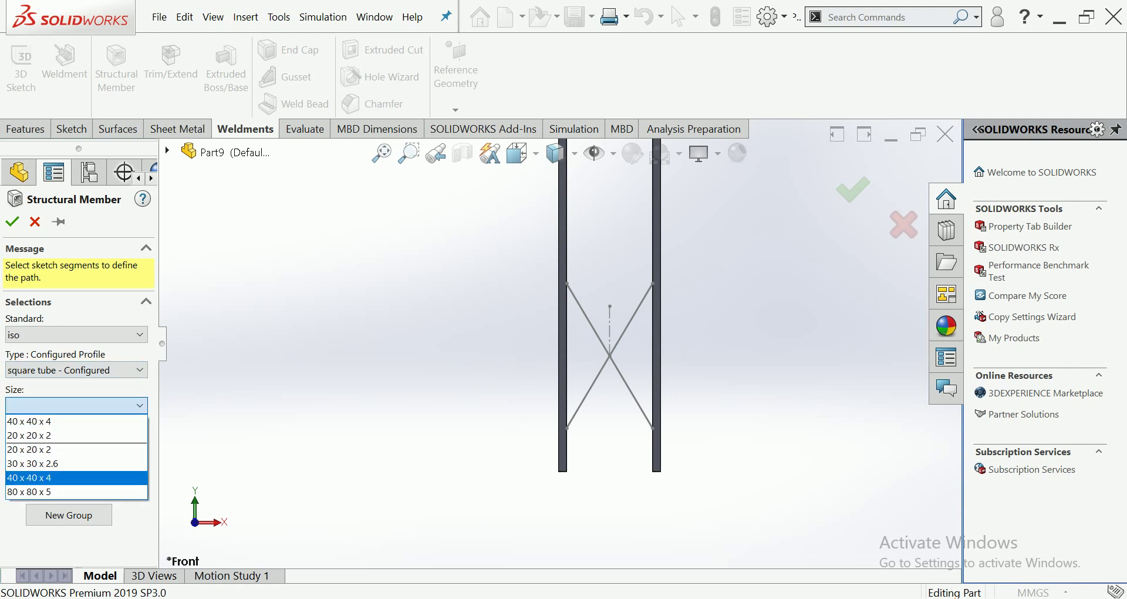
pyautogui.click(76, 477)
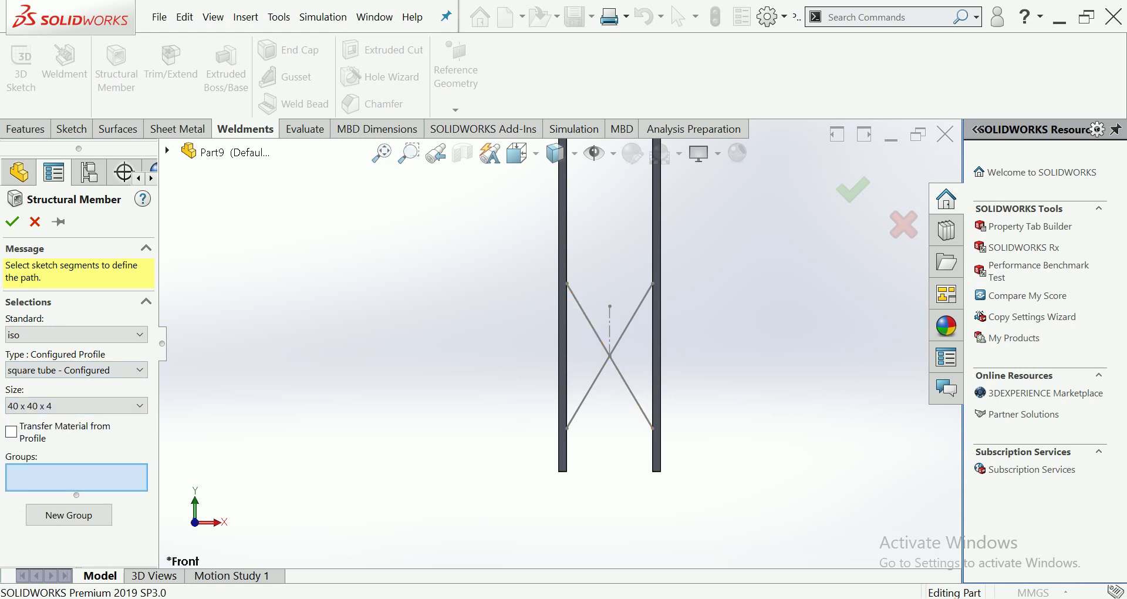
pyautogui.click(528, 305)
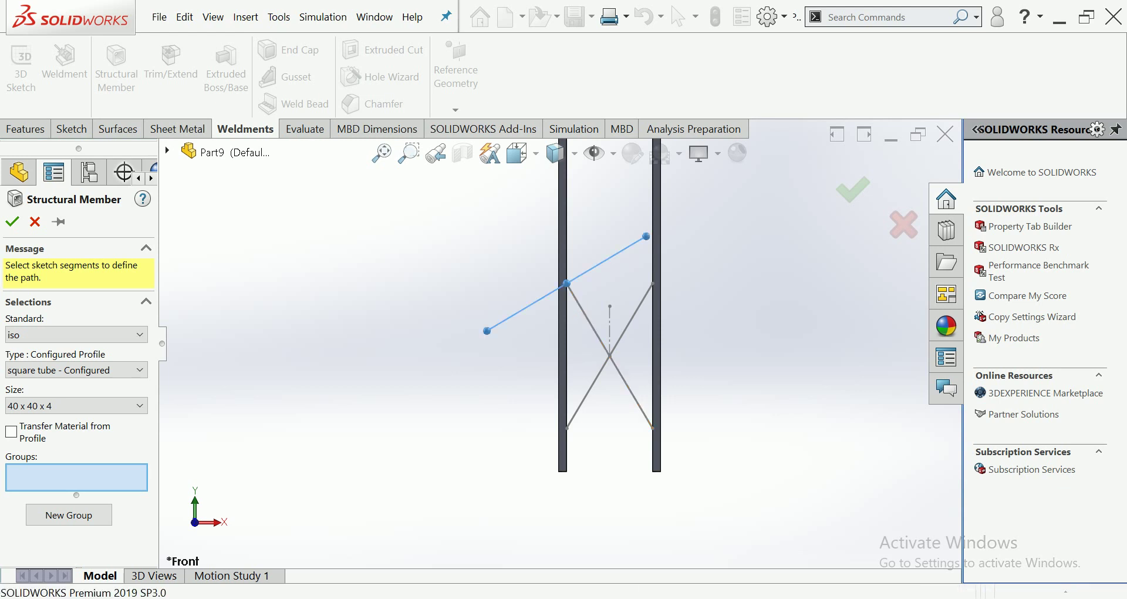
pyautogui.click(586, 317)
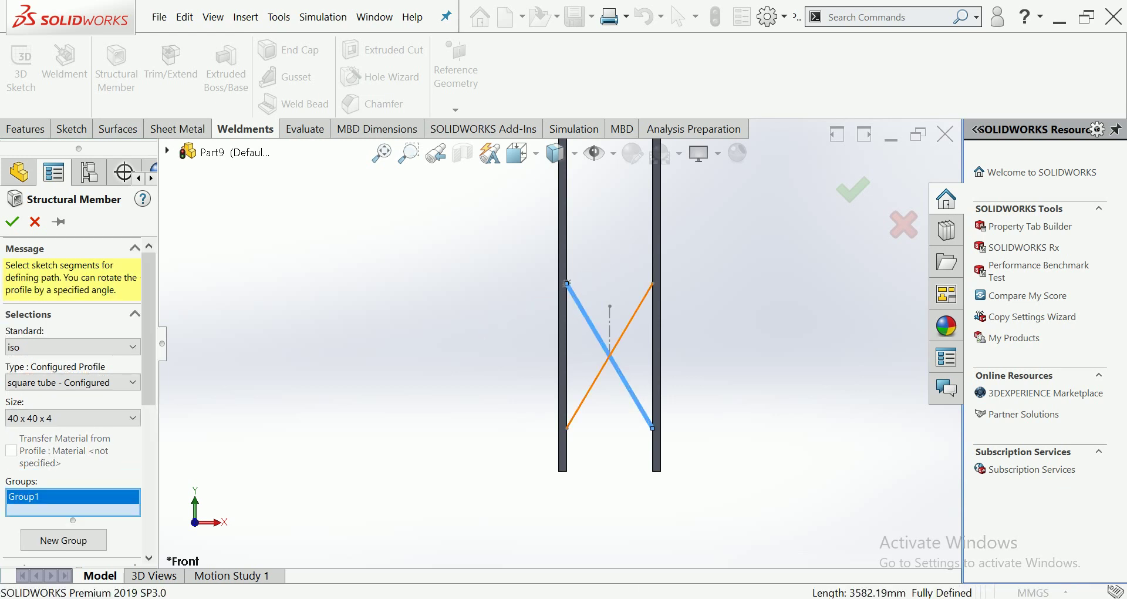
# Change the tube size to 80 x 80 x 5 and add the second diagonal as a new group
pyautogui.click(73, 417)
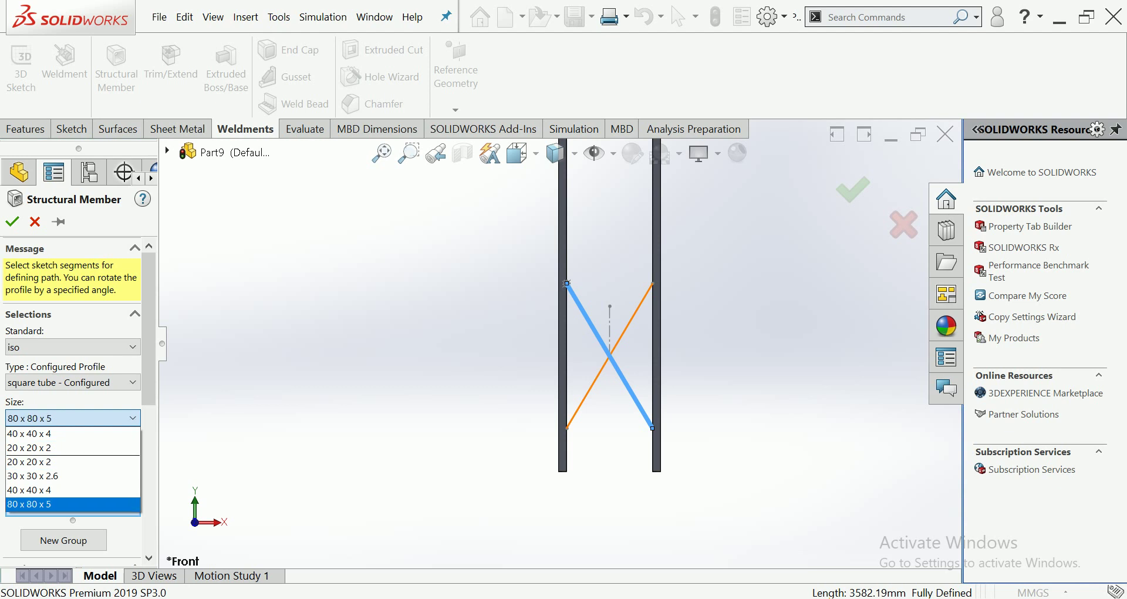
pyautogui.click(70, 505)
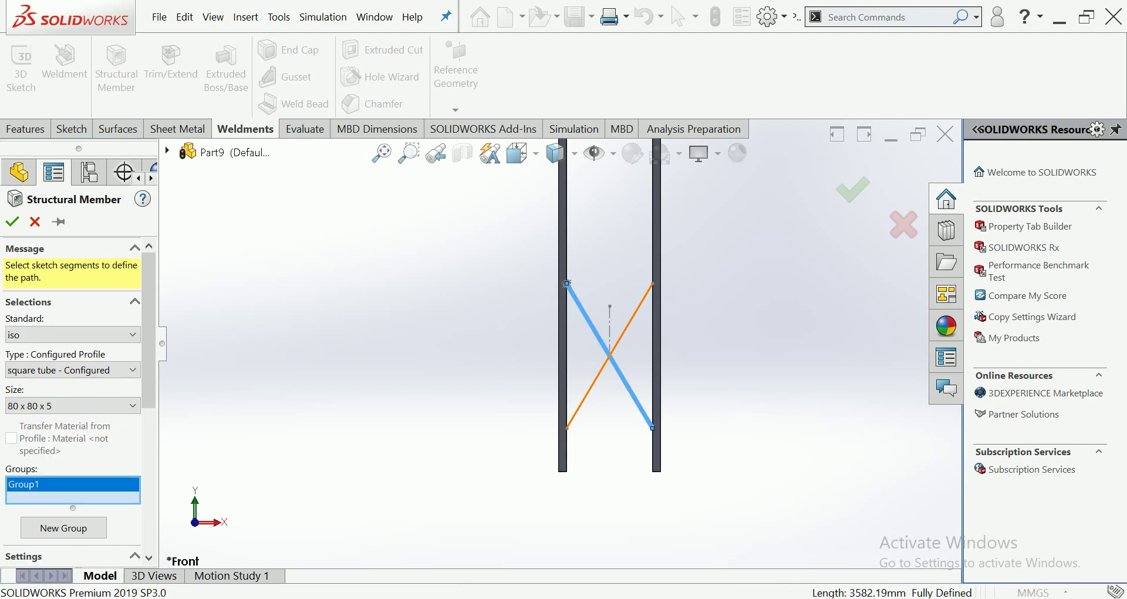
pyautogui.scroll(-4, 603, 384)
pyautogui.scroll(-3, 664, 276)
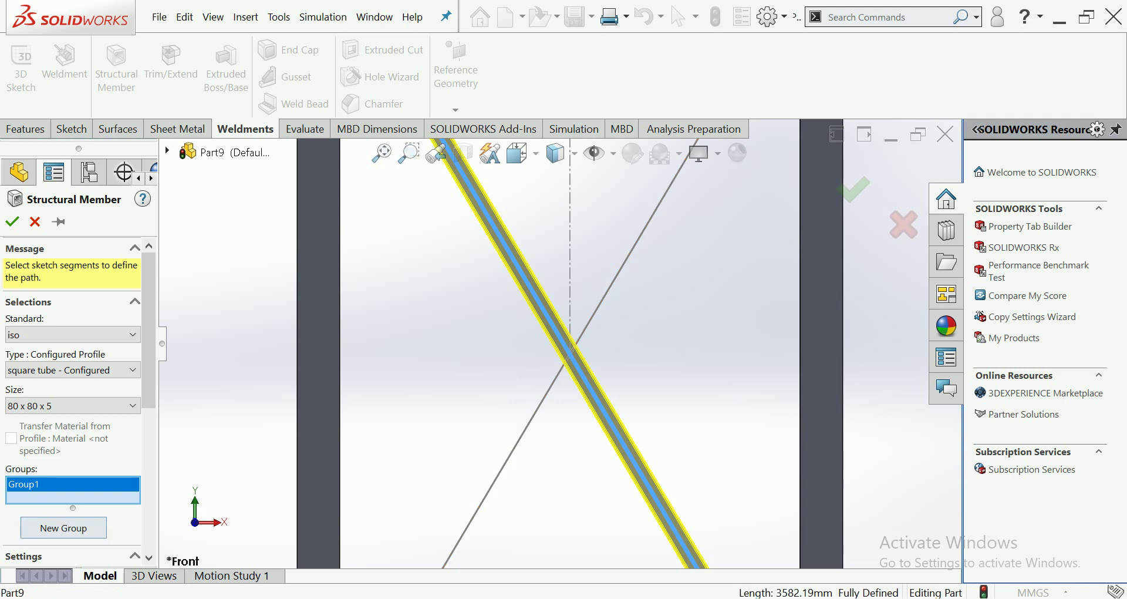
pyautogui.click(63, 527)
pyautogui.click(645, 223)
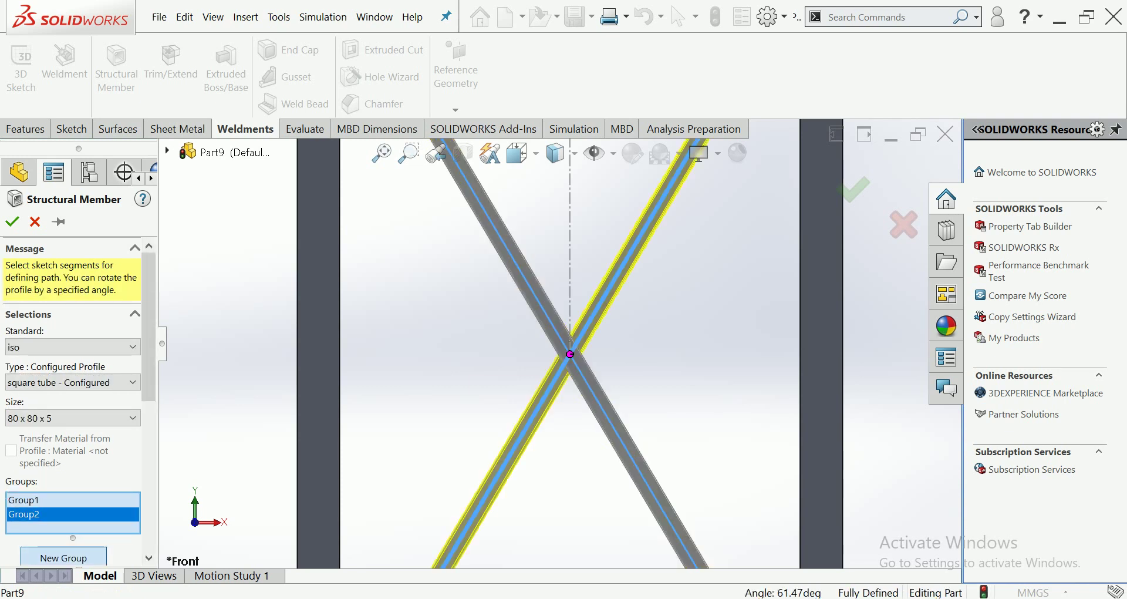
pyautogui.scroll(5, 560, 343)
pyautogui.click(12, 221)
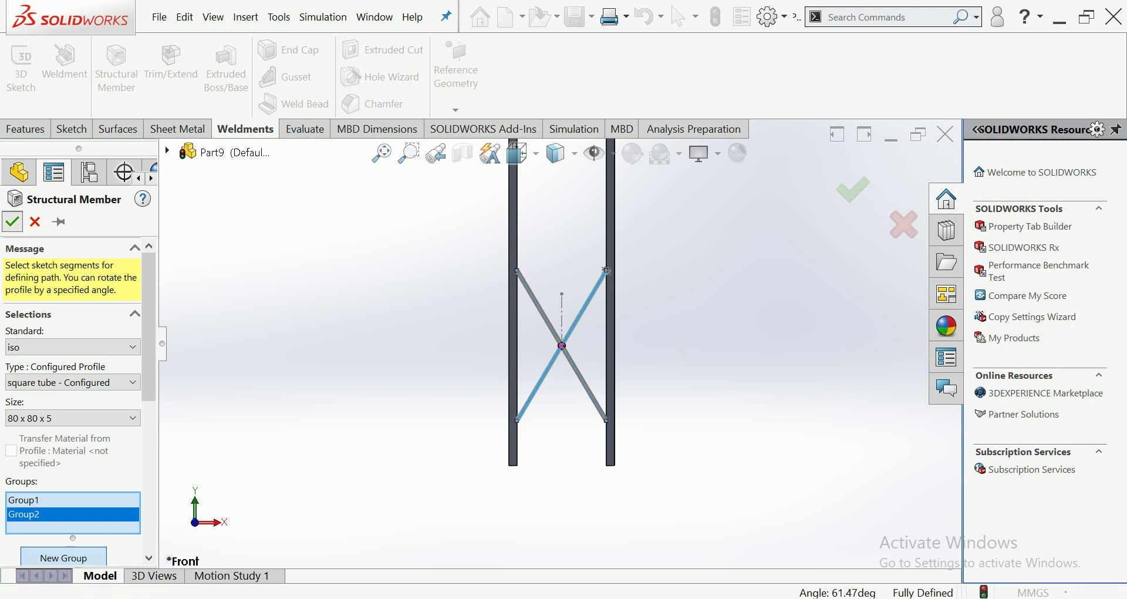
# Start a new sketch on the left column face, viewed normal to the screen
pyautogui.scroll(-3, 602, 387)
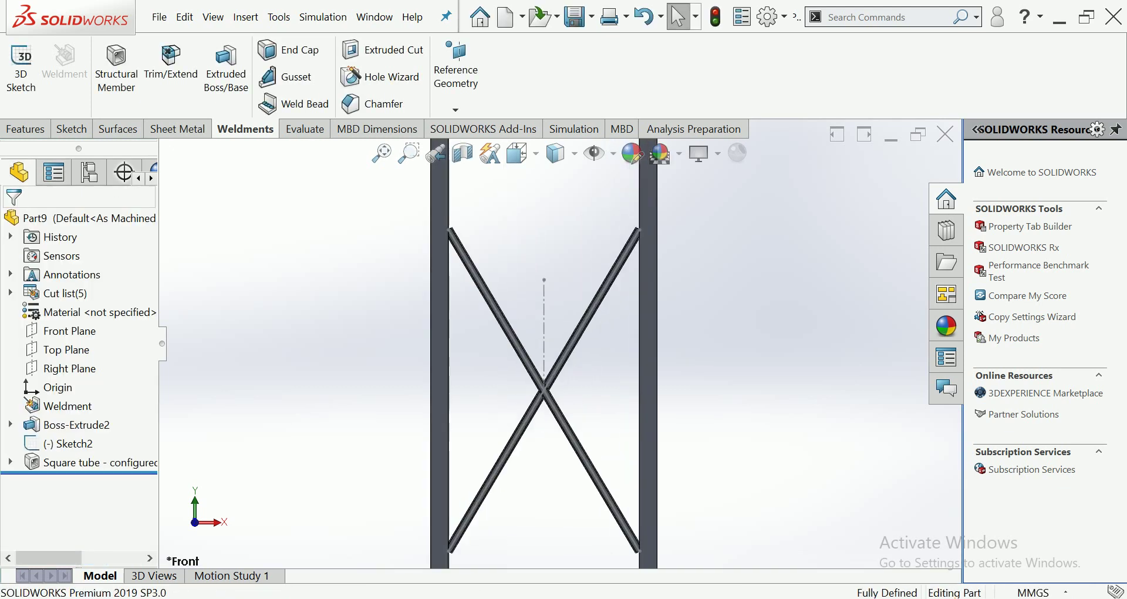
pyautogui.rightClick(566, 379)
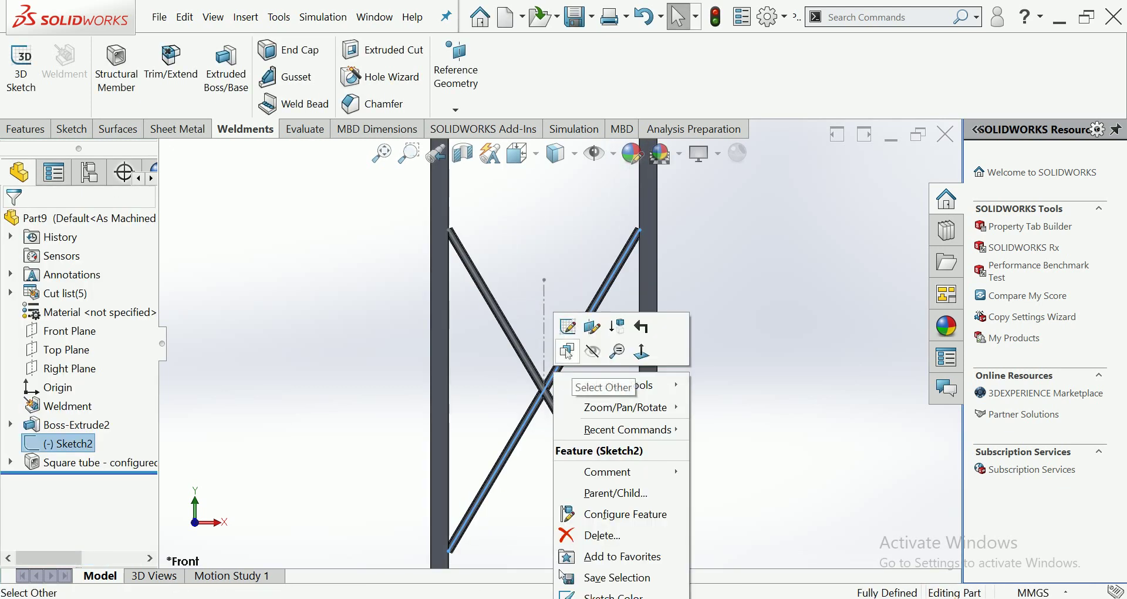
pyautogui.press('Escape')
pyautogui.scroll(5, 532, 481)
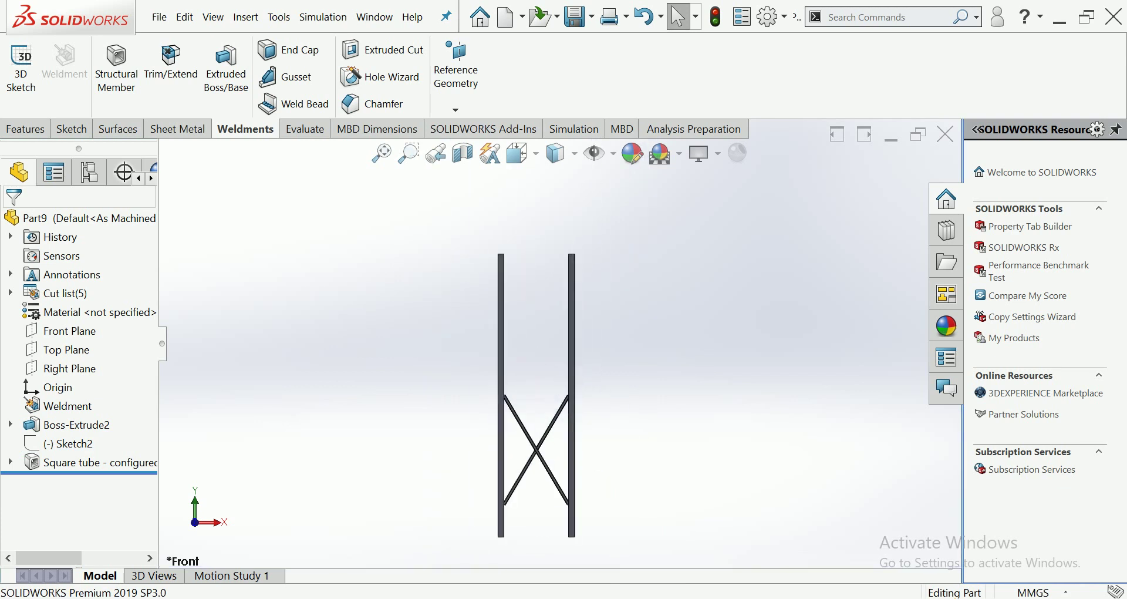
pyautogui.scroll(-3, 491, 267)
pyautogui.click(506, 292)
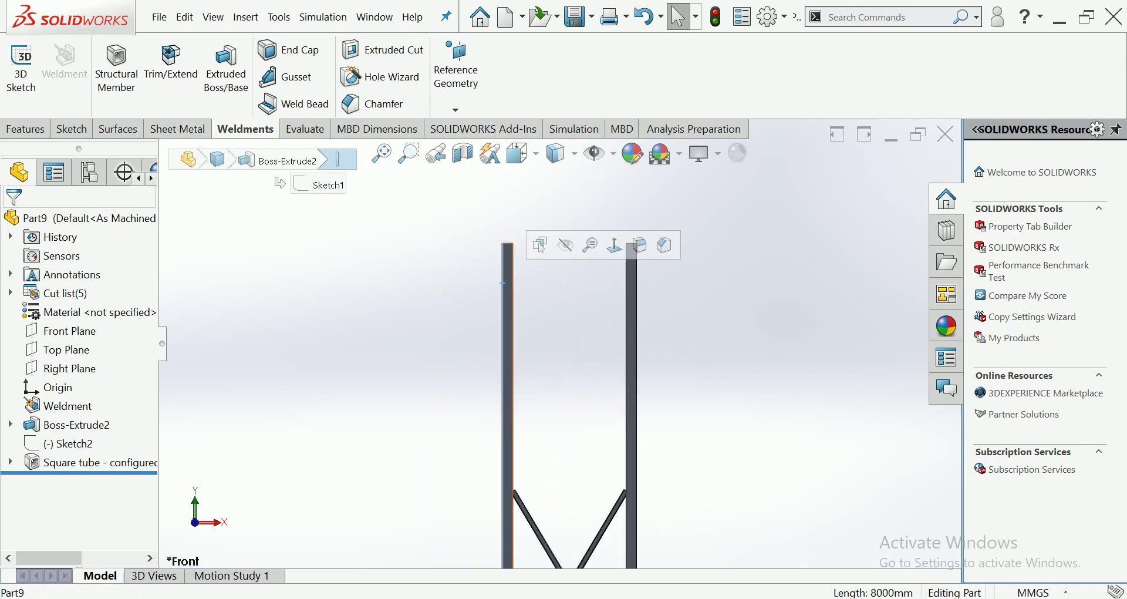
pyautogui.click(568, 255)
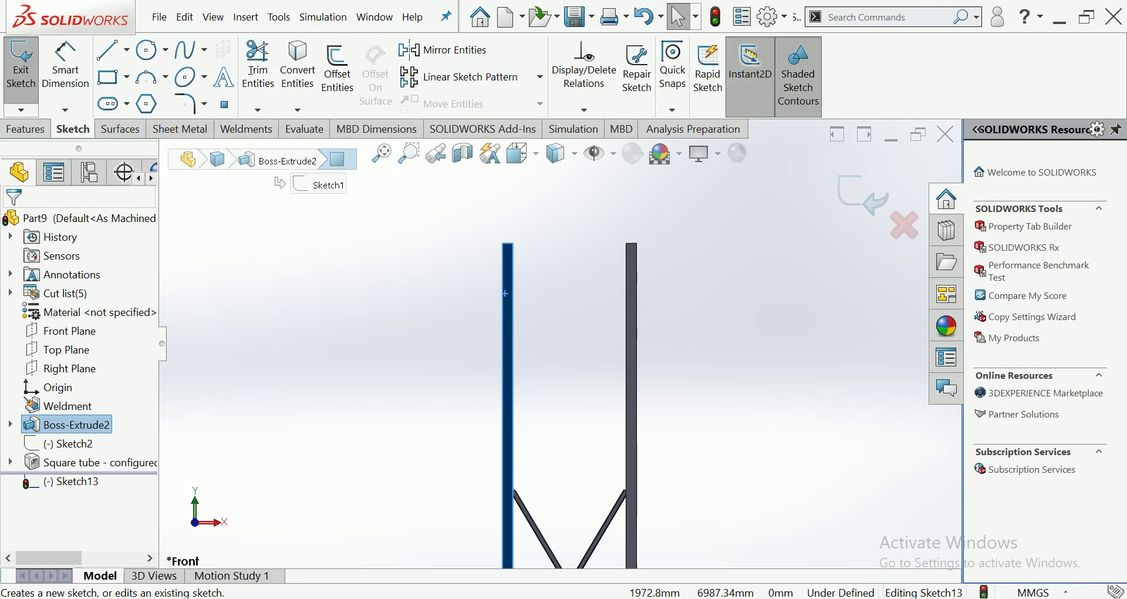
pyautogui.click(518, 153)
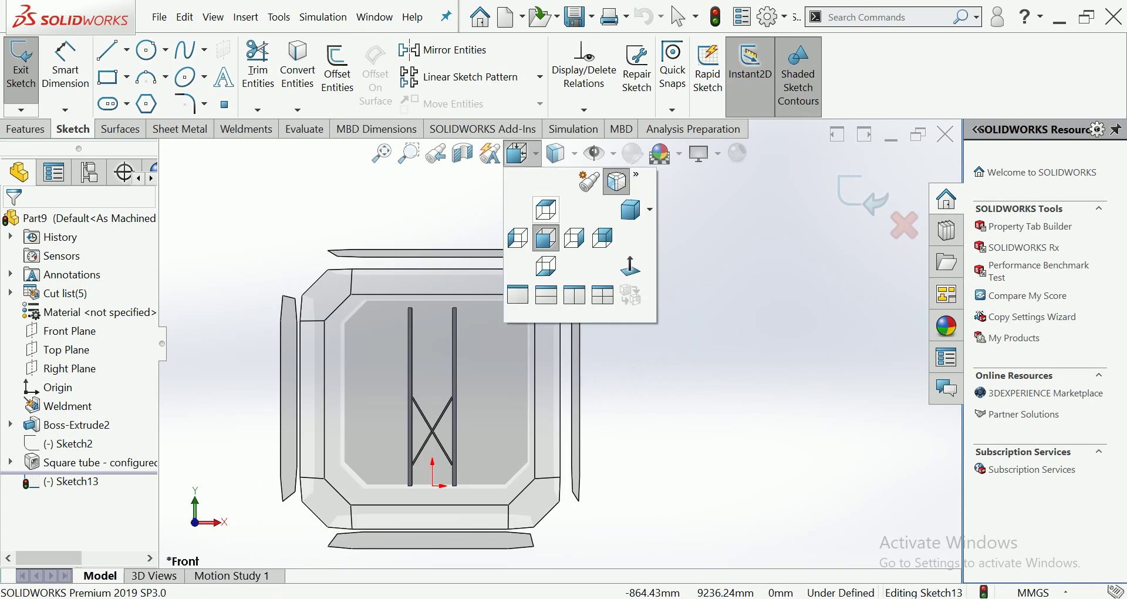
pyautogui.click(630, 265)
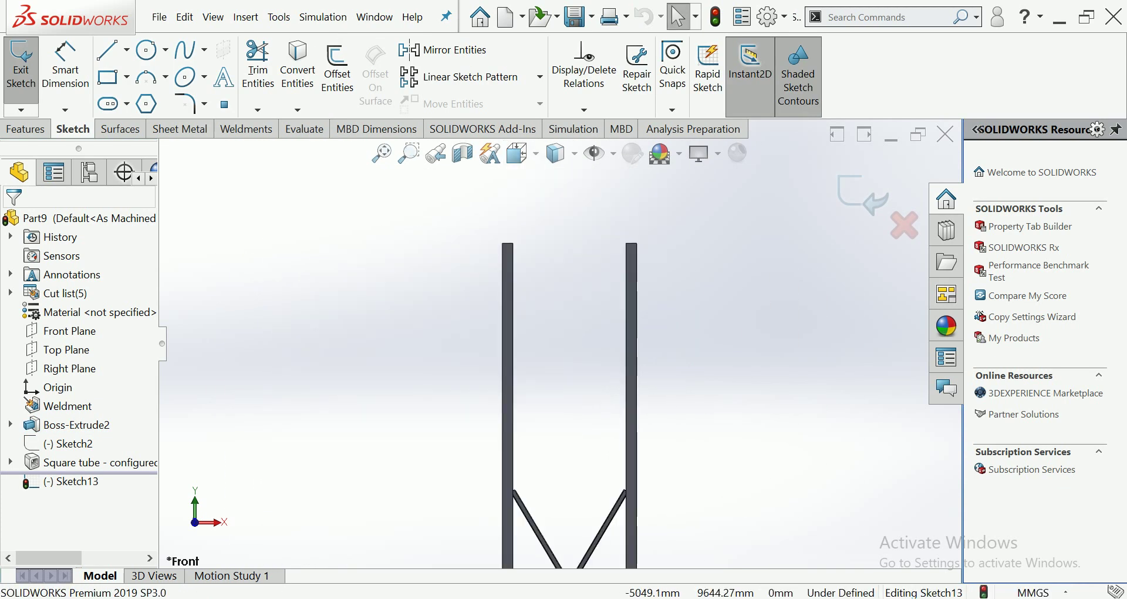
# Draw a vertical centreline from the origin up past the top of the columns
pyautogui.click(126, 50)
pyautogui.click(151, 95)
pyautogui.scroll(3, 559, 343)
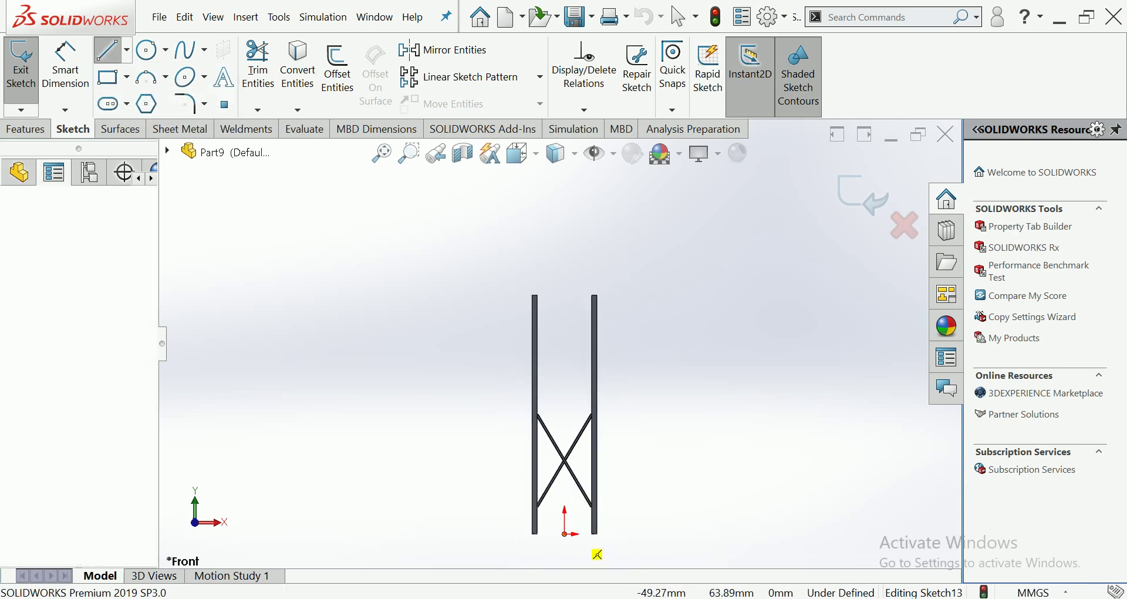
pyautogui.click(565, 534)
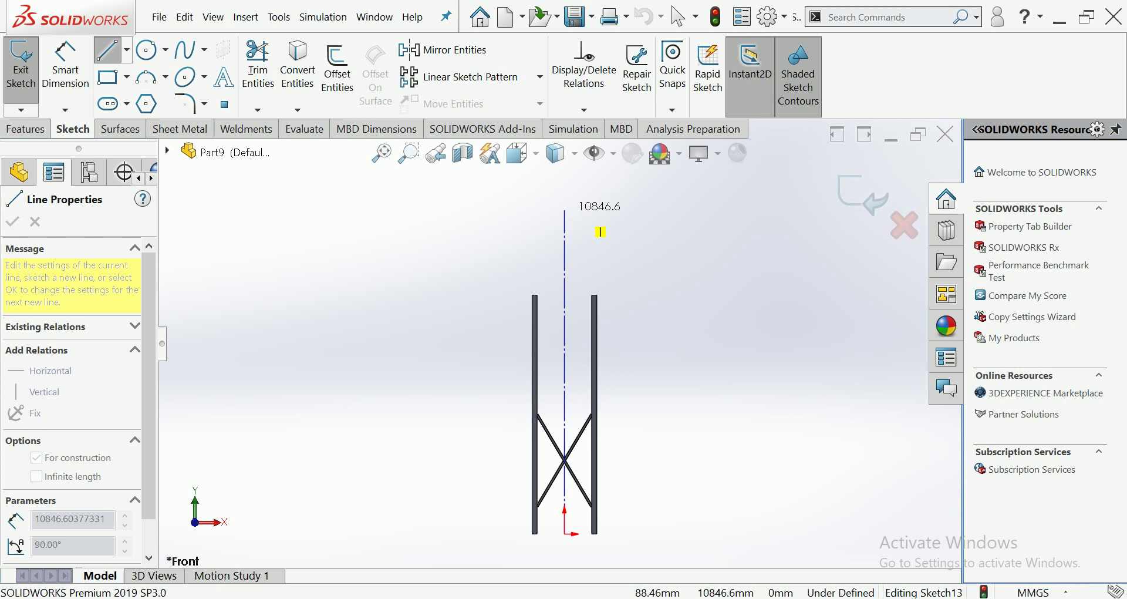
pyautogui.click(564, 209)
pyautogui.press('Escape')
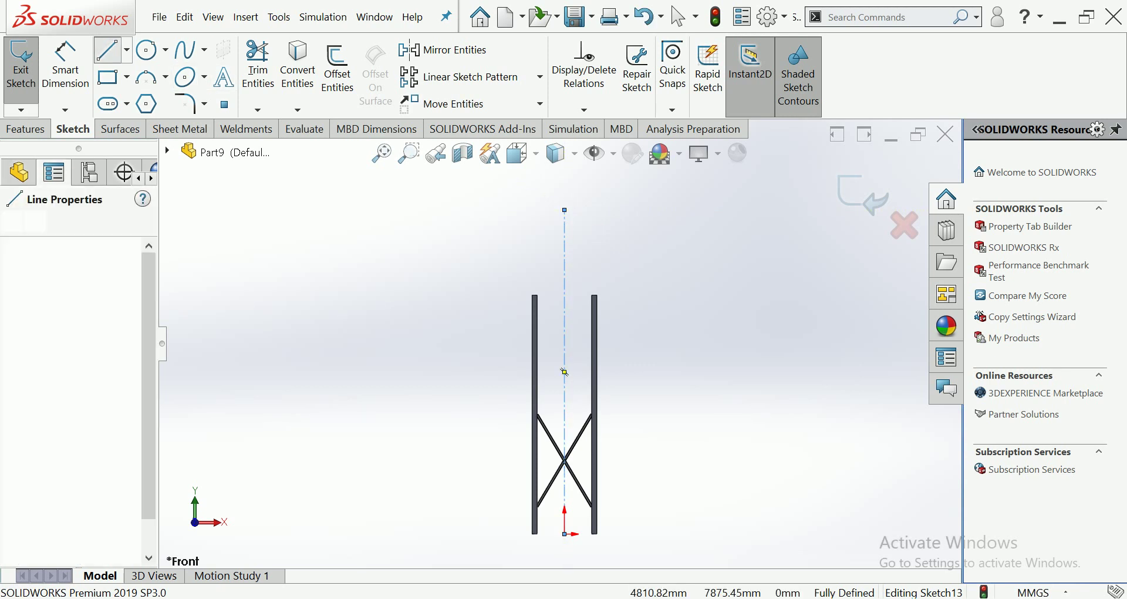
pyautogui.scroll(-1, 569, 382)
pyautogui.press('Escape')
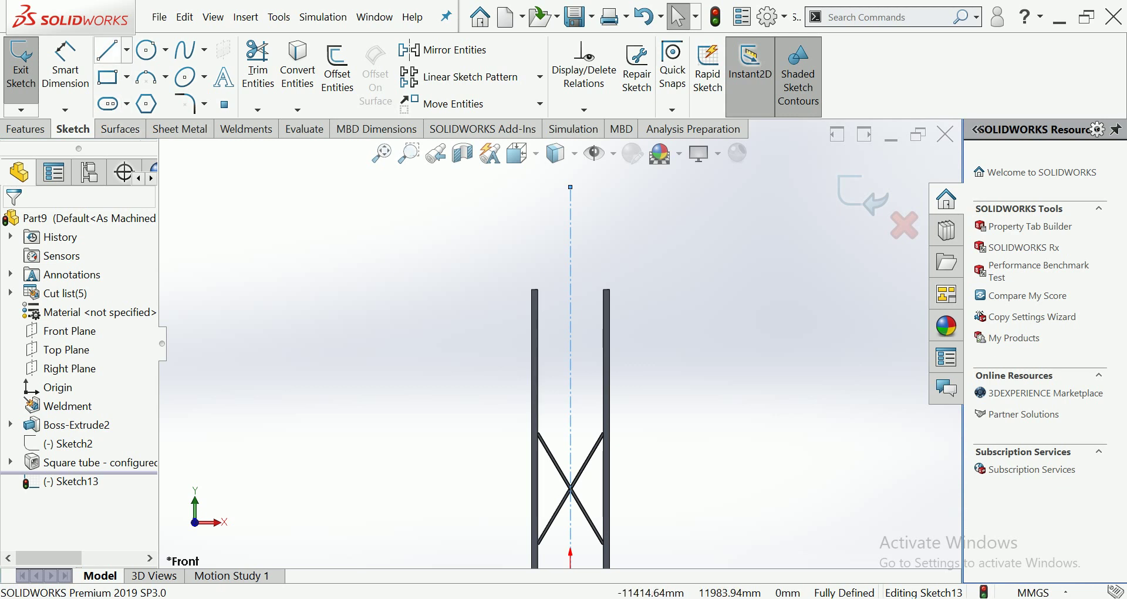
# Draw a horizontal midpoint line centred on the centreline, extending beyond both columns
pyautogui.click(127, 49)
pyautogui.click(156, 116)
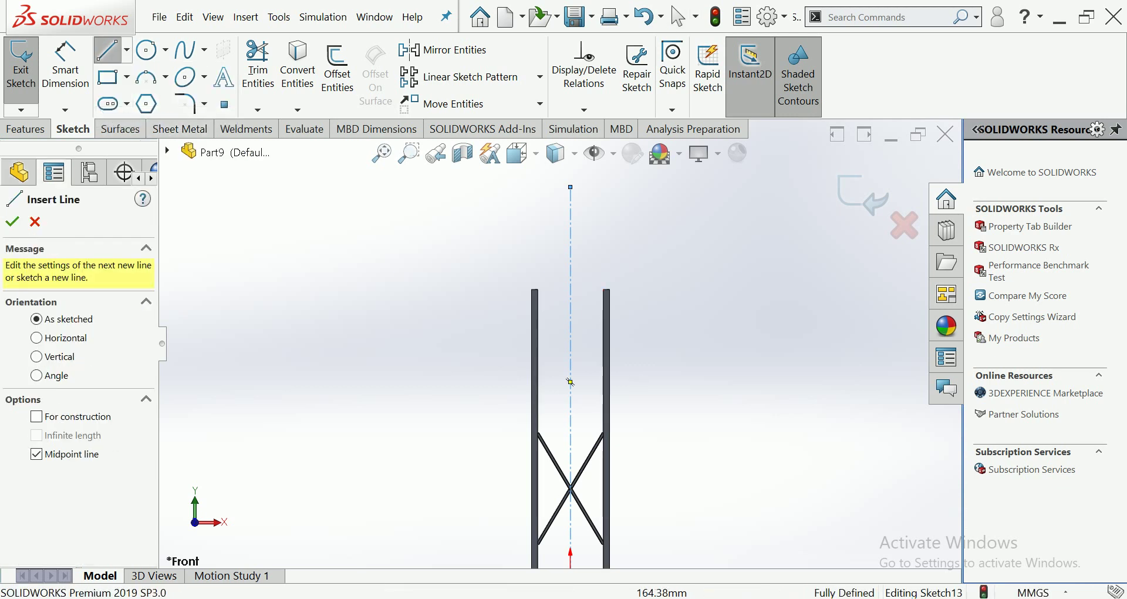
pyautogui.click(569, 349)
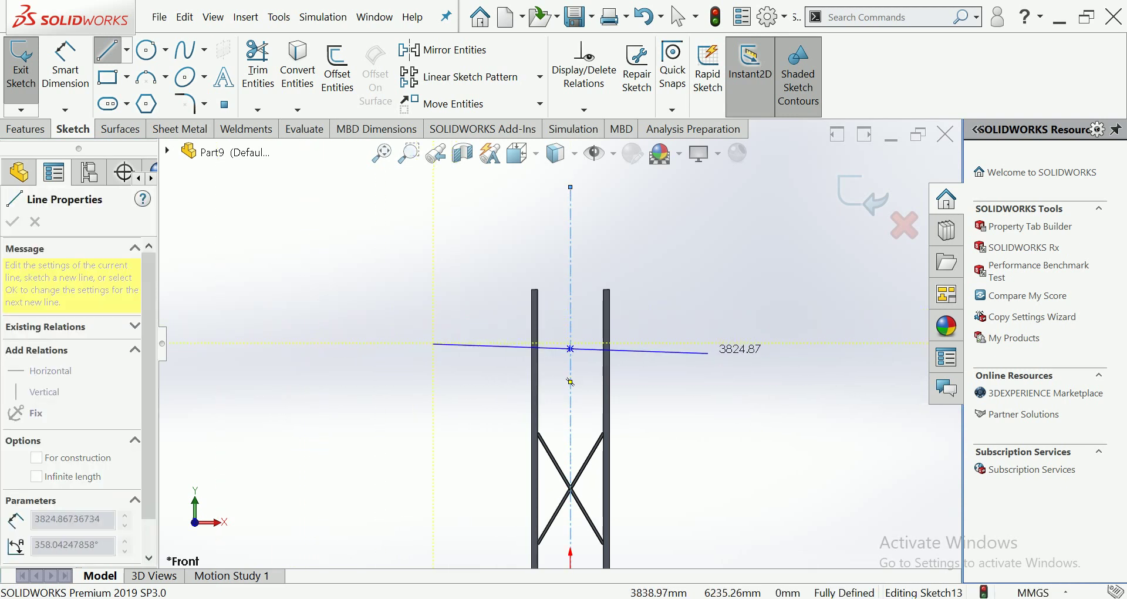
pyautogui.click(744, 350)
pyautogui.scroll(-2, 701, 323)
pyautogui.press('Escape')
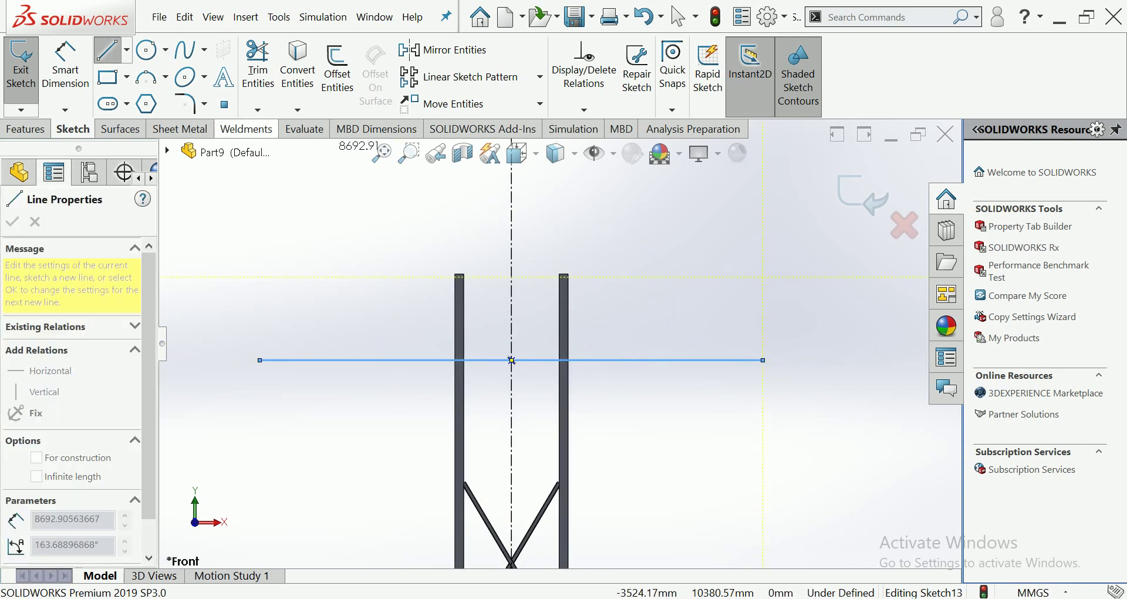
pyautogui.press('Escape')
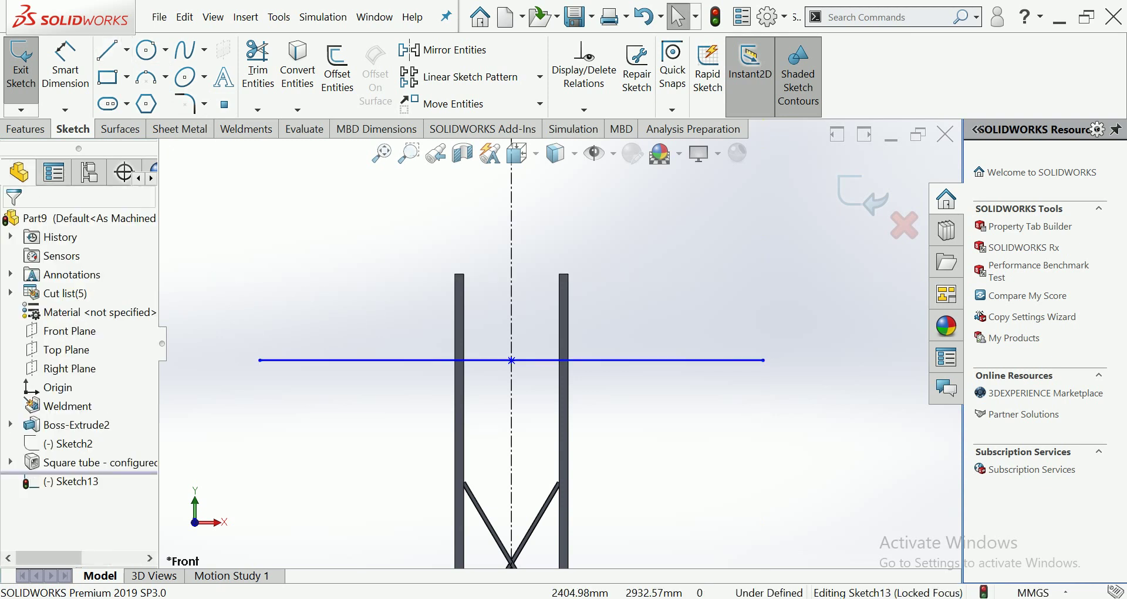
pyautogui.hotkey('alt', 'Tab')
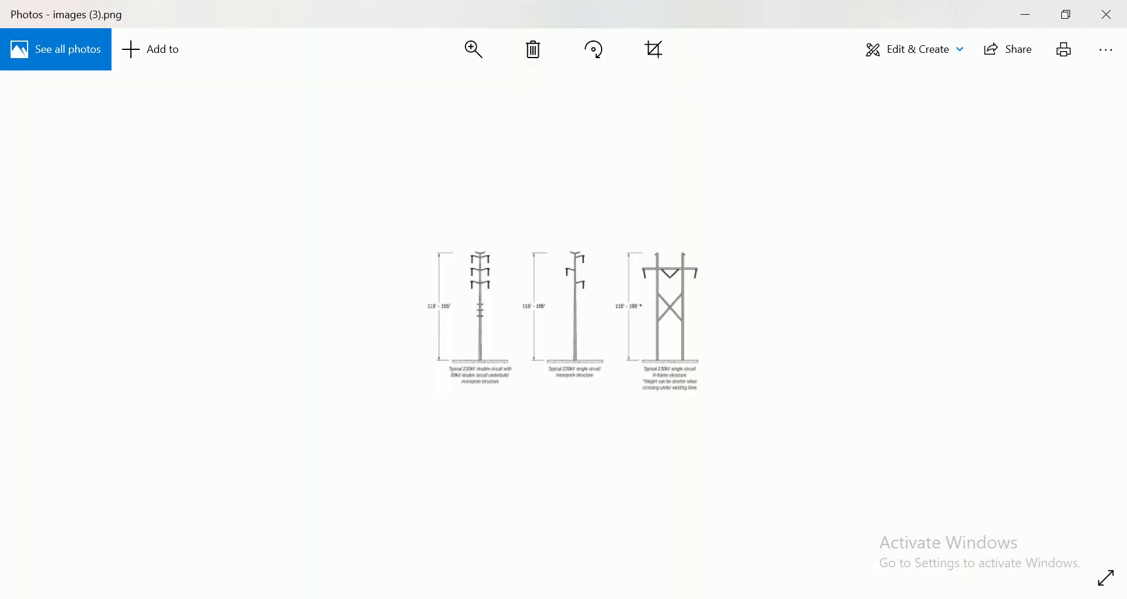
pyautogui.hotkey('alt', 'Tab')
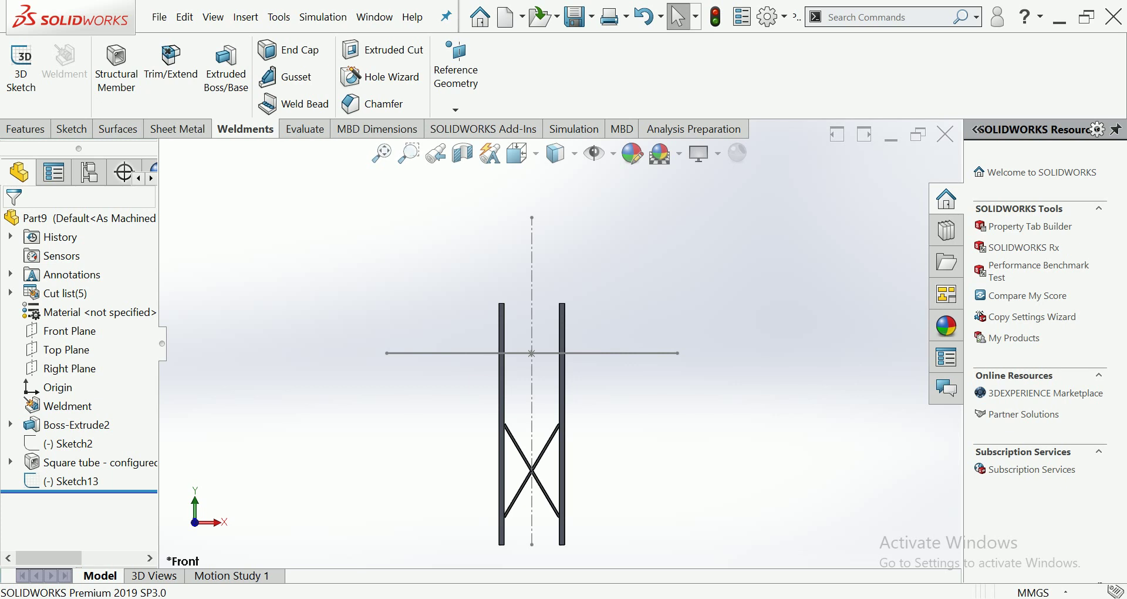
pyautogui.click(646, 353)
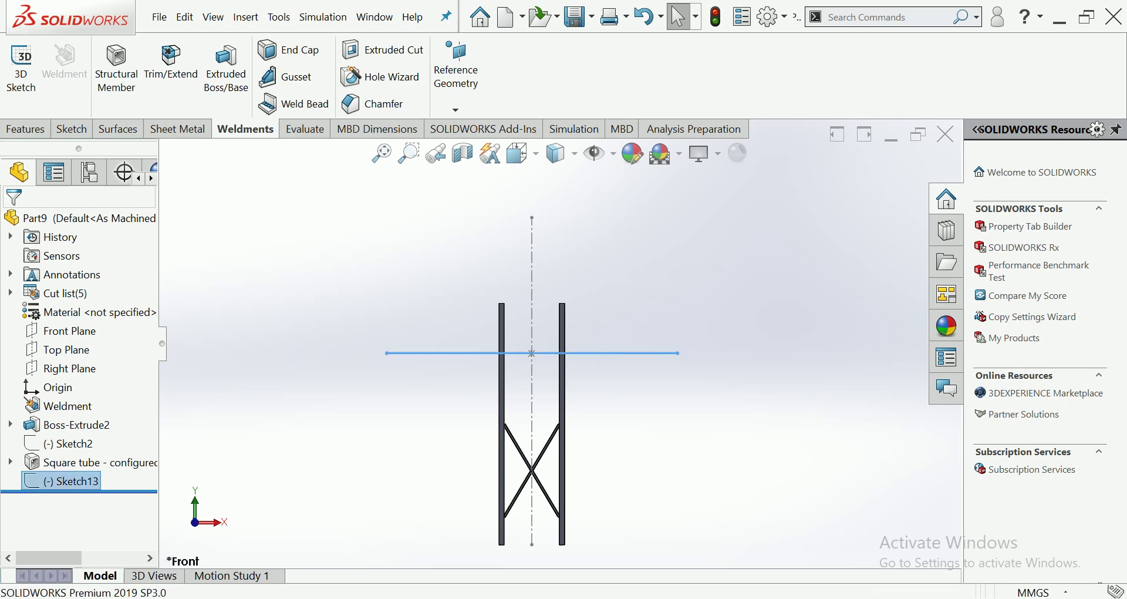
pyautogui.click(116, 68)
pyautogui.click(76, 369)
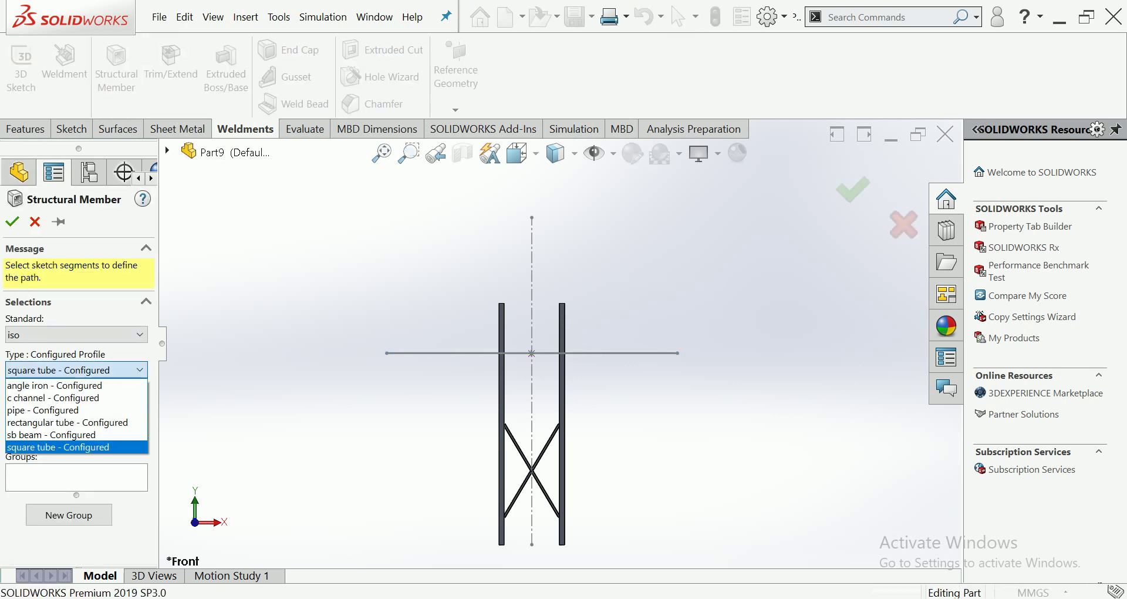
pyautogui.press('Return')
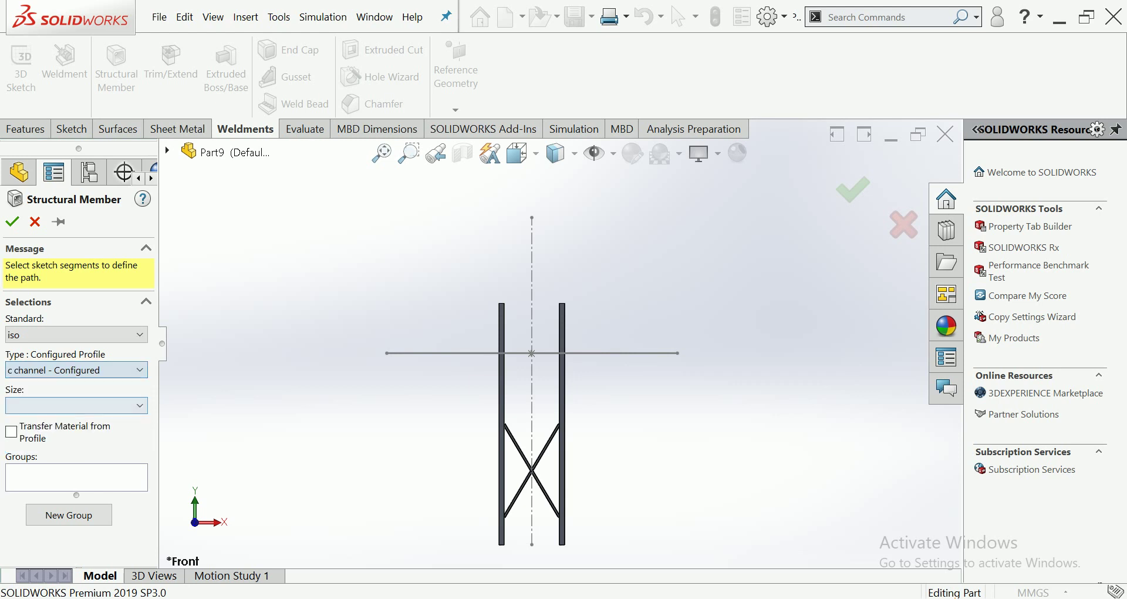
pyautogui.click(77, 405)
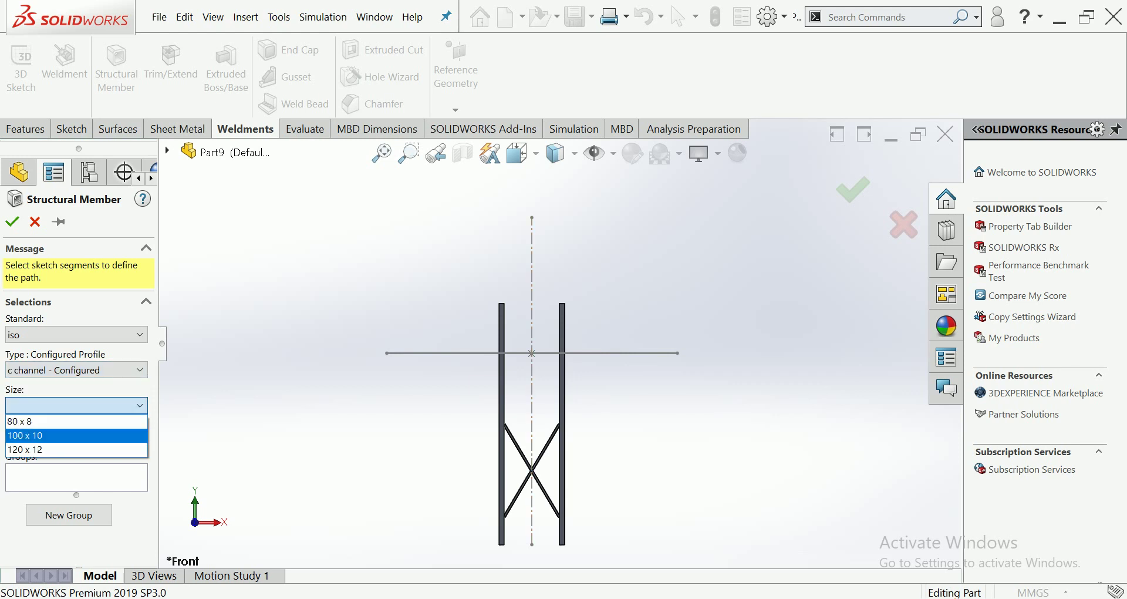
pyautogui.click(35, 420)
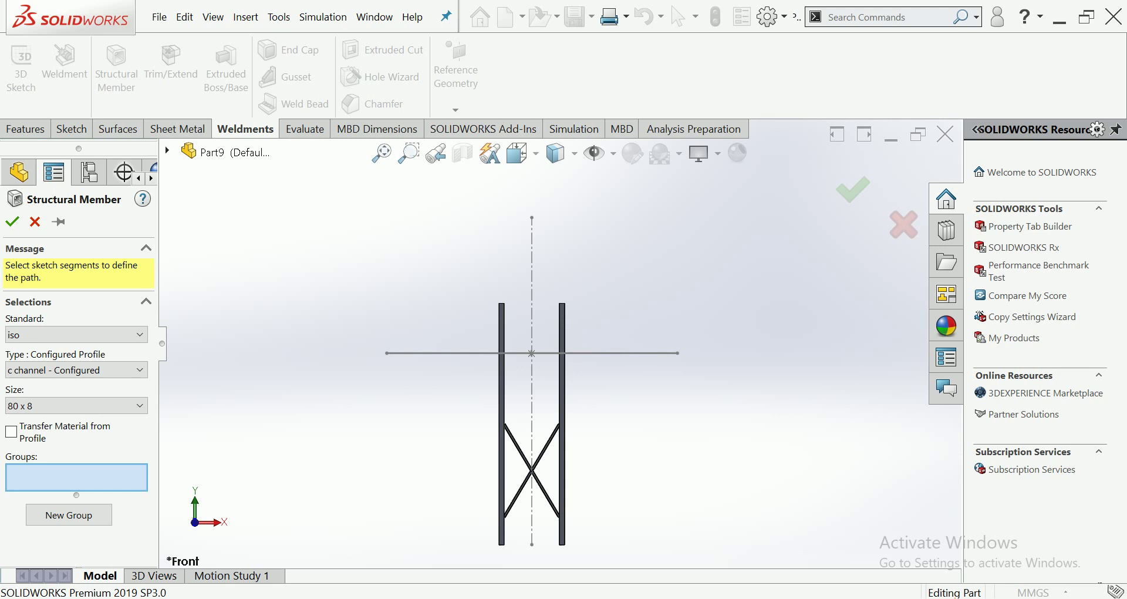
pyautogui.click(446, 352)
pyautogui.moveTo(446, 353)
pyautogui.mouseDown(button='middle')
pyautogui.moveTo(388, 294)
pyautogui.moveTo(517, 282)
pyautogui.moveTo(528, 328)
pyautogui.moveTo(563, 352)
pyautogui.mouseUp(button='middle')
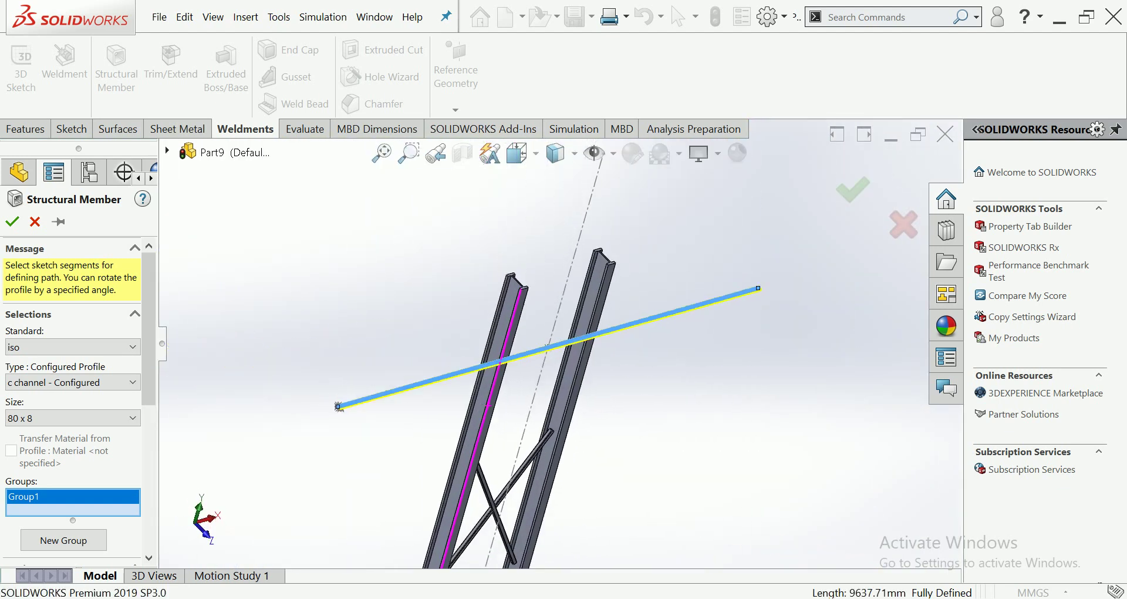
pyautogui.scroll(3, 317, 429)
pyautogui.moveTo(563, 352); pyautogui.dragTo(587, 171, button='middle')
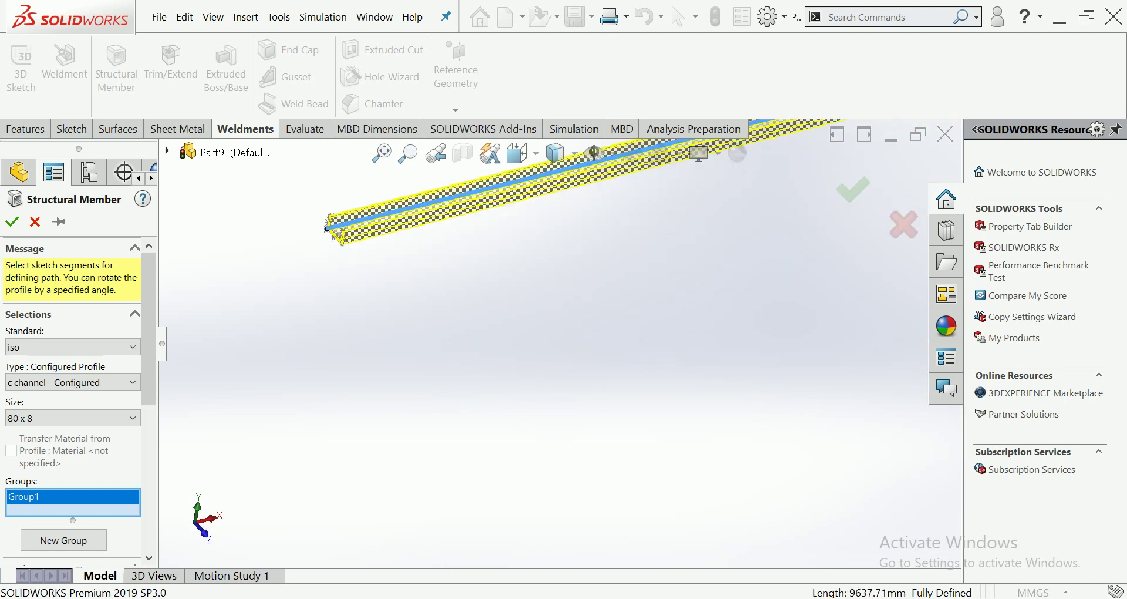
pyautogui.scroll(-3, 587, 358)
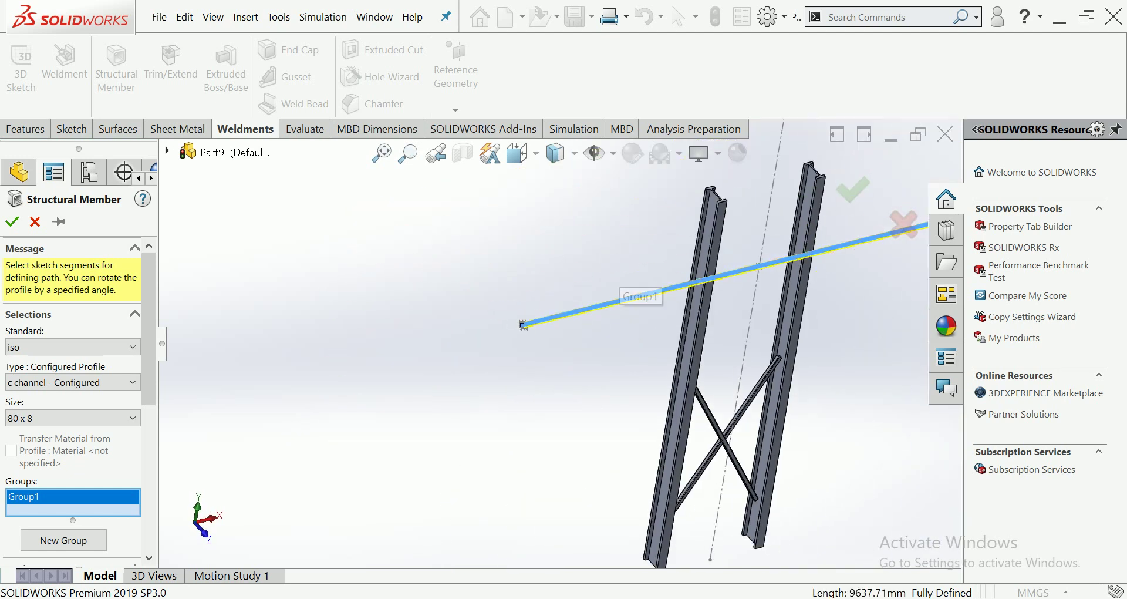
pyautogui.scroll(-2, 560, 343)
pyautogui.moveTo(587, 352); pyautogui.dragTo(622, 364, button='middle')
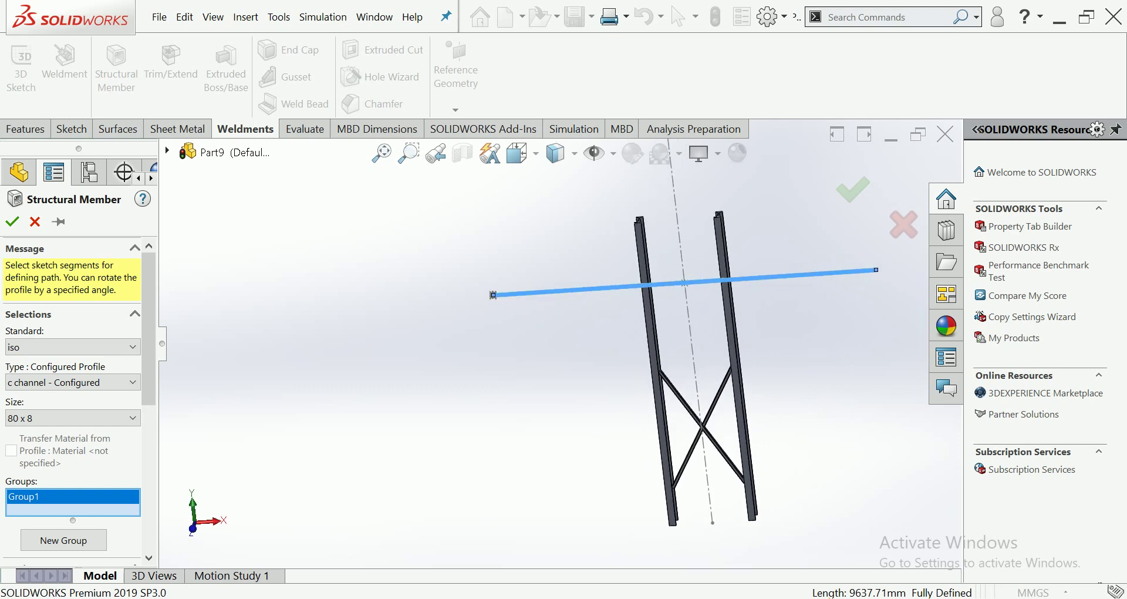
pyautogui.click(35, 222)
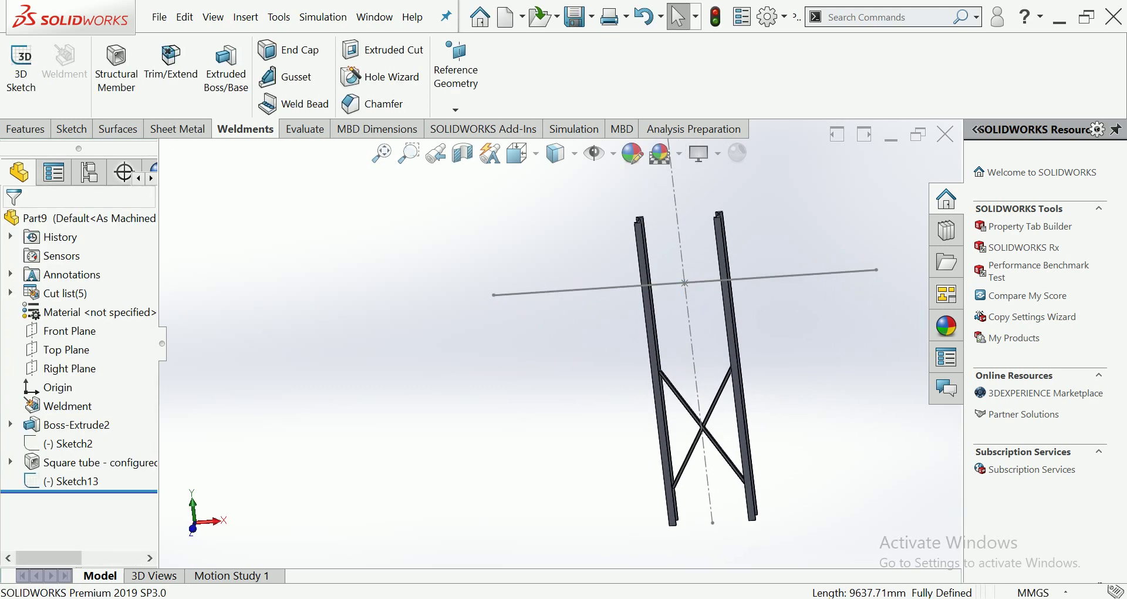
# Edit the crossarm sketch and add a length dimension to the crossarm line
pyautogui.click(726, 281)
pyautogui.click(741, 246)
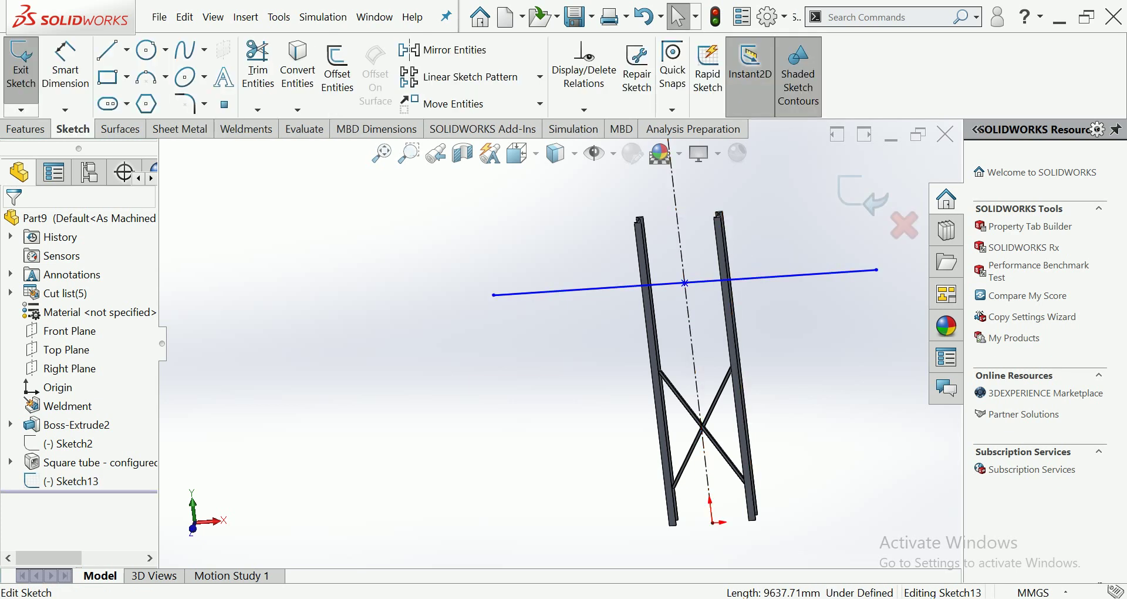
pyautogui.click(65, 70)
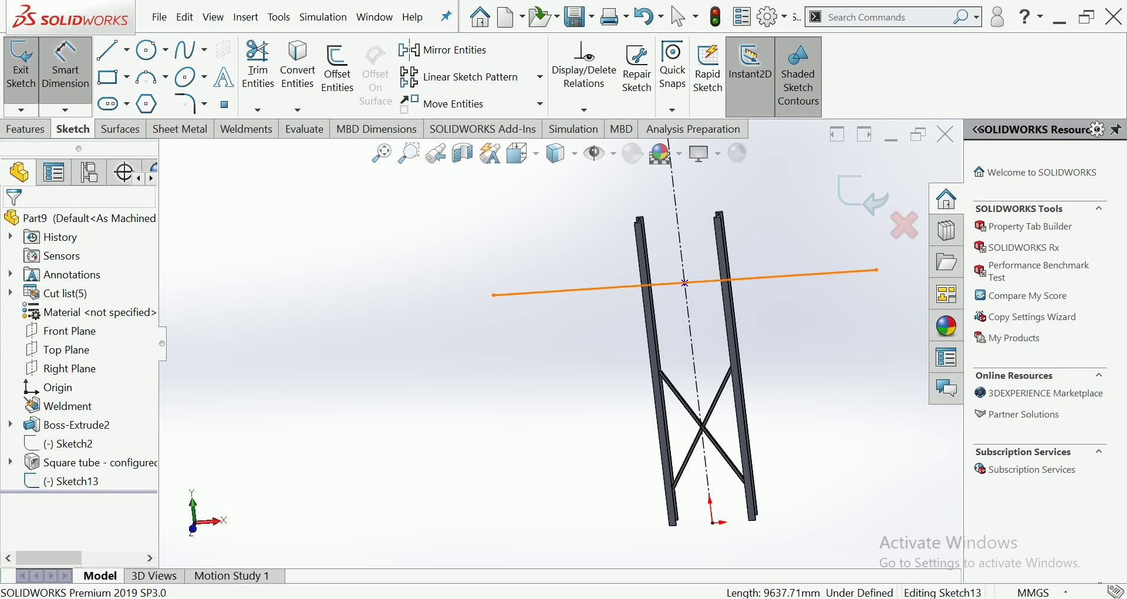
pyautogui.click(780, 277)
pyautogui.click(774, 329)
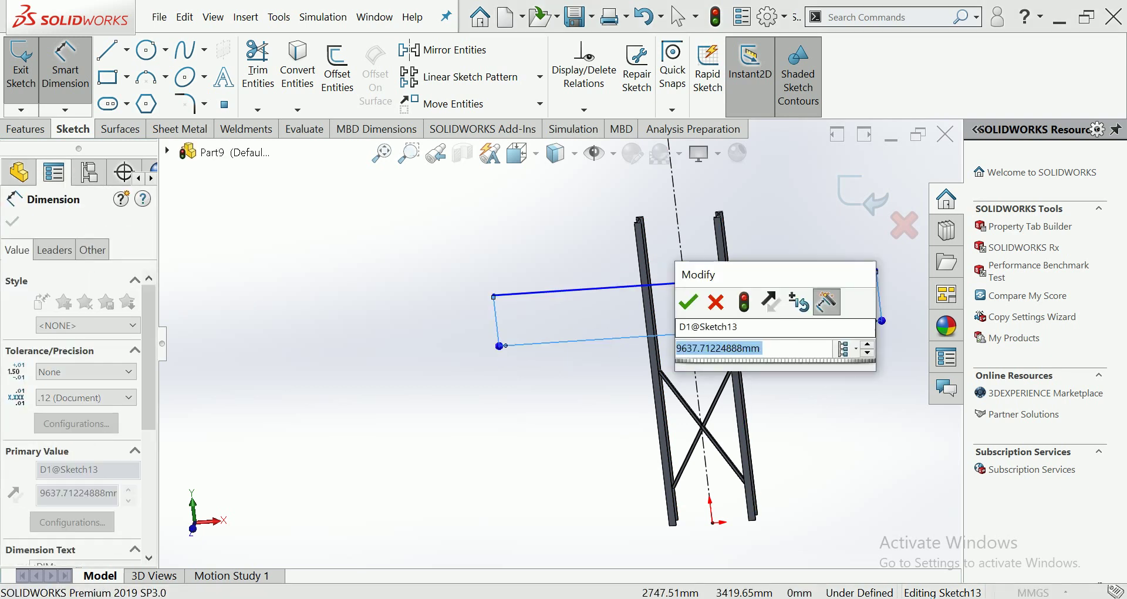
pyautogui.write('800')
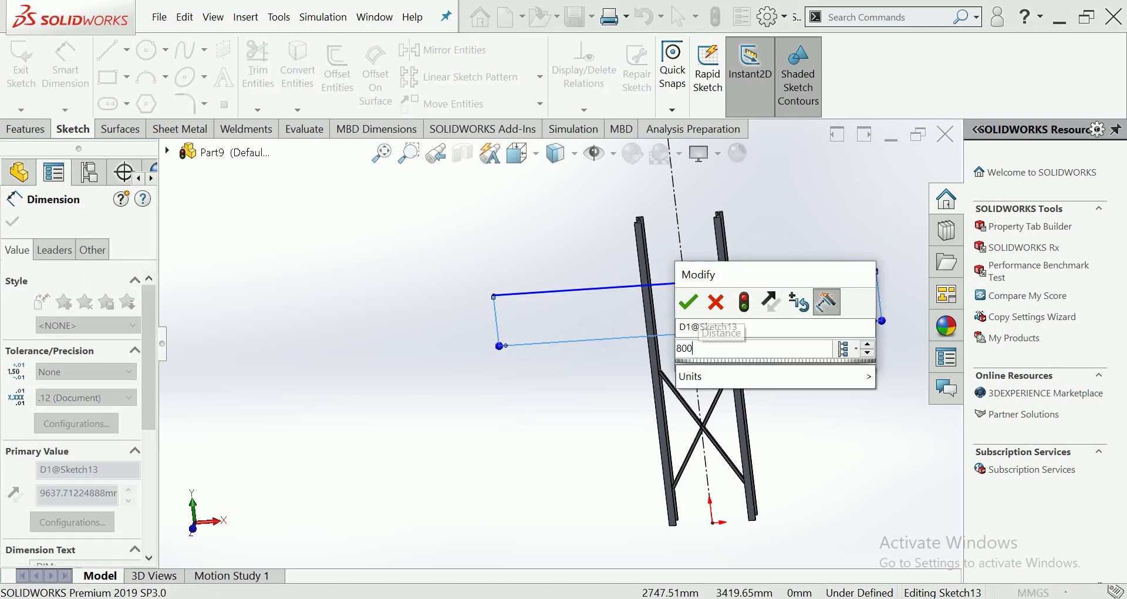
pyautogui.click(688, 303)
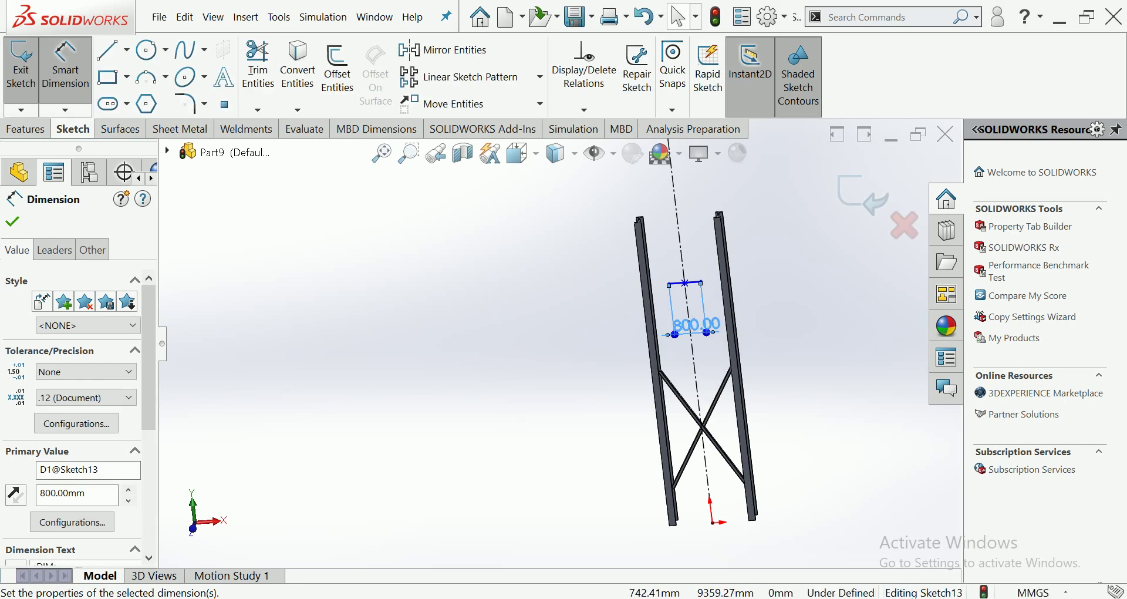
pyautogui.click(646, 16)
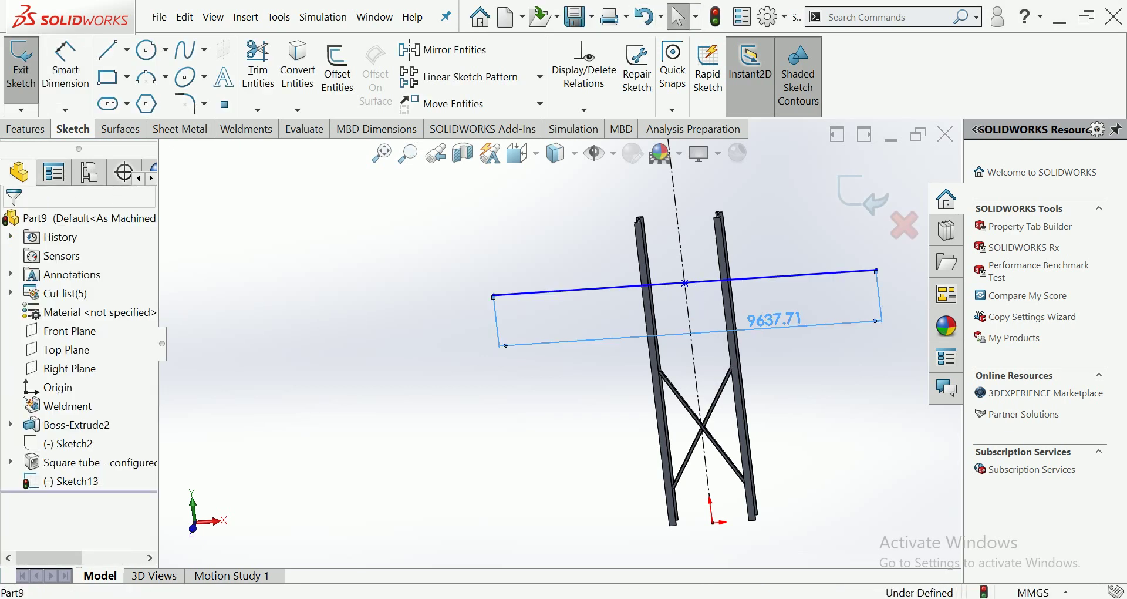
# Set the crossarm line length to 7500 mm and exit the sketch
pyautogui.doubleClick(773, 318)
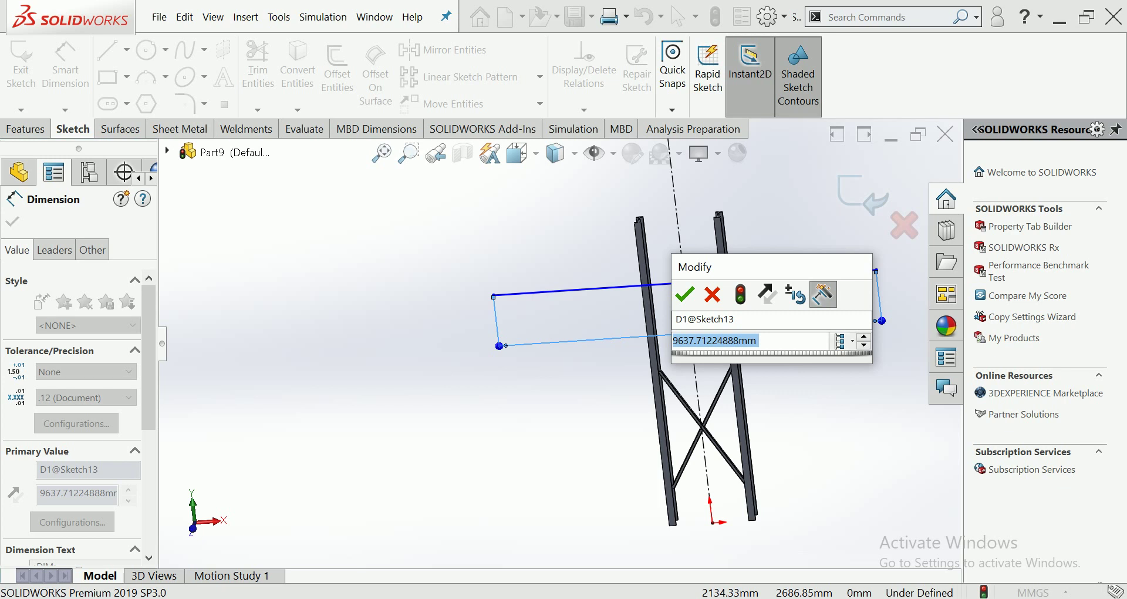
pyautogui.write('7500')
pyautogui.press('Return')
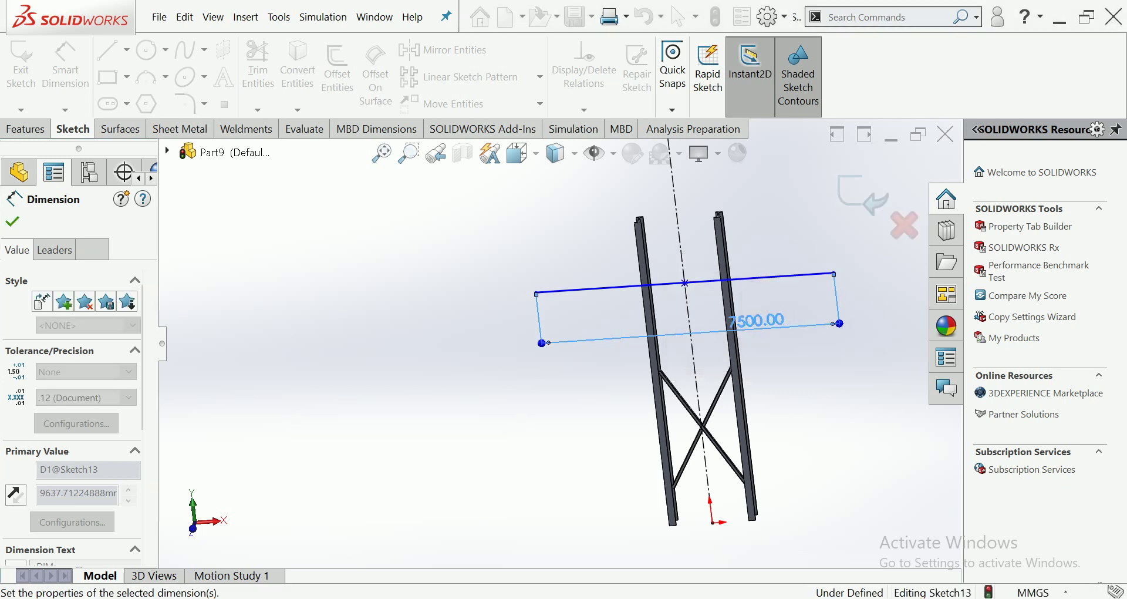
pyautogui.press('Escape')
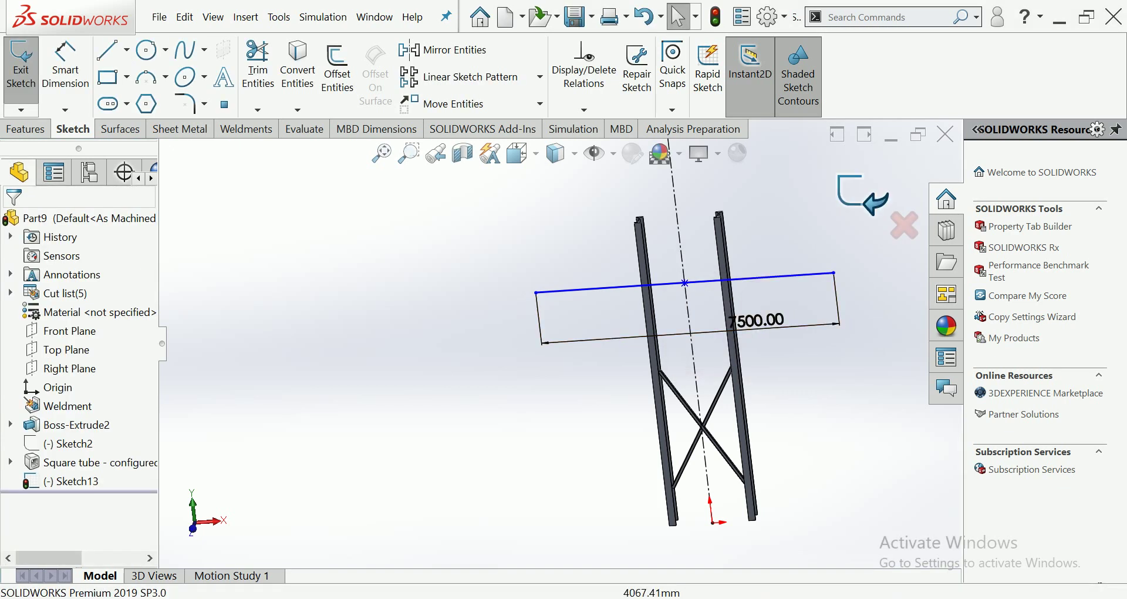
pyautogui.click(861, 194)
pyautogui.click(97, 461)
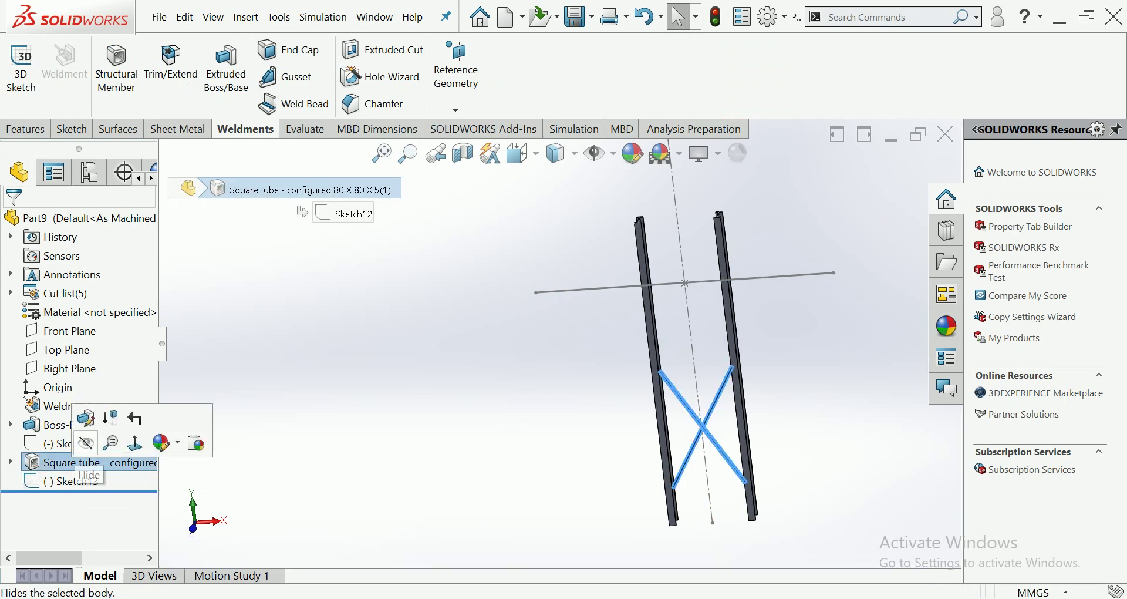
pyautogui.press('Escape')
# Start a 120 x 12 C-channel structural member along the 7500 mm crossarm line
pyautogui.click(117, 70)
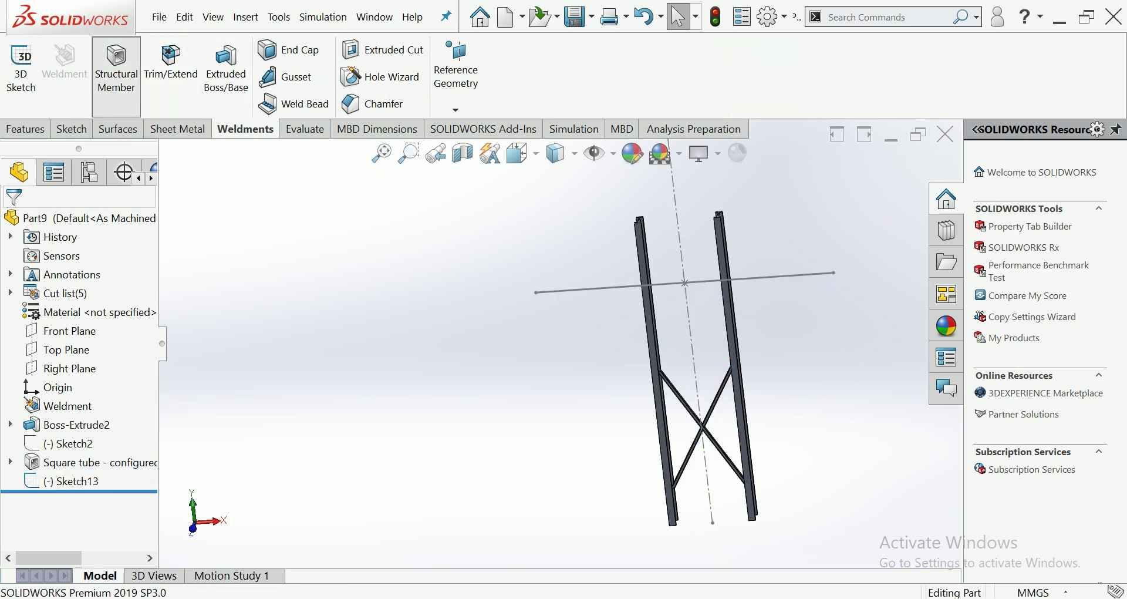
pyautogui.hotkey('alt', 'Down')
pyautogui.press('Down')
pyautogui.press('Down')
pyautogui.press('Return')
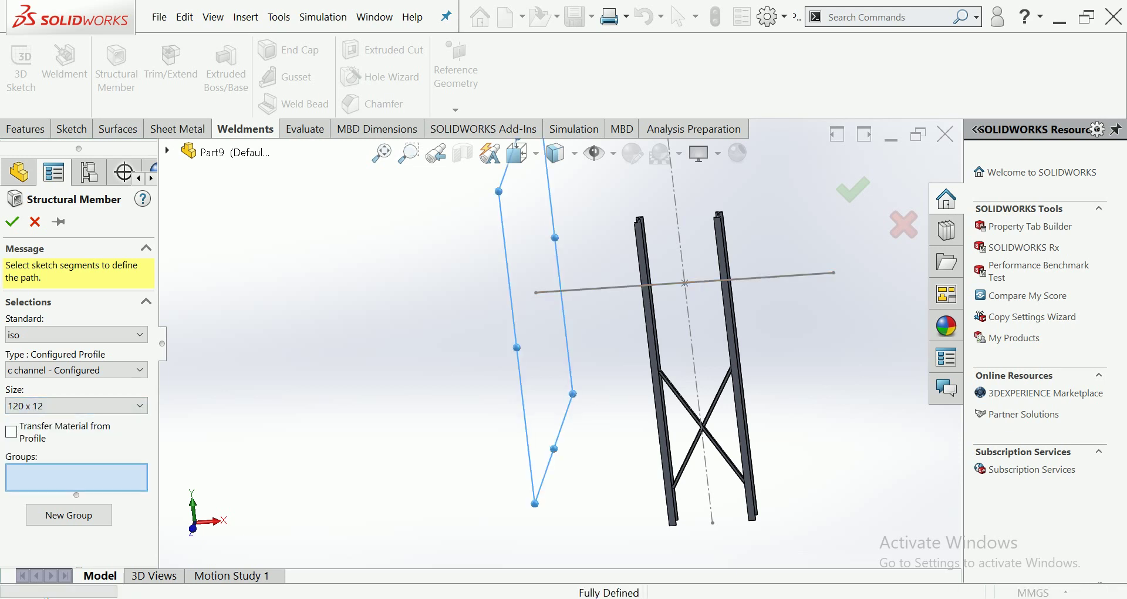
pyautogui.click(683, 282)
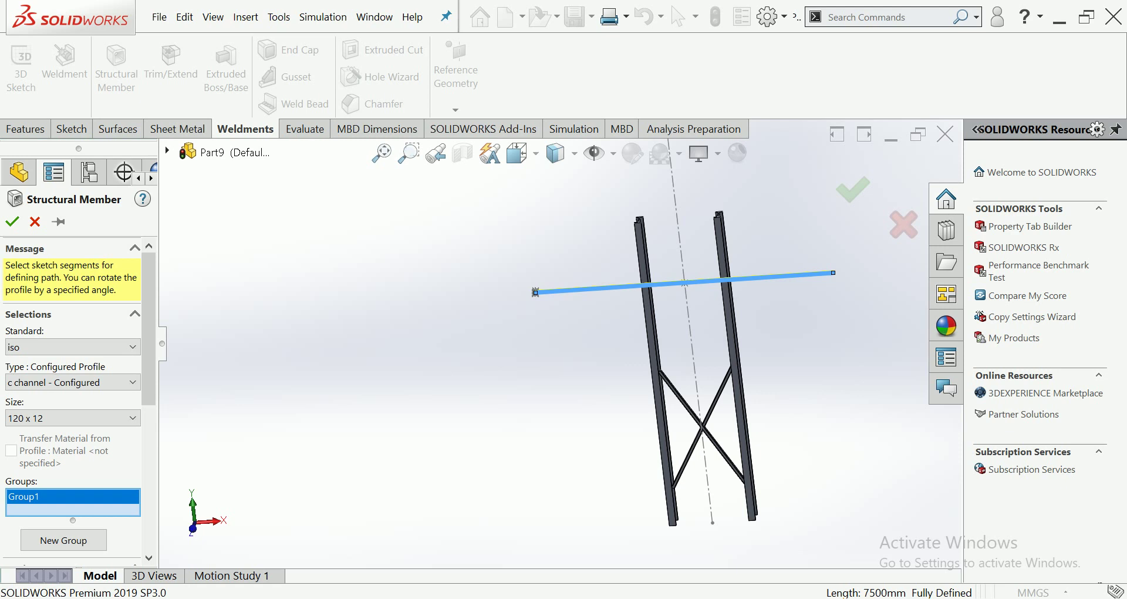
# Rotate the channel profile 90 degrees and confirm the crossarm member
pyautogui.press('Left')
pyautogui.press('Left')
pyautogui.press('Left')
pyautogui.press('Left')
pyautogui.press('Left')
pyautogui.press('Left')
pyautogui.press('Left')
pyautogui.hotkey('shift', 'z')
pyautogui.hotkey('shift', 'z')
pyautogui.hotkey('shift', 'z')
pyautogui.press('Left')
pyautogui.press('Left')
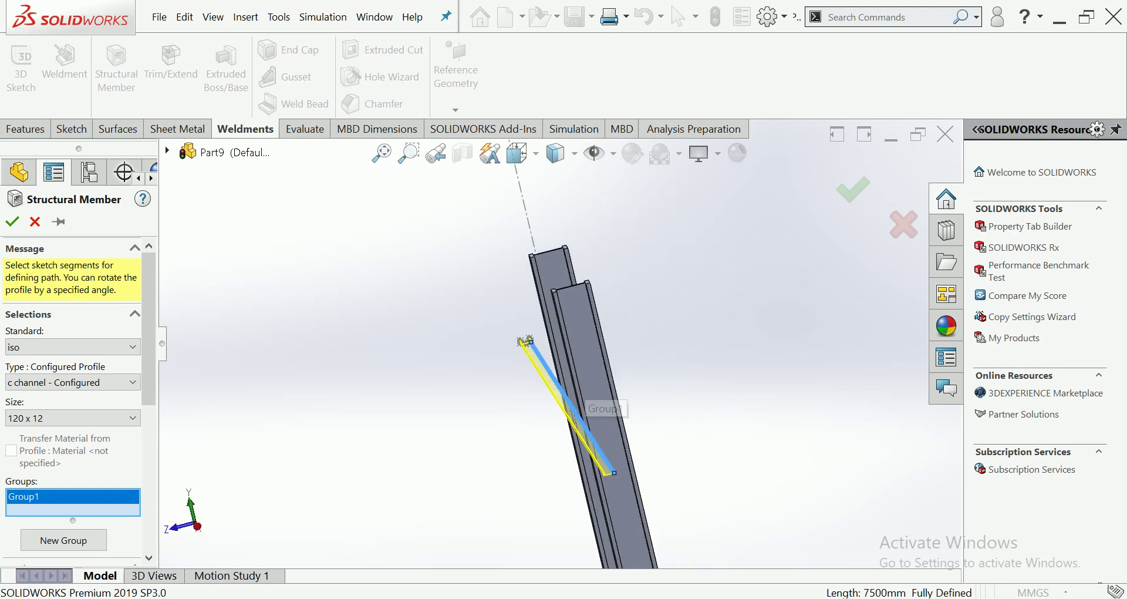
pyautogui.press('Left')
pyautogui.press('Left')
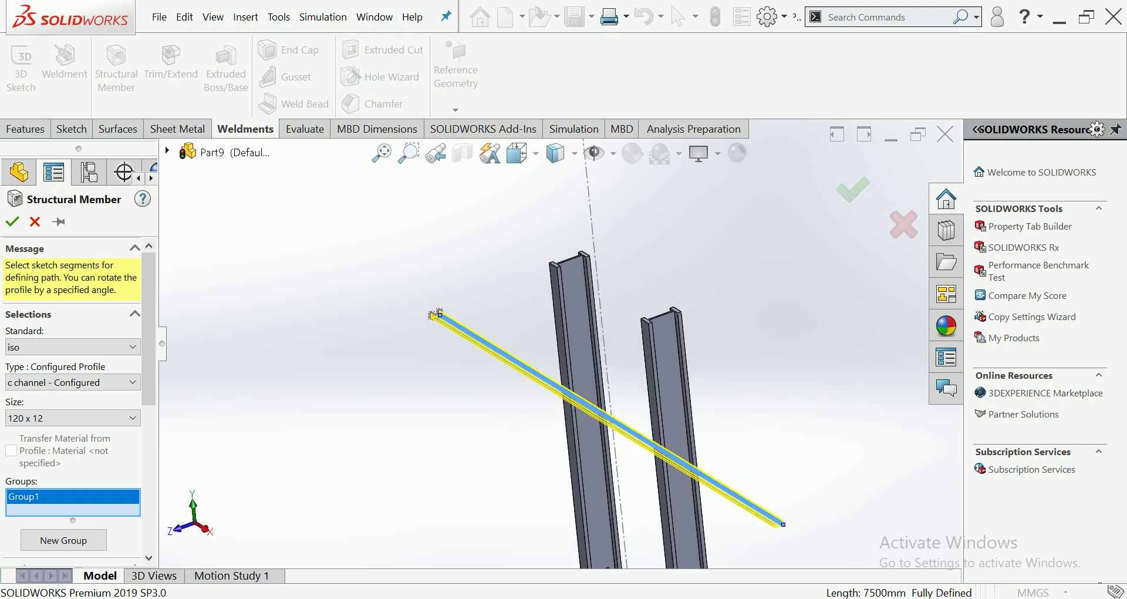
pyautogui.press('Left')
pyautogui.hotkey('shift', 'z')
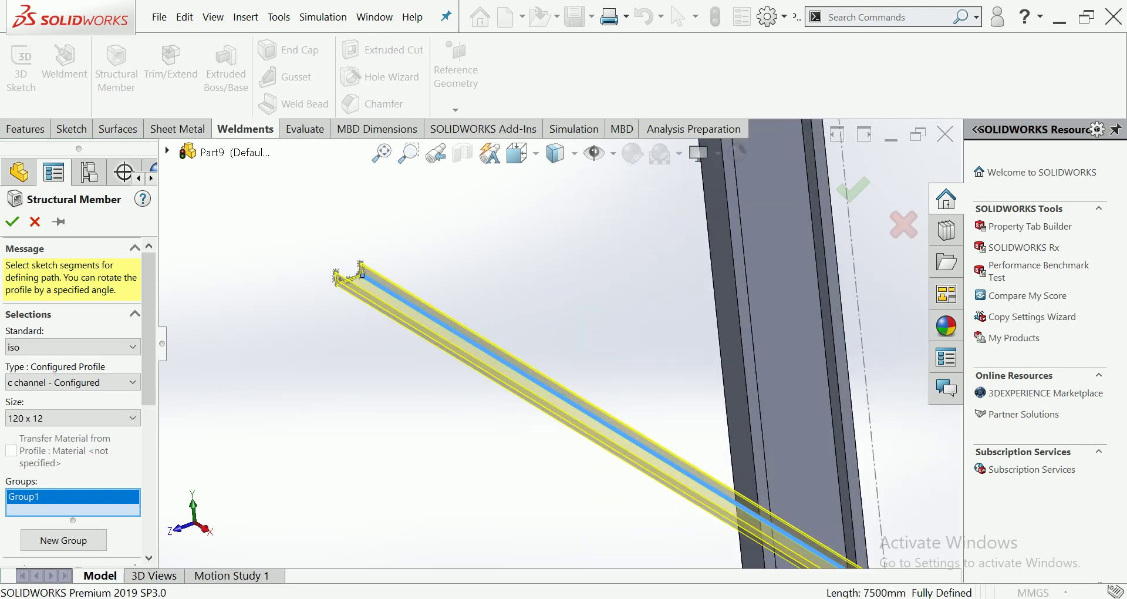
pyautogui.scroll(-5, 73, 399)
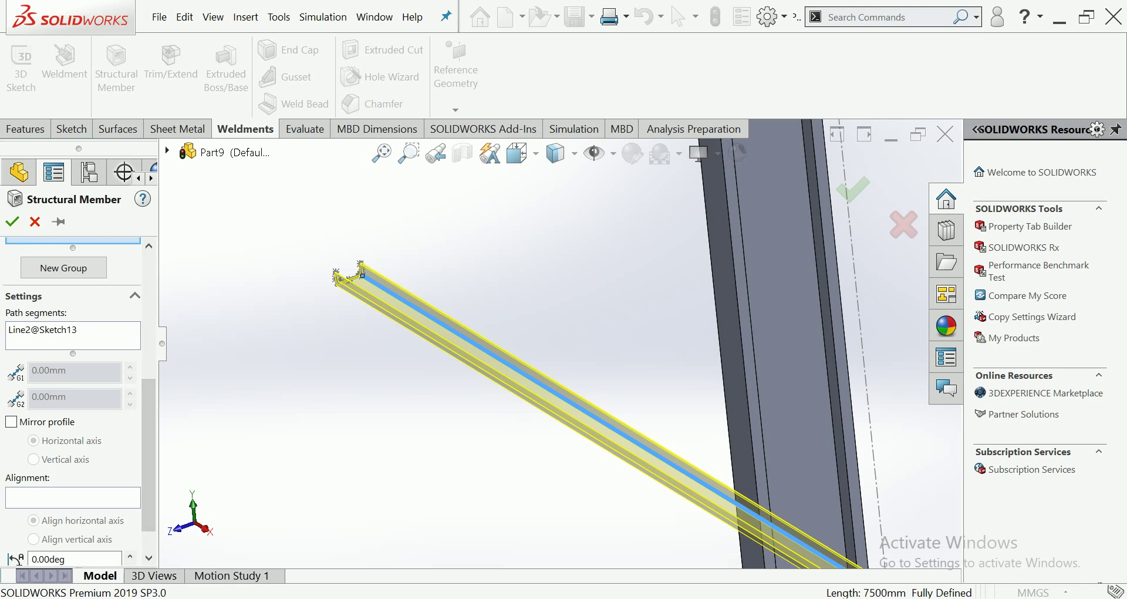
pyautogui.scroll(-2, 73, 399)
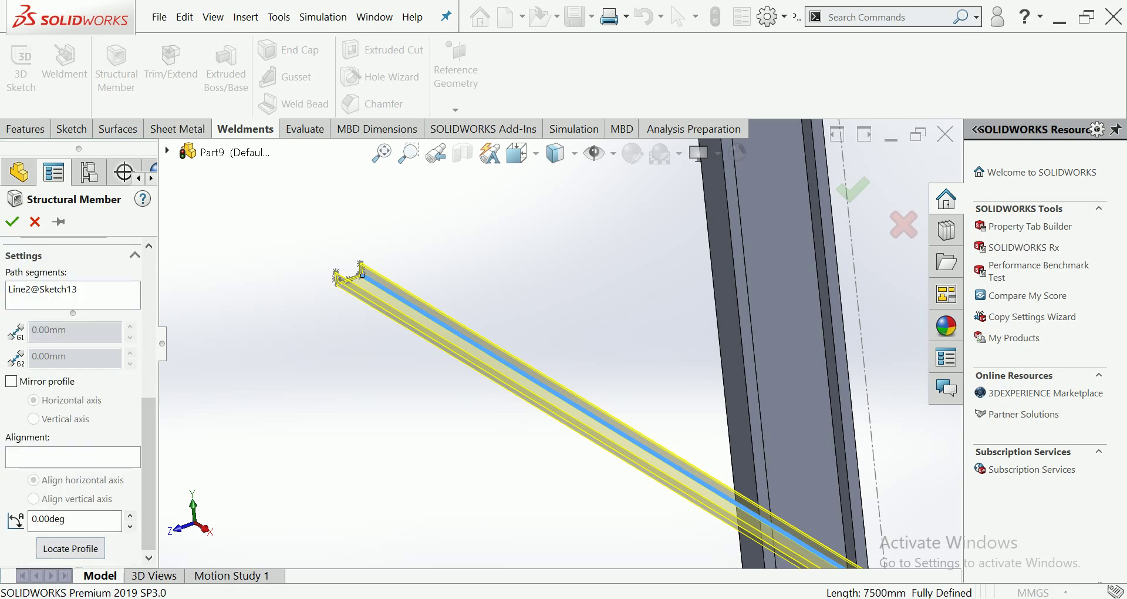
pyautogui.click(130, 515)
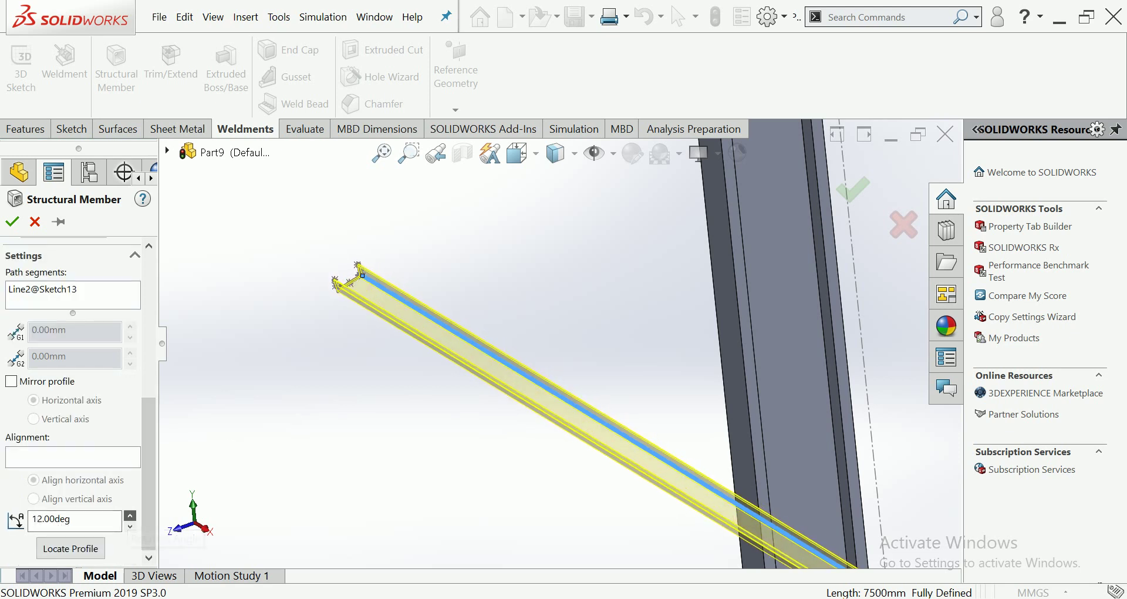
pyautogui.click(130, 514)
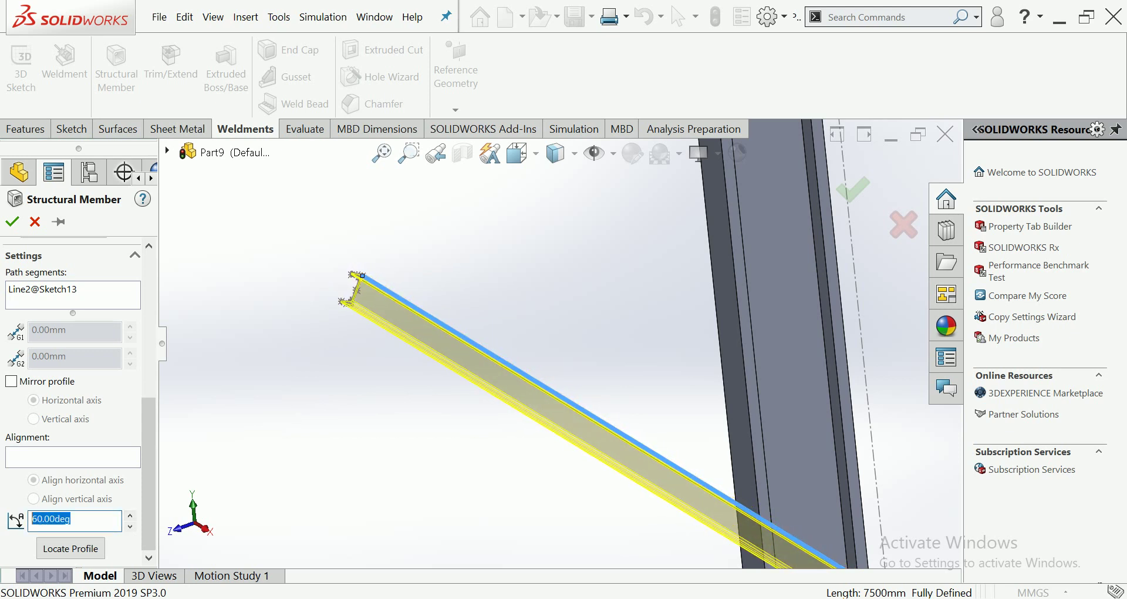
pyautogui.write('90')
pyautogui.press('Return')
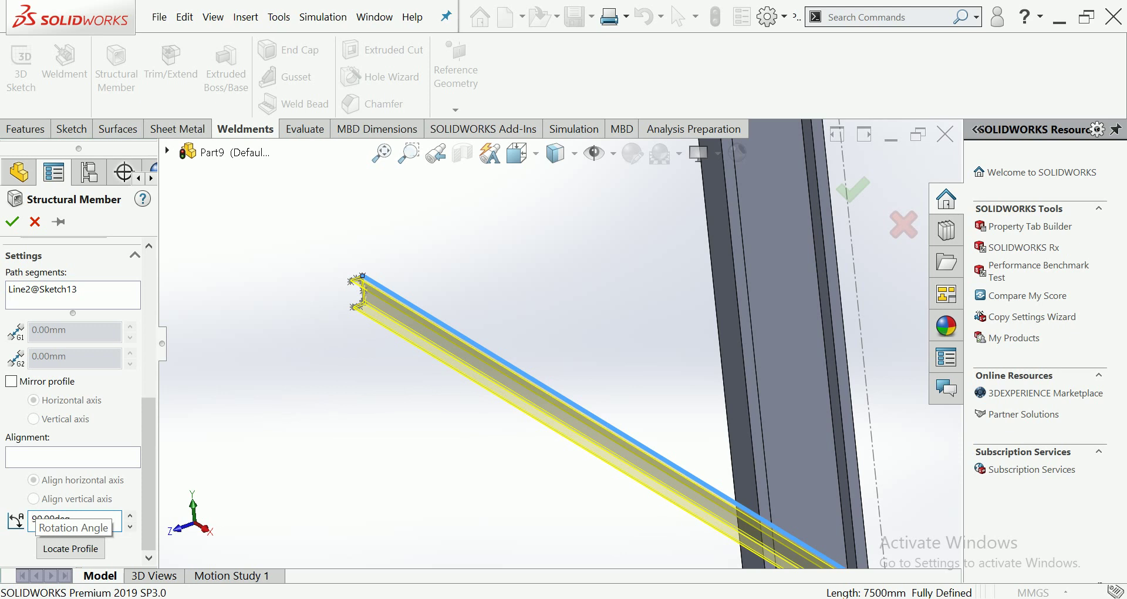
pyautogui.press('f')
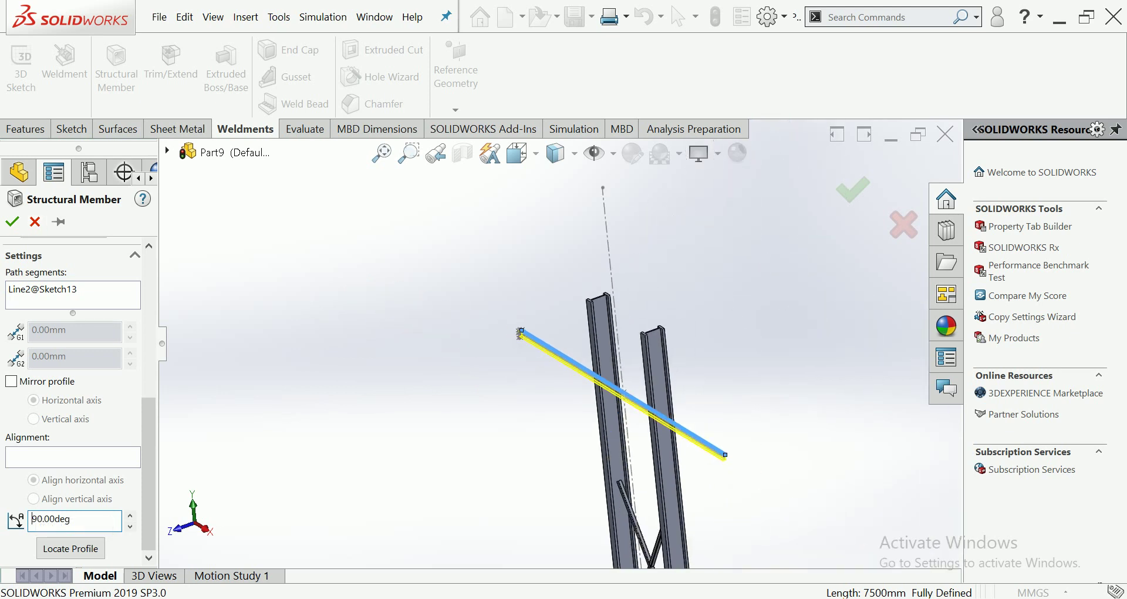
pyautogui.press('Return')
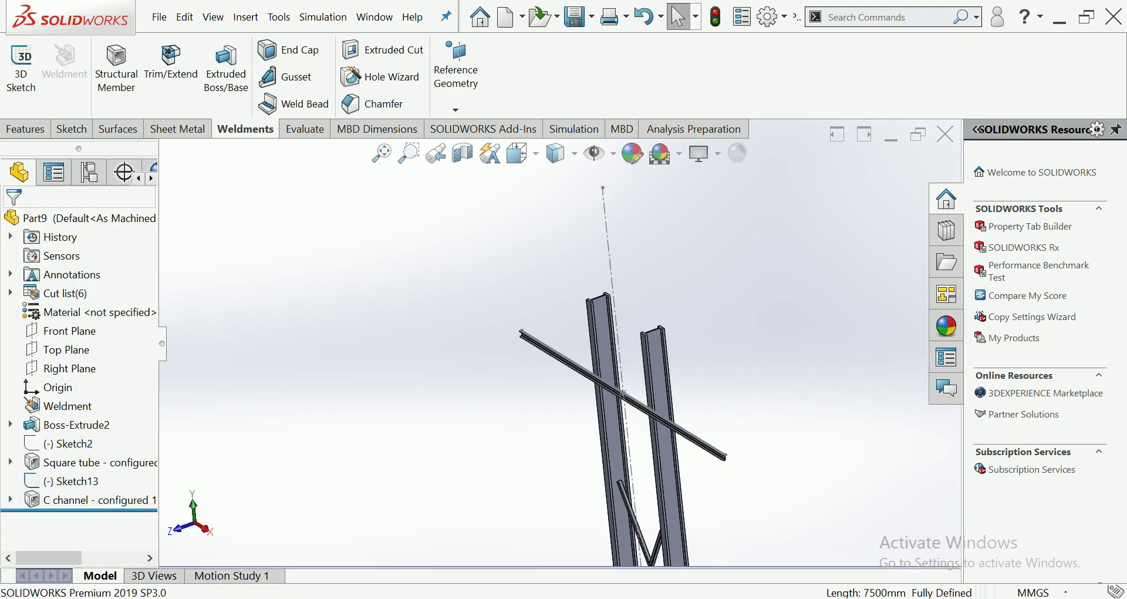
# Start a sketch on the C-channel crossarm, discard it, and orbit to a close-up of the beams
pyautogui.scroll(-2, 728, 425)
pyautogui.scroll(-3, 728, 426)
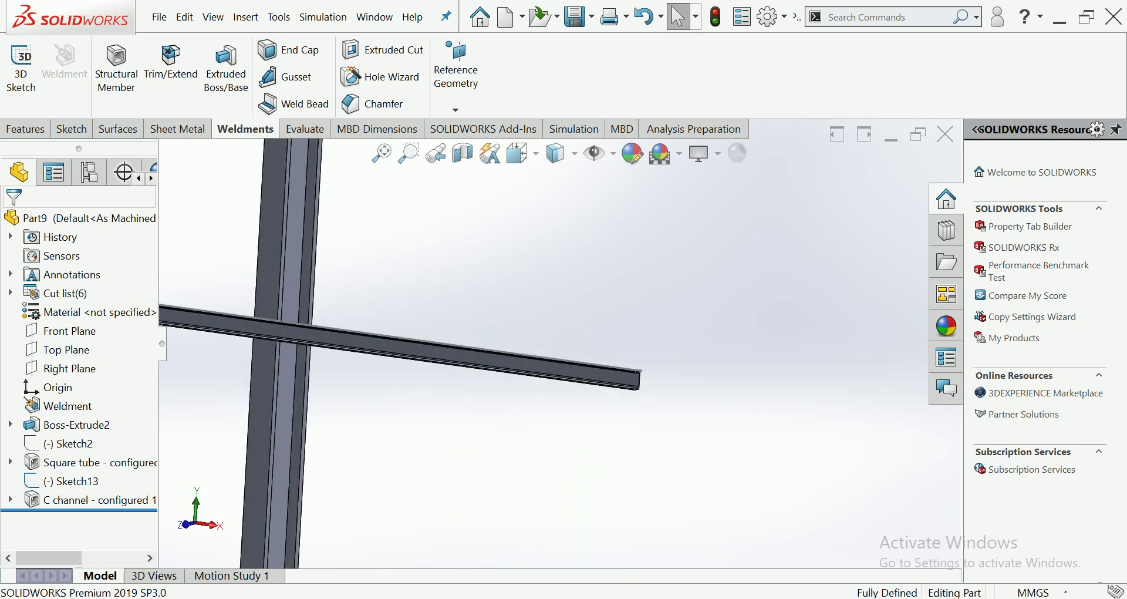
pyautogui.click(628, 378)
pyautogui.click(696, 345)
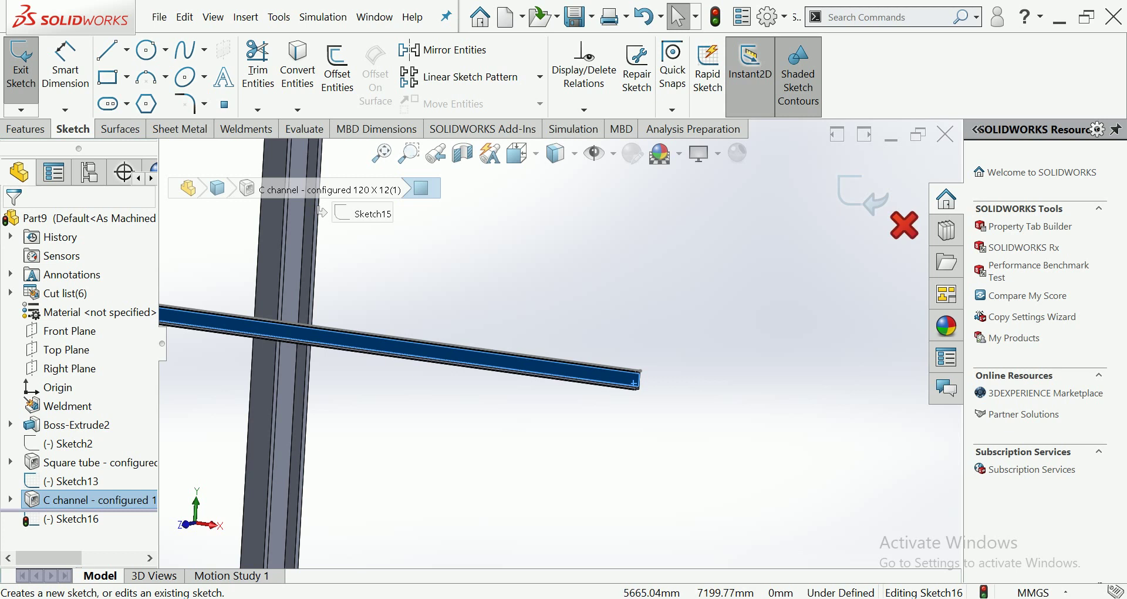
pyautogui.click(861, 194)
pyautogui.press('f')
pyautogui.scroll(-3, 587, 352)
pyautogui.scroll(-3, 587, 352)
pyautogui.moveTo(587, 352); pyautogui.dragTo(622, 329, button='middle')
pyautogui.scroll(-3, 557, 384)
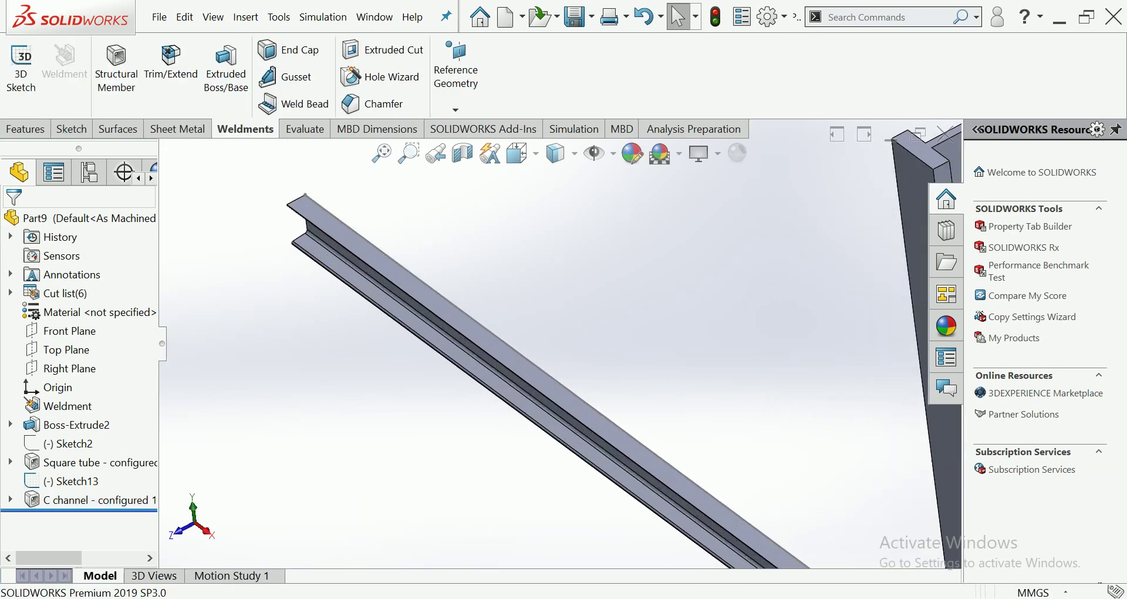
pyautogui.scroll(-3, 557, 384)
# Inspect the C-channel crossarm from several zoom levels and angles
pyautogui.rightClick(557, 385)
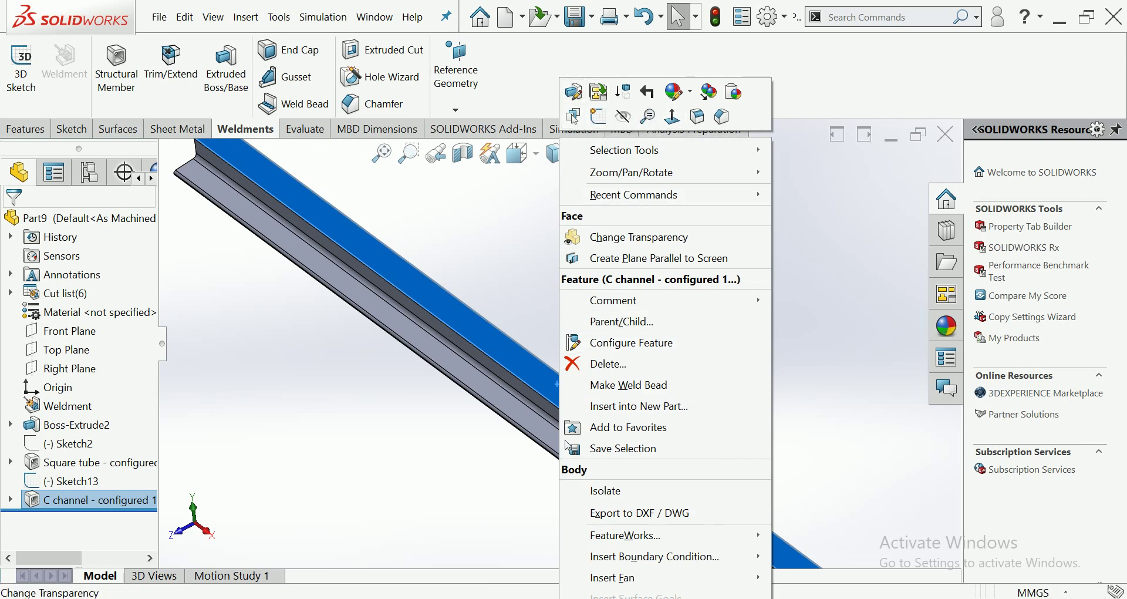
pyautogui.click(639, 237)
pyautogui.scroll(5, 716, 464)
pyautogui.scroll(2, 716, 464)
pyautogui.scroll(3, 645, 417)
pyautogui.scroll(2, 577, 371)
pyautogui.scroll(-4, 607, 393)
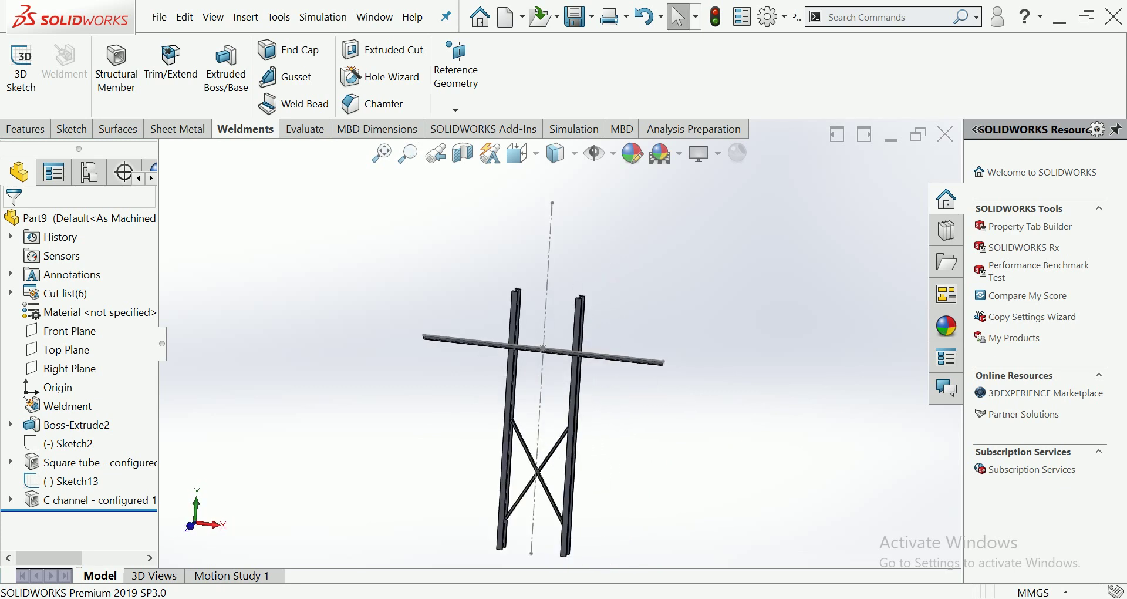
pyautogui.scroll(-1, 473, 329)
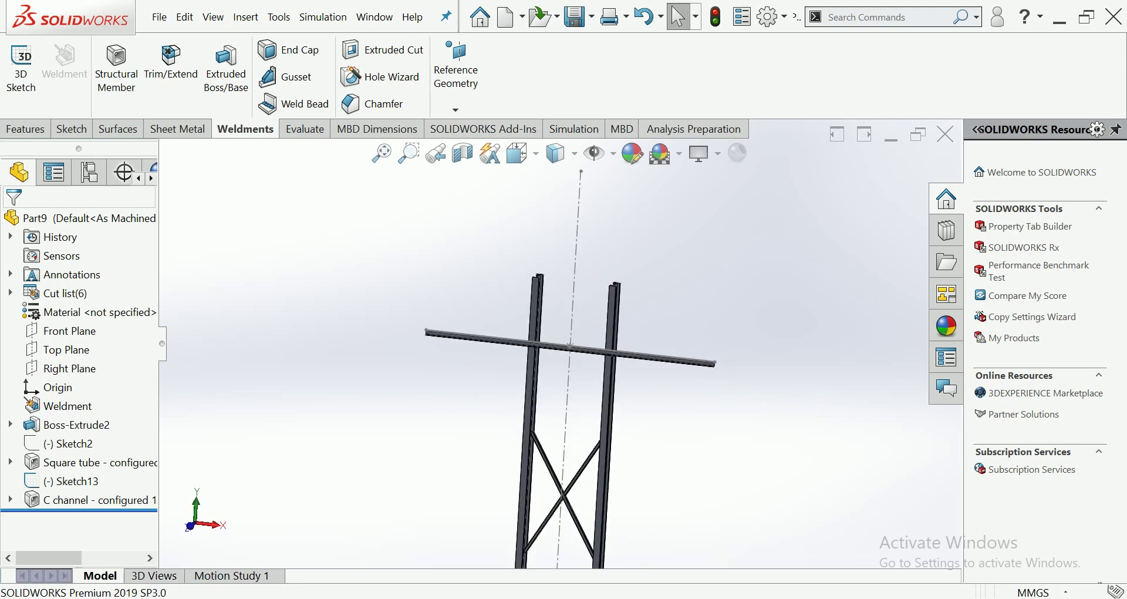
pyautogui.scroll(-2, 473, 326)
pyautogui.scroll(-1, 473, 323)
pyautogui.scroll(-1, 473, 322)
pyautogui.moveTo(473, 322); pyautogui.dragTo(557, 234, button='middle')
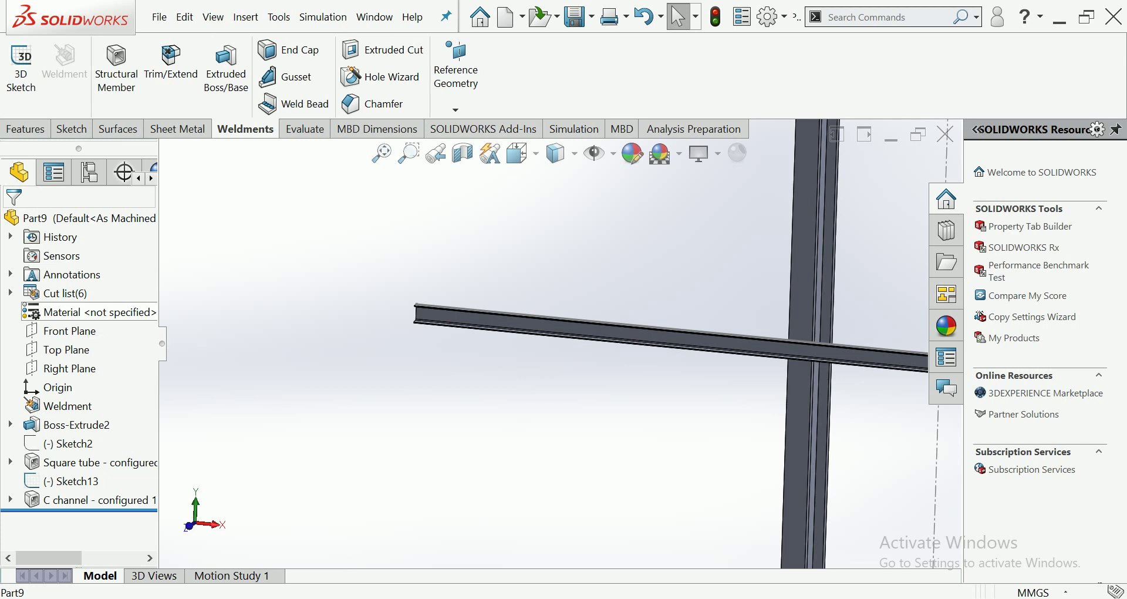
pyautogui.scroll(3, 645, 340)
pyautogui.scroll(-3, 645, 340)
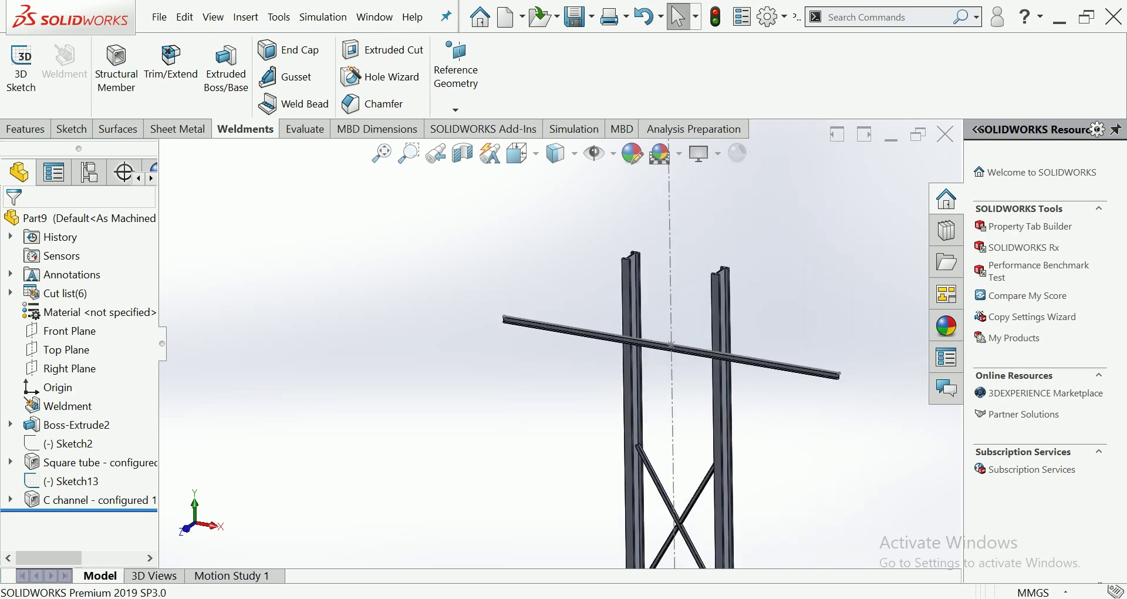
pyautogui.scroll(-3, 642, 458)
pyautogui.scroll(-2, 641, 458)
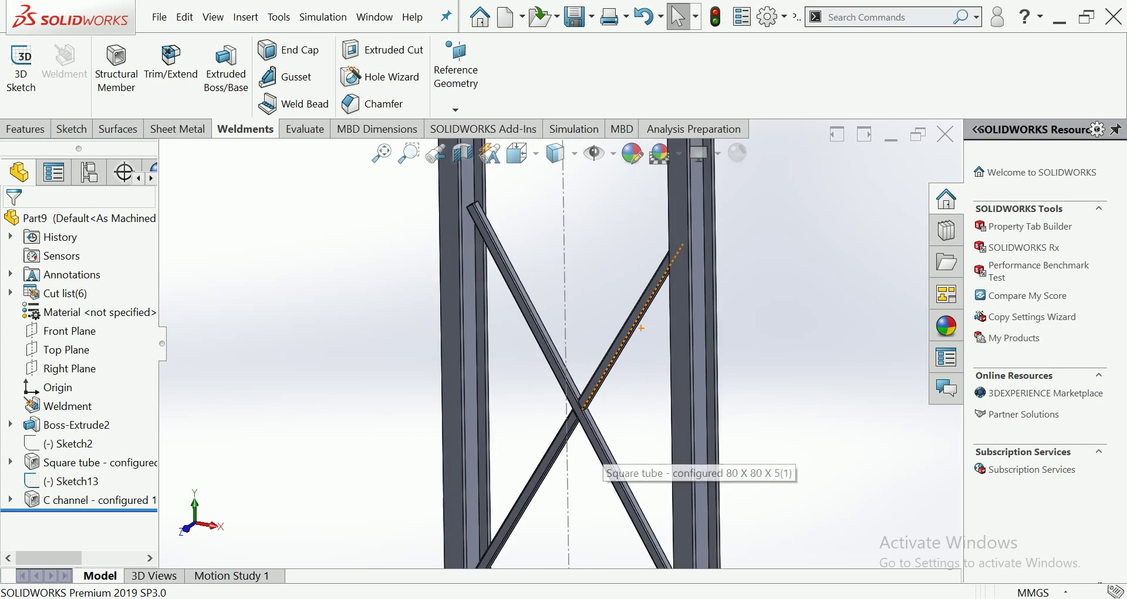
# Hide the Sketch13 bracing lines, then view the frame from the front and from above
pyautogui.rightClick(566, 347)
pyautogui.click(612, 299)
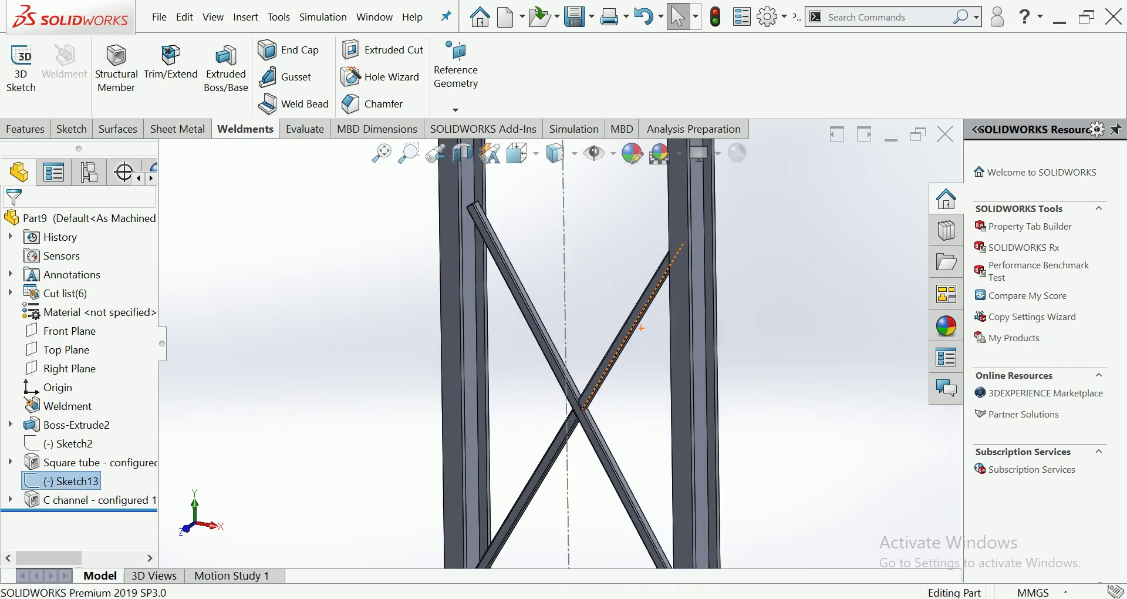
pyautogui.scroll(2, 578, 347)
pyautogui.scroll(5, 559, 342)
pyautogui.scroll(-2, 584, 282)
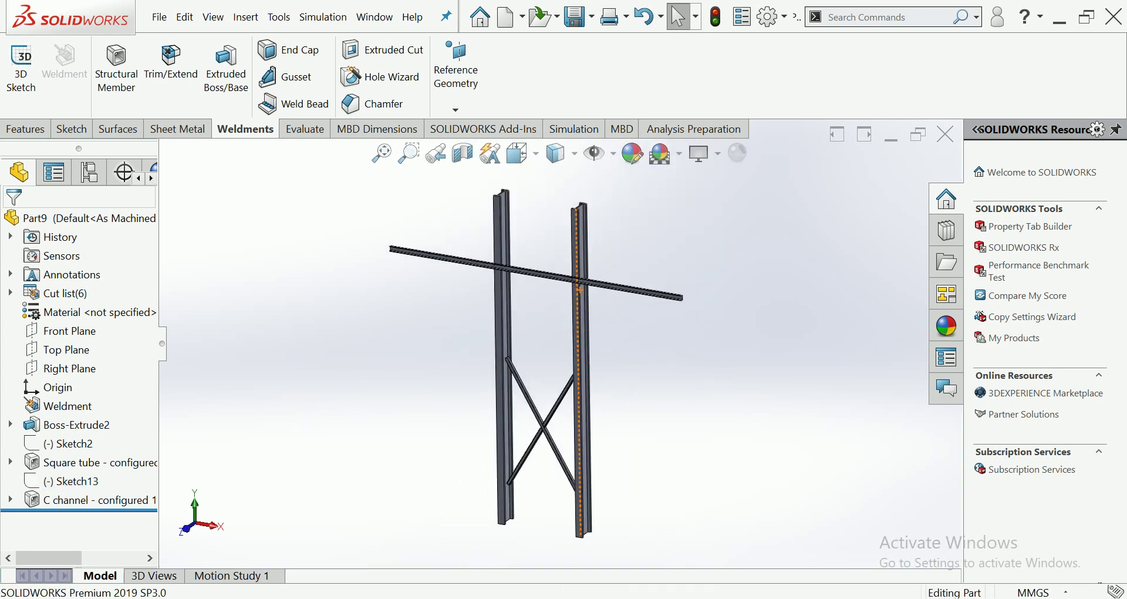
pyautogui.scroll(-4, 488, 233)
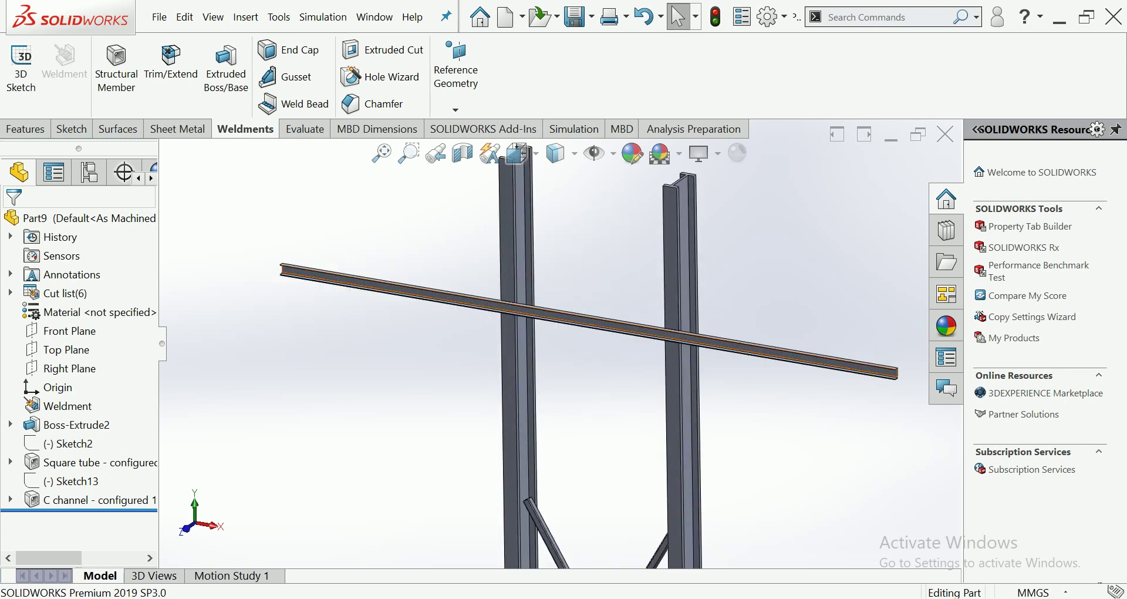
pyautogui.scroll(-5, 282, 270)
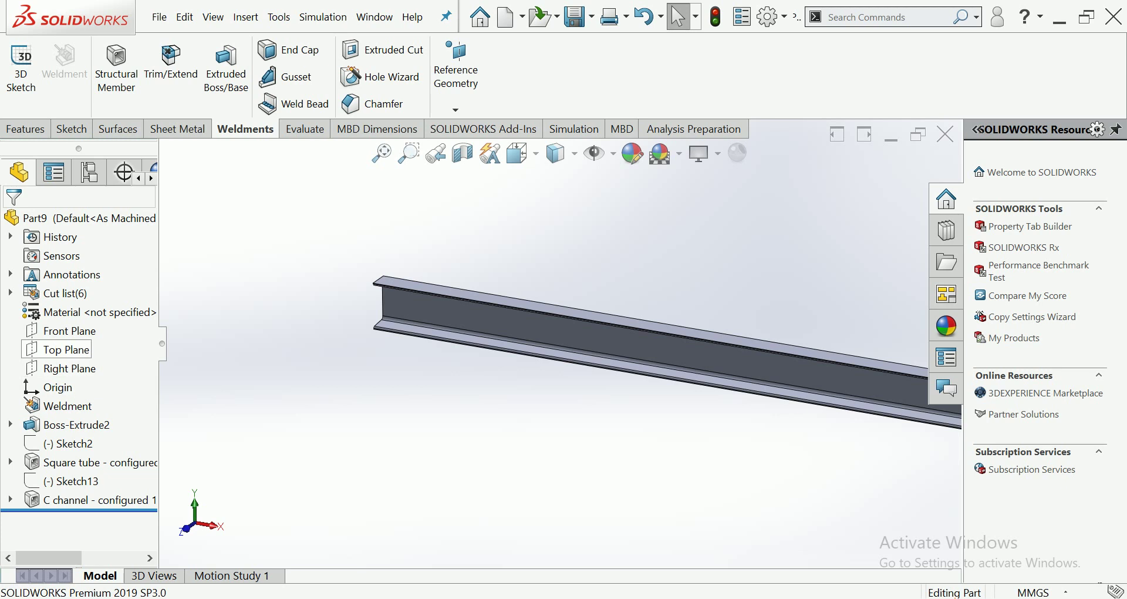
pyautogui.hotkey('ctrl', '1')
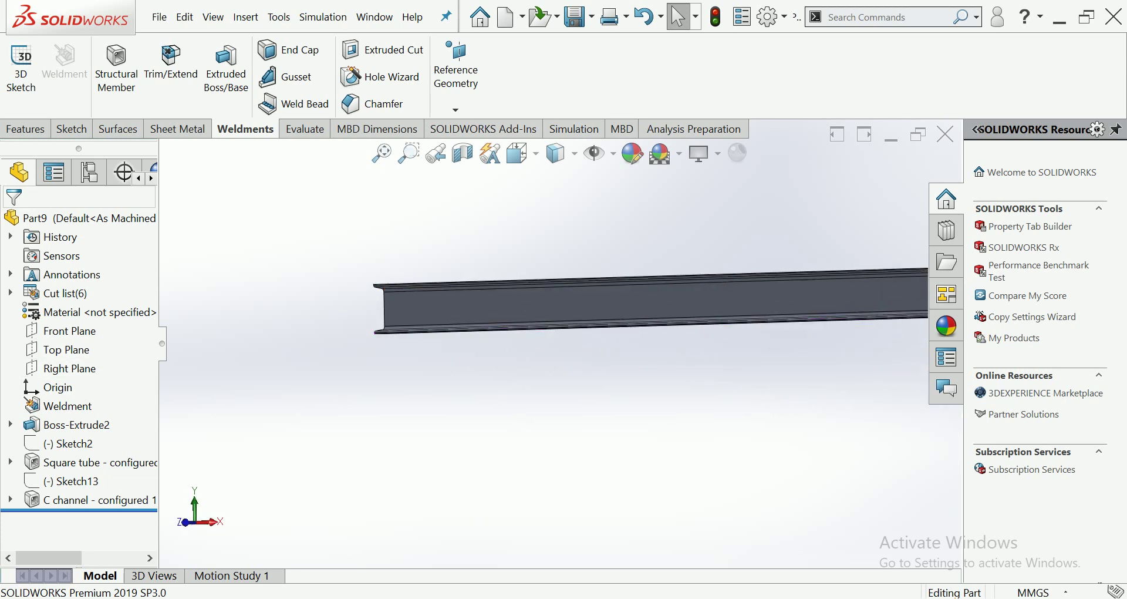
pyautogui.press('Down')
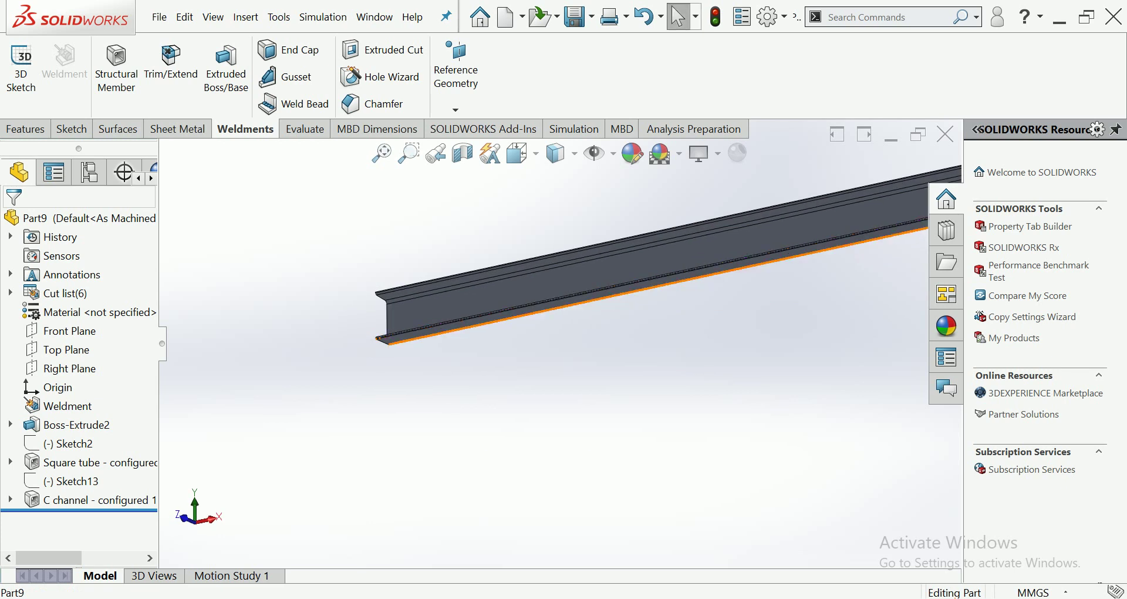
# Create reference plane Plane4 offset 315 mm from the C-channel's bottom face
pyautogui.click(410, 335)
pyautogui.click(456, 109)
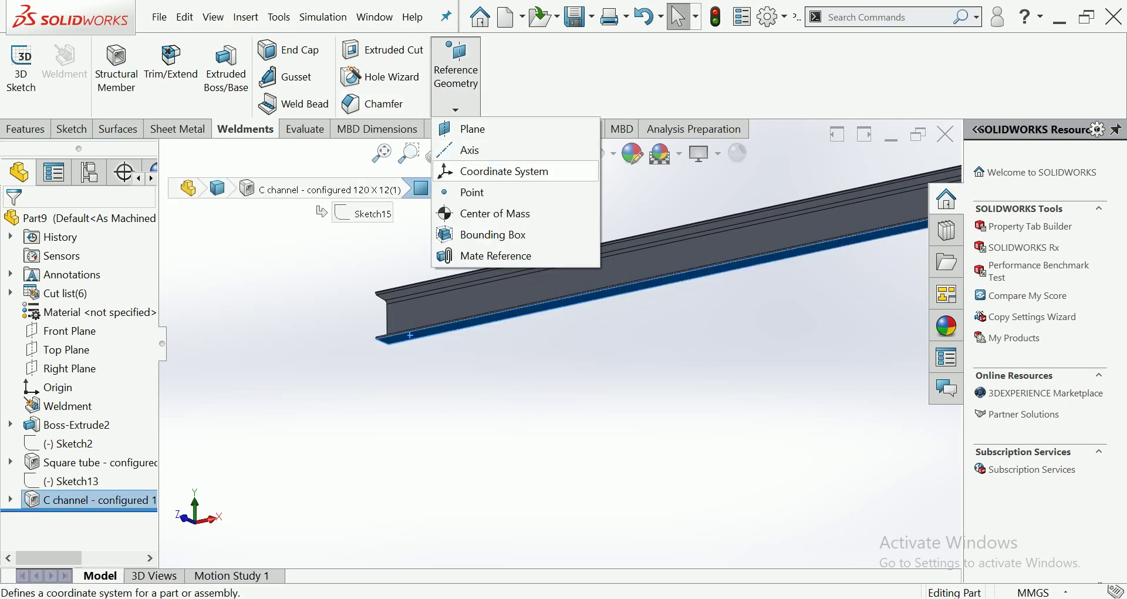
pyautogui.click(470, 129)
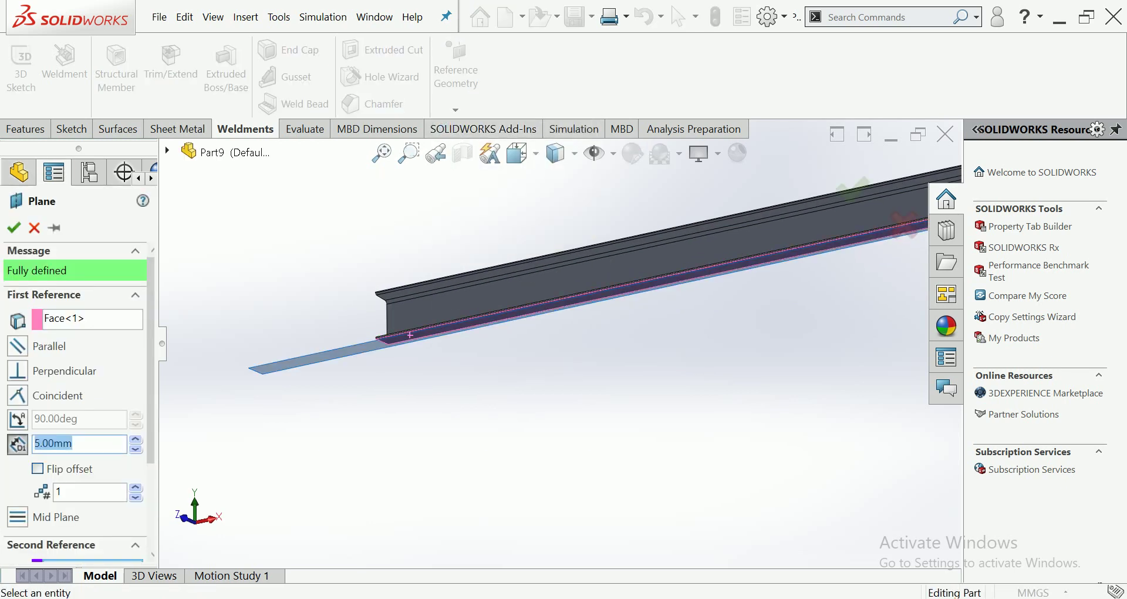
pyautogui.click(136, 439)
pyautogui.click(135, 439)
pyautogui.click(135, 438)
pyautogui.click(135, 439)
pyautogui.click(135, 439)
pyautogui.moveTo(587, 352); pyautogui.dragTo(646, 328, button='middle')
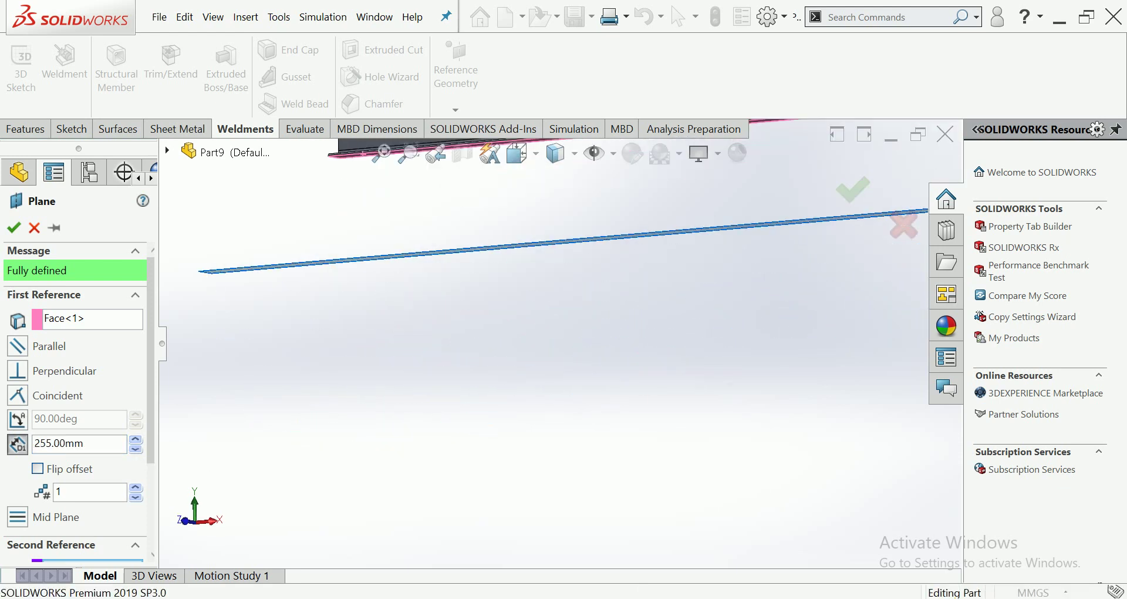
pyautogui.moveTo(587, 352); pyautogui.dragTo(616, 375, button='middle')
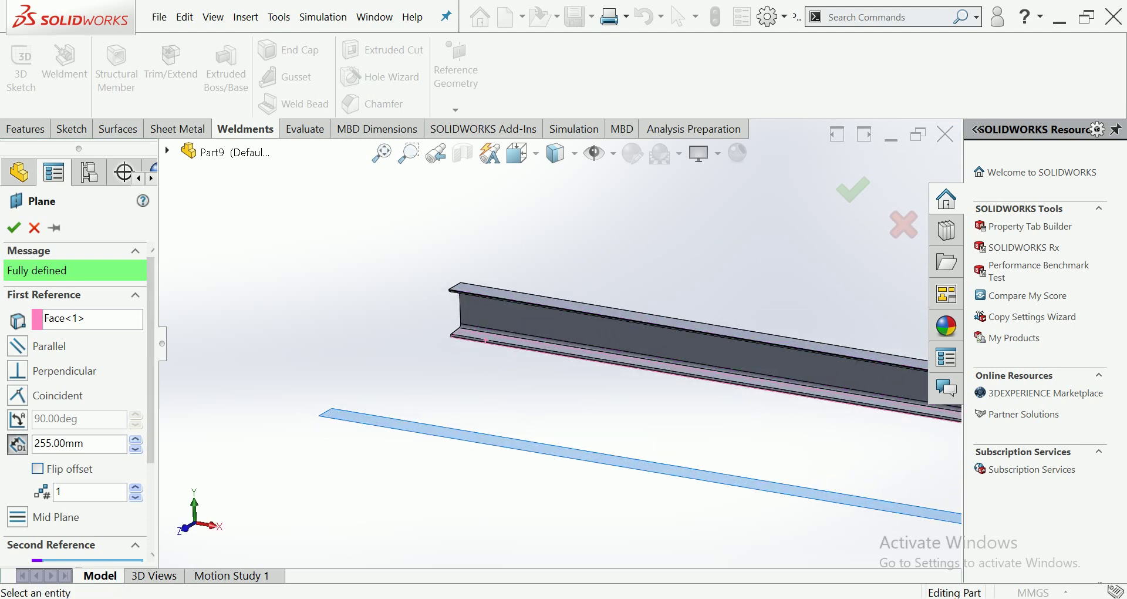
pyautogui.click(136, 438)
pyautogui.click(136, 439)
pyautogui.click(135, 439)
pyautogui.click(136, 439)
pyautogui.click(135, 438)
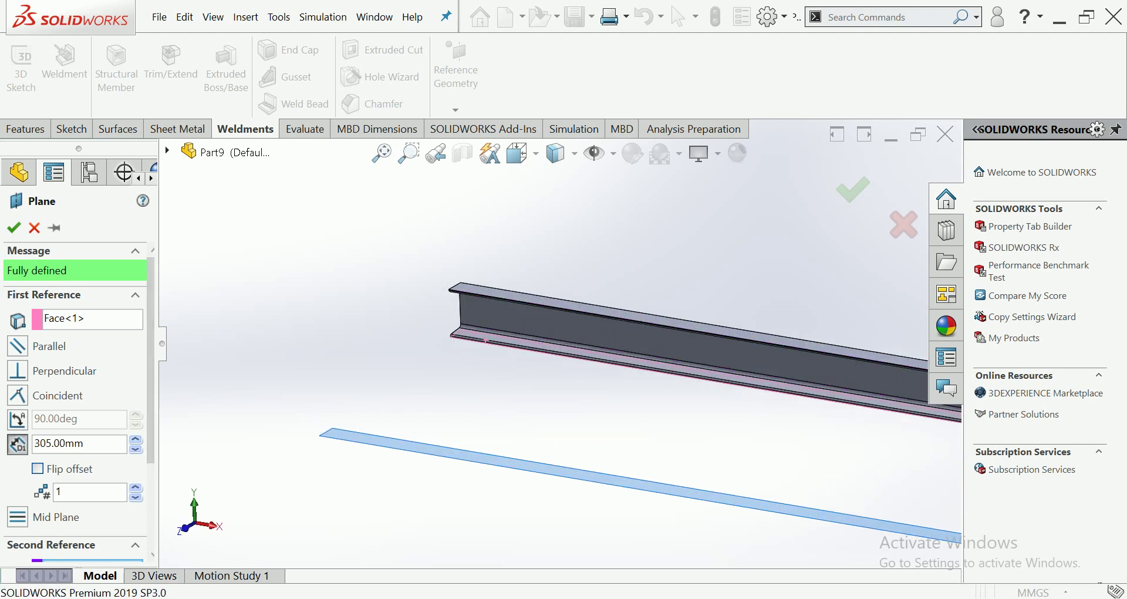
pyautogui.click(136, 439)
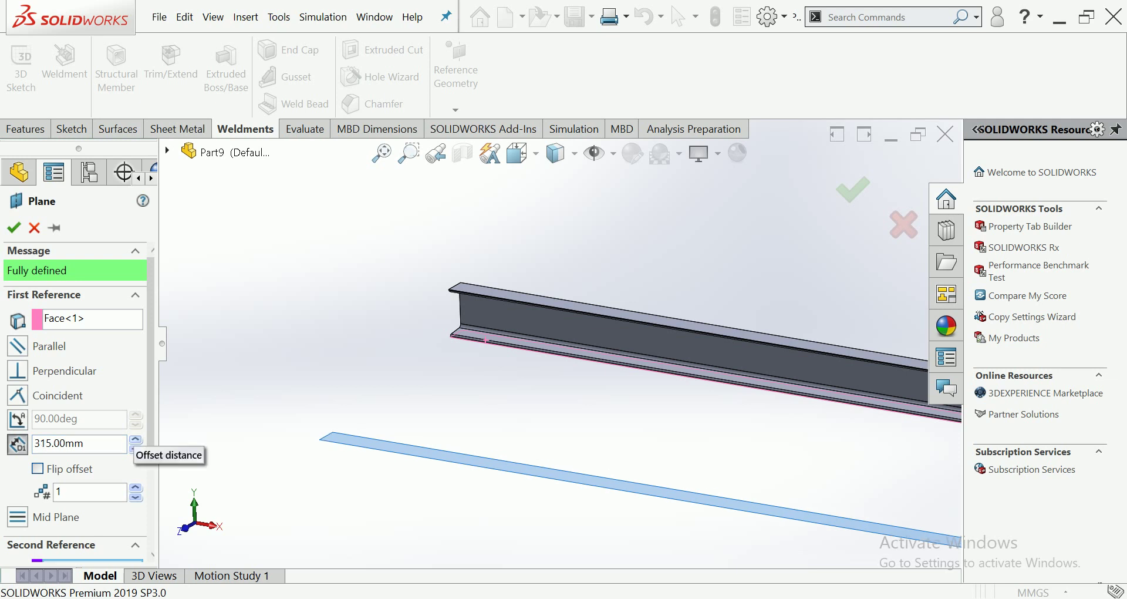
pyautogui.click(14, 227)
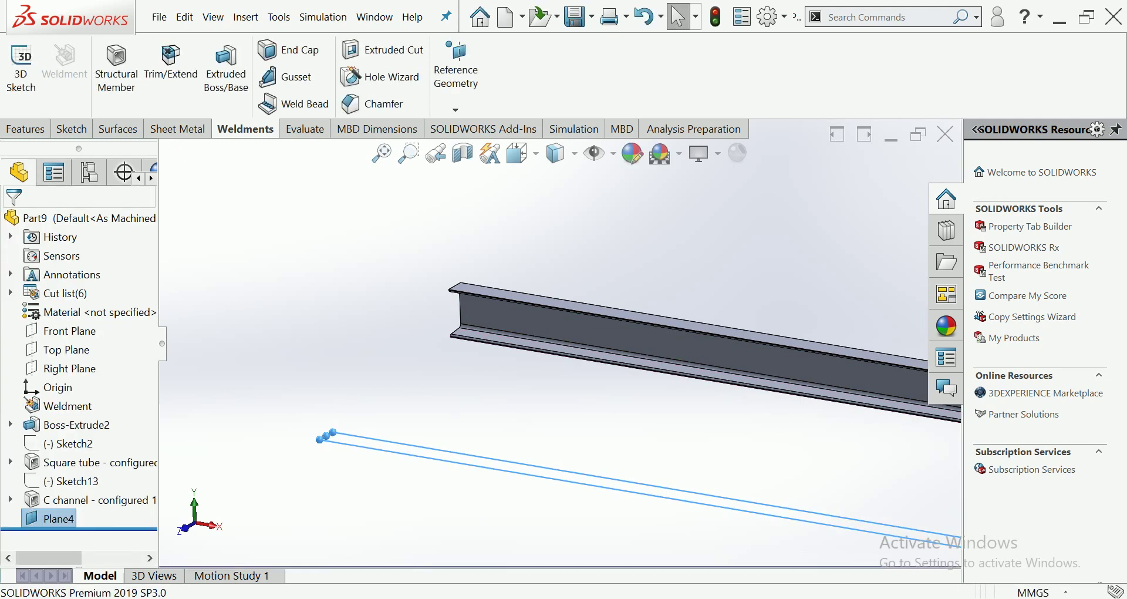
# Start a sketch on Plane4, view it from the top, and draw a circle at the crossarm end
pyautogui.click(475, 389)
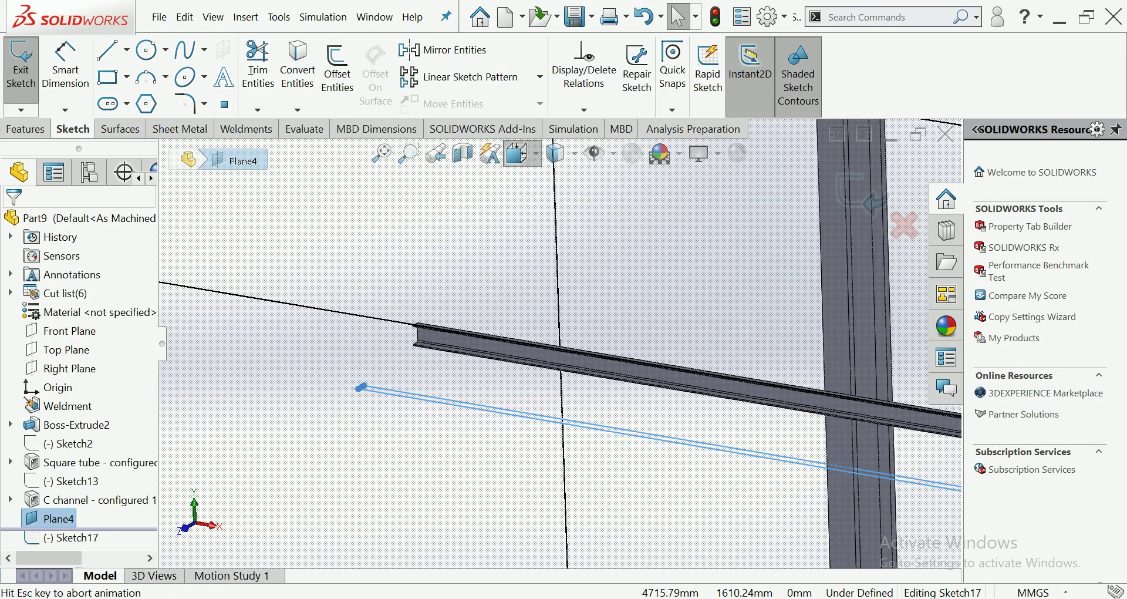
pyautogui.click(516, 154)
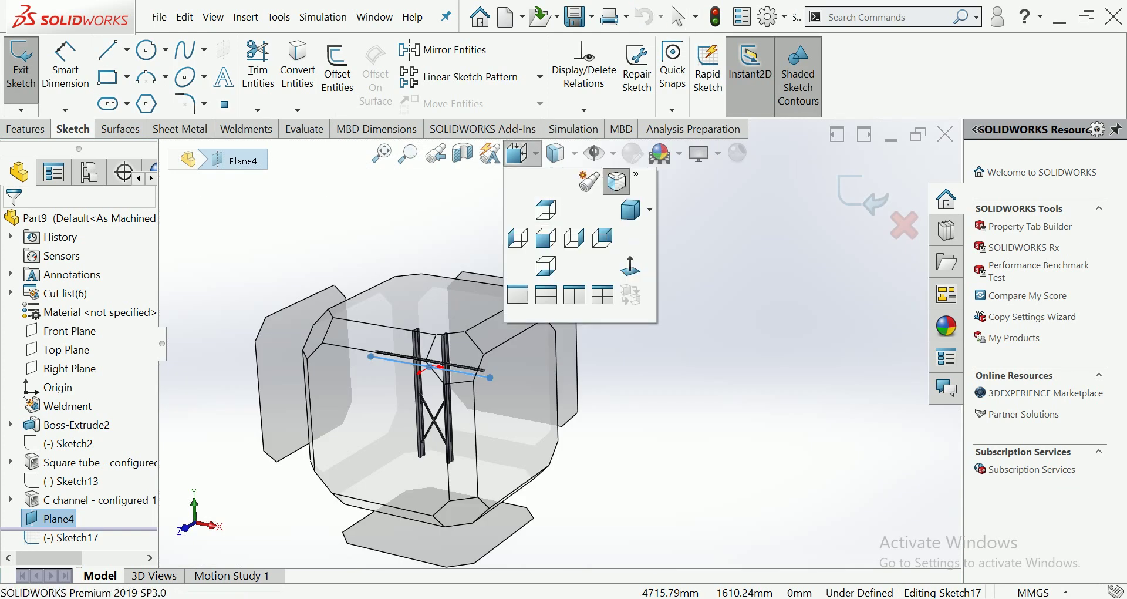
pyautogui.click(545, 209)
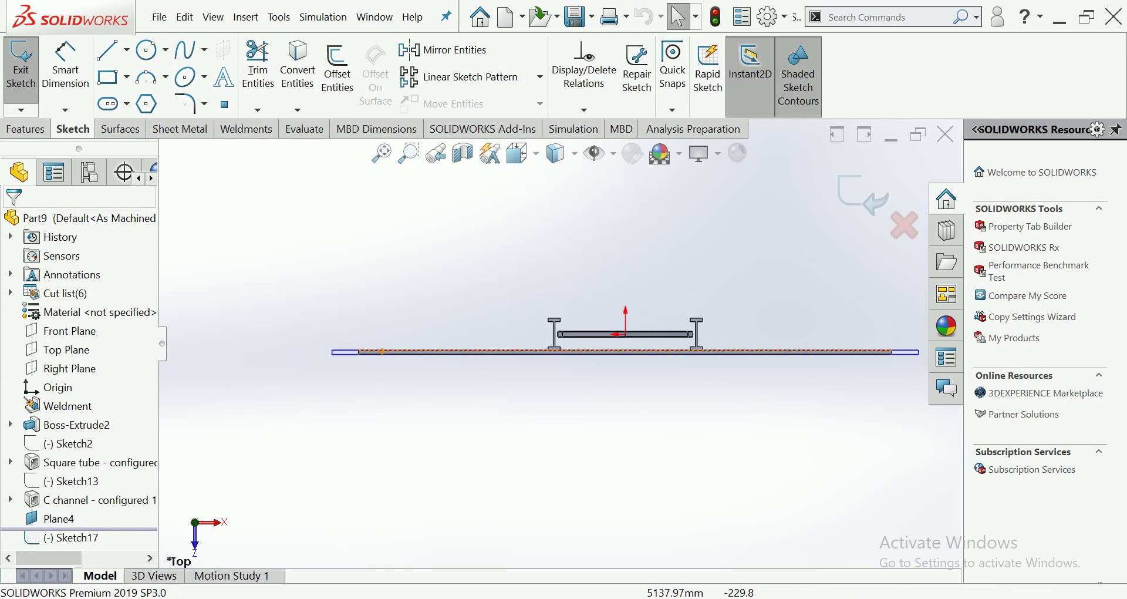
pyautogui.click(147, 50)
pyautogui.scroll(-3, 318, 332)
pyautogui.scroll(-3, 391, 425)
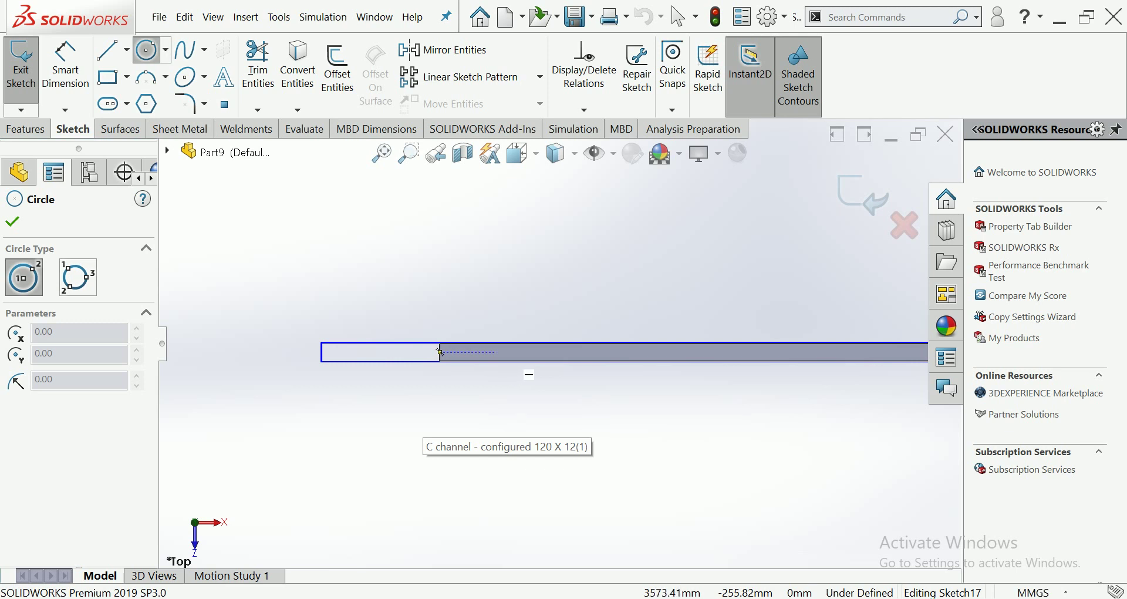
pyautogui.click(486, 352)
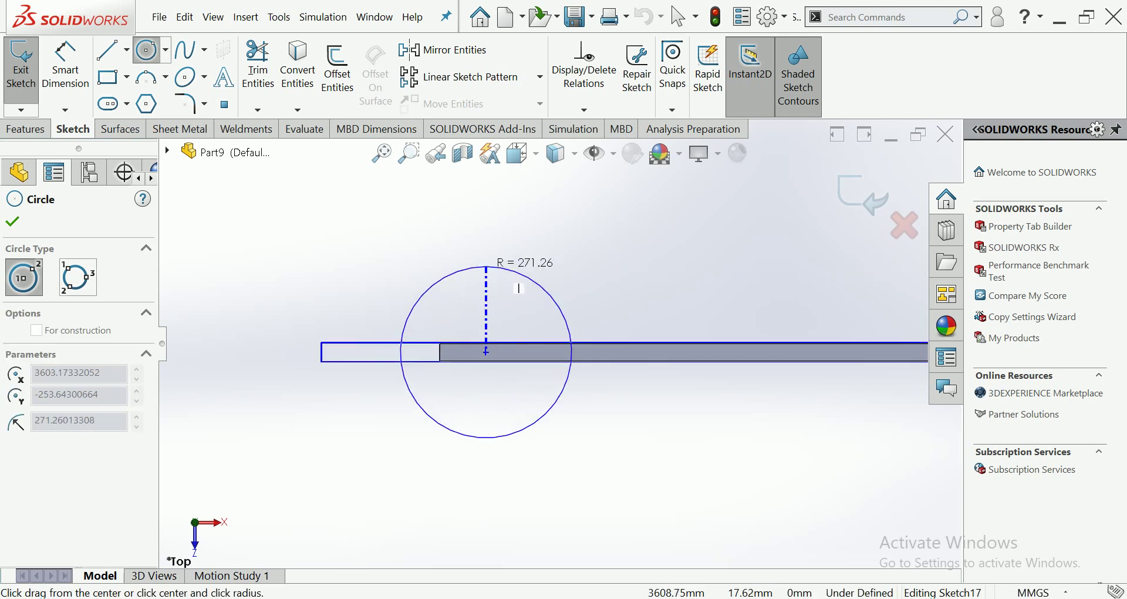
pyautogui.click(520, 309)
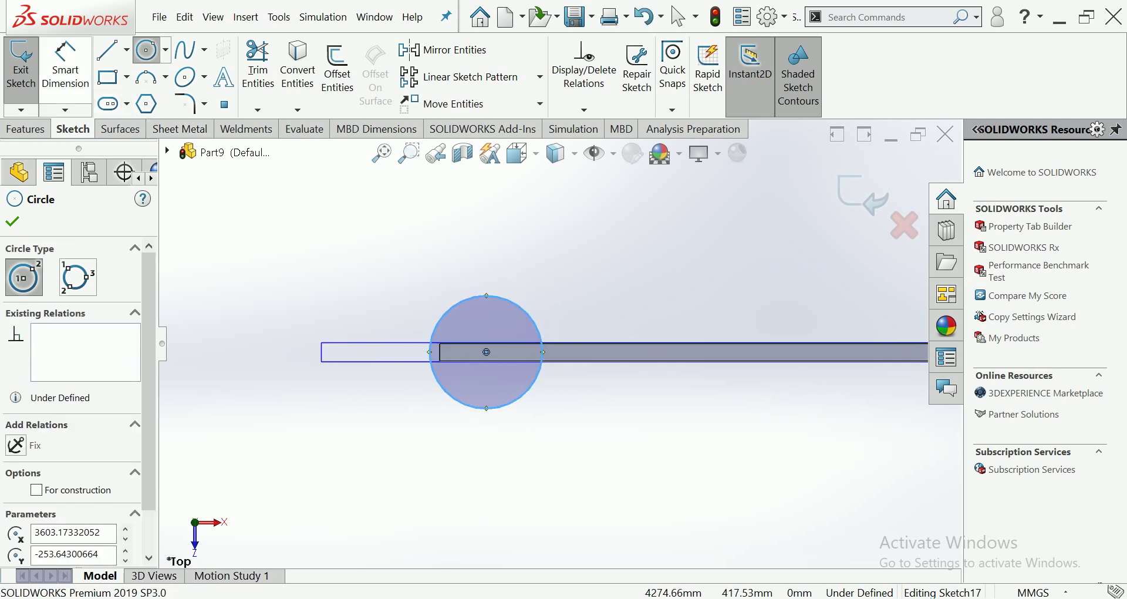
# Dimension the circle to a 350 mm diameter and exit the sketch
pyautogui.click(65, 64)
pyautogui.click(499, 297)
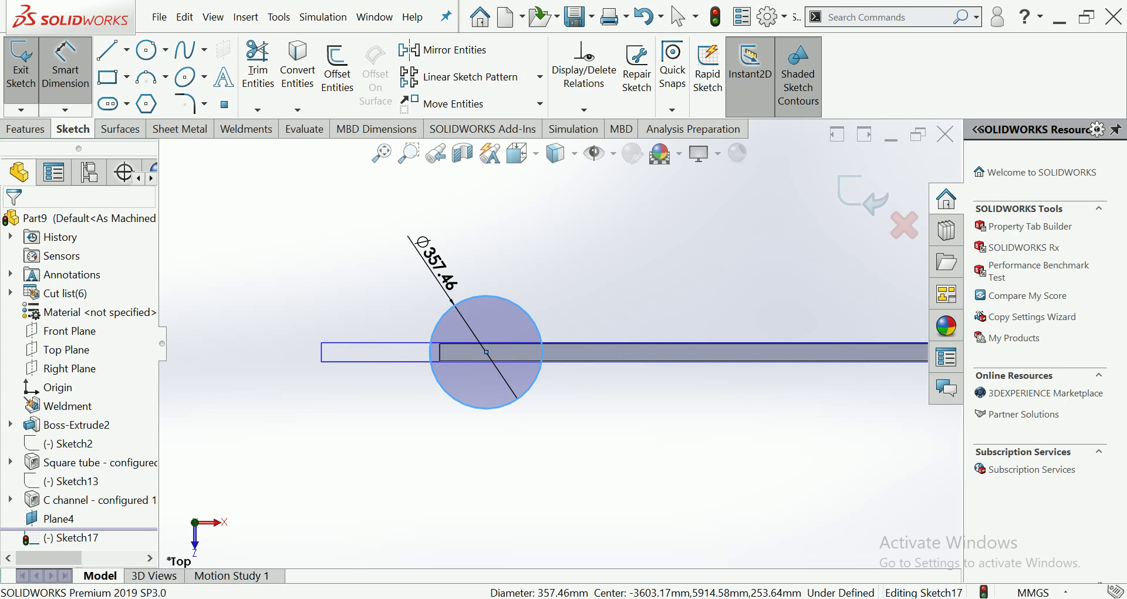
pyautogui.click(486, 251)
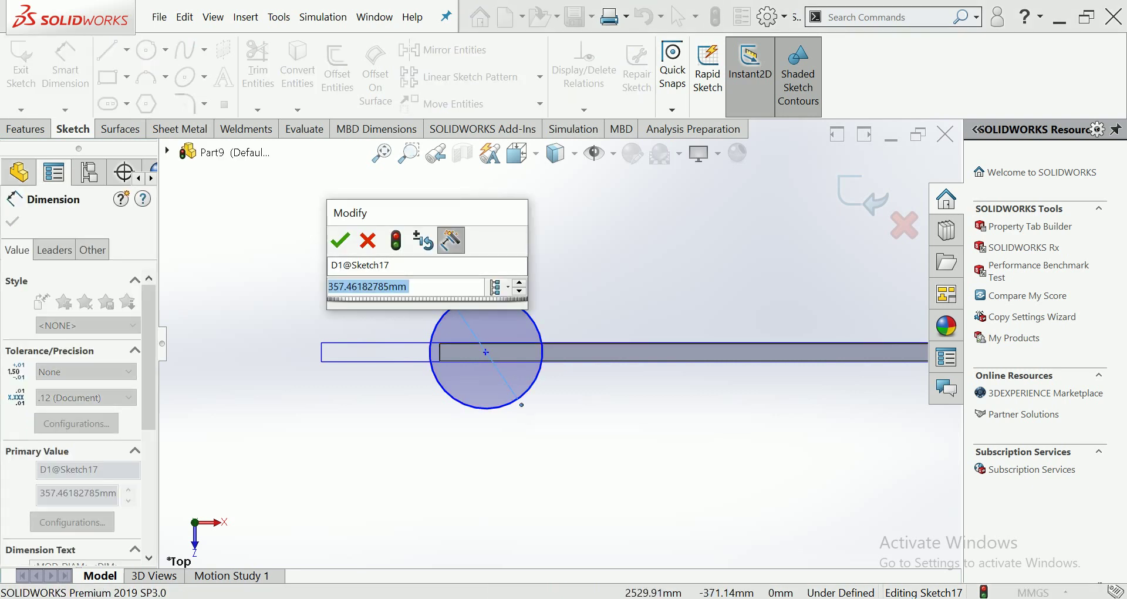
pyautogui.write('350')
pyautogui.press('Return')
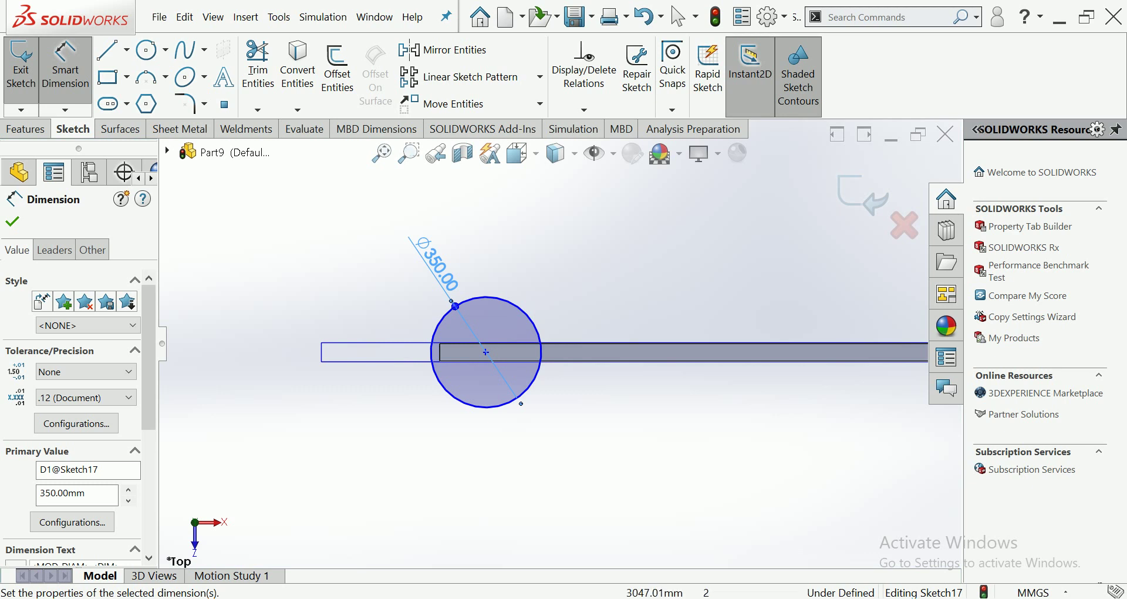
pyautogui.moveTo(587, 352); pyautogui.dragTo(587, 264, button='middle')
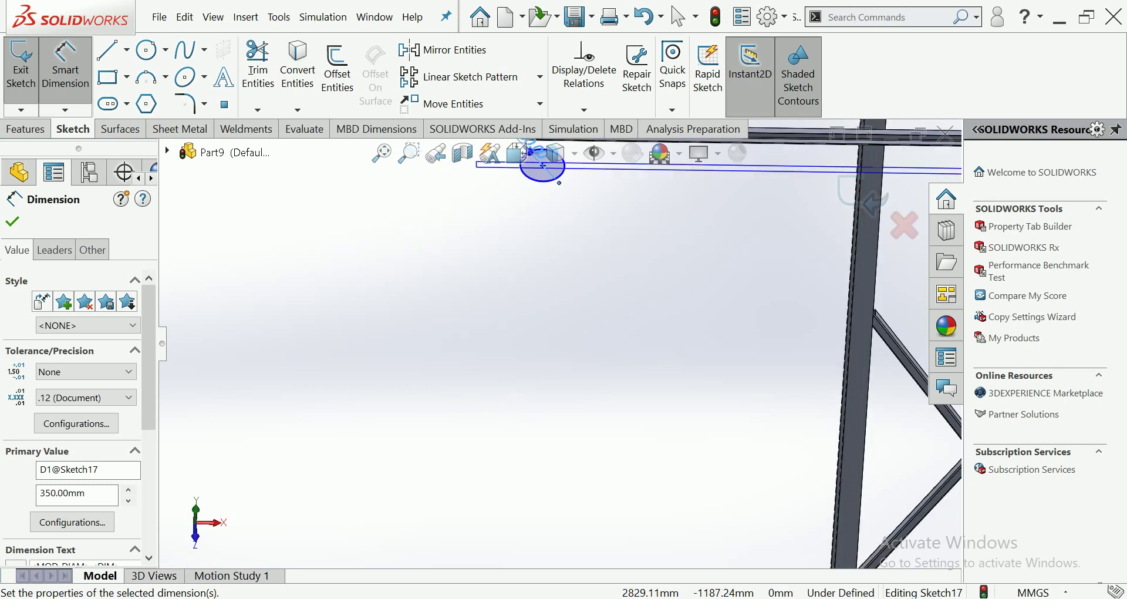
pyautogui.moveTo(587, 352); pyautogui.dragTo(616, 294, button='middle')
pyautogui.scroll(3, 587, 352)
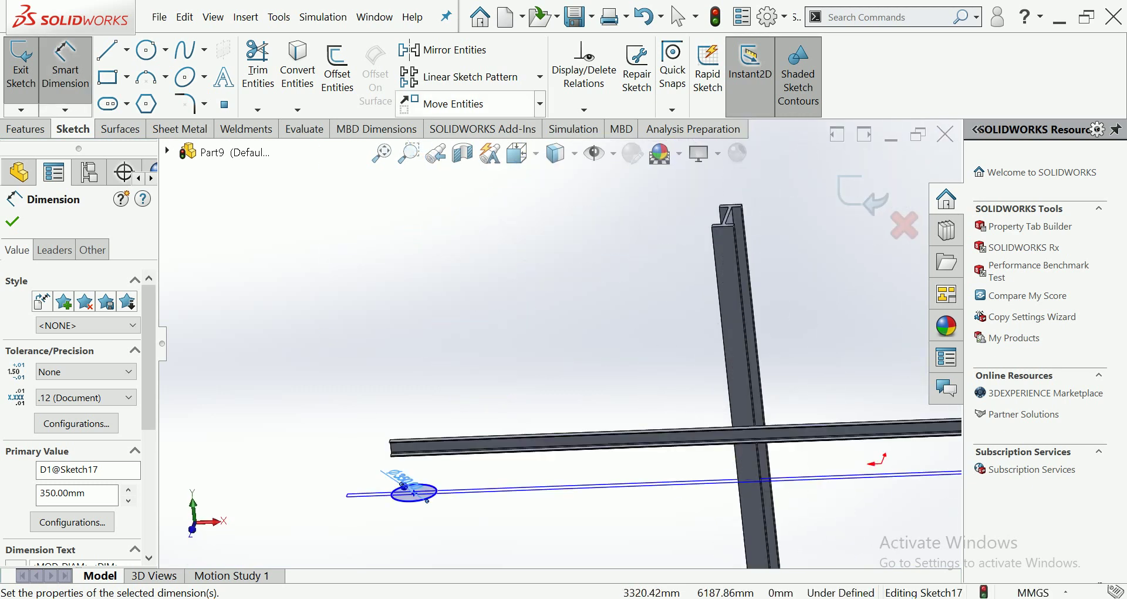
pyautogui.click(862, 197)
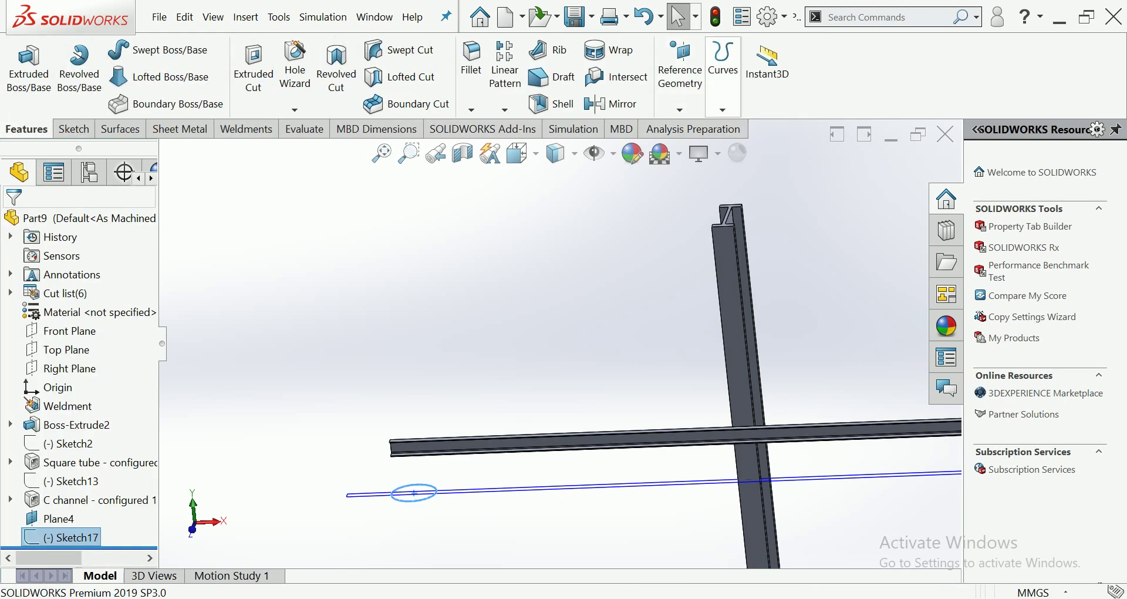
# Start a Helix/Spiral on the 350 mm circle and set its pitch to 99 mm
pyautogui.click(723, 64)
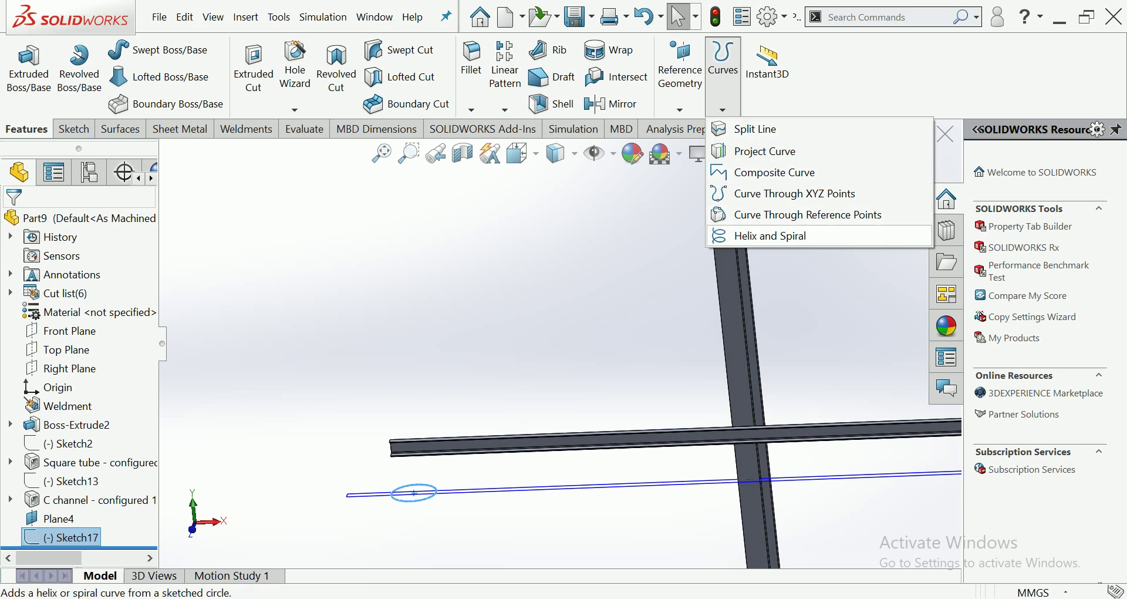
pyautogui.click(770, 236)
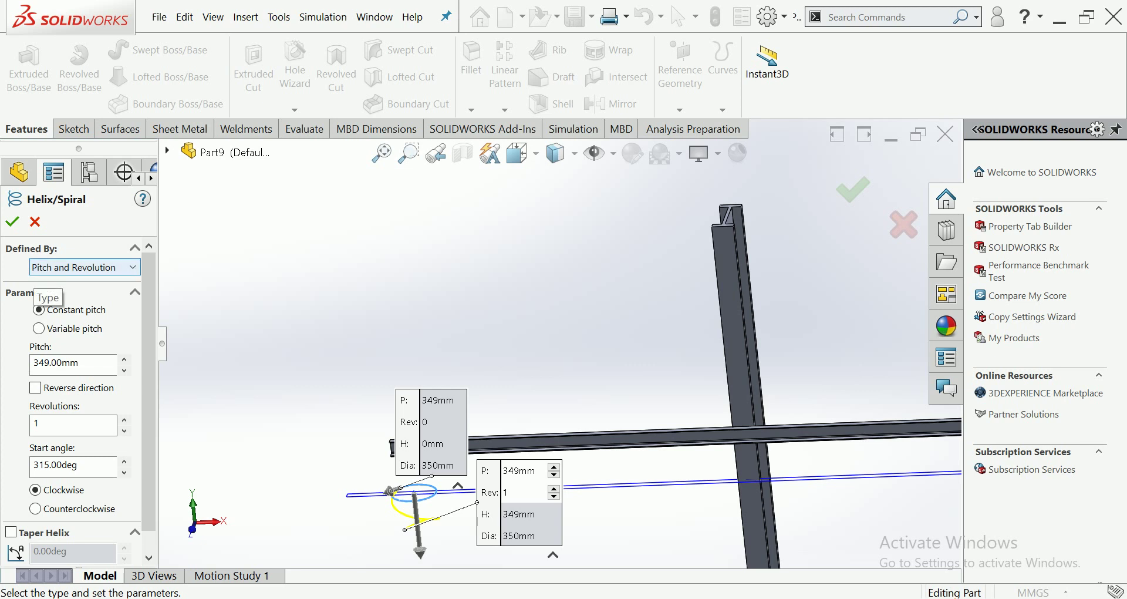
pyautogui.press('z')
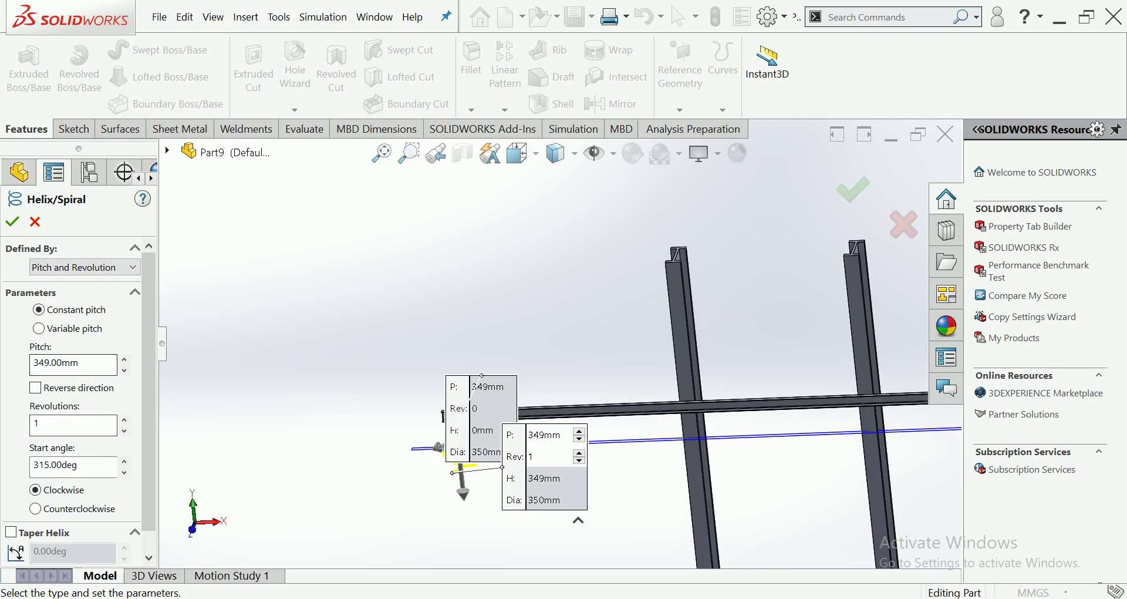
pyautogui.click(123, 358)
pyautogui.click(124, 358)
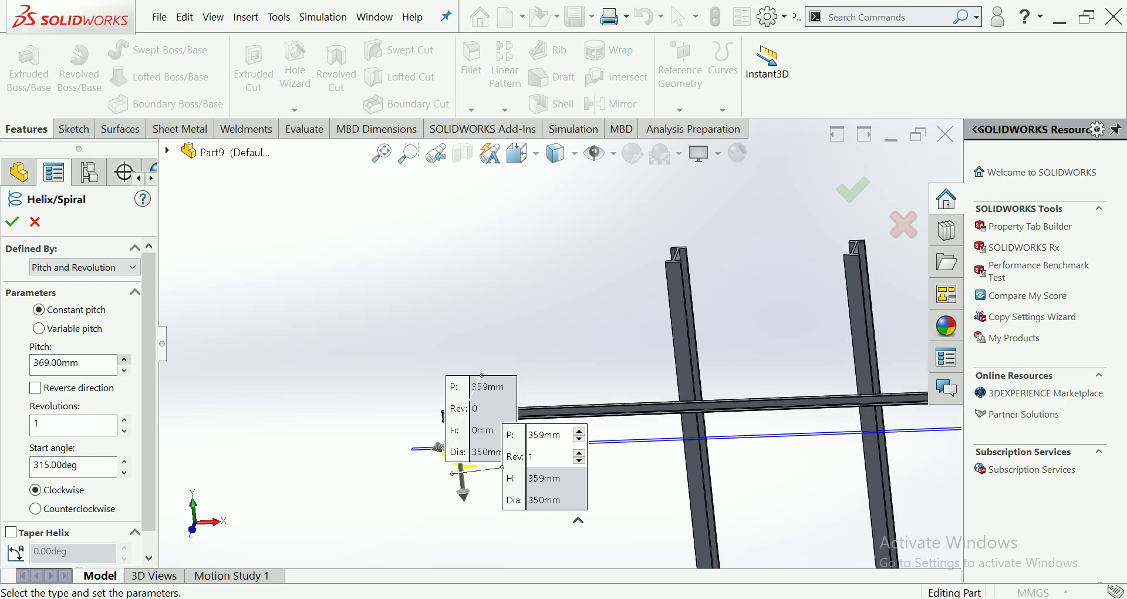
pyautogui.click(124, 359)
pyautogui.click(124, 359)
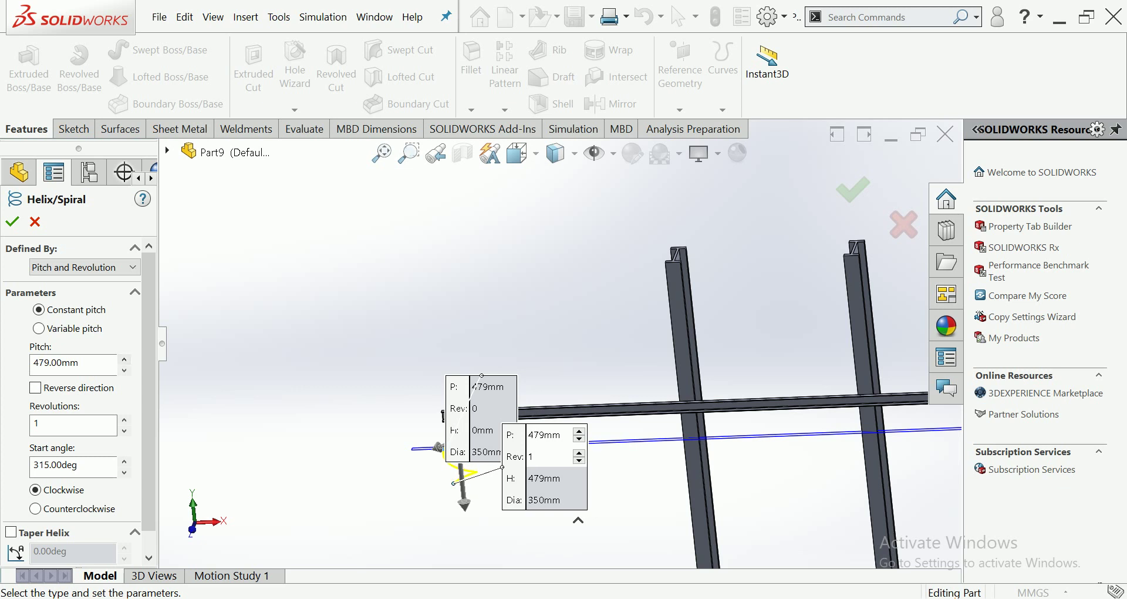
pyautogui.click(124, 359)
pyautogui.click(124, 359)
pyautogui.click(124, 419)
pyautogui.click(124, 420)
pyautogui.click(124, 420)
pyautogui.click(123, 420)
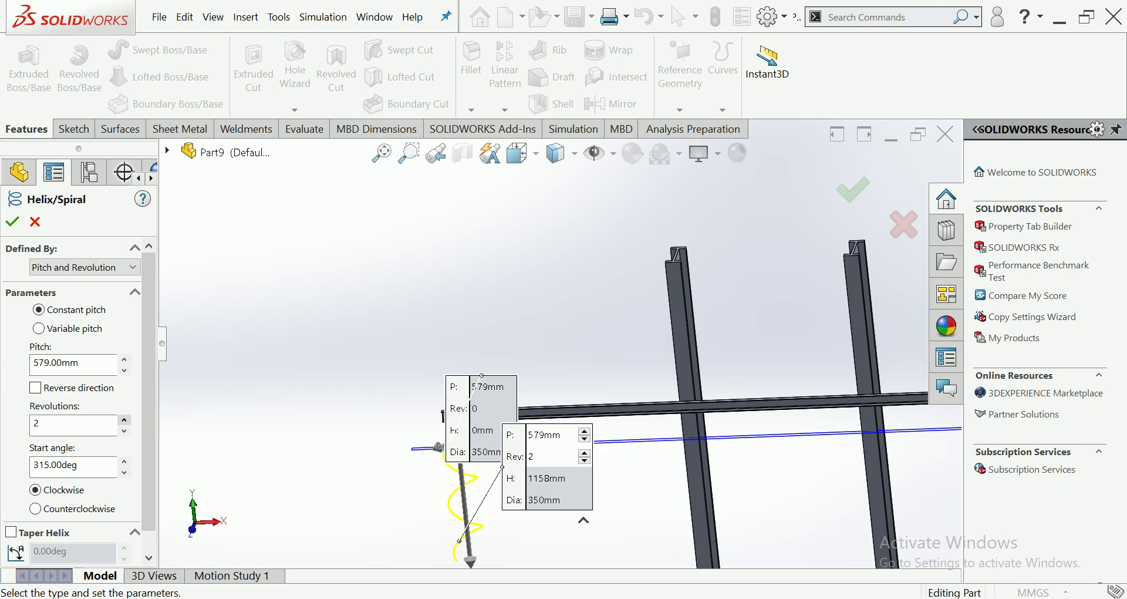
pyautogui.click(124, 419)
pyautogui.click(124, 419)
pyautogui.click(124, 420)
pyautogui.click(124, 370)
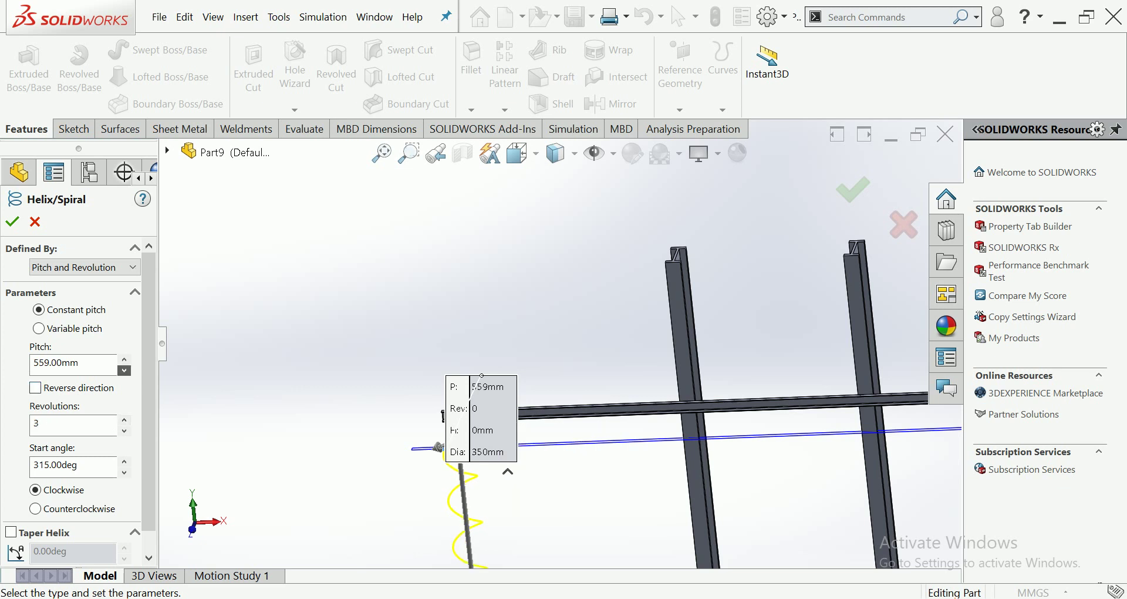
pyautogui.click(124, 370)
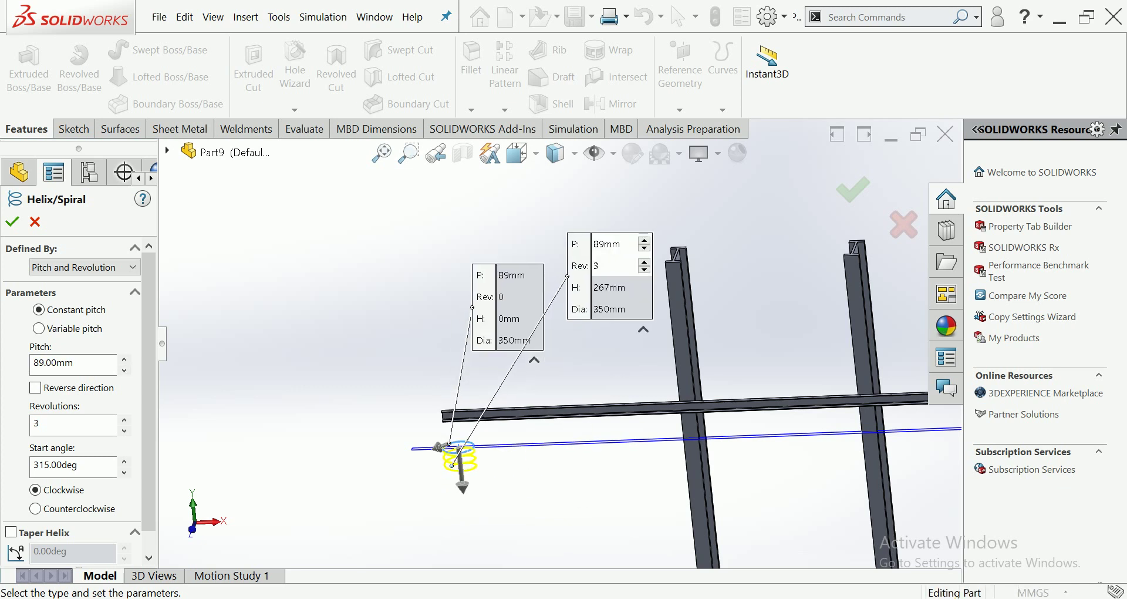
pyautogui.scroll(-3, 428, 493)
pyautogui.scroll(-3, 428, 494)
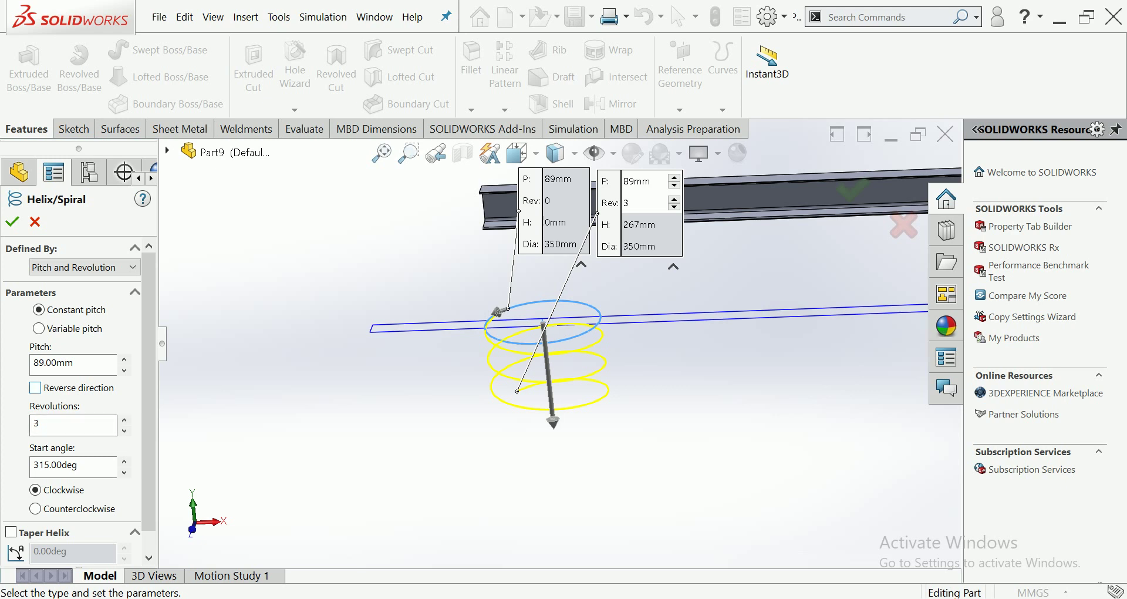
pyautogui.click(124, 358)
pyautogui.click(124, 358)
pyautogui.click(124, 358)
pyautogui.click(124, 370)
pyautogui.click(124, 371)
# Set the helix to 3.5 revolutions and reverse its winding direction
pyautogui.click(124, 419)
pyautogui.click(124, 419)
pyautogui.click(124, 419)
pyautogui.click(123, 419)
pyautogui.click(124, 419)
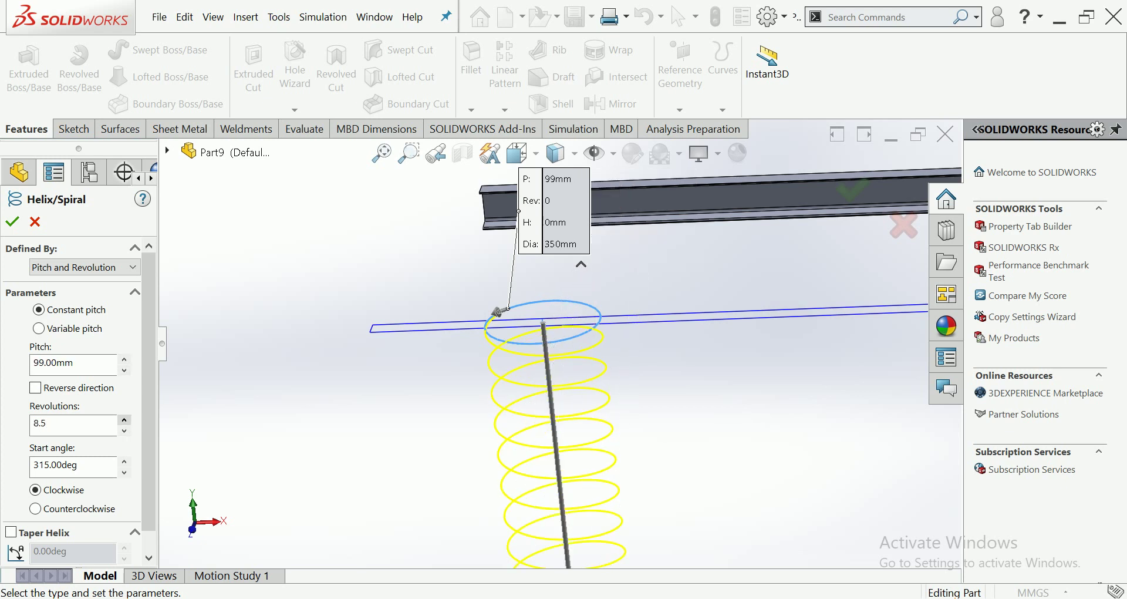
pyautogui.moveTo(516, 398); pyautogui.dragTo(552, 396, button='middle')
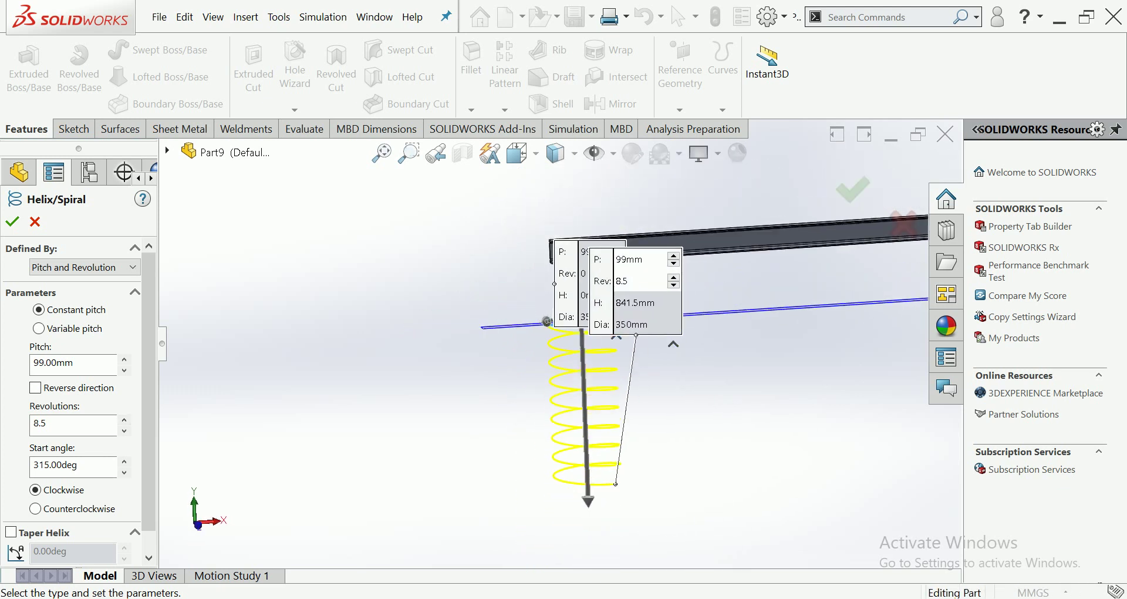
pyautogui.click(35, 387)
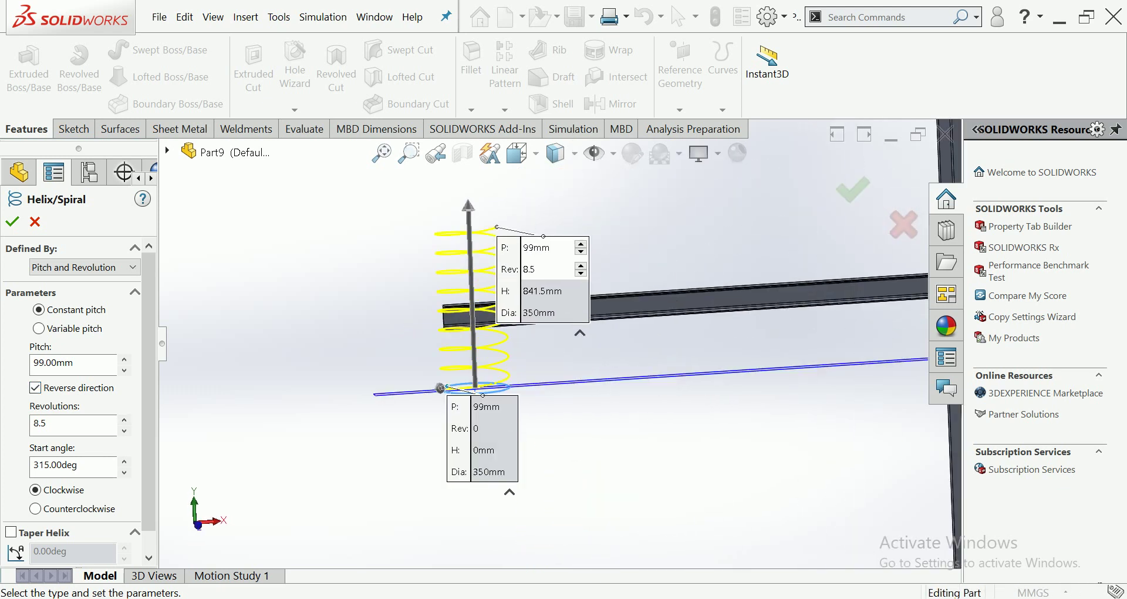
pyautogui.click(123, 430)
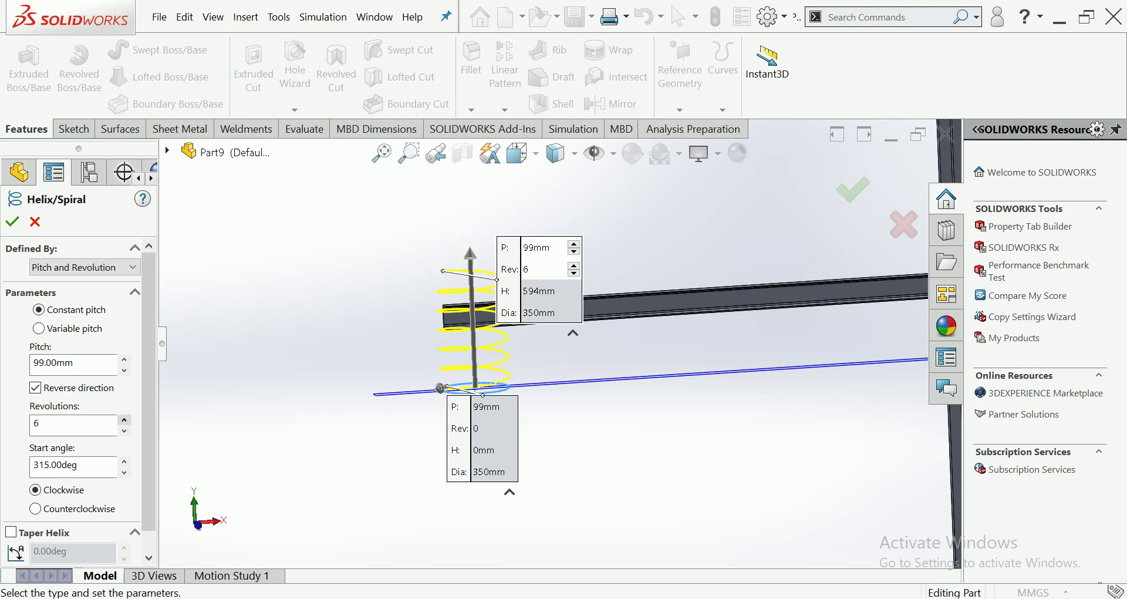
pyautogui.moveTo(528, 381); pyautogui.dragTo(645, 352, button='middle')
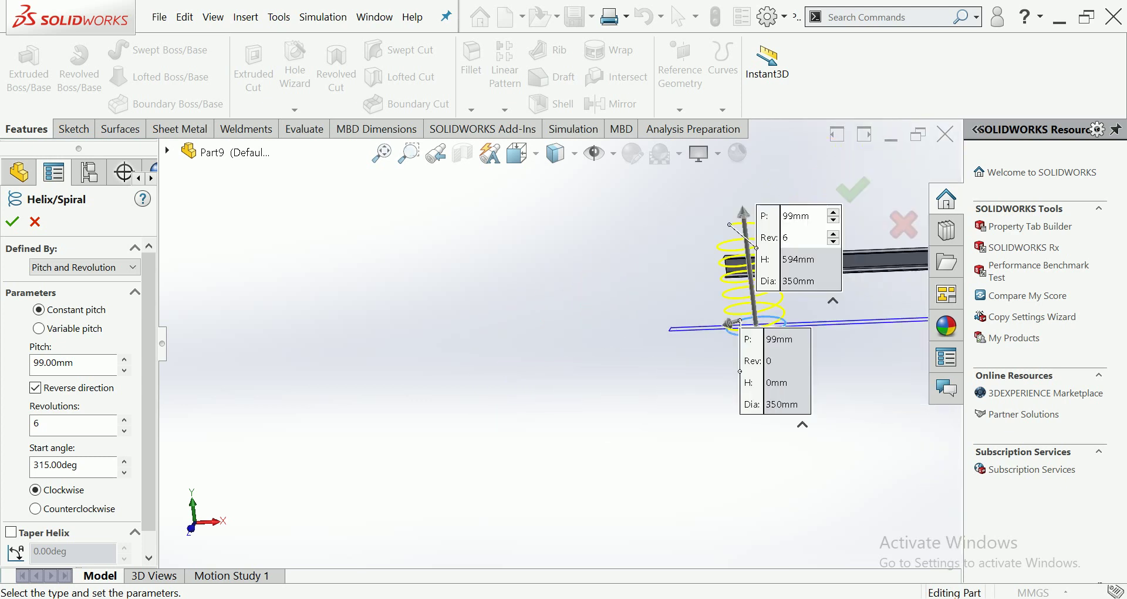
pyautogui.moveTo(681, 229); pyautogui.dragTo(286, 281)
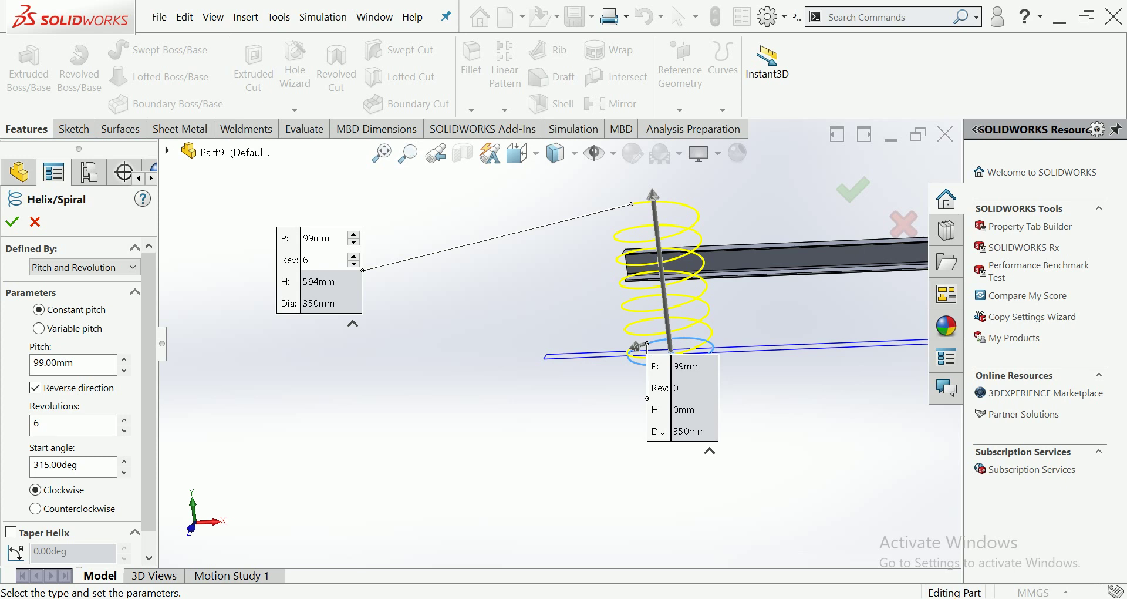
pyautogui.moveTo(586, 352)
pyautogui.mouseDown(button='middle')
pyautogui.moveTo(616, 375)
pyautogui.moveTo(610, 329)
pyautogui.mouseUp(button='middle')
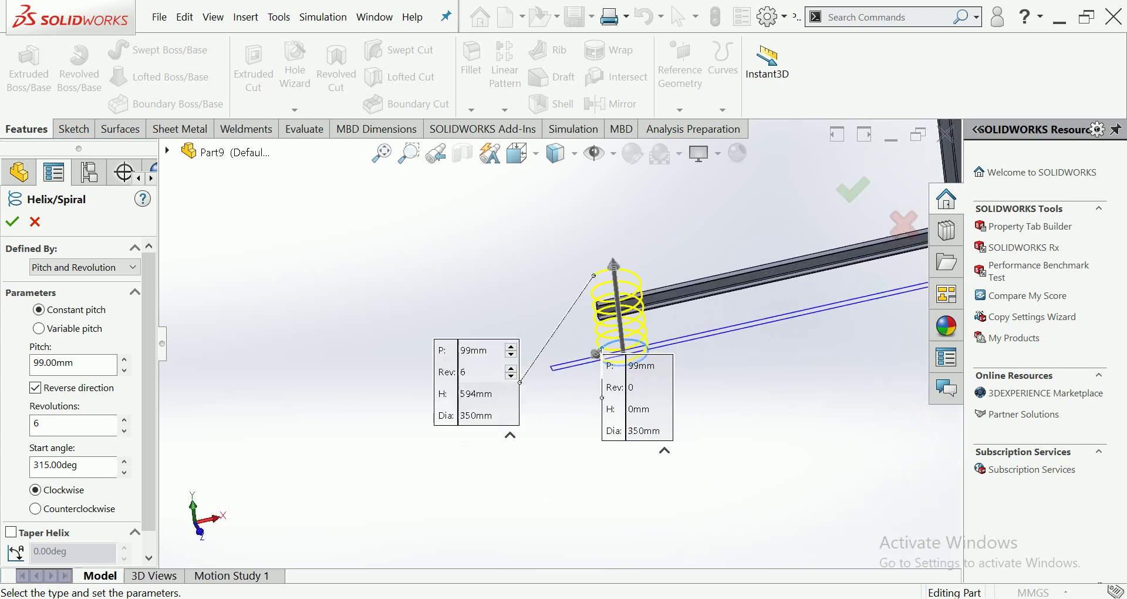
pyautogui.click(73, 424)
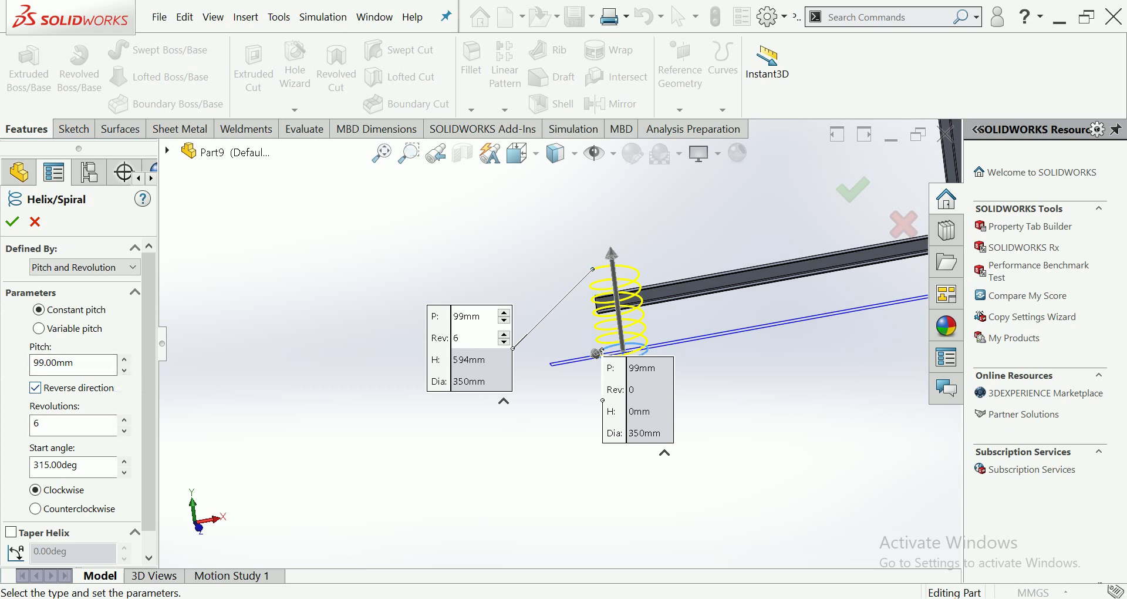
pyautogui.scroll(-1, 123, 430)
pyautogui.scroll(-2, 124, 430)
pyautogui.scroll(-3, 124, 430)
pyautogui.scroll(-2, 124, 430)
pyautogui.scroll(-5, 123, 430)
pyautogui.scroll(3, 124, 430)
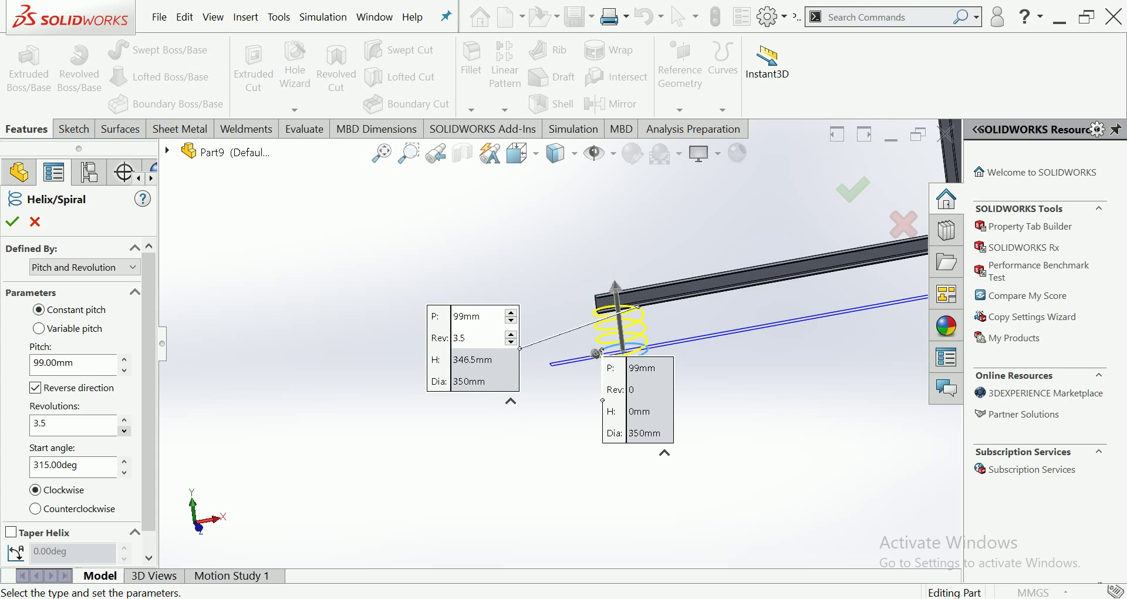
# Accept the helix as Helix/Spiral1 and hide the Plane4 reference plane
pyautogui.click(12, 221)
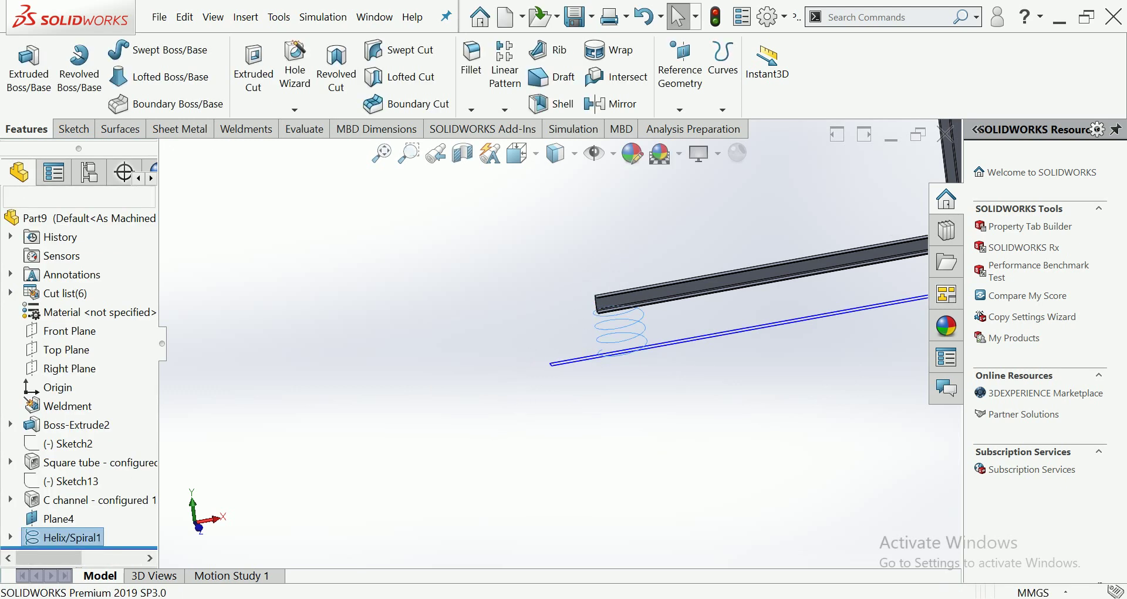
pyautogui.scroll(-3, 682, 353)
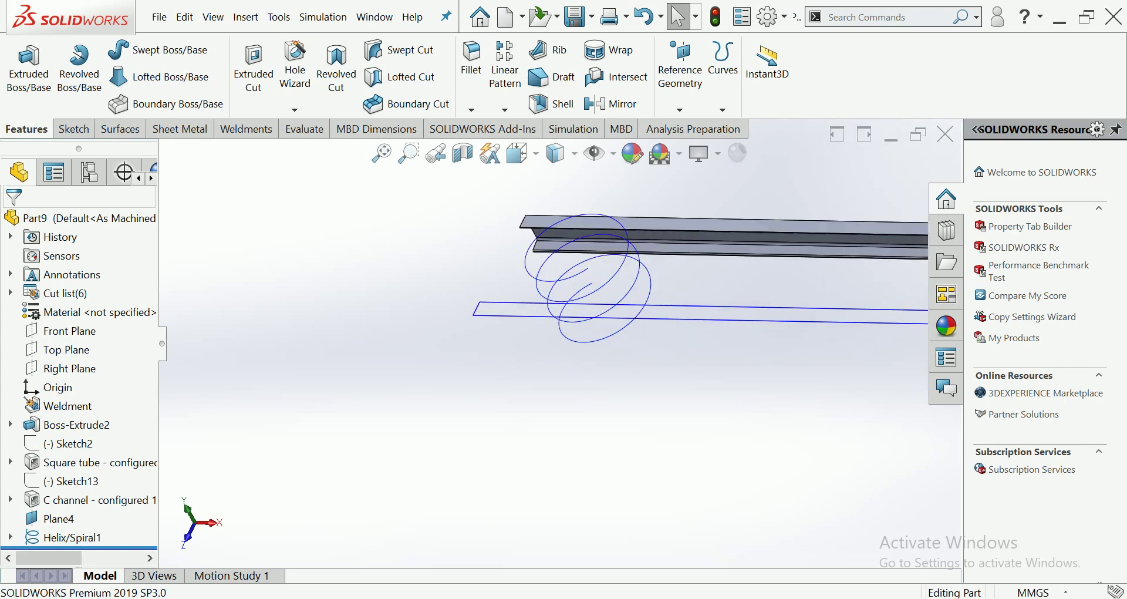
pyautogui.rightClick(669, 309)
pyautogui.click(732, 287)
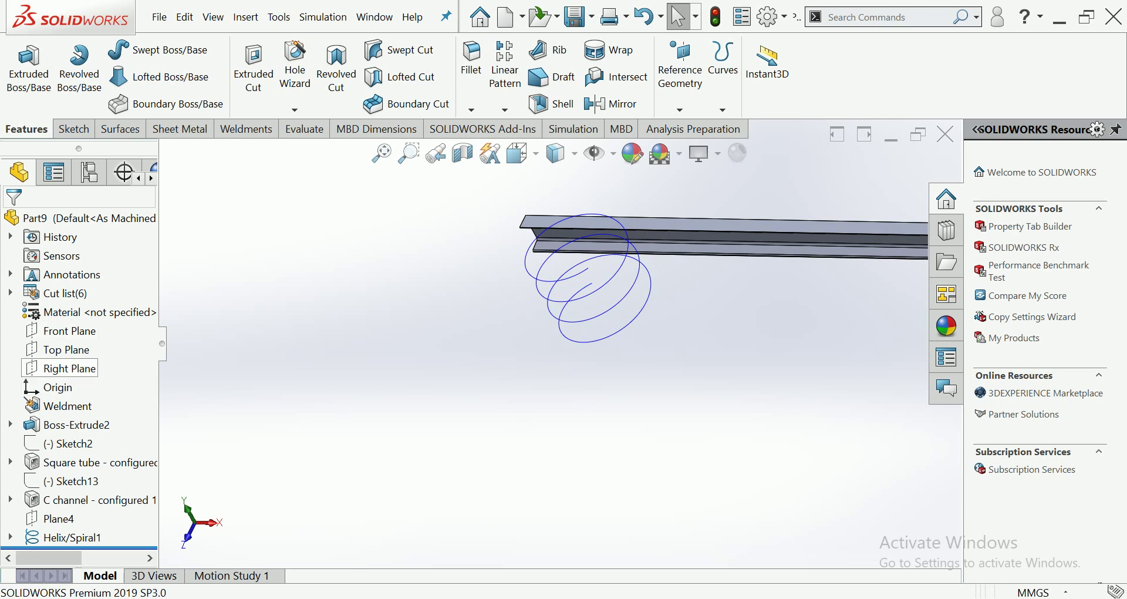
# Turn the view normal to the Front Plane and start a new sketch on it
pyautogui.click(59, 368)
pyautogui.hotkey('ctrl', '8')
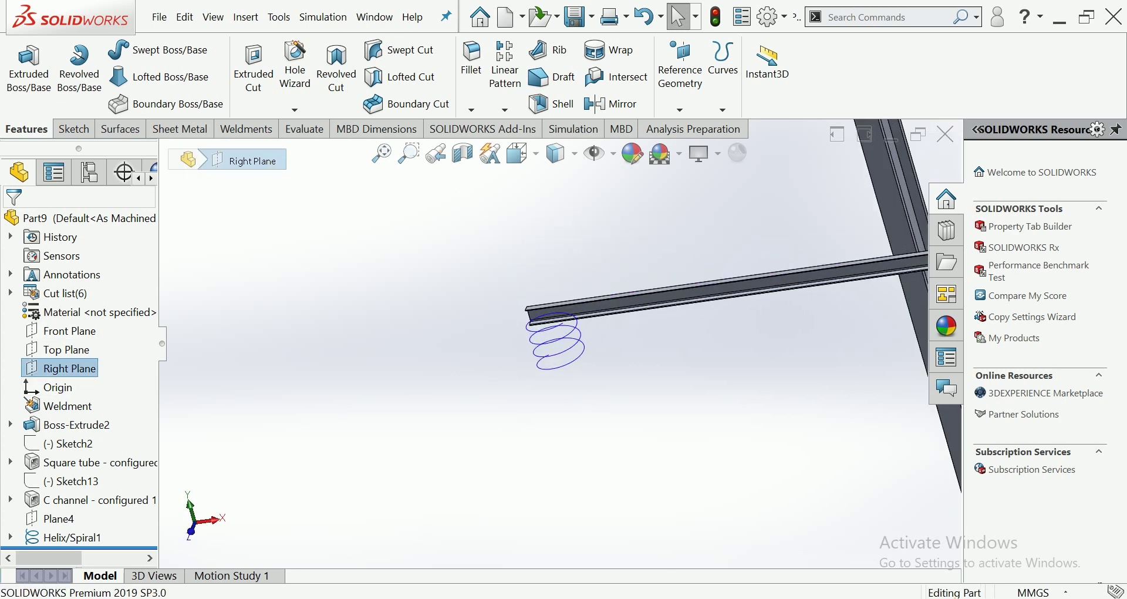
pyautogui.click(69, 331)
pyautogui.hotkey('ctrl', '8')
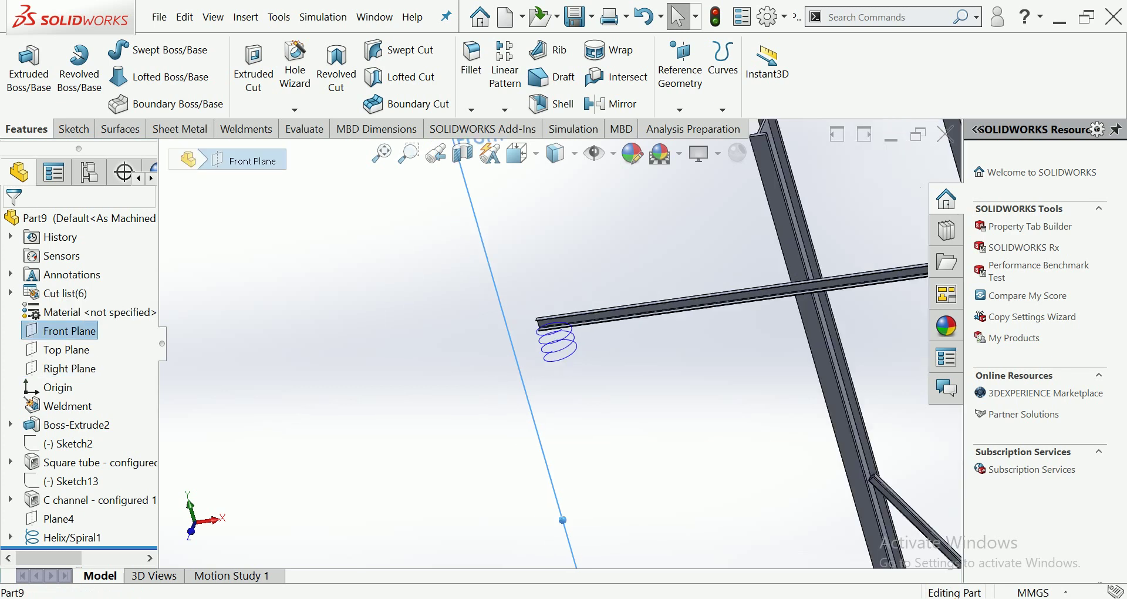
pyautogui.rightClick(557, 280)
pyautogui.click(599, 260)
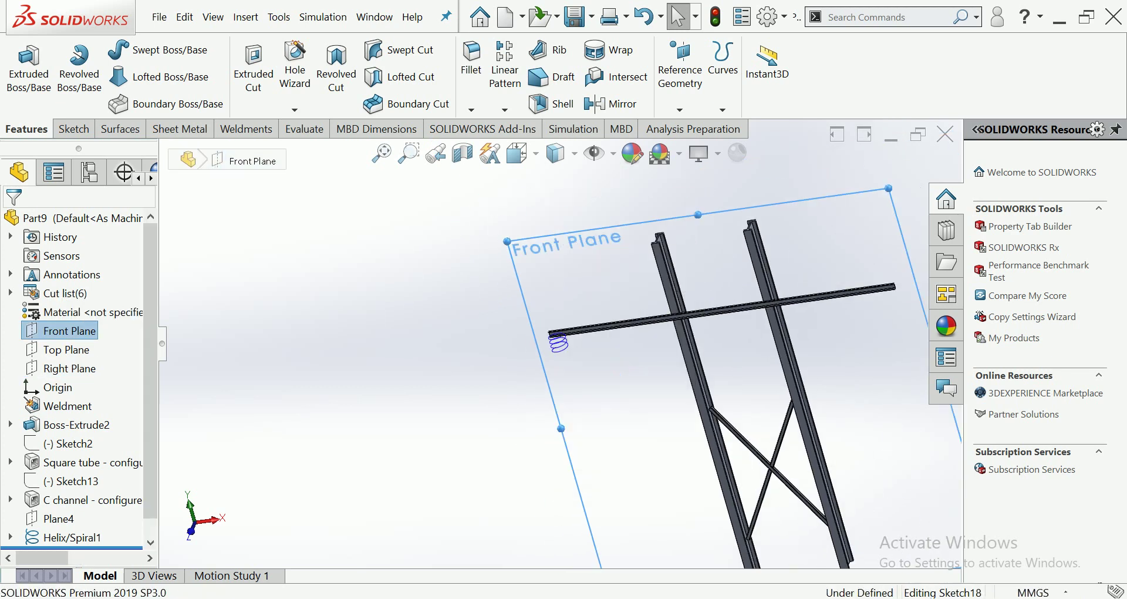
# Select the C-channel crossarm's lower face, view it straight on, then fit the model
pyautogui.scroll(-2, 564, 322)
pyautogui.scroll(-2, 564, 323)
pyautogui.scroll(-2, 564, 323)
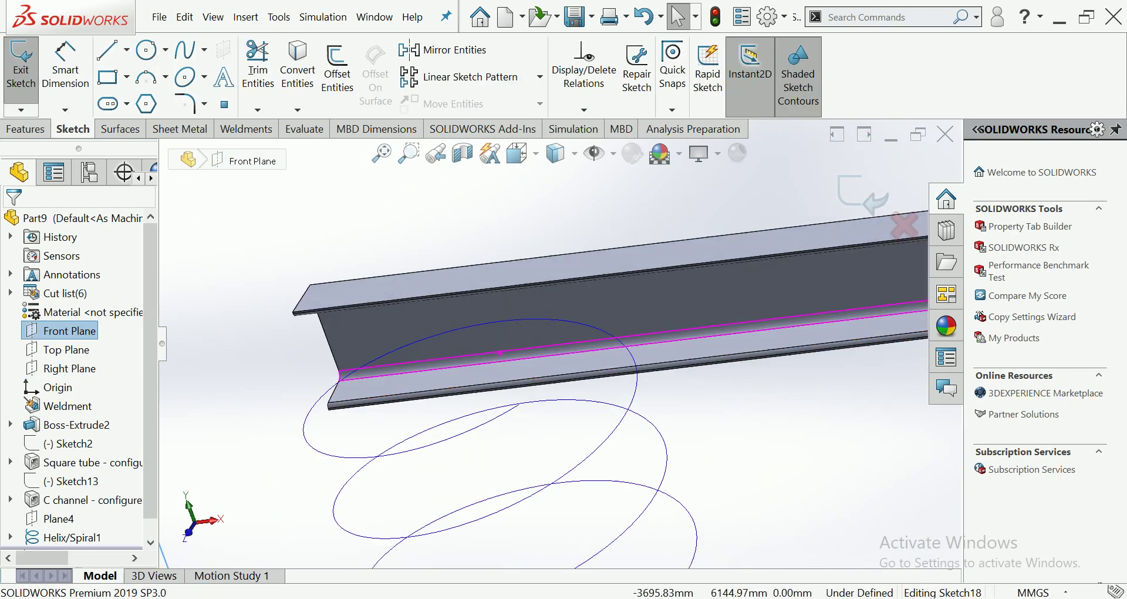
pyautogui.scroll(-2, 563, 323)
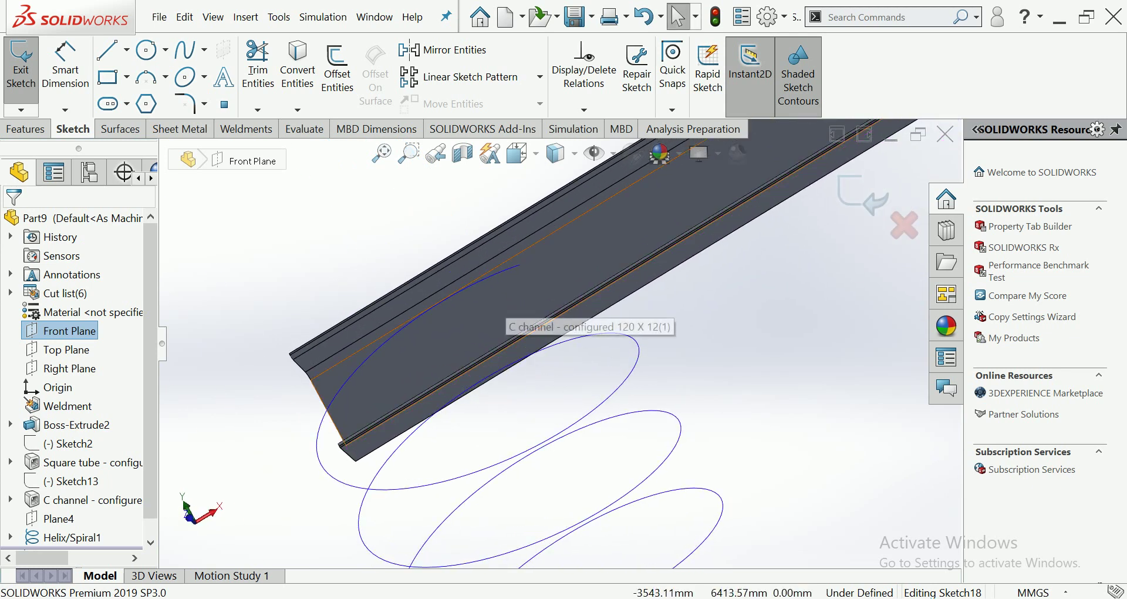
pyautogui.click(511, 352)
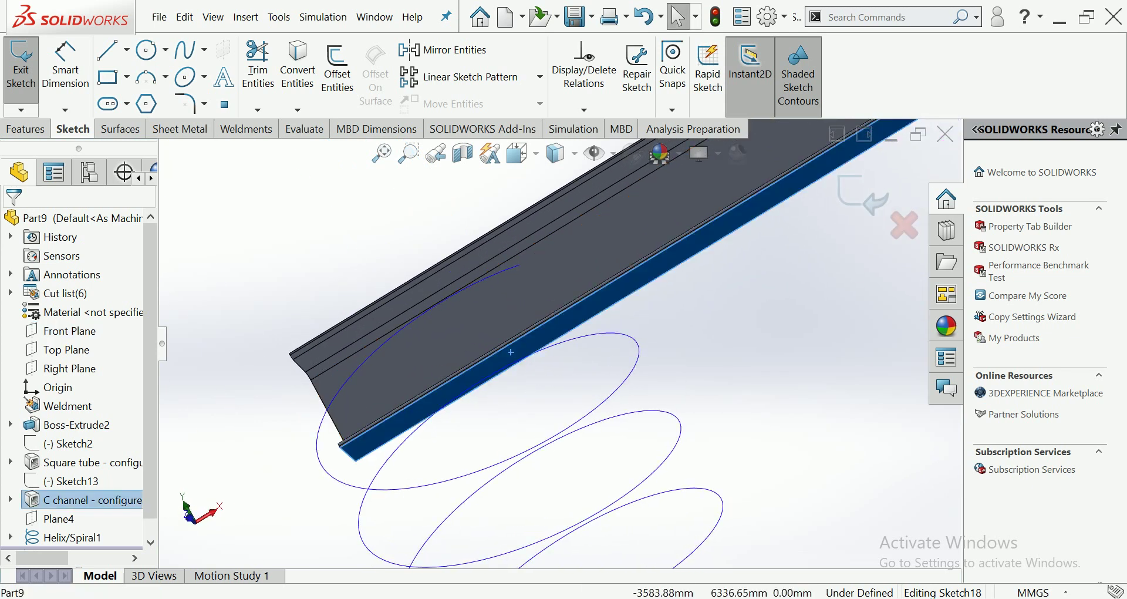
pyautogui.click(25, 128)
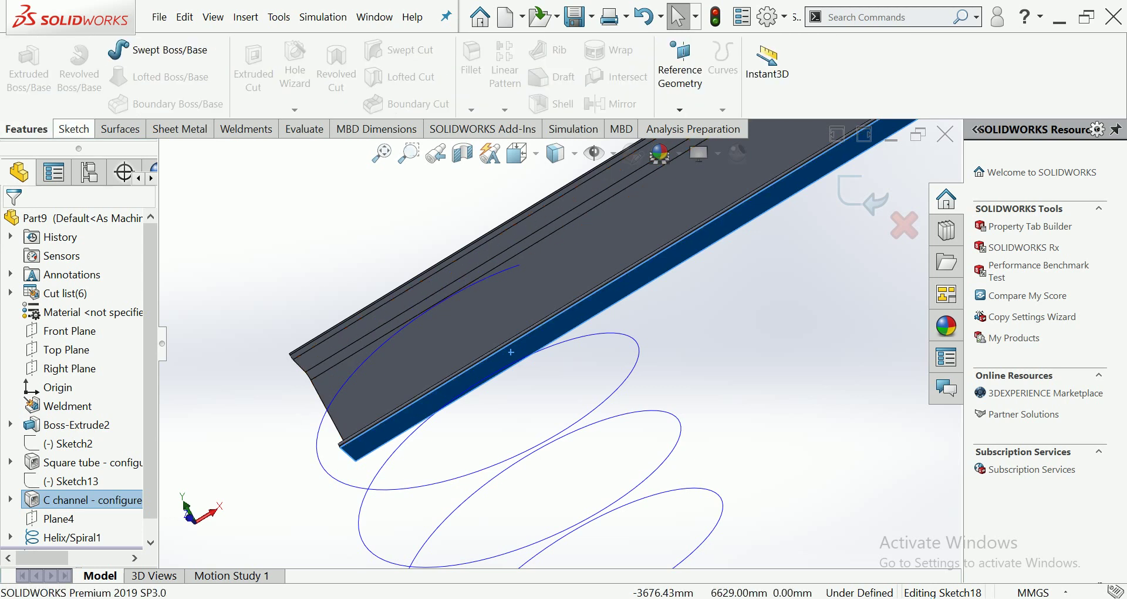
pyautogui.hotkey('ctrl', '8')
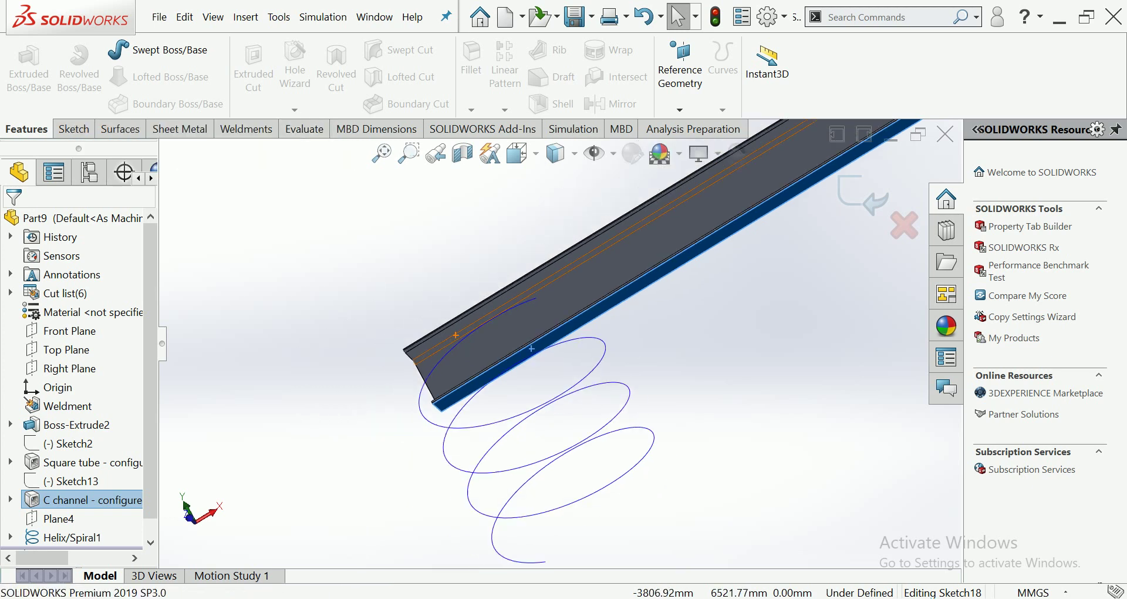
pyautogui.moveTo(518, 308); pyautogui.dragTo(514, 308, button='middle')
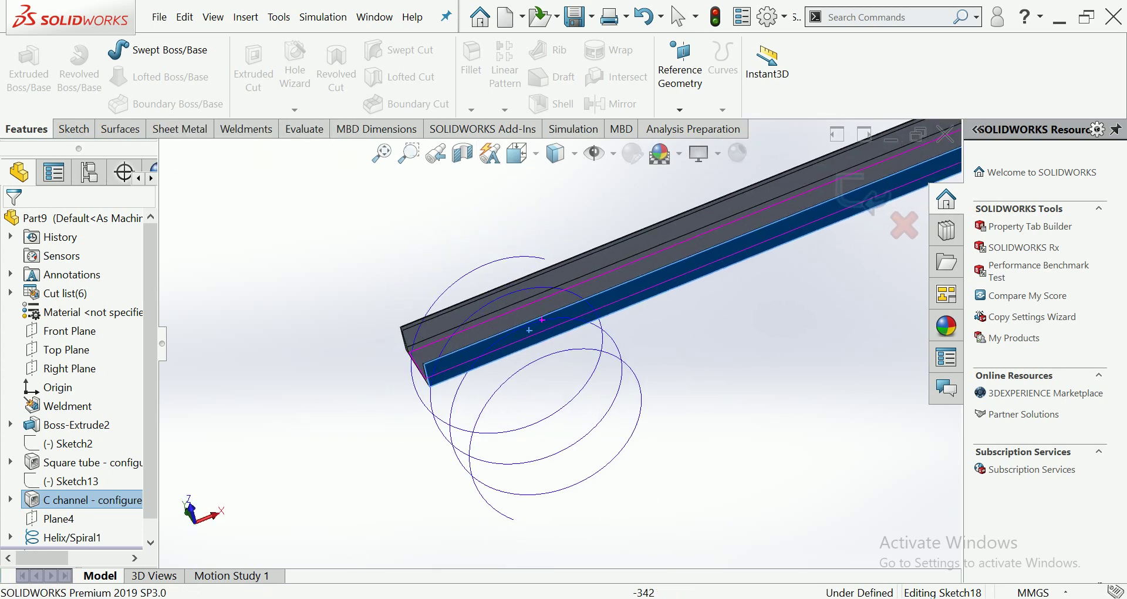
pyautogui.press('f')
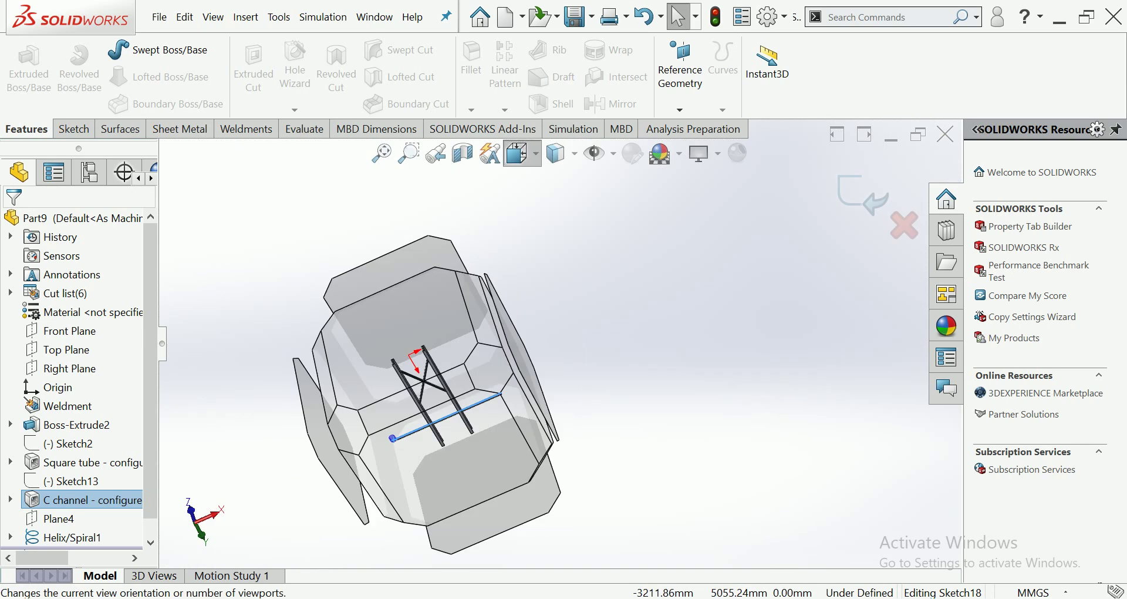
# Switch to the Dimetric view and exit the empty sketch
pyautogui.click(519, 153)
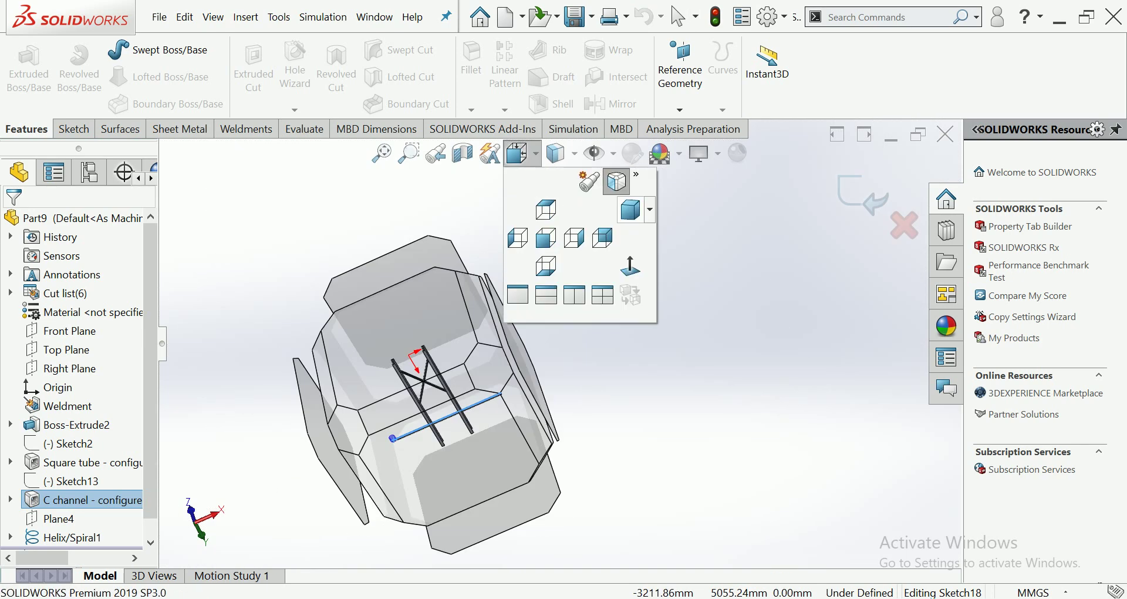
pyautogui.click(614, 180)
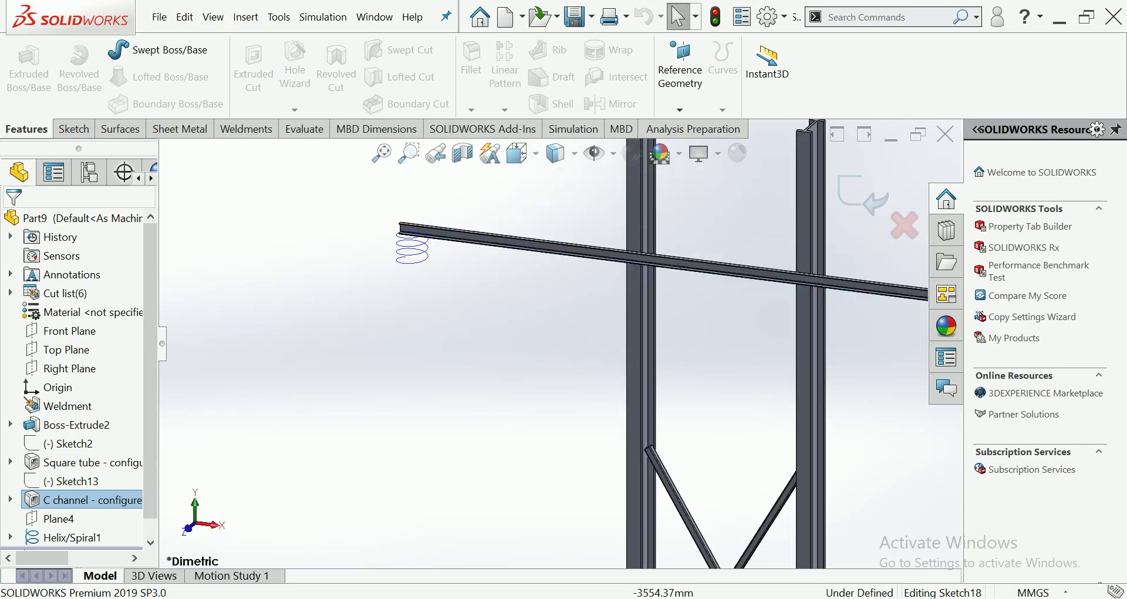
pyautogui.scroll(-5, 572, 410)
pyautogui.scroll(-2, 587, 446)
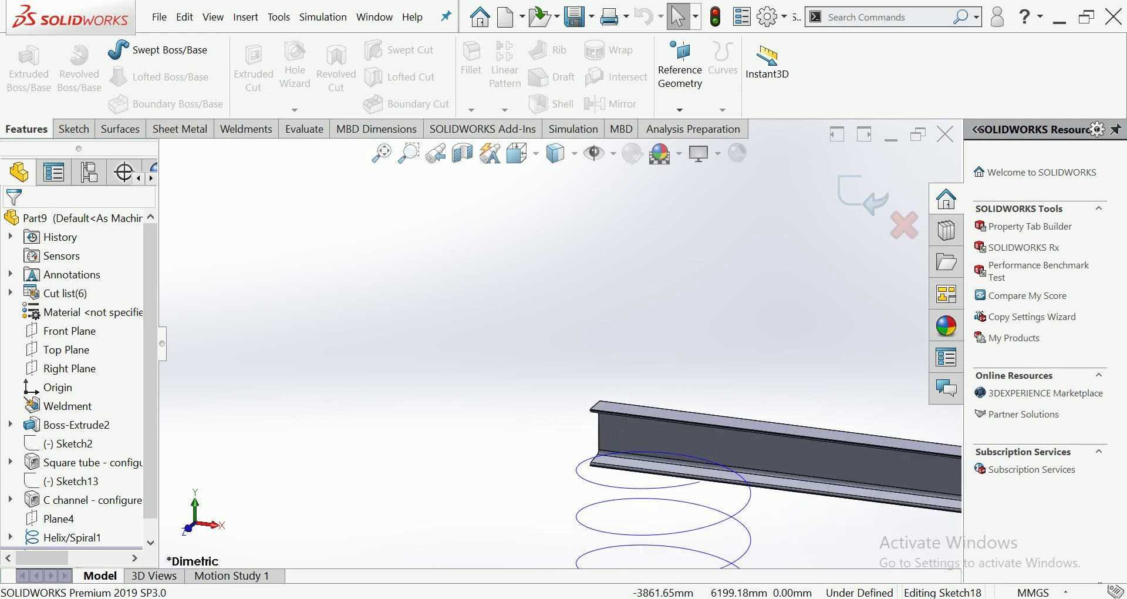
pyautogui.moveTo(586, 445); pyautogui.dragTo(611, 436, button='middle')
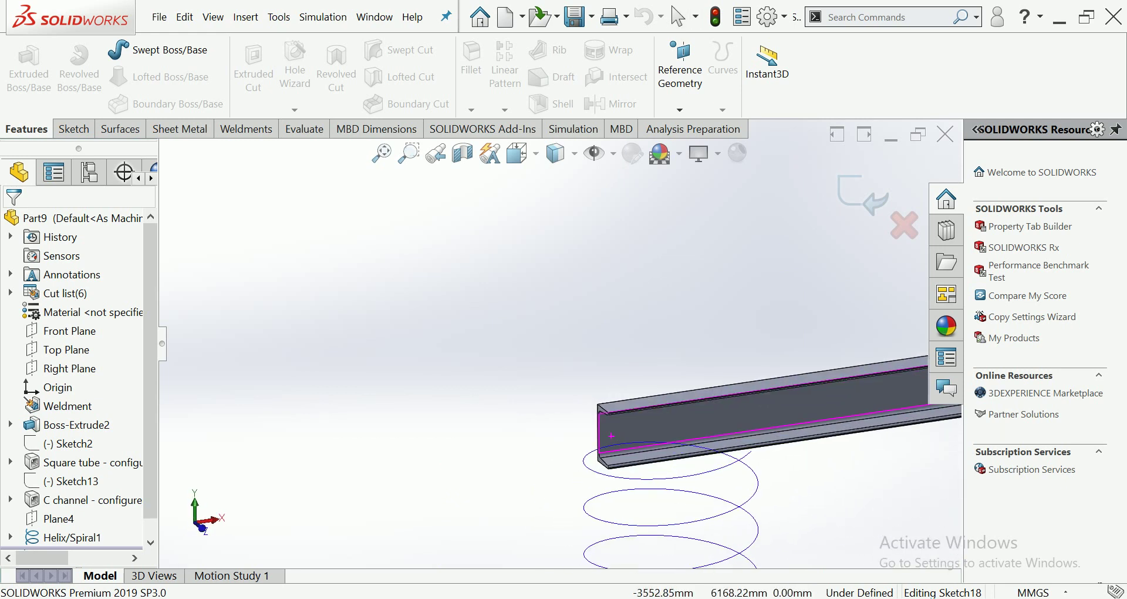
pyautogui.scroll(5, 561, 349)
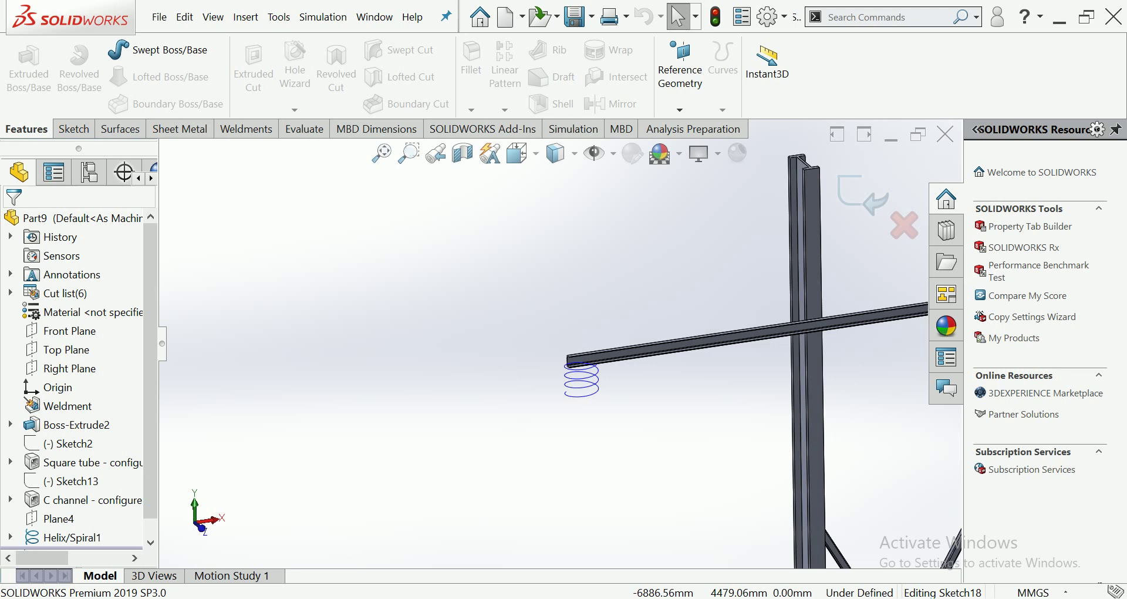
pyautogui.scroll(2, 763, 421)
pyautogui.scroll(1, 763, 422)
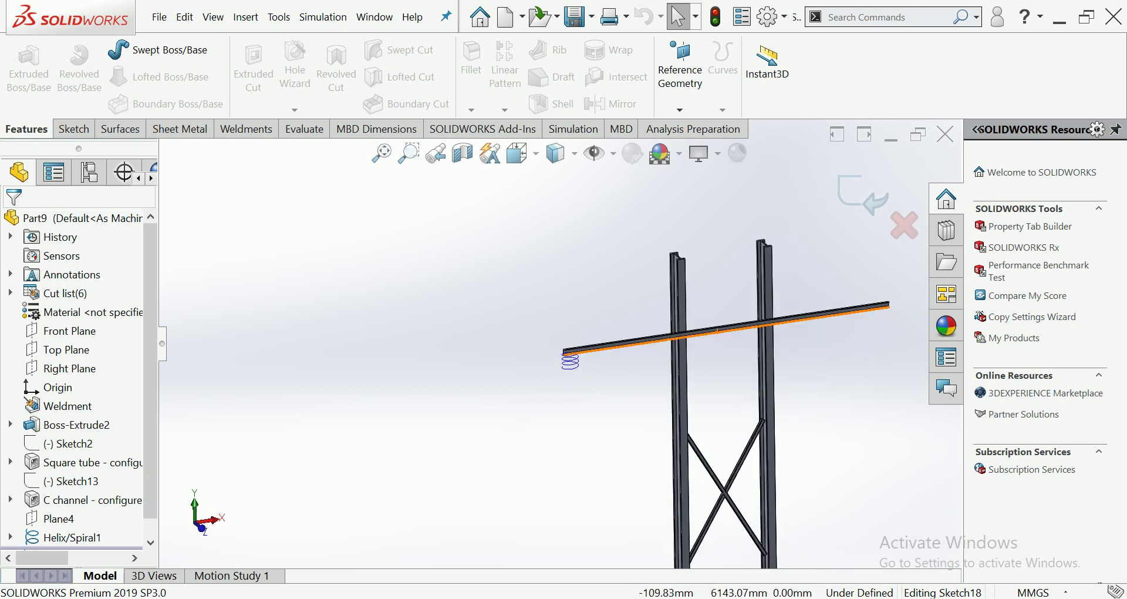
pyautogui.click(863, 193)
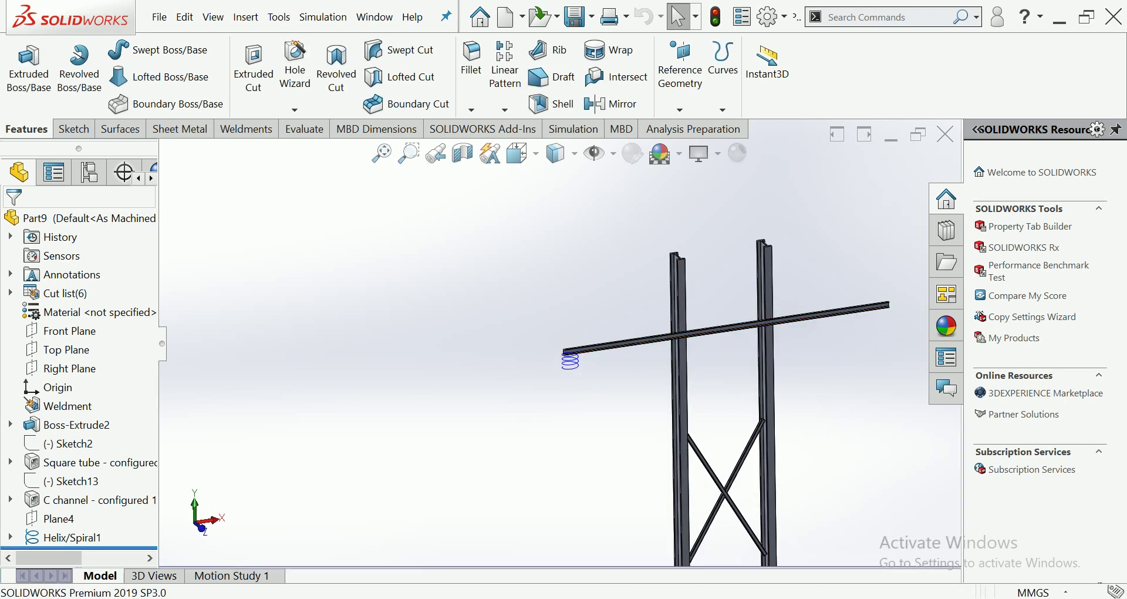
# Start a new sketch on the Front Plane, viewed normal to it
pyautogui.scroll(-3, 561, 375)
pyautogui.scroll(-3, 615, 322)
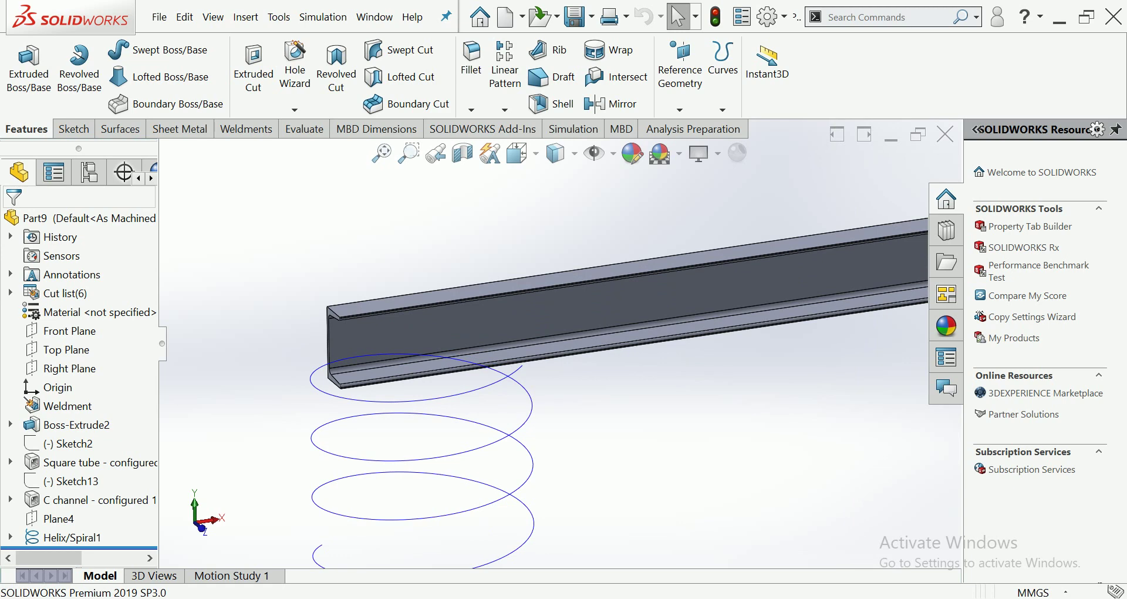
pyautogui.click(70, 331)
pyautogui.click(144, 310)
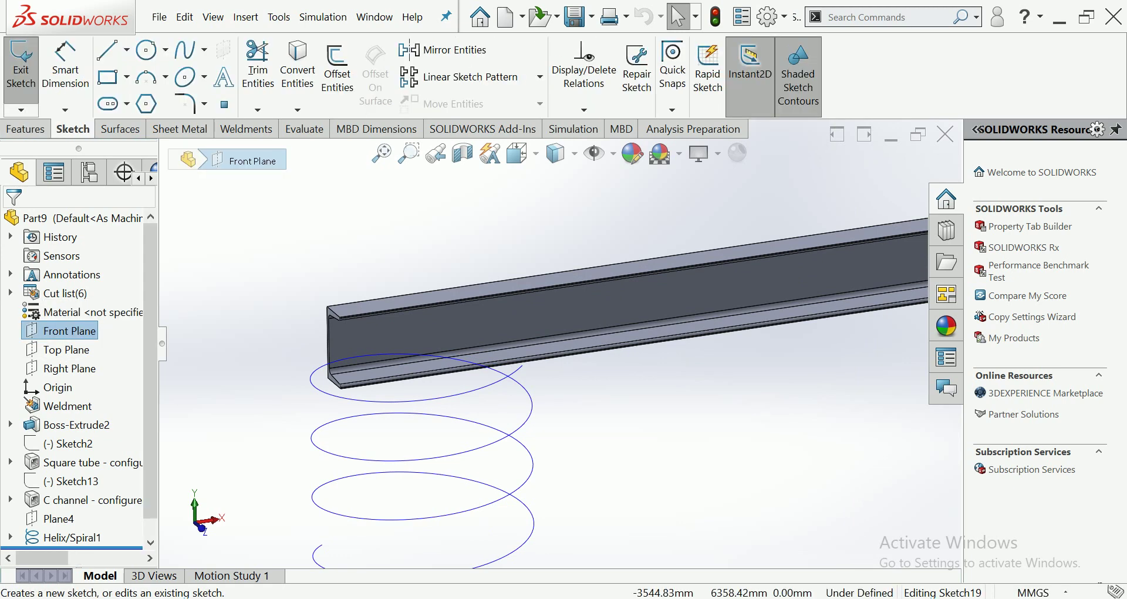
pyautogui.click(561, 153)
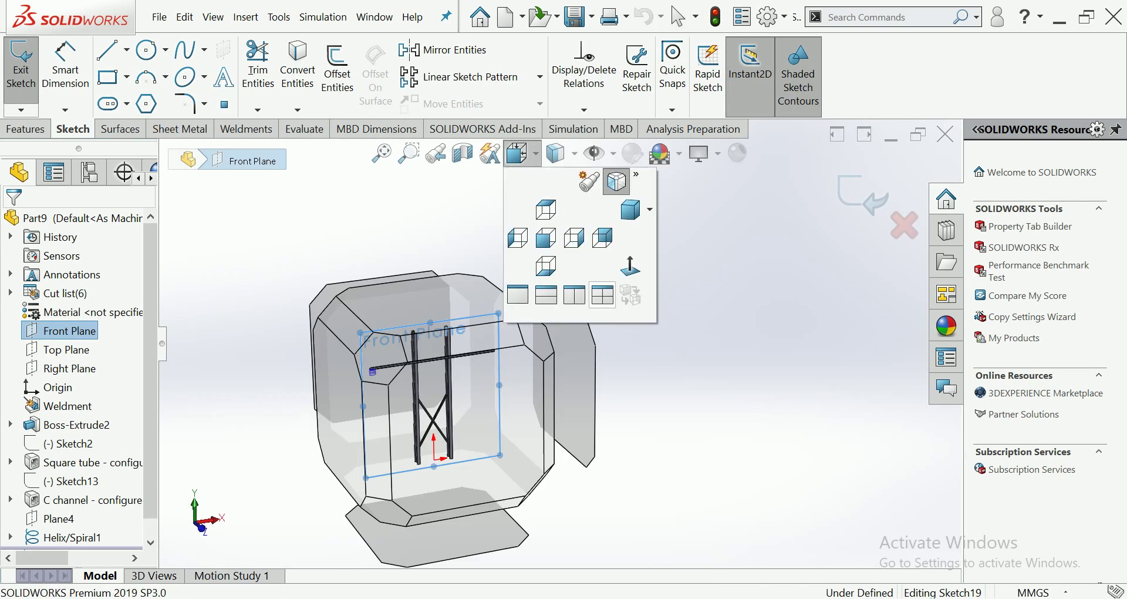
pyautogui.scroll(-5, 384, 239)
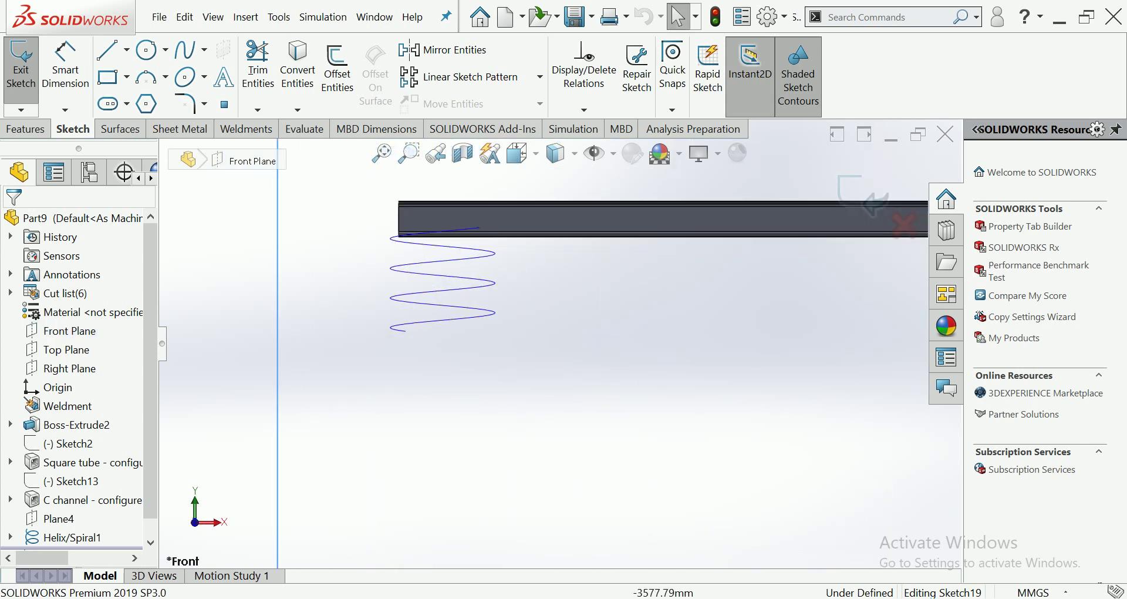
# Draw a circle of about 12.97 mm radius centred on the helix's lower end
pyautogui.click(146, 50)
pyautogui.scroll(-3, 437, 354)
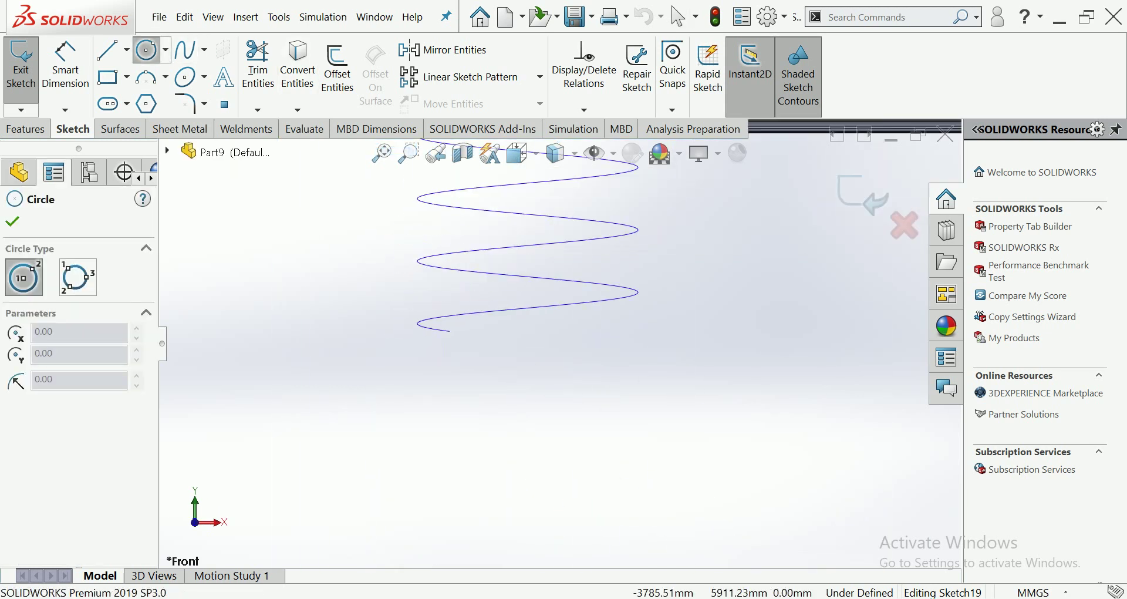
pyautogui.click(476, 352)
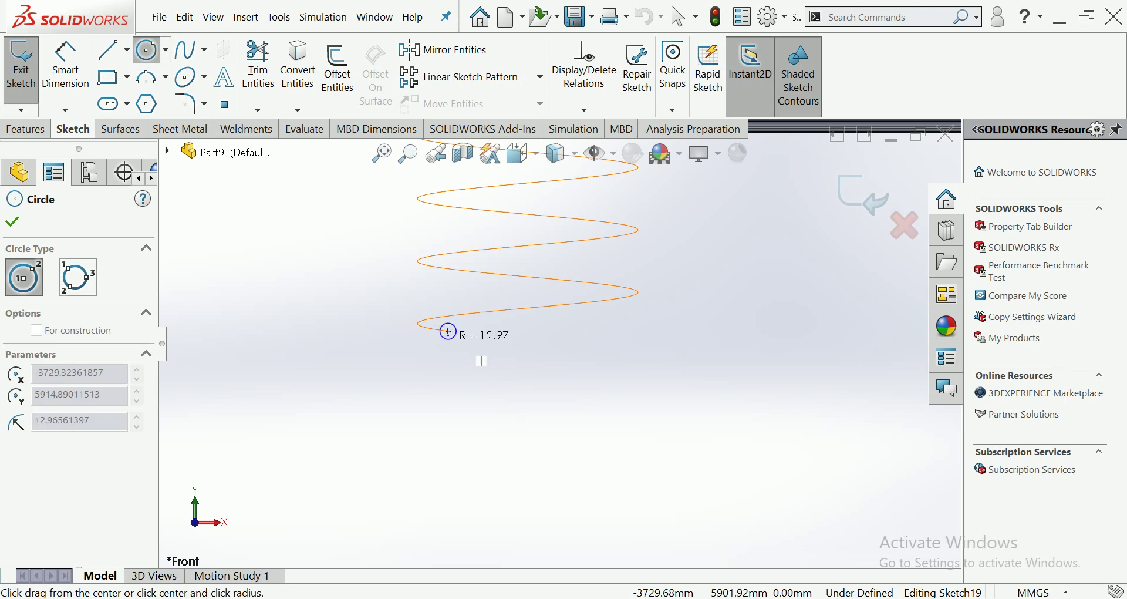
pyautogui.click(482, 365)
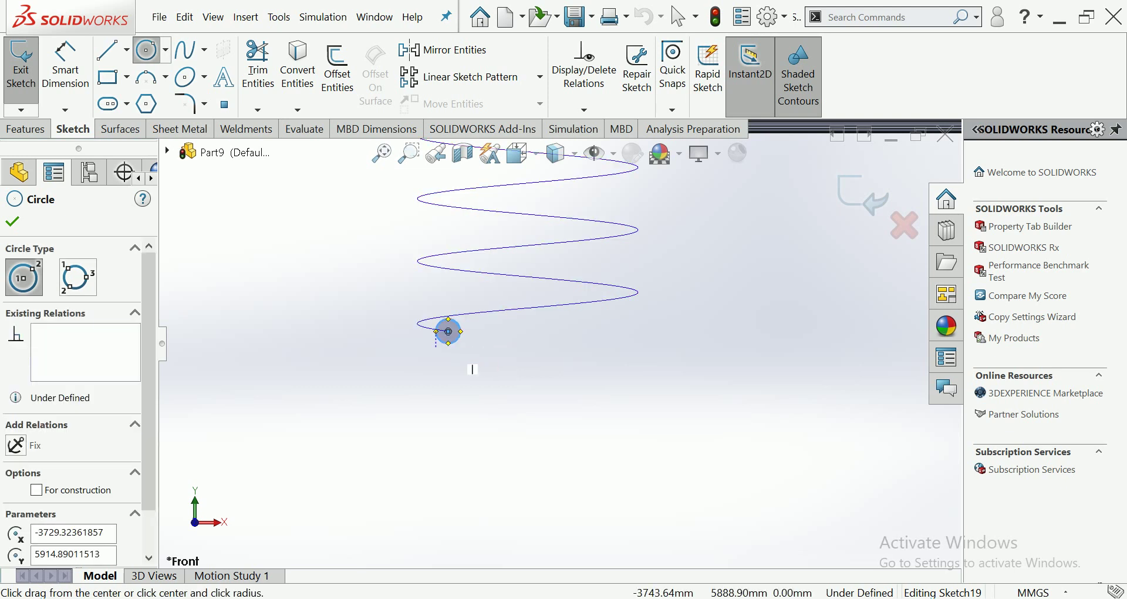
pyautogui.press('Escape')
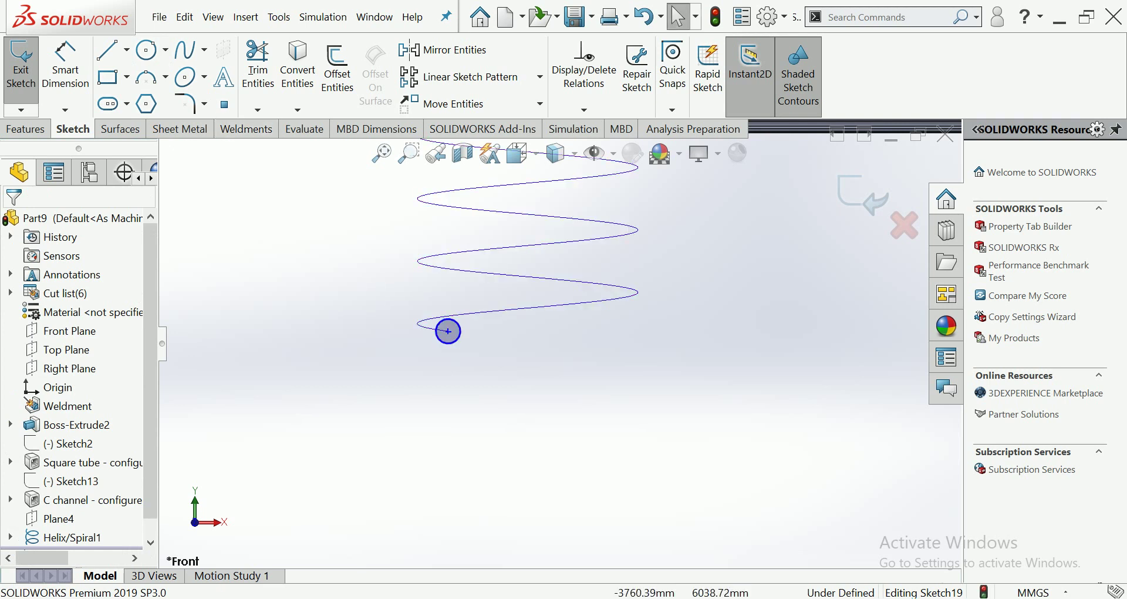
pyautogui.scroll(5, 448, 331)
pyautogui.scroll(-4, 469, 393)
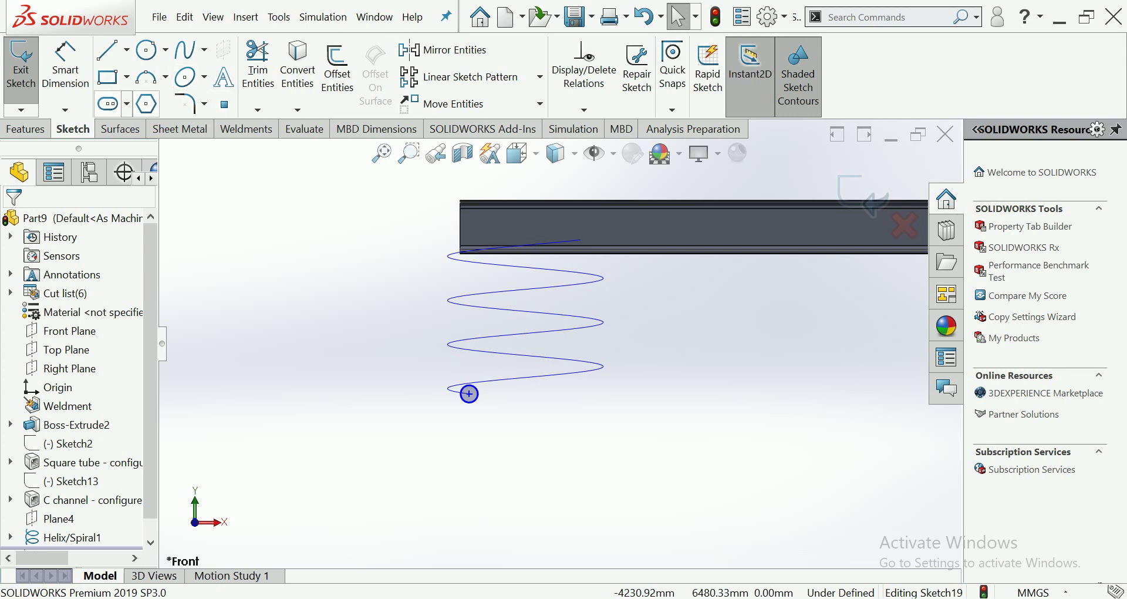
pyautogui.click(25, 129)
pyautogui.click(120, 50)
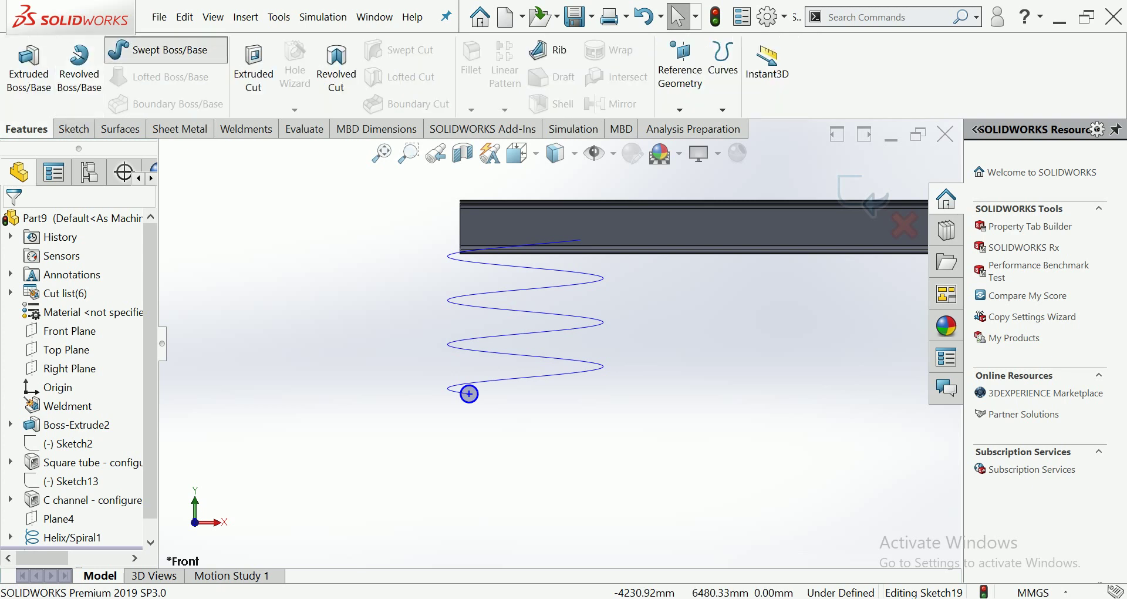
pyautogui.click(469, 393)
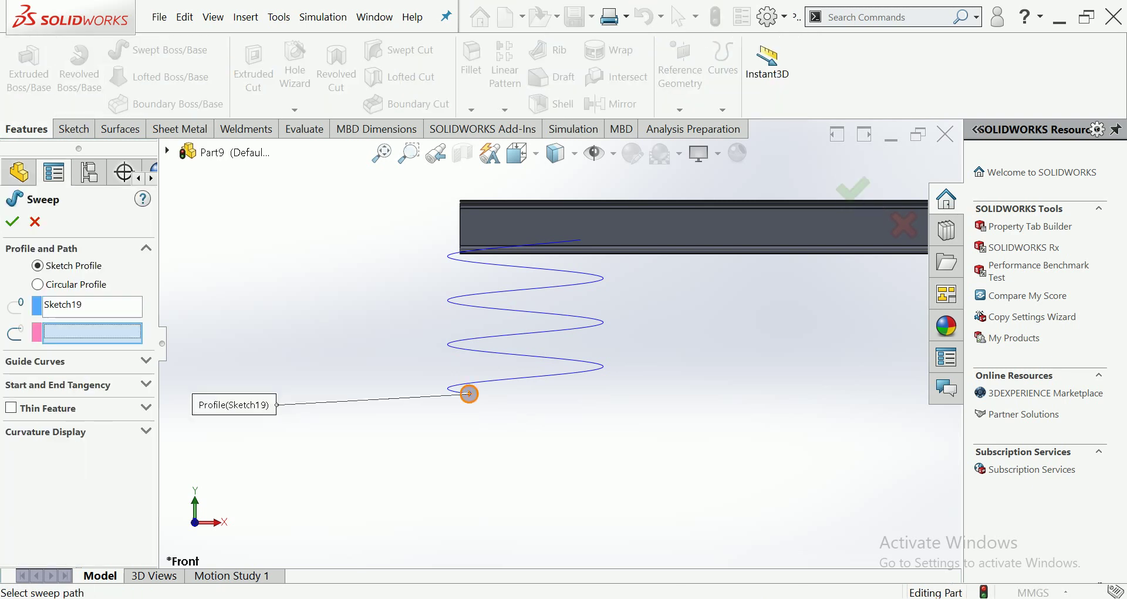
pyautogui.click(469, 393)
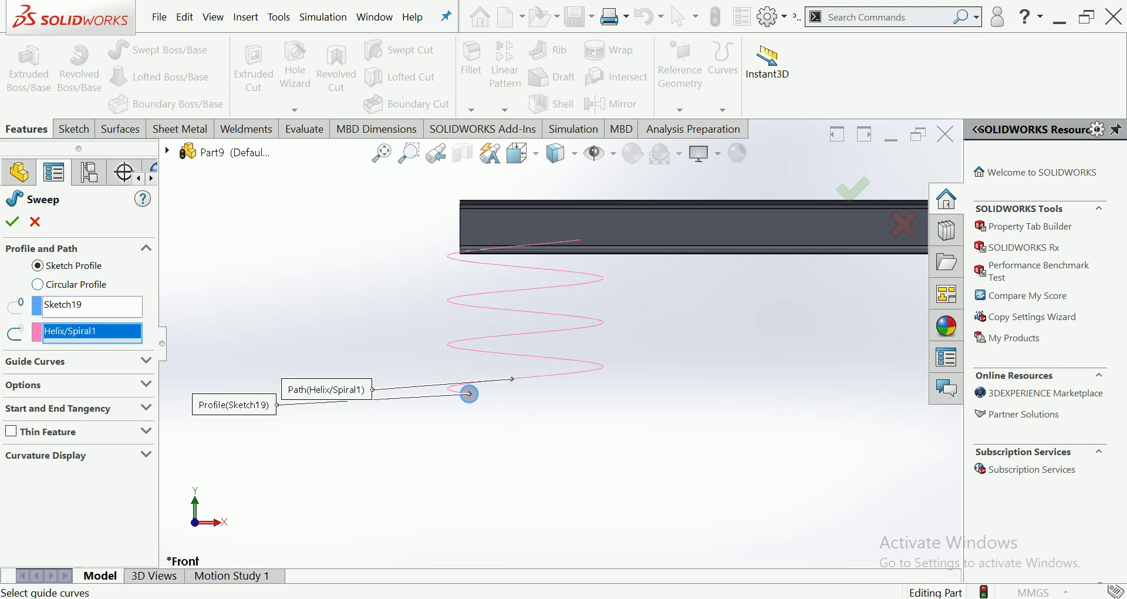
pyautogui.press('Escape')
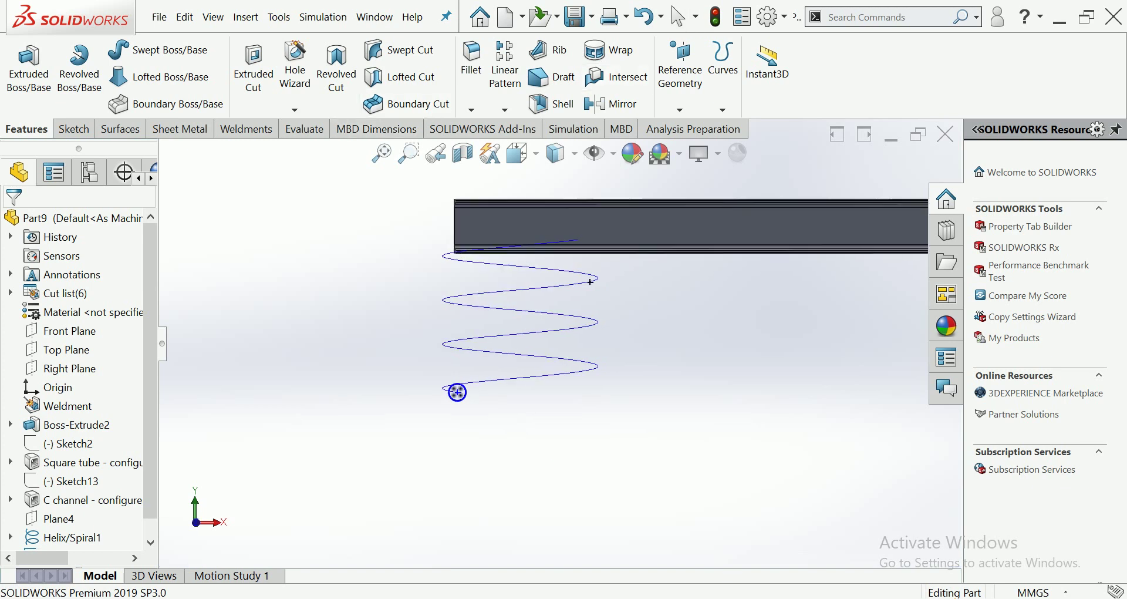
pyautogui.moveTo(528, 305); pyautogui.dragTo(528, 340, button='middle')
# Try selecting Sketch19's circle together with the helix, clearing and reselecting them
pyautogui.scroll(-3, 528, 305)
pyautogui.click(420, 369)
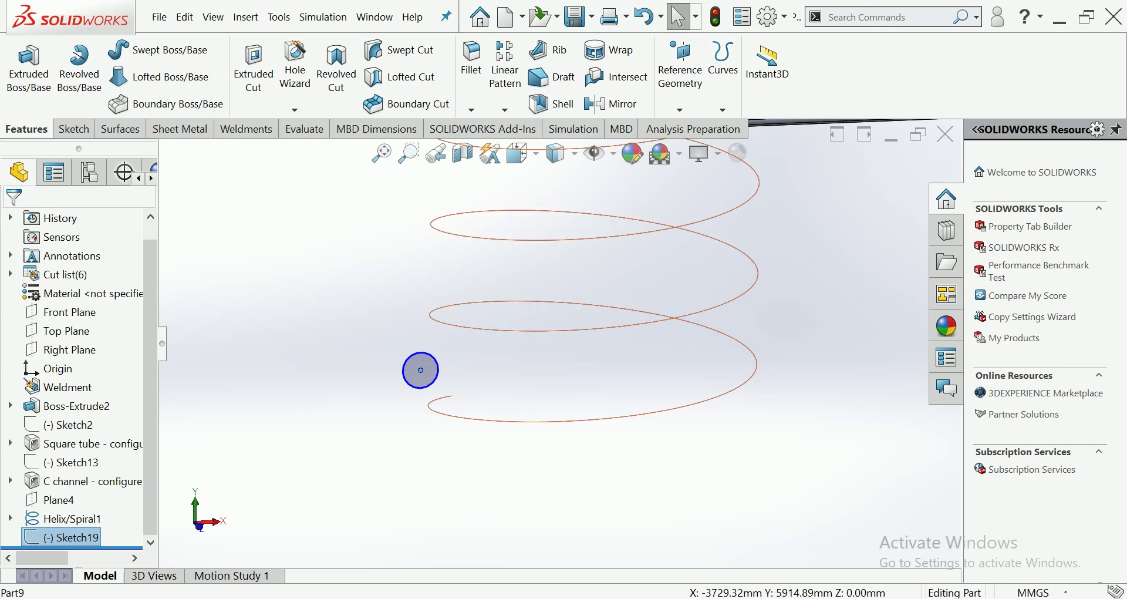
pyautogui.keyDown('ctrl'); pyautogui.click(757, 273); pyautogui.keyUp('ctrl')
pyautogui.press('Escape')
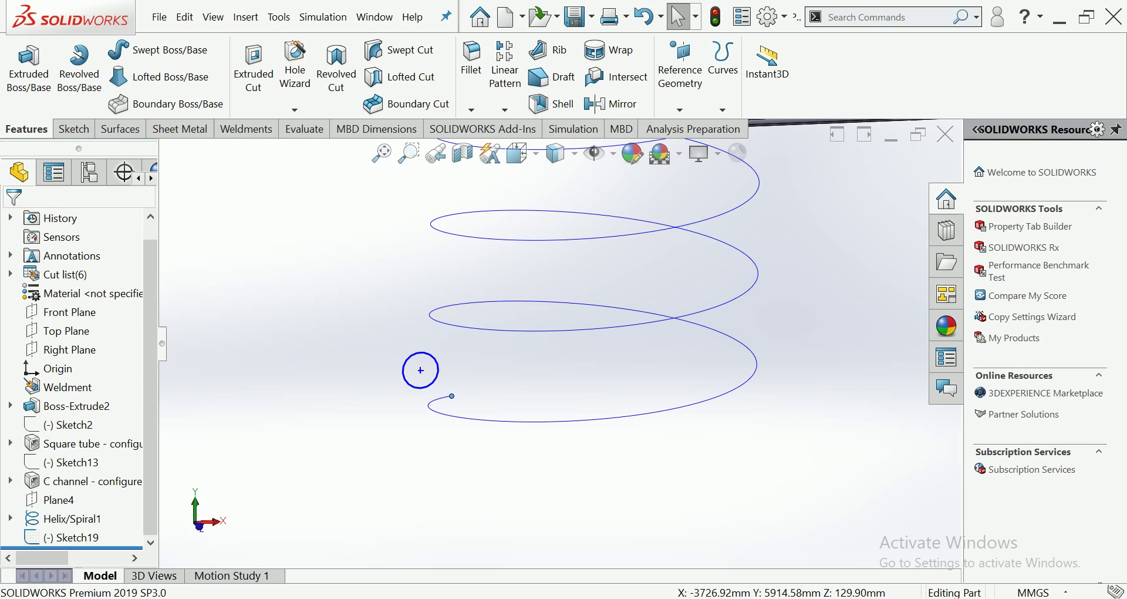
pyautogui.click(438, 370)
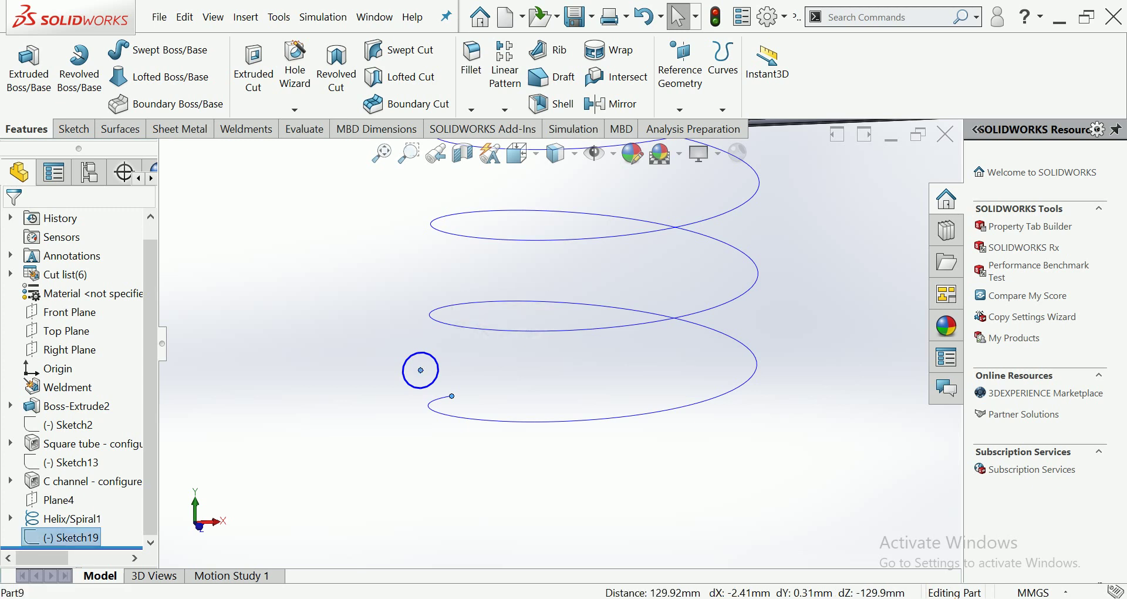
pyautogui.click(452, 396)
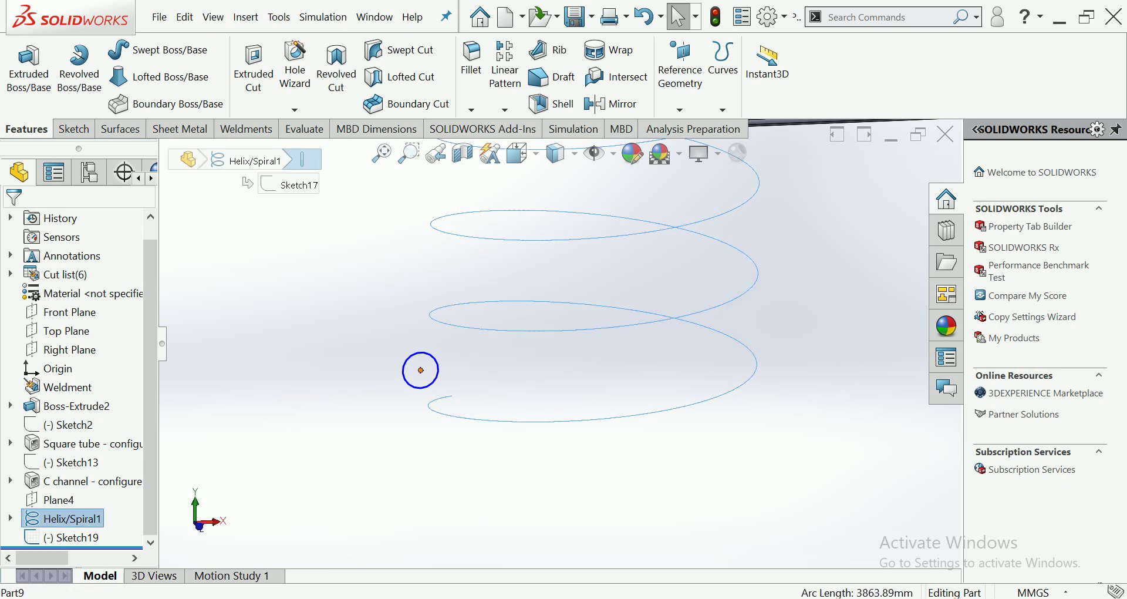
pyautogui.keyDown('ctrl'); pyautogui.click(420, 370); pyautogui.keyUp('ctrl')
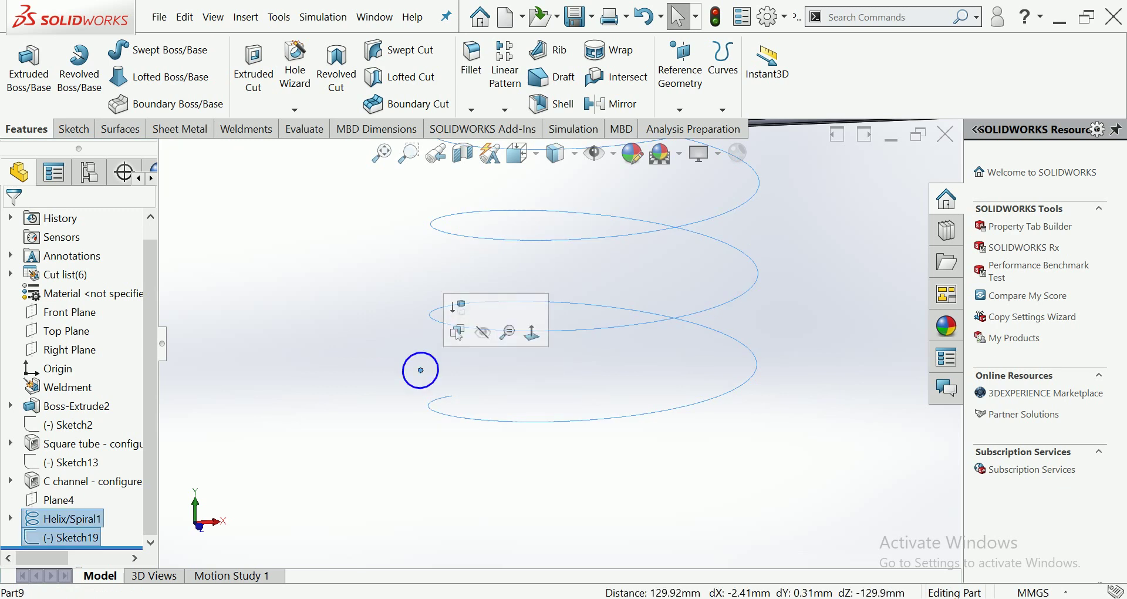
pyautogui.press('Escape')
pyautogui.click(420, 369)
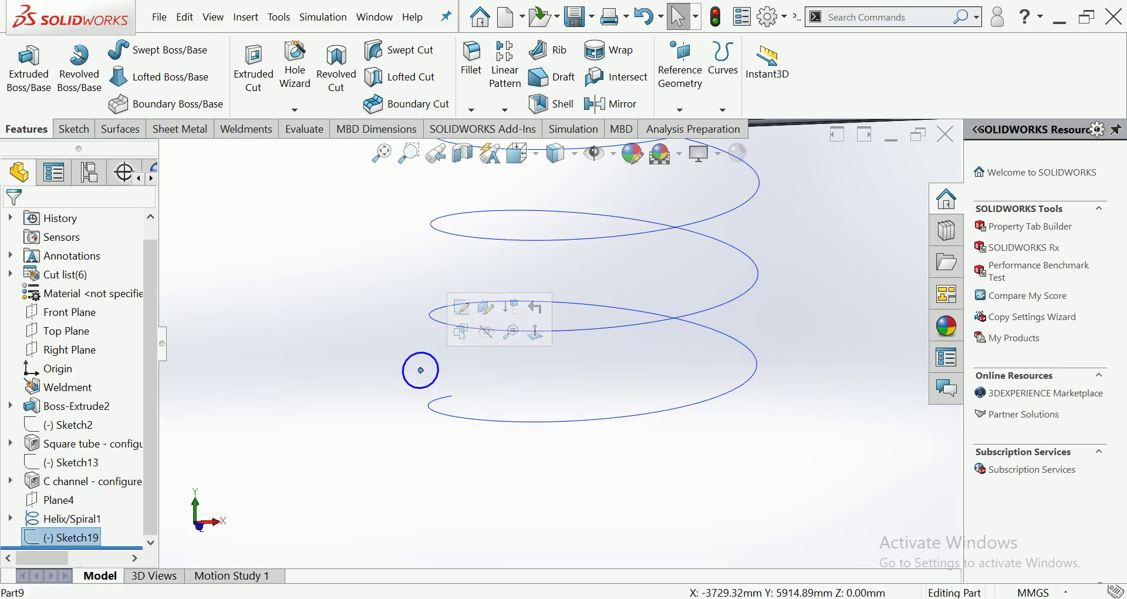
# Rotate the model to show the crossarm and spring, then begin a new sketch
pyautogui.moveTo(420, 369); pyautogui.dragTo(327, 320, button='middle')
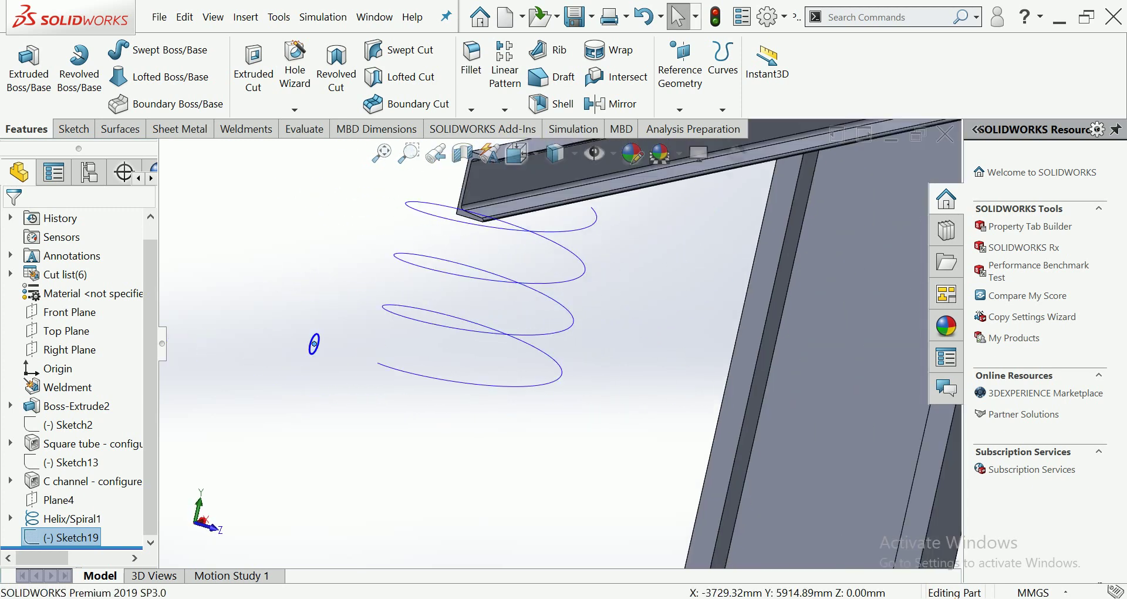
pyautogui.click(327, 320)
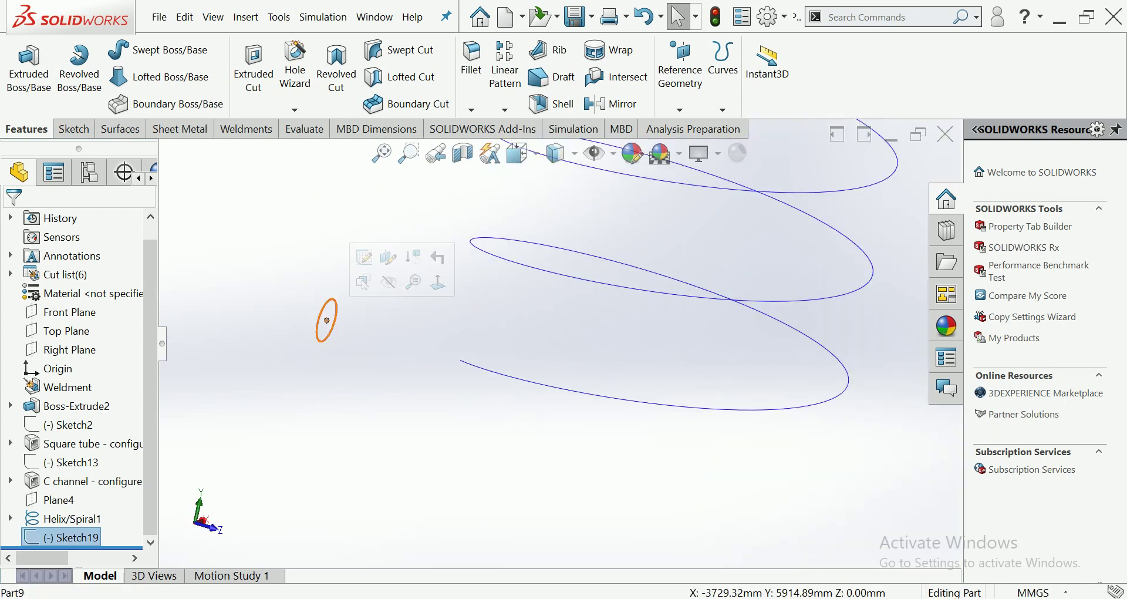
pyautogui.moveTo(324, 315)
pyautogui.mouseDown()
pyautogui.moveTo(498, 382)
pyautogui.moveTo(576, 391)
pyautogui.mouseUp()
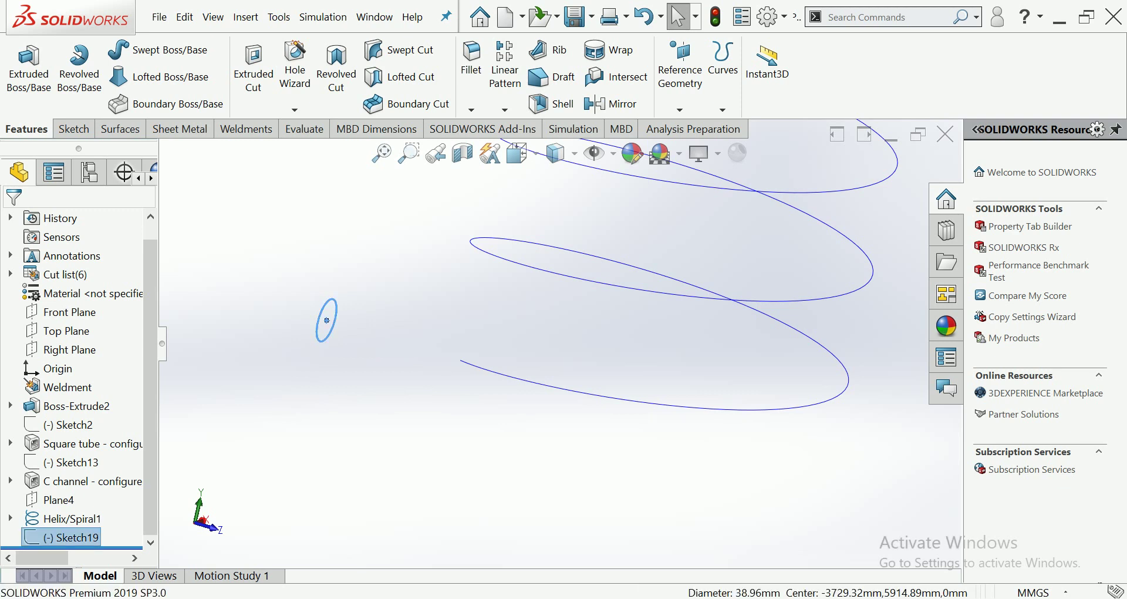
pyautogui.scroll(5, 560, 340)
pyautogui.scroll(2, 561, 340)
pyautogui.scroll(2, 560, 340)
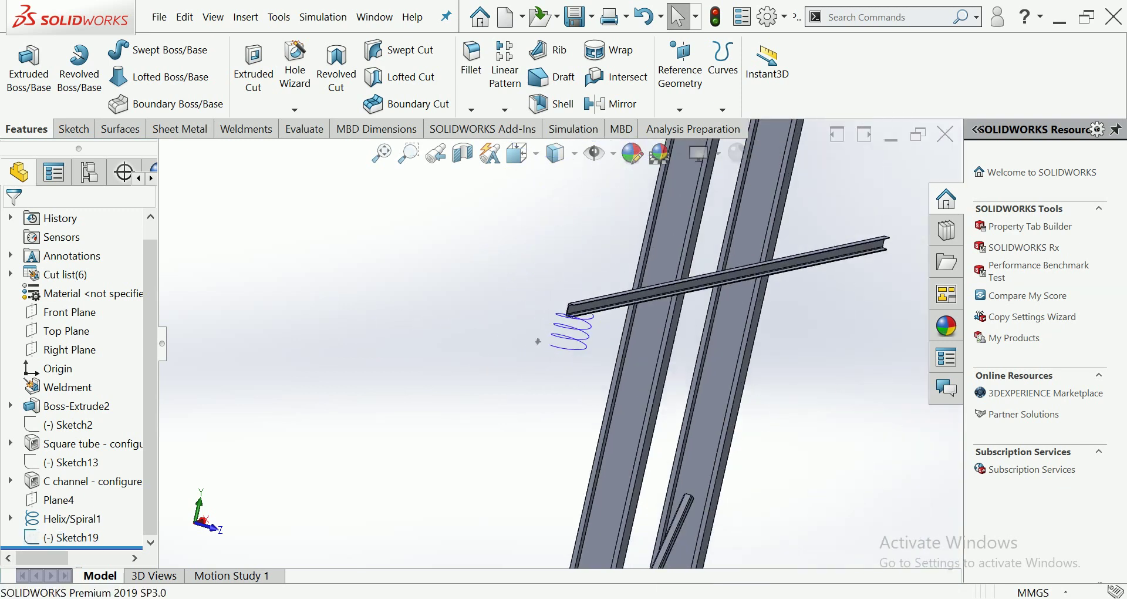
pyautogui.scroll(2, 561, 340)
pyautogui.moveTo(213, 395); pyautogui.dragTo(188, 387, button='middle')
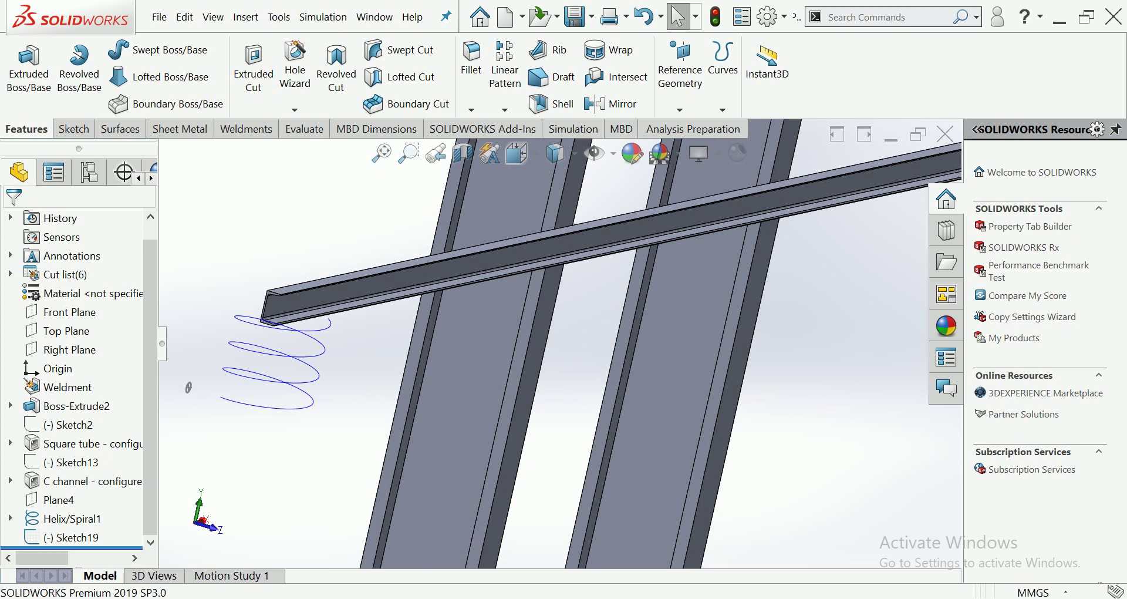
pyautogui.click(73, 129)
pyautogui.press('l')
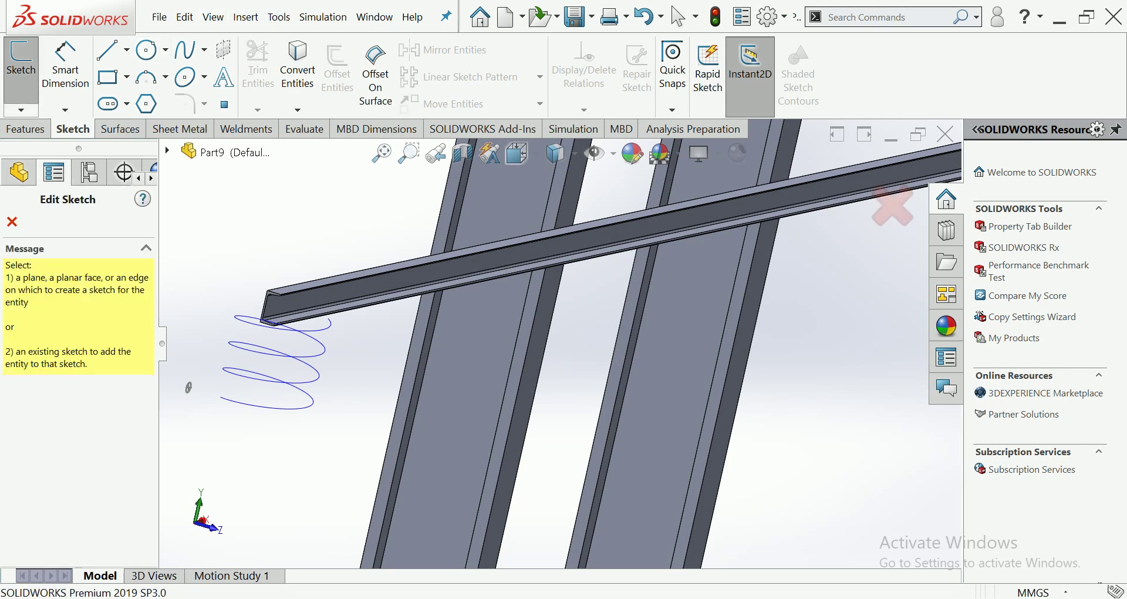
# Cancel the empty new sketch
pyautogui.scroll(-3, 185, 400)
pyautogui.scroll(-2, 185, 400)
pyautogui.scroll(-2, 185, 401)
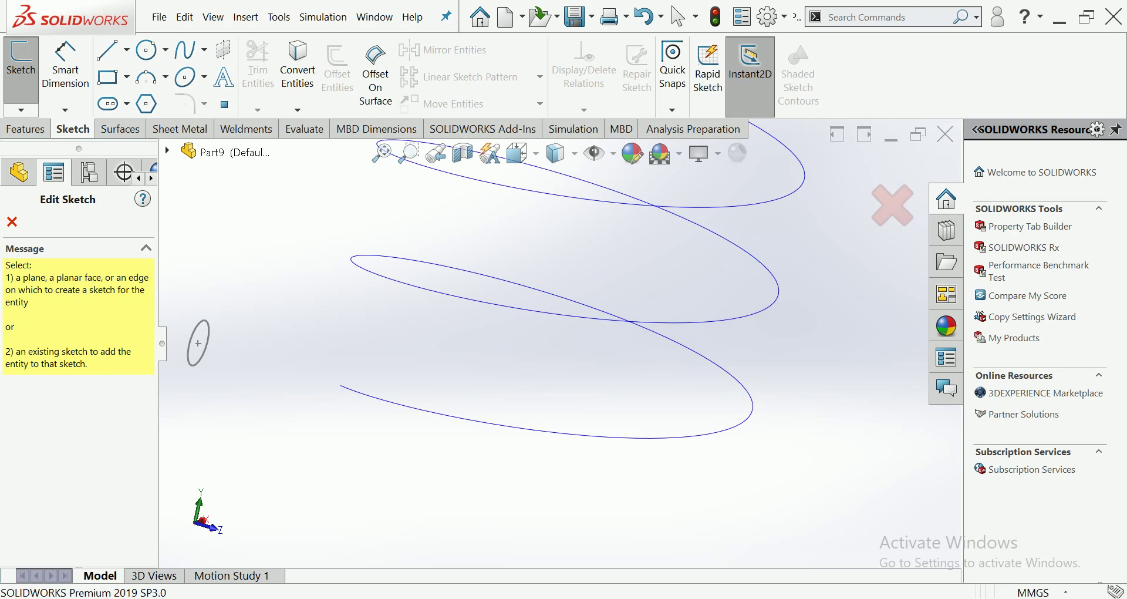
pyautogui.click(25, 129)
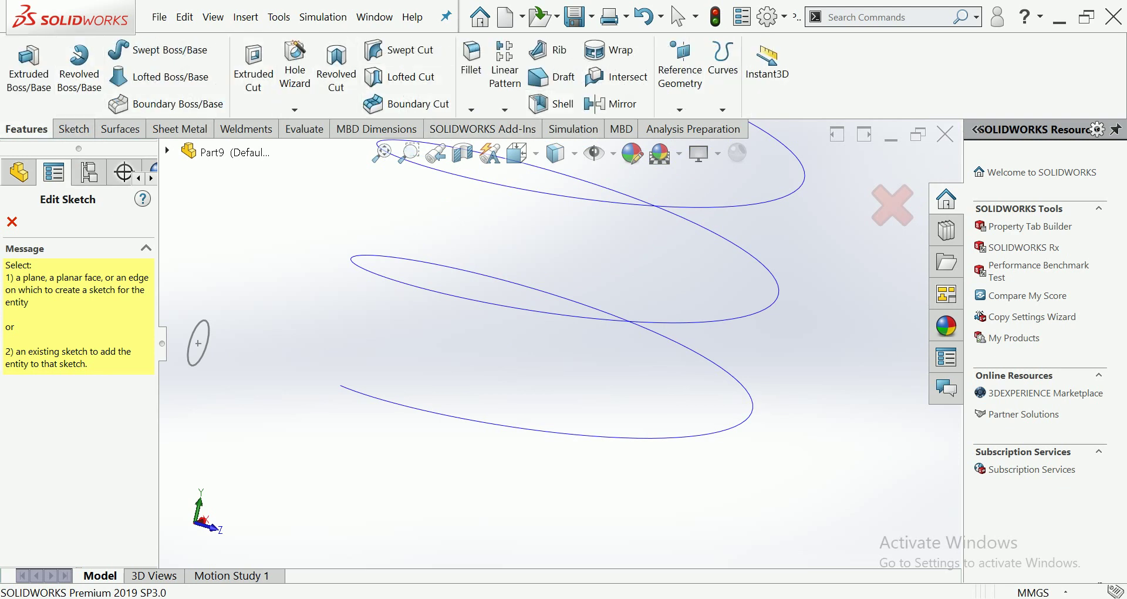
pyautogui.click(12, 221)
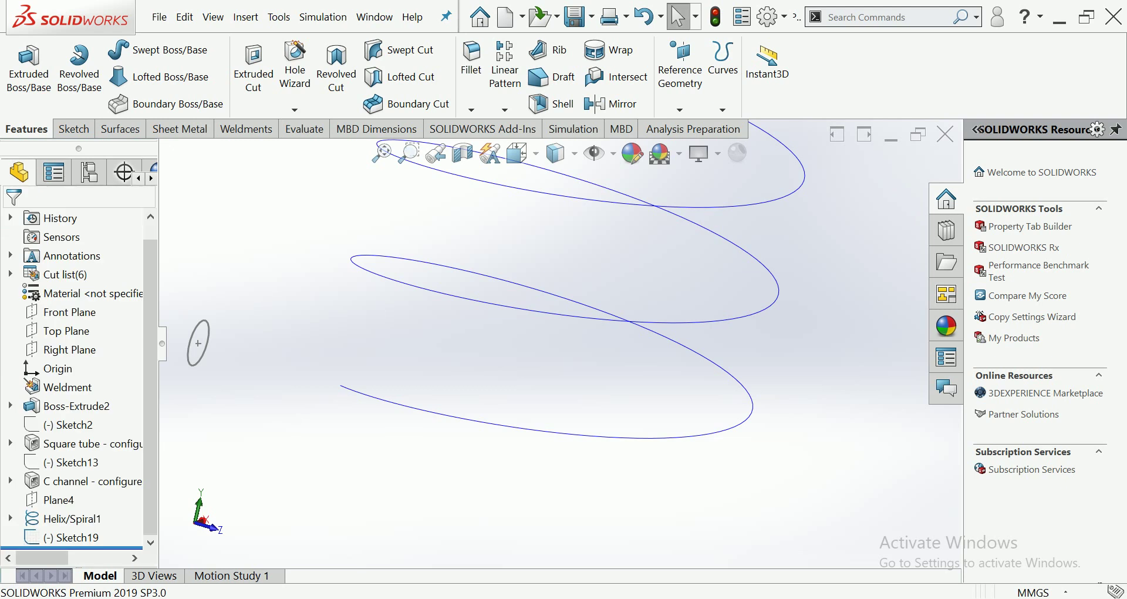
# Reopen Sketch19 for editing and delete its misplaced profile circle
pyautogui.scroll(5, 468, 343)
pyautogui.scroll(-5, 372, 341)
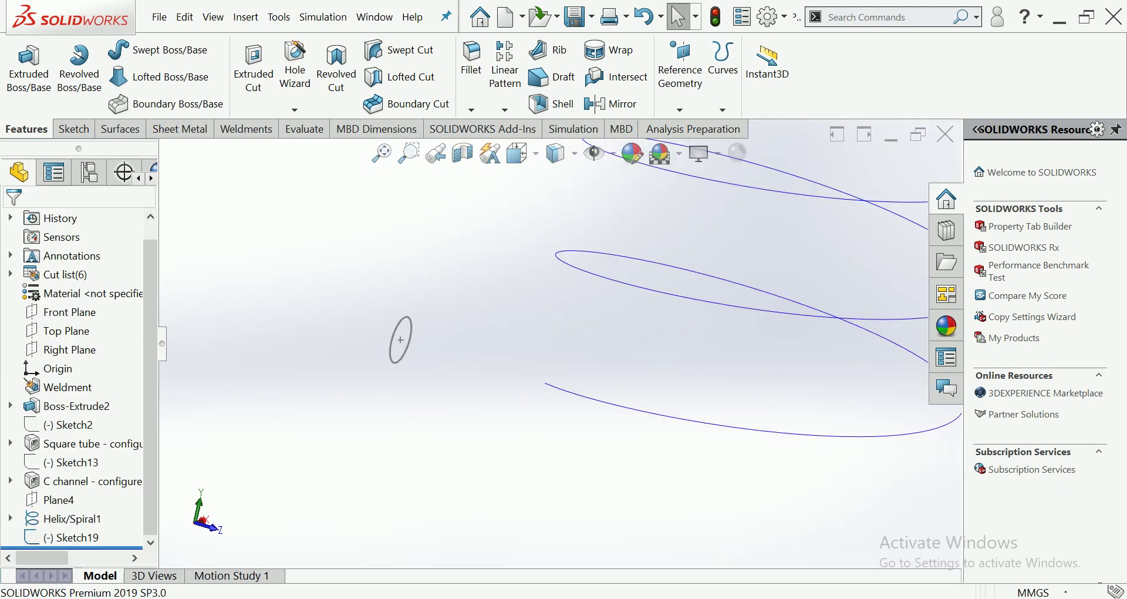
pyautogui.click(391, 343)
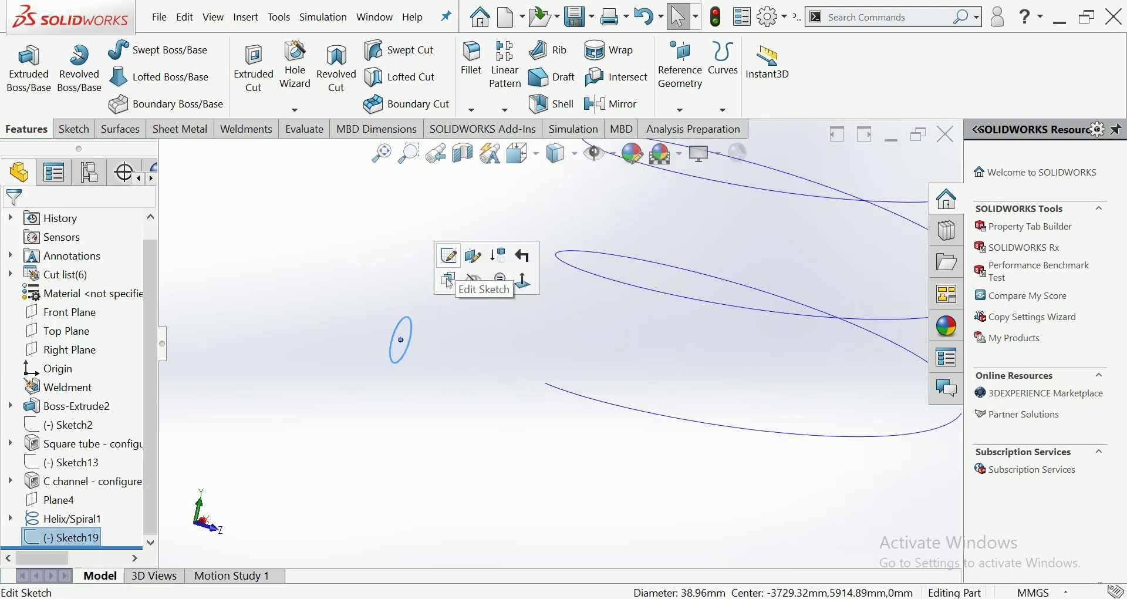
pyautogui.click(464, 270)
pyautogui.moveTo(401, 339)
pyautogui.mouseDown()
pyautogui.moveTo(380, 332)
pyautogui.moveTo(640, 405)
pyautogui.mouseUp()
pyautogui.moveTo(391, 320)
pyautogui.mouseDown()
pyautogui.moveTo(452, 193)
pyautogui.moveTo(413, 317)
pyautogui.mouseUp()
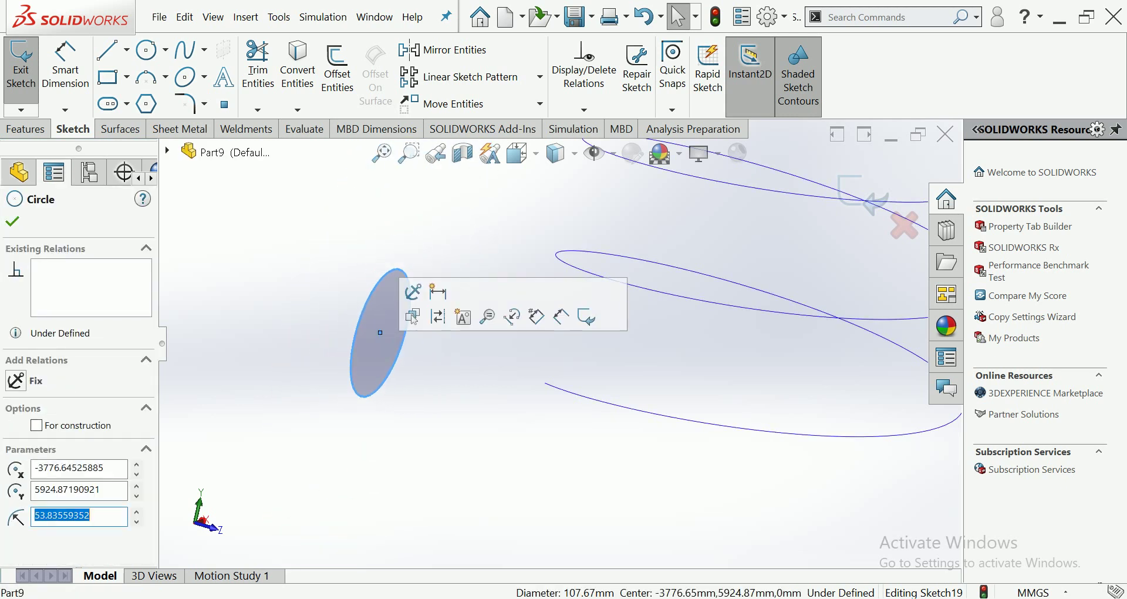
pyautogui.press('Delete')
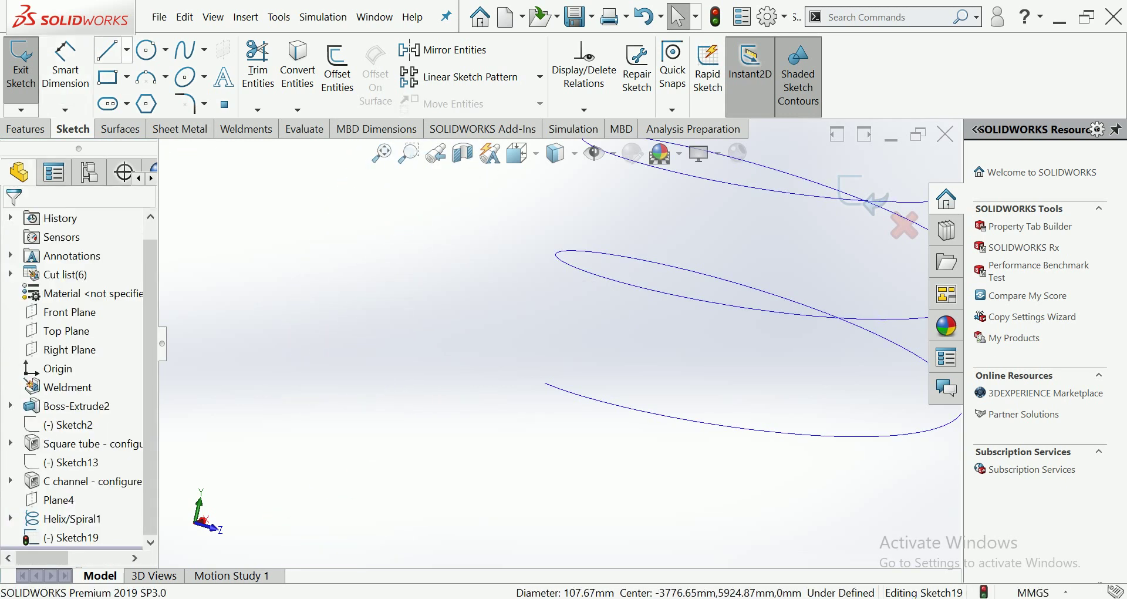
# In Front view, draw a circle centred on the helix's lower end
pyautogui.scroll(-3, 740, 293)
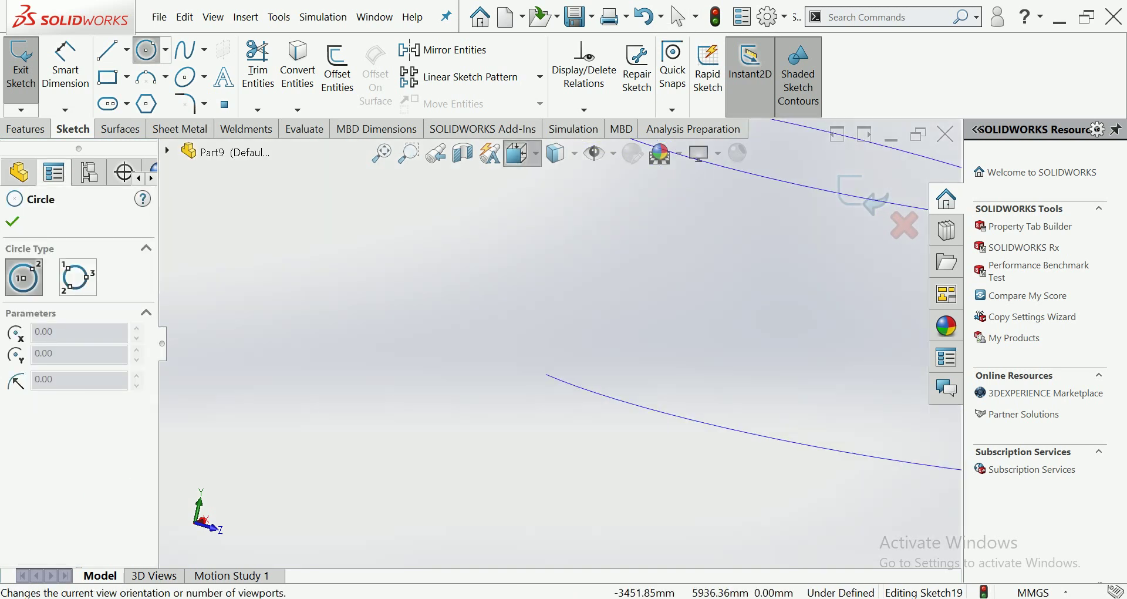
pyautogui.click(516, 152)
pyautogui.click(631, 265)
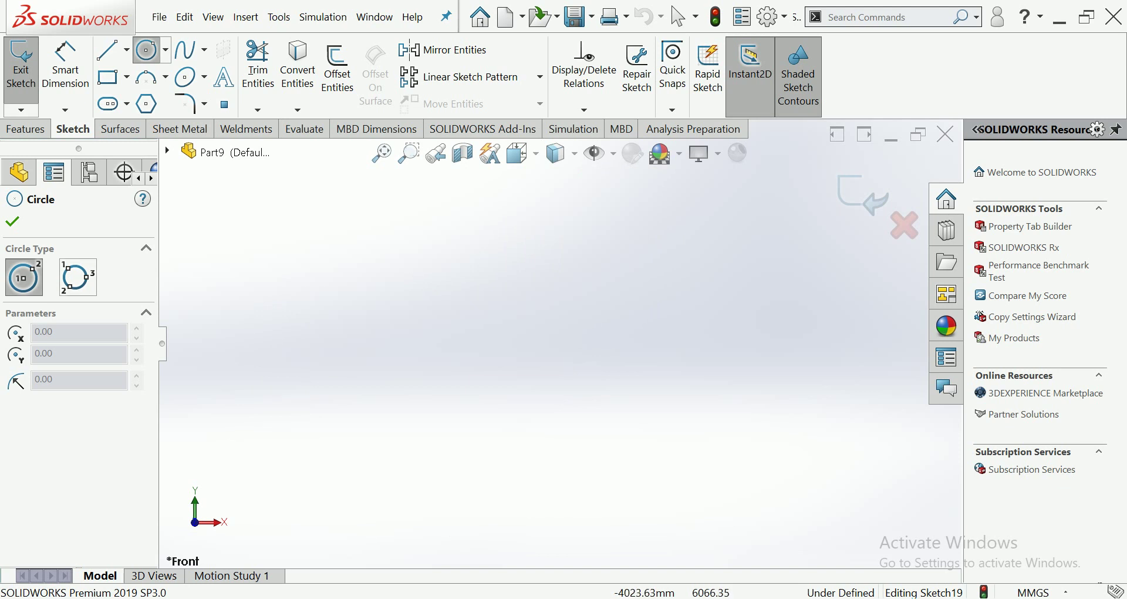
pyautogui.click(382, 154)
pyautogui.scroll(-3, 486, 293)
pyautogui.scroll(-3, 490, 323)
pyautogui.click(450, 333)
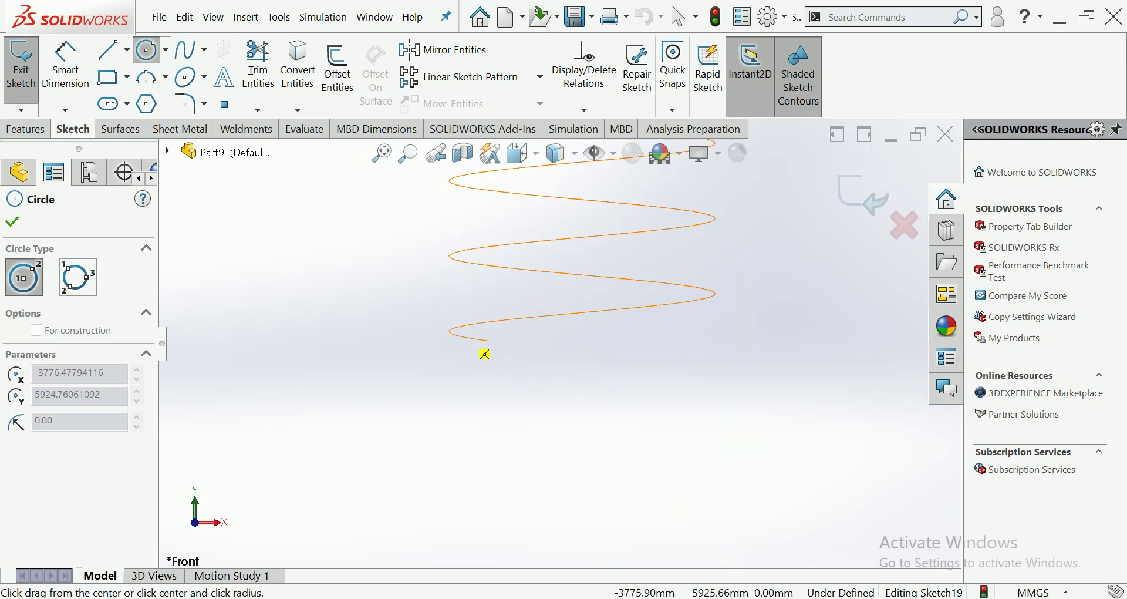
pyautogui.click(461, 333)
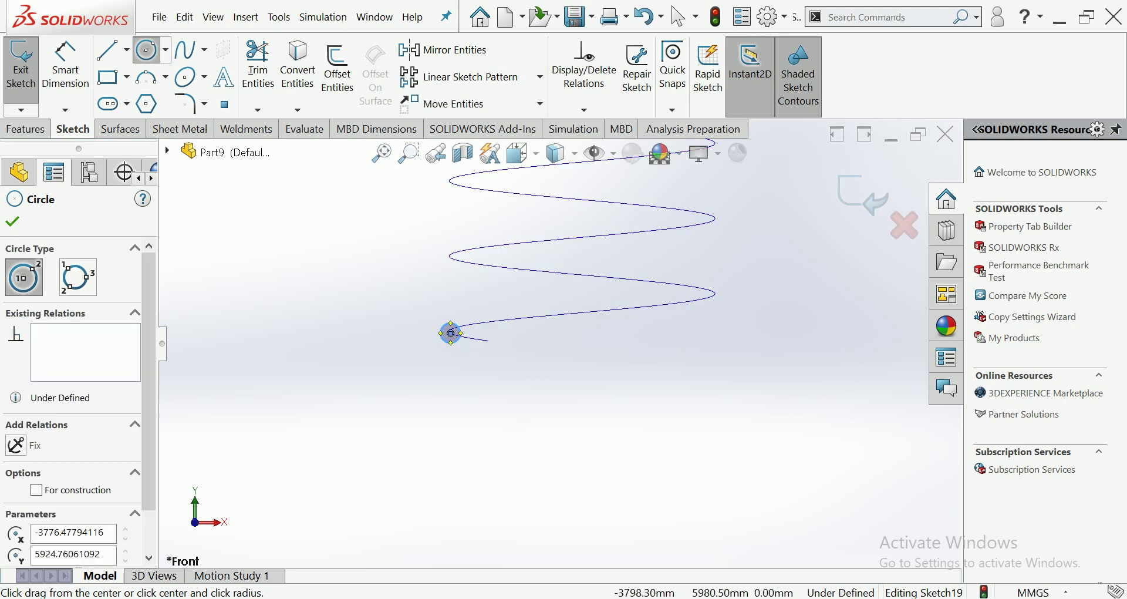
pyautogui.press('Escape')
# Dimension the circle's diameter to 24 mm
pyautogui.press('d')
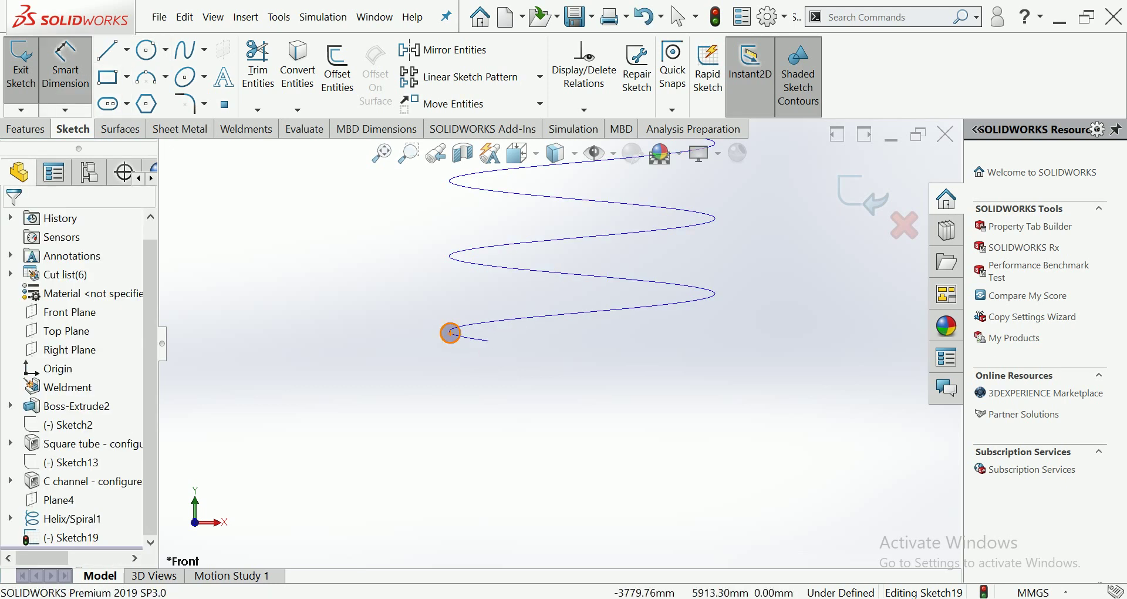
pyautogui.click(450, 333)
pyautogui.click(364, 343)
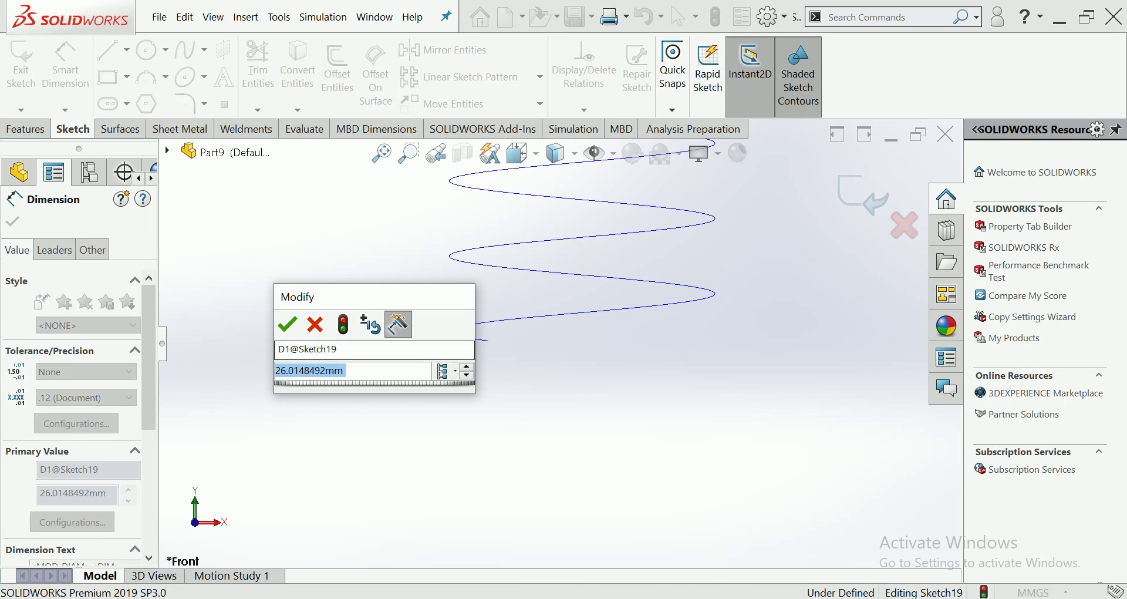
pyautogui.write('24')
pyautogui.press('Return')
pyautogui.press('Escape')
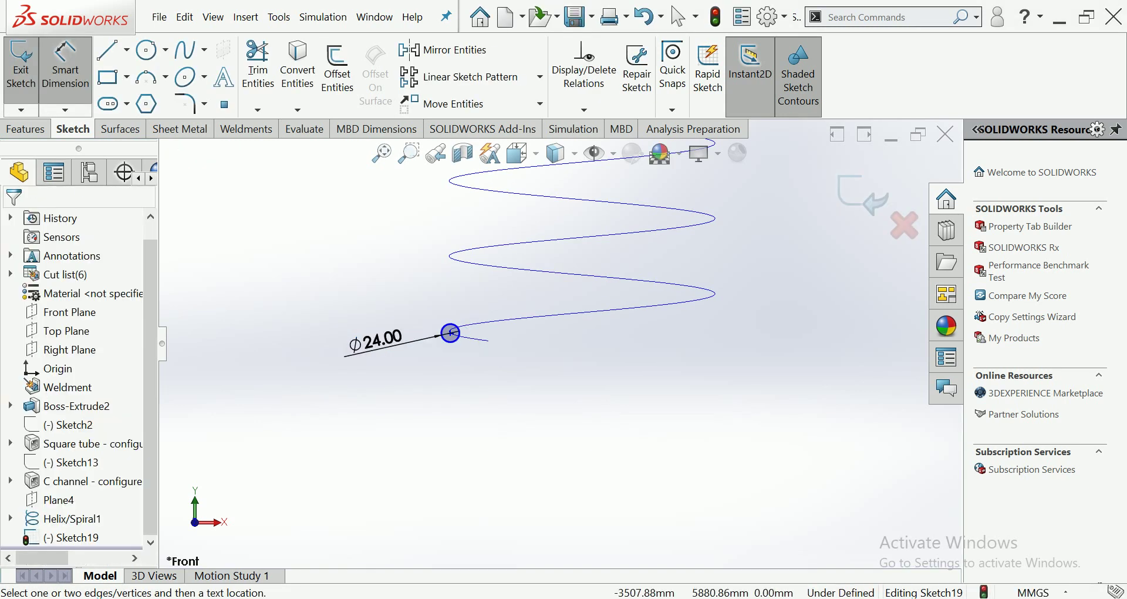
# Exit the sketch and try a loft from the circle to the helix, then cancel it
pyautogui.hotkey('ctrl', 'b')
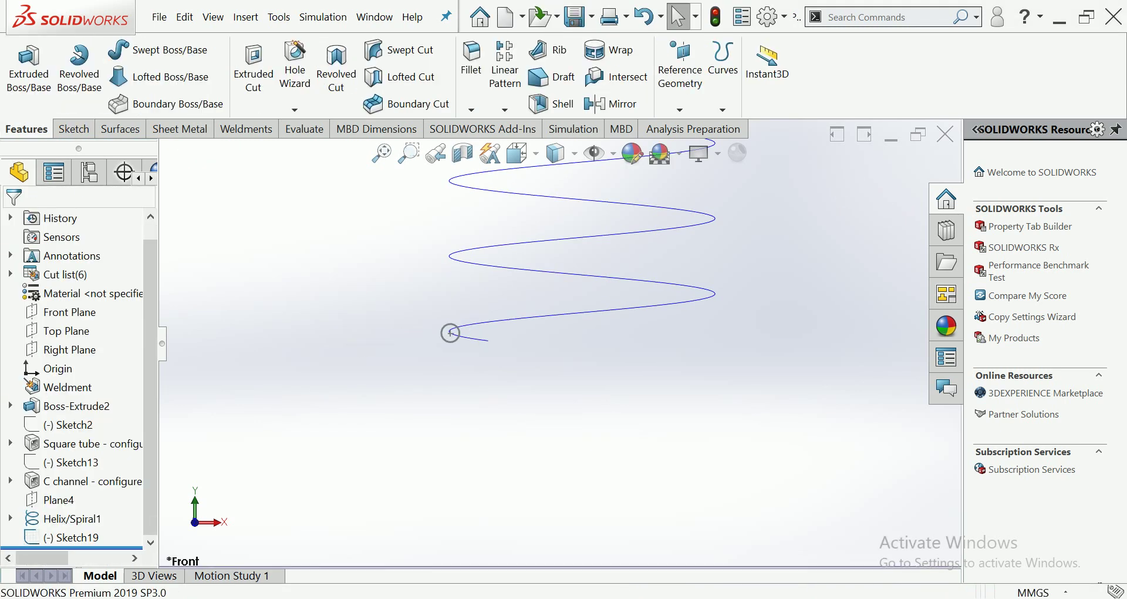
pyautogui.click(164, 77)
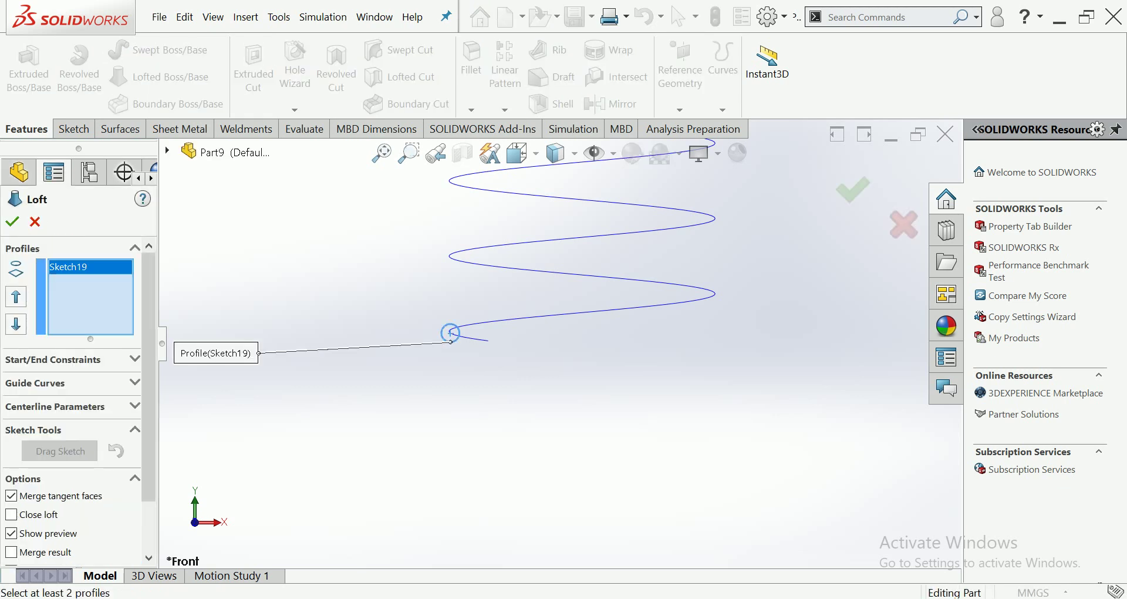
pyautogui.click(485, 340)
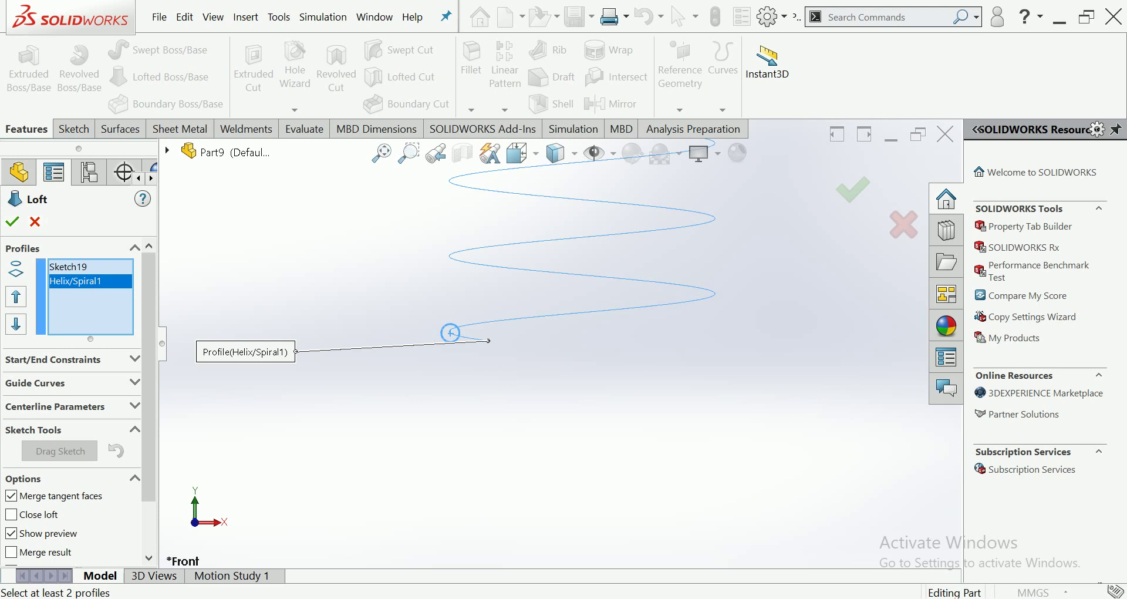
pyautogui.click(35, 221)
# Sweep the Sketch19 circle along Helix/Spiral1 as the path
pyautogui.click(164, 50)
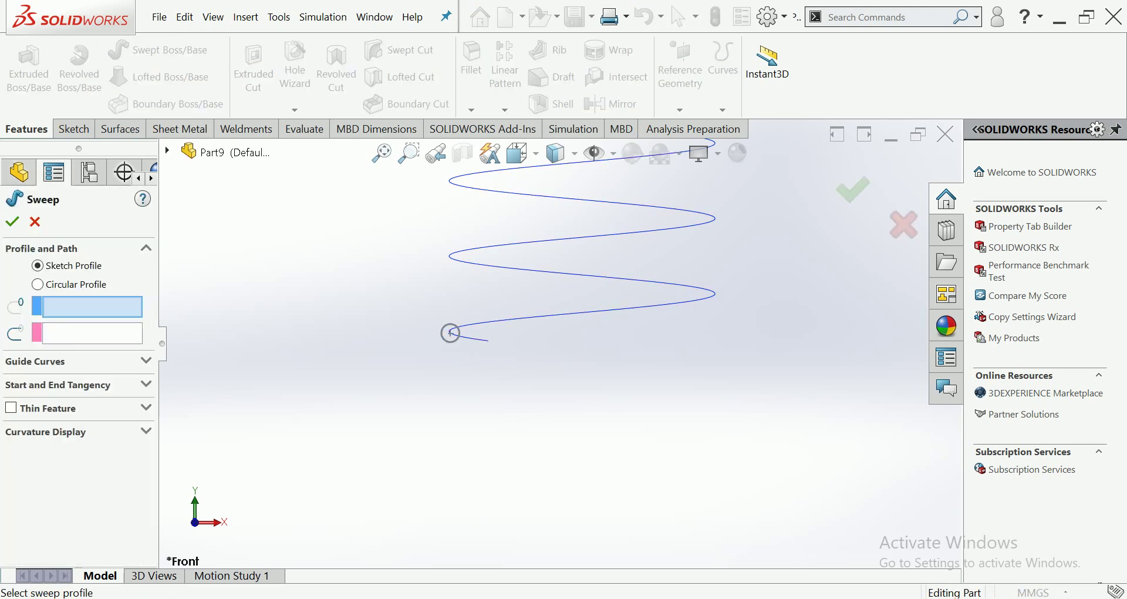
pyautogui.click(450, 333)
pyautogui.click(450, 333)
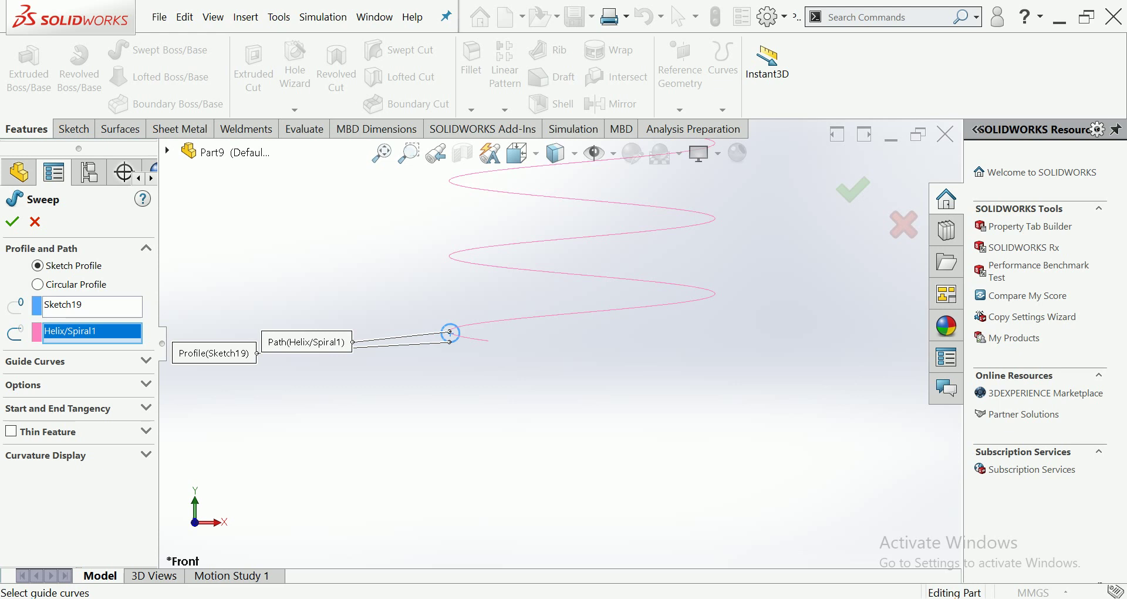
pyautogui.click(11, 221)
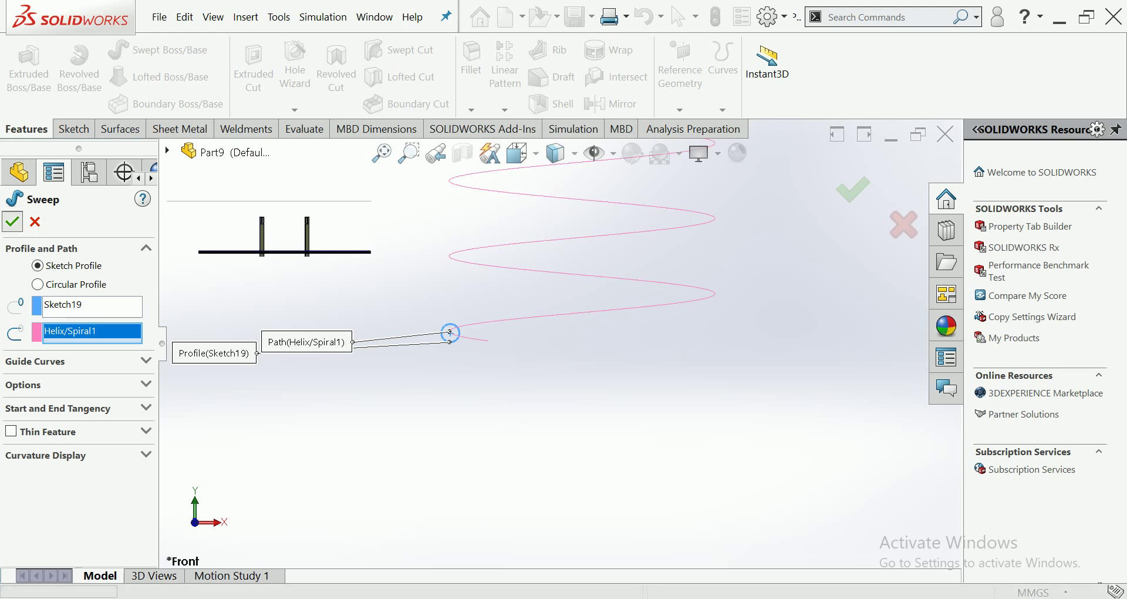
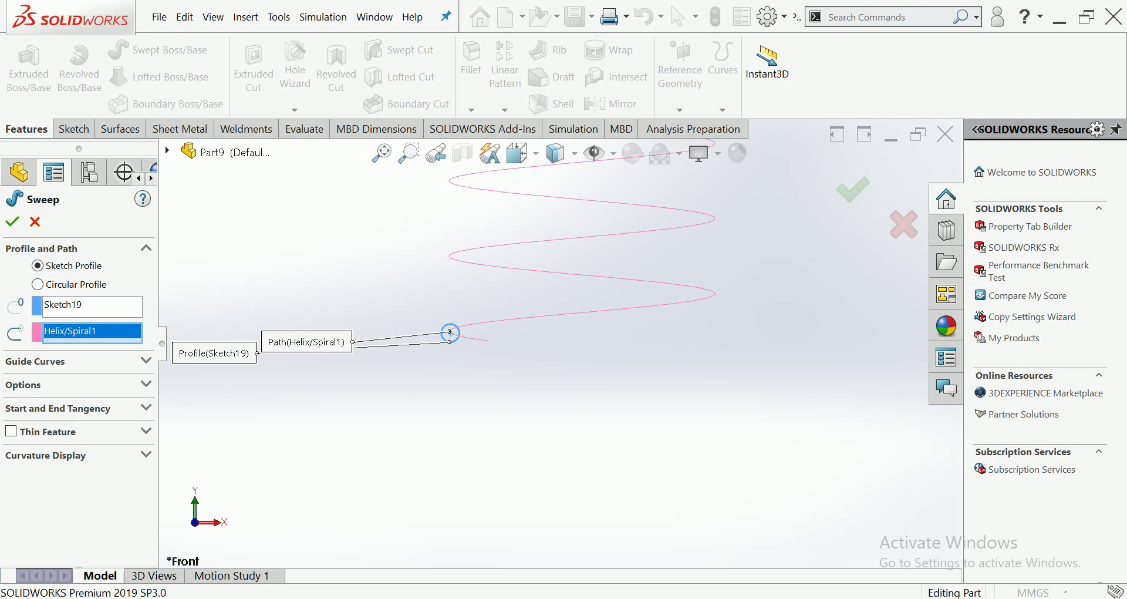
# Sweep a 40 mm diameter circular profile along Helix/Spiral1 to form the coil spring
pyautogui.click(37, 284)
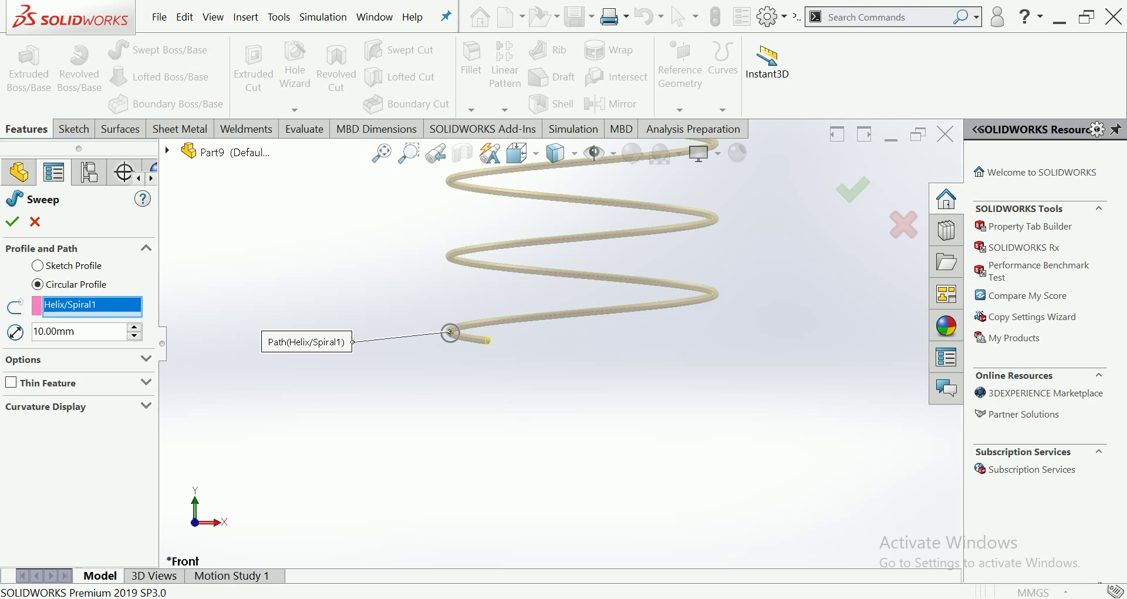
pyautogui.write('40')
pyautogui.press('Return')
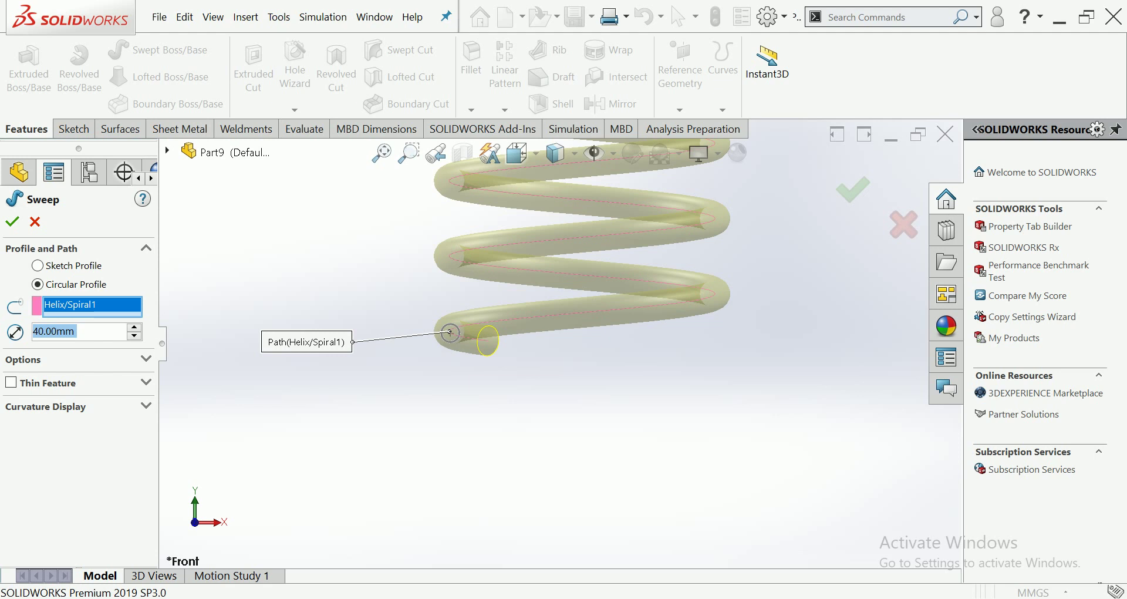
pyautogui.scroll(3, 469, 434)
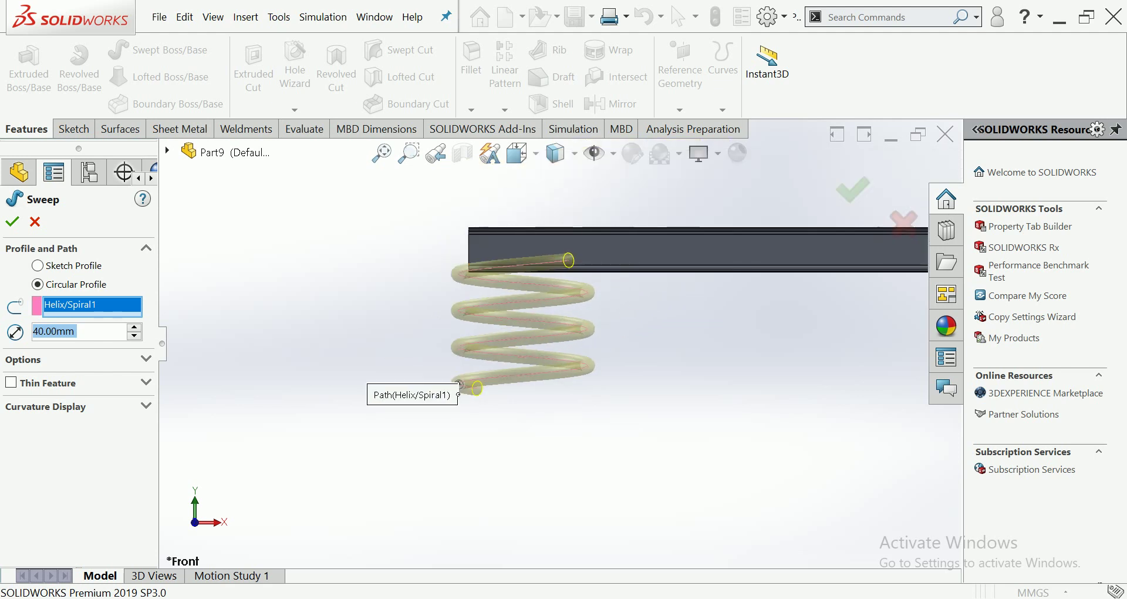
pyautogui.press('Return')
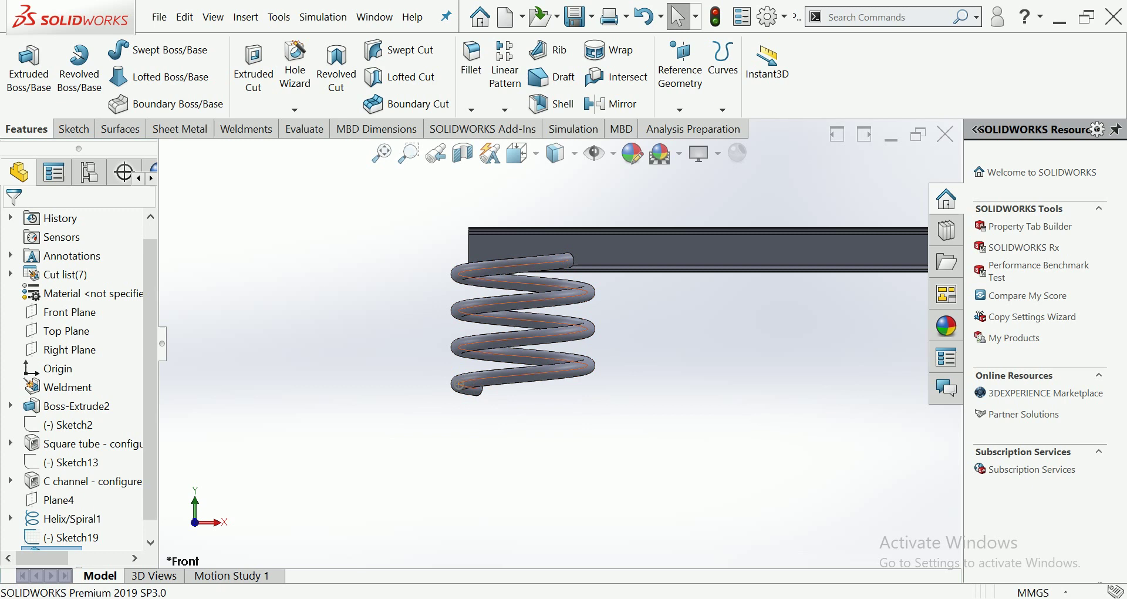
# Hide the Helix/Spiral1 path curve
pyautogui.scroll(5, 560, 355)
pyautogui.scroll(2, 543, 358)
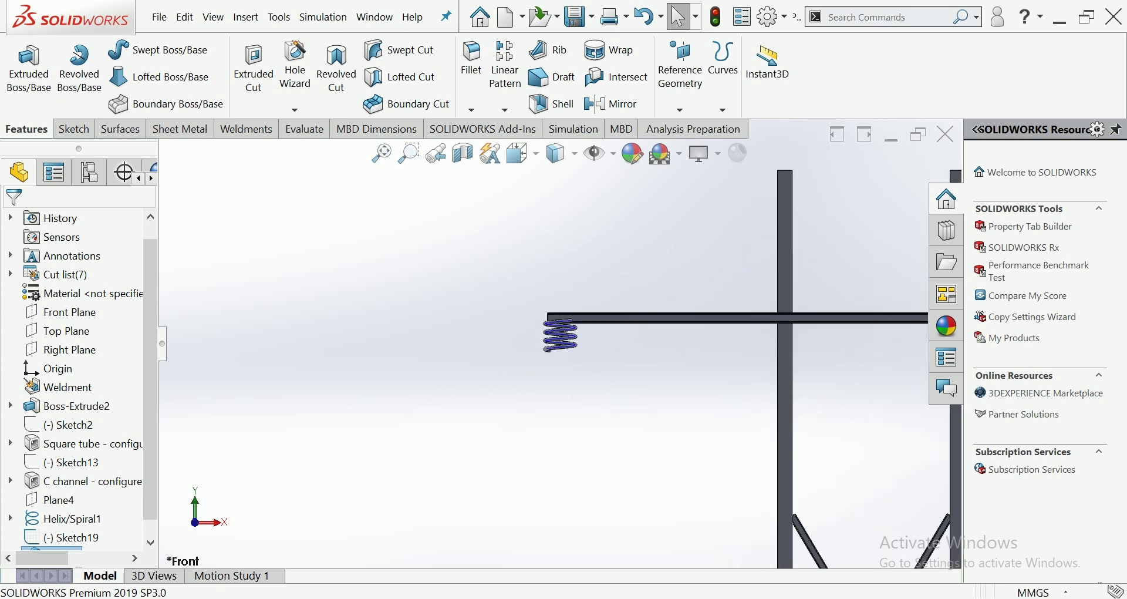
pyautogui.scroll(-8, 543, 357)
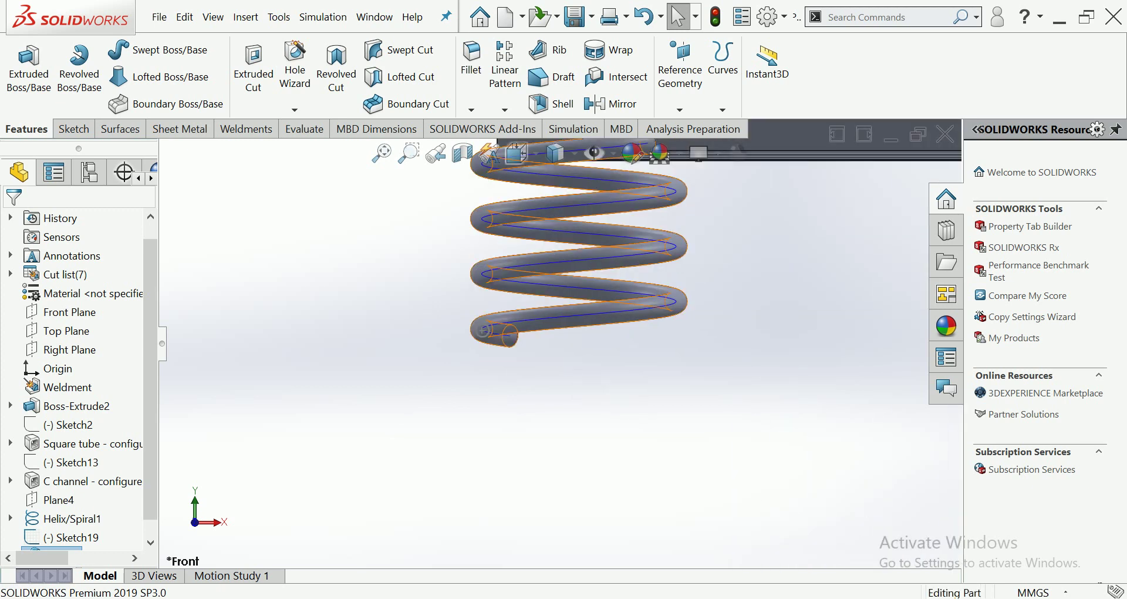
pyautogui.click(649, 237)
pyautogui.click(685, 273)
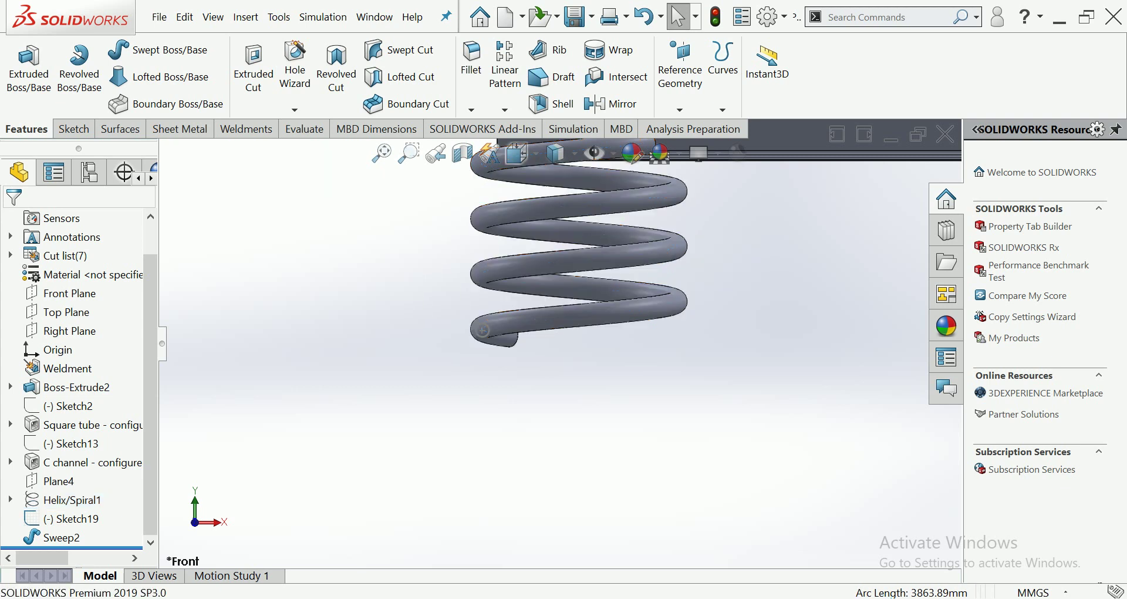
# Mirror the Sweep2 spring body across the Right Plane to the other crossarm end
pyautogui.scroll(4, 434, 346)
pyautogui.scroll(3, 434, 346)
pyautogui.scroll(3, 434, 346)
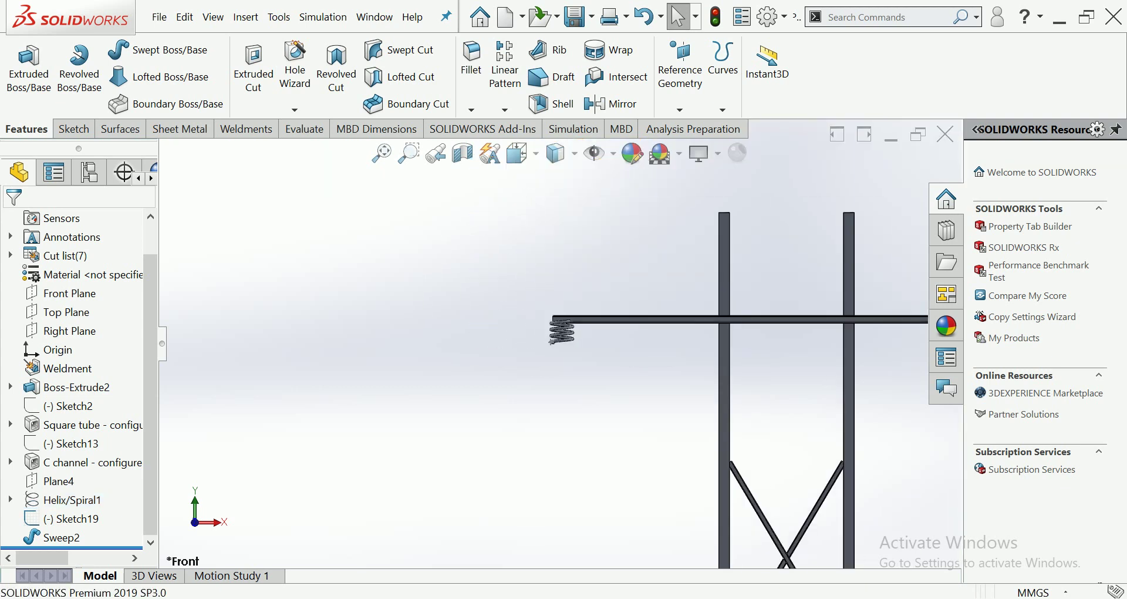
pyautogui.scroll(1, 434, 346)
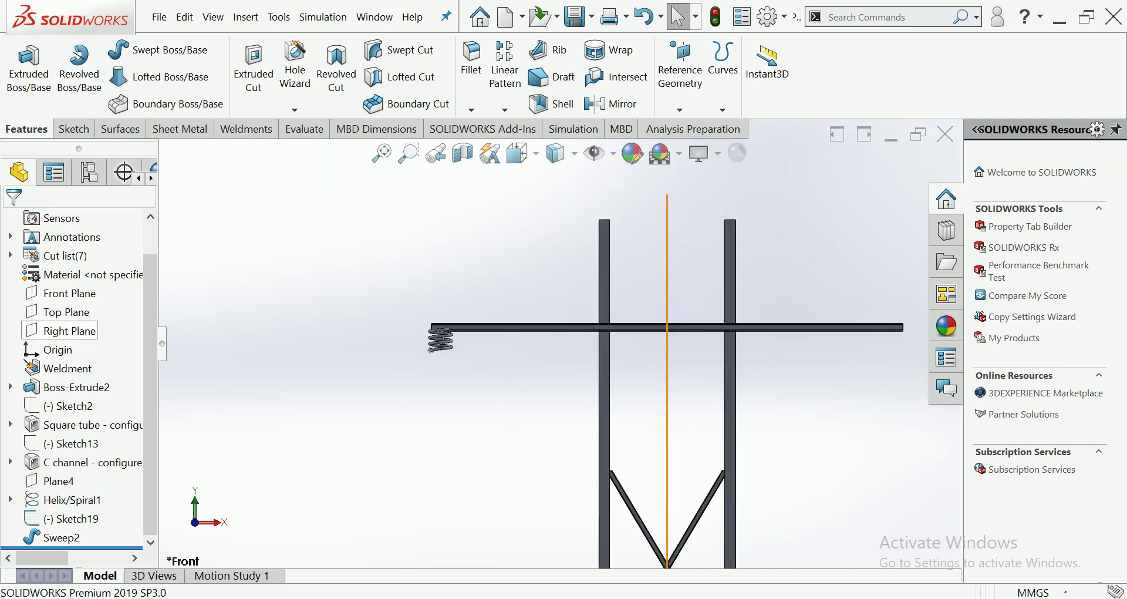
pyautogui.click(70, 330)
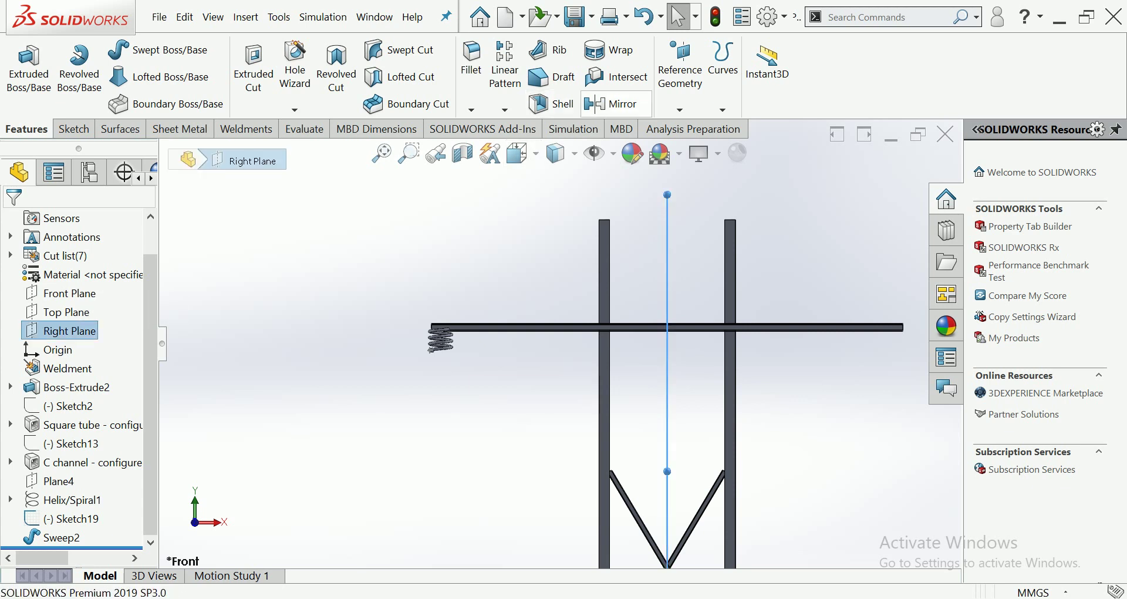
pyautogui.click(610, 104)
pyautogui.scroll(-3, 430, 341)
pyautogui.scroll(-3, 430, 341)
pyautogui.click(423, 372)
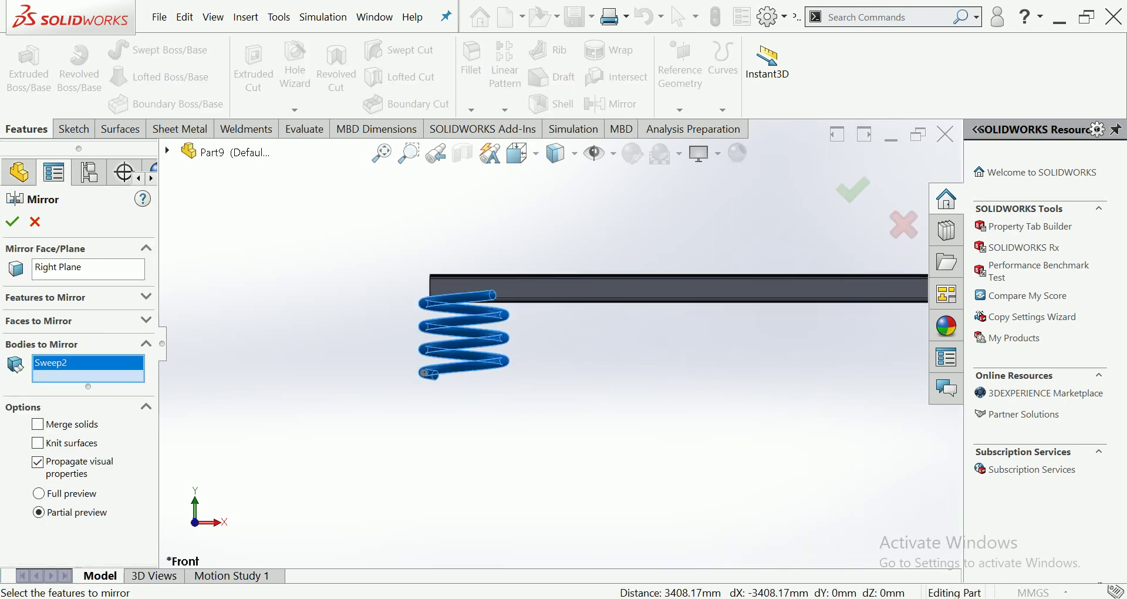
pyautogui.click(12, 222)
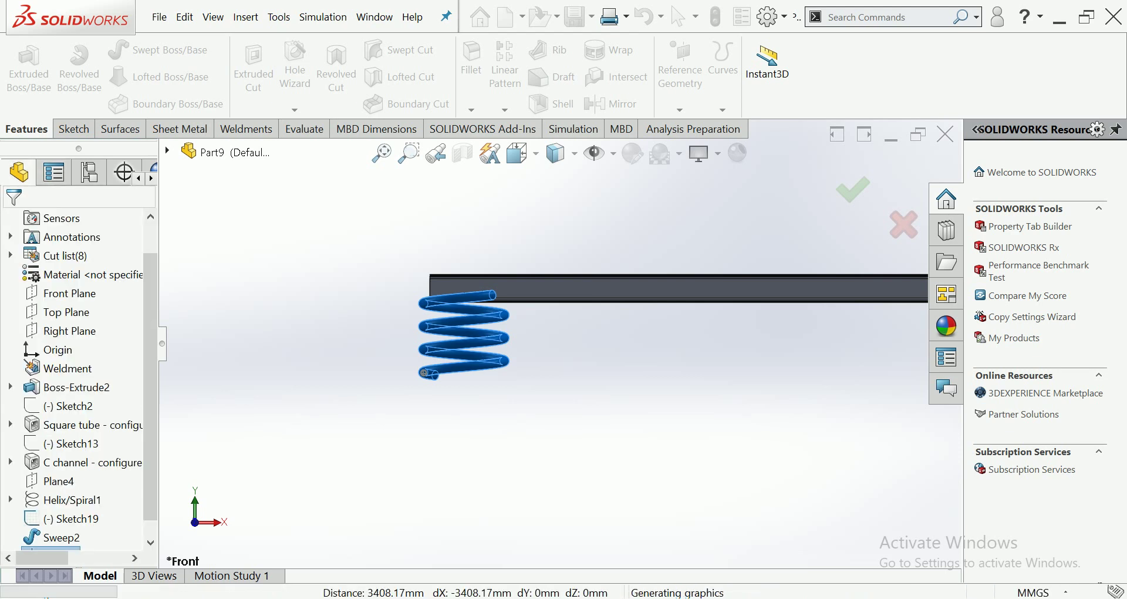
# Pan and zoom to centre the frame, then orbit to see the leg's bottom end
pyautogui.scroll(2, 566, 344)
pyautogui.scroll(2, 565, 344)
pyautogui.keyDown('ctrl'); pyautogui.moveTo(646, 352); pyautogui.dragTo(566, 344, button='middle'); pyautogui.keyUp('ctrl')
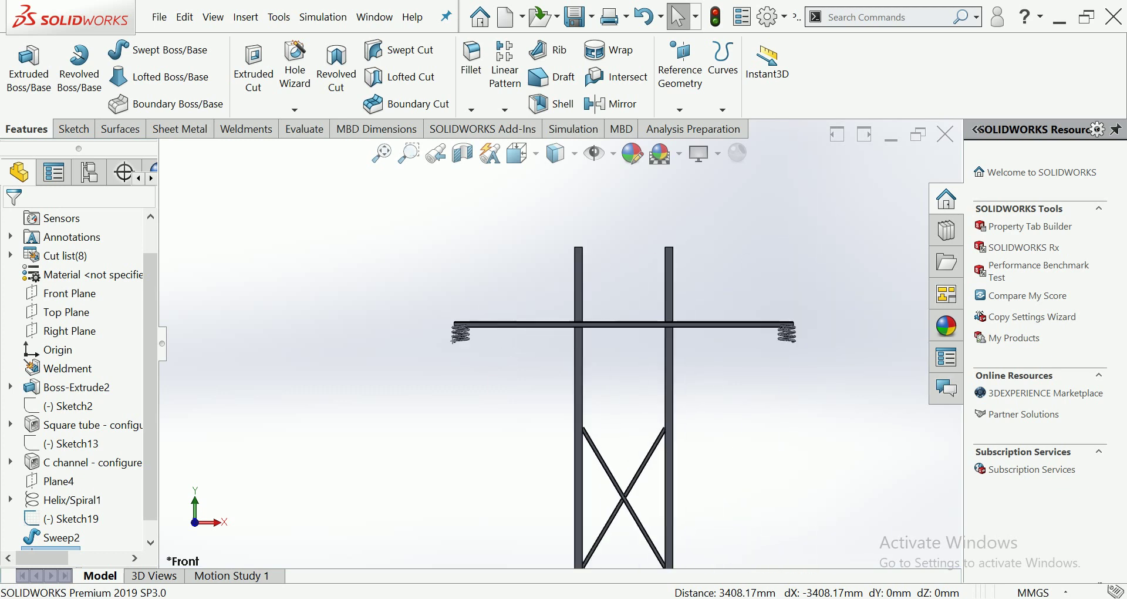
pyautogui.scroll(1, 560, 344)
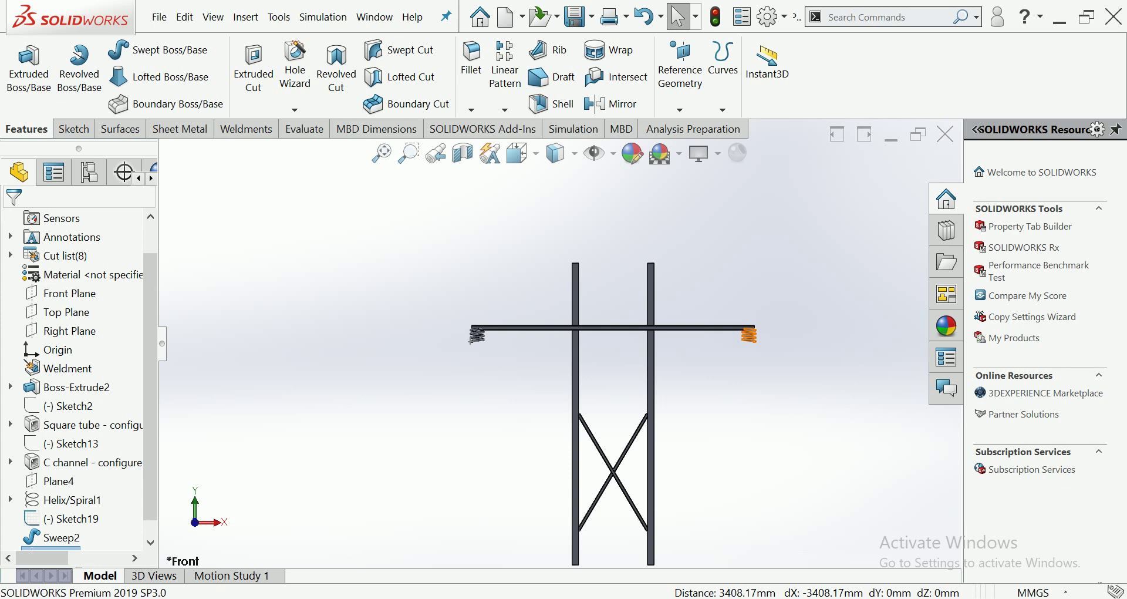
pyautogui.scroll(-1, 584, 376)
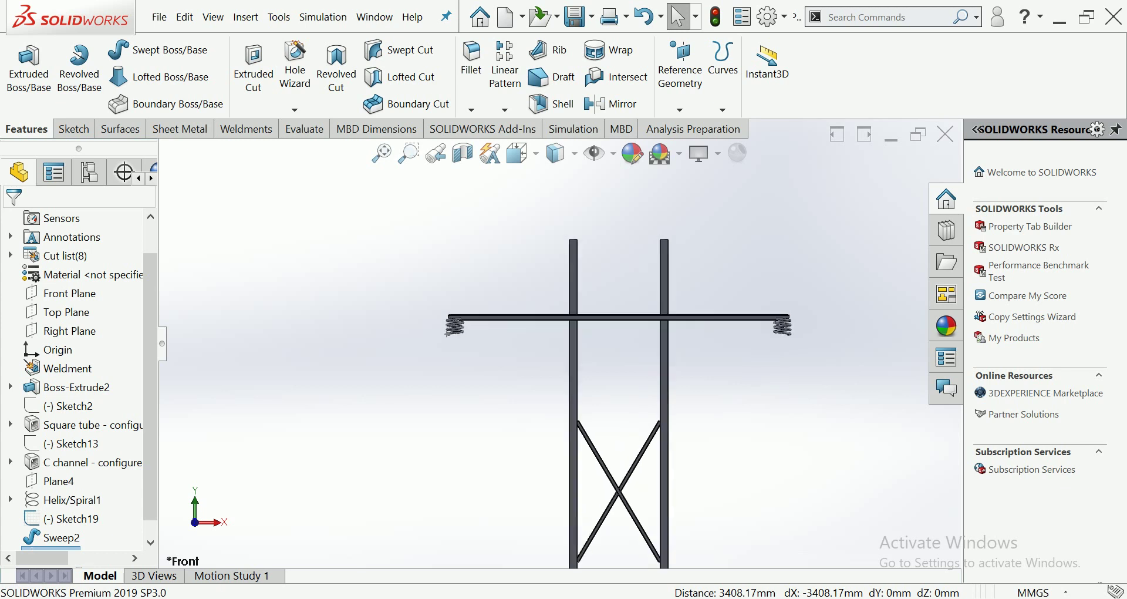
pyautogui.scroll(1, 249, 241)
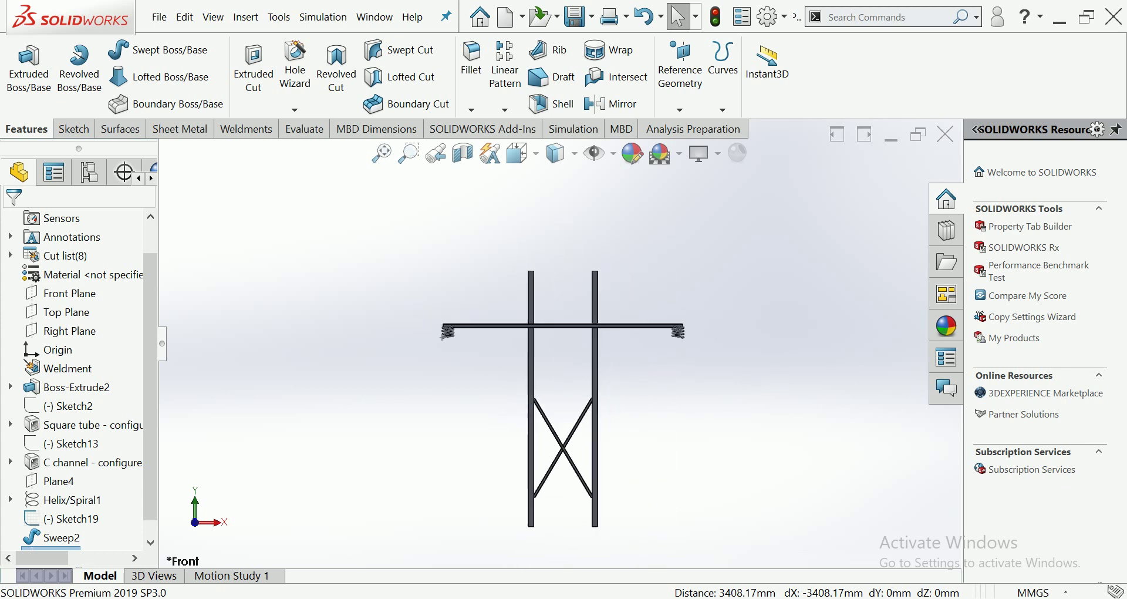
pyautogui.scroll(-2, 525, 528)
pyautogui.scroll(-2, 525, 528)
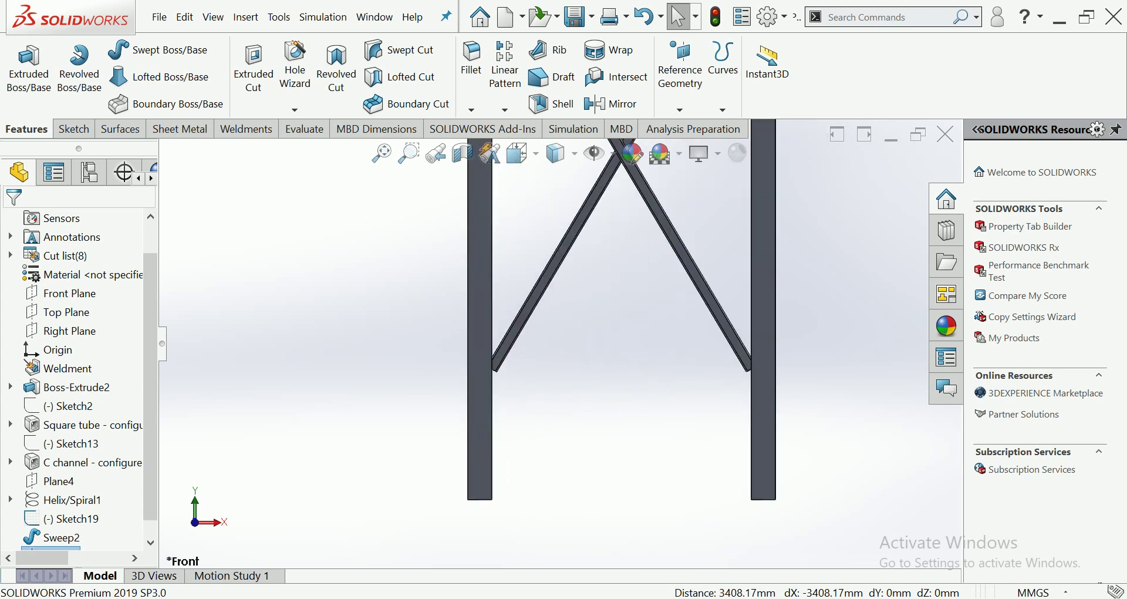
pyautogui.scroll(-2, 525, 528)
pyautogui.scroll(-1, 525, 528)
pyautogui.moveTo(497, 441); pyautogui.dragTo(498, 431, button='middle')
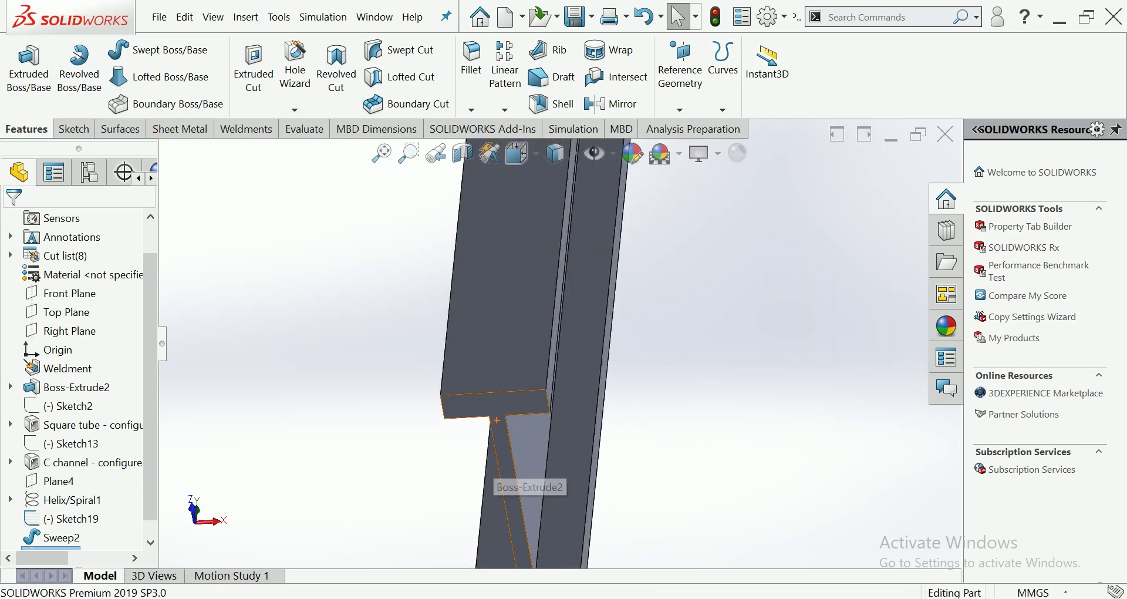
# Start a new sketch on the leg's end face and view it from the bottom
pyautogui.click(498, 431)
pyautogui.click(560, 368)
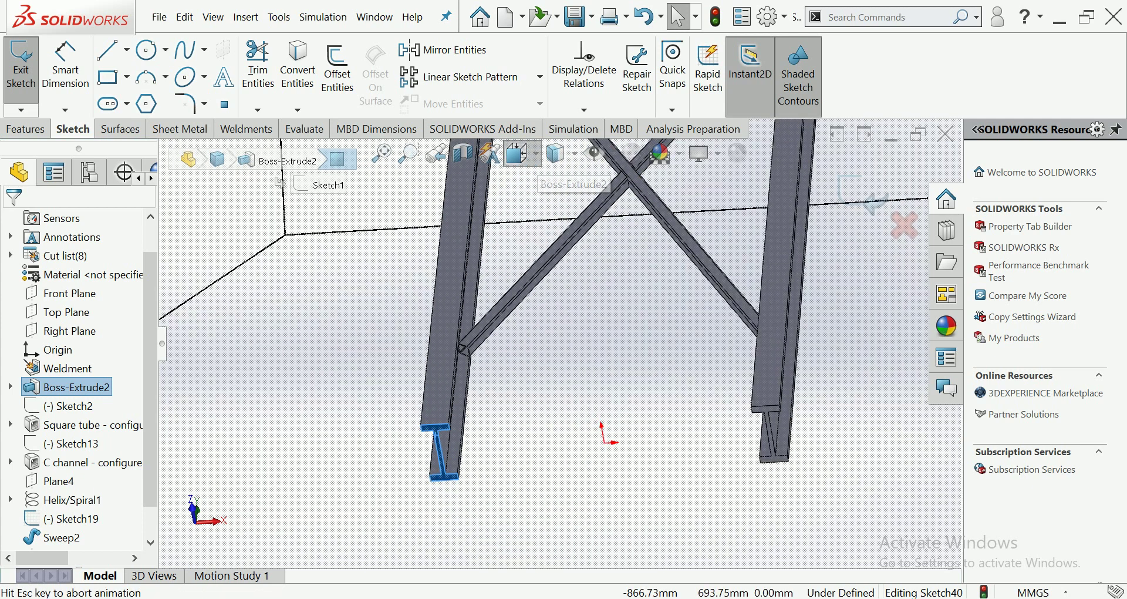
pyautogui.click(517, 153)
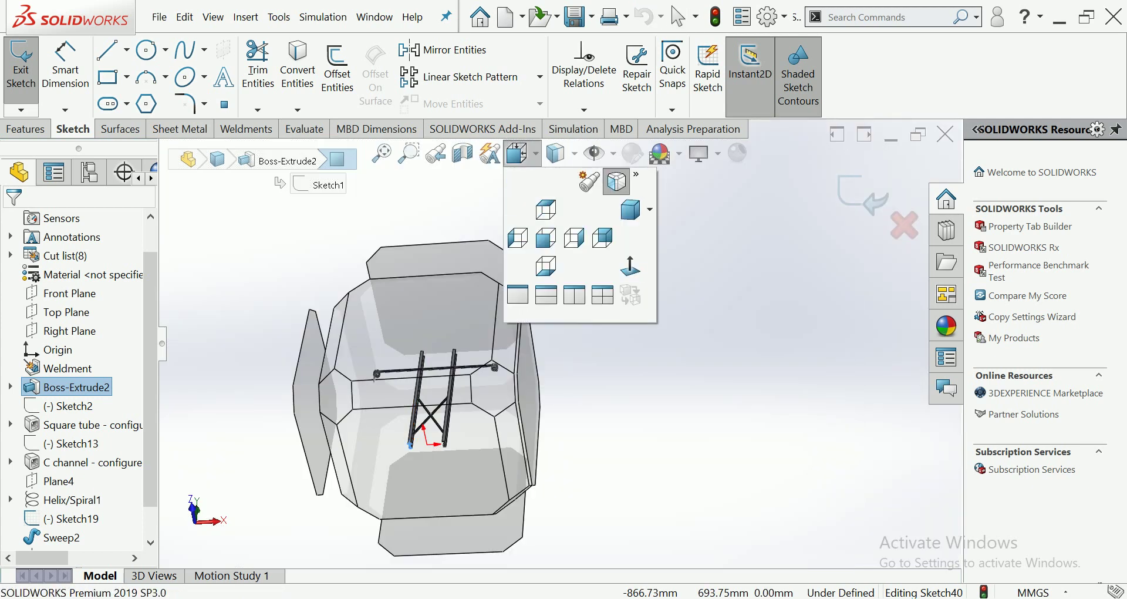
pyautogui.click(661, 154)
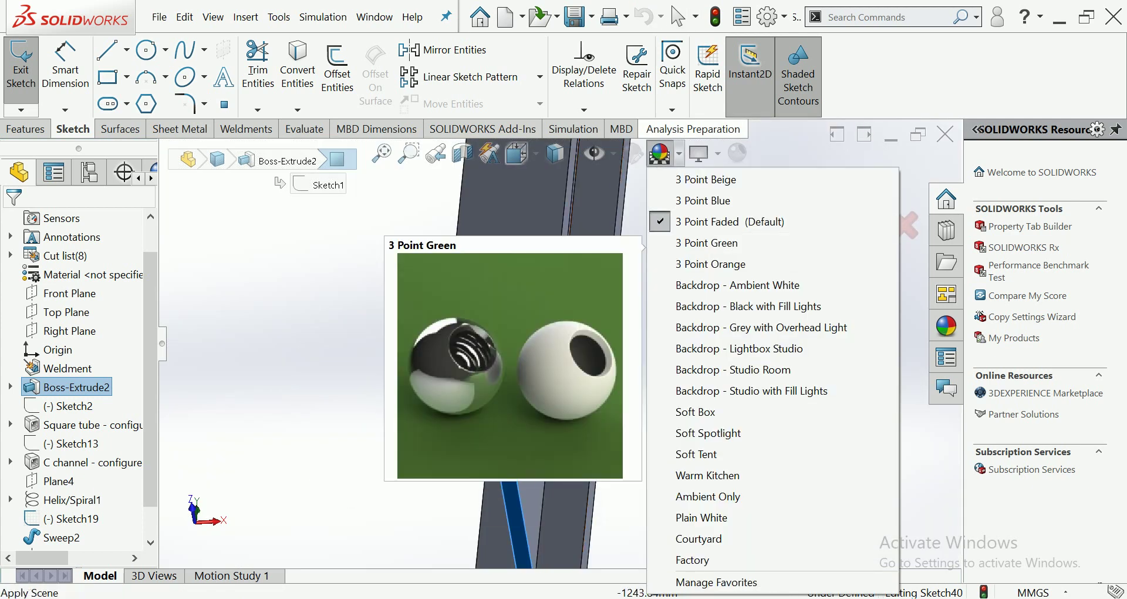
pyautogui.click(711, 242)
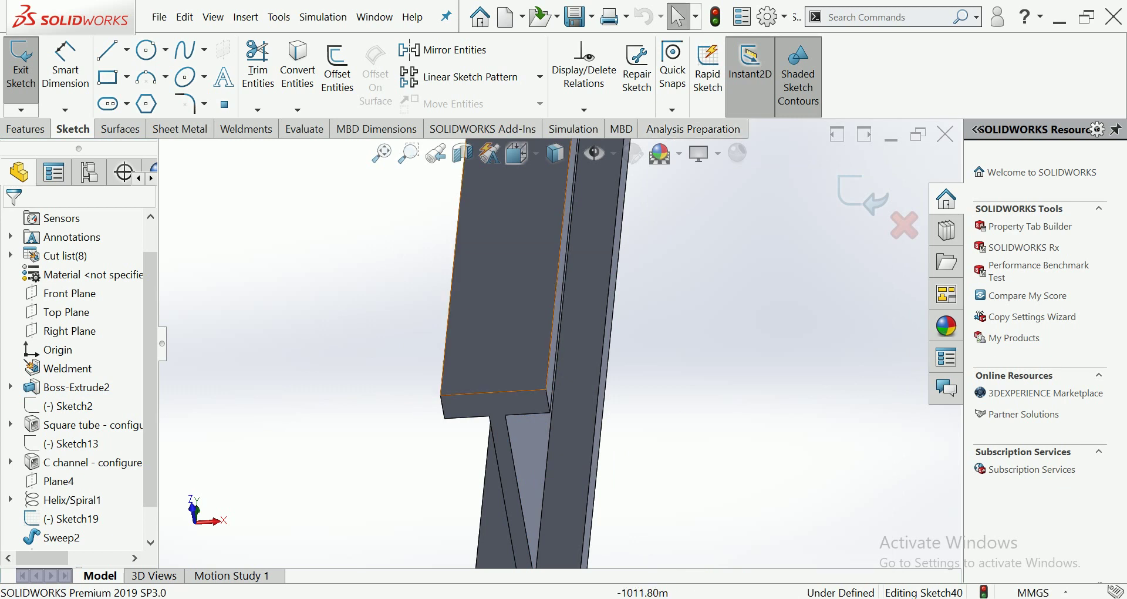
pyautogui.click(555, 154)
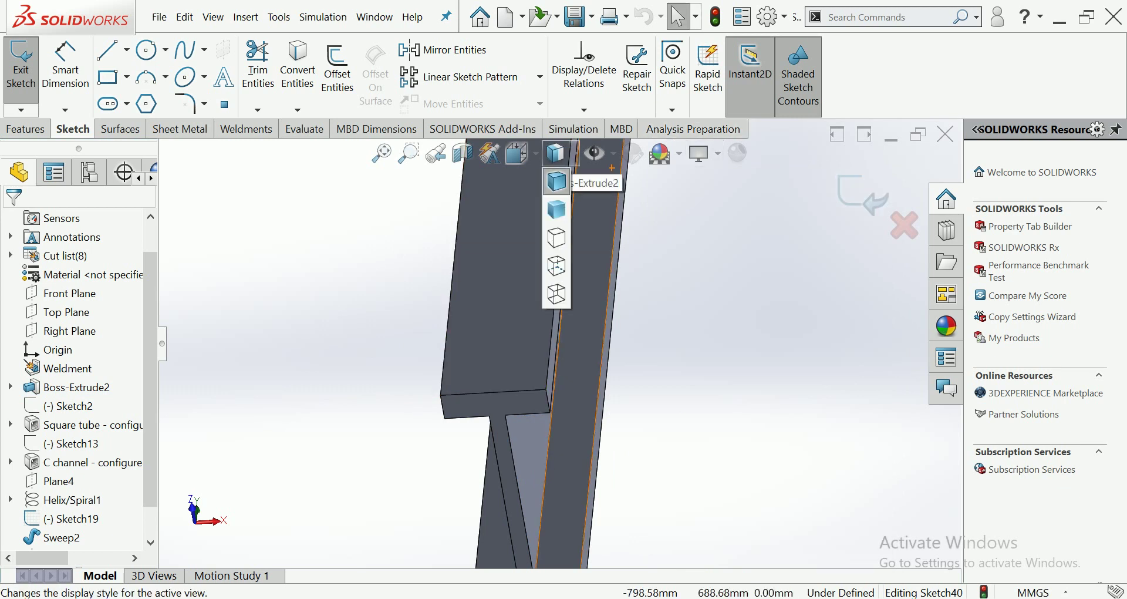
pyautogui.press('space')
pyautogui.click(630, 266)
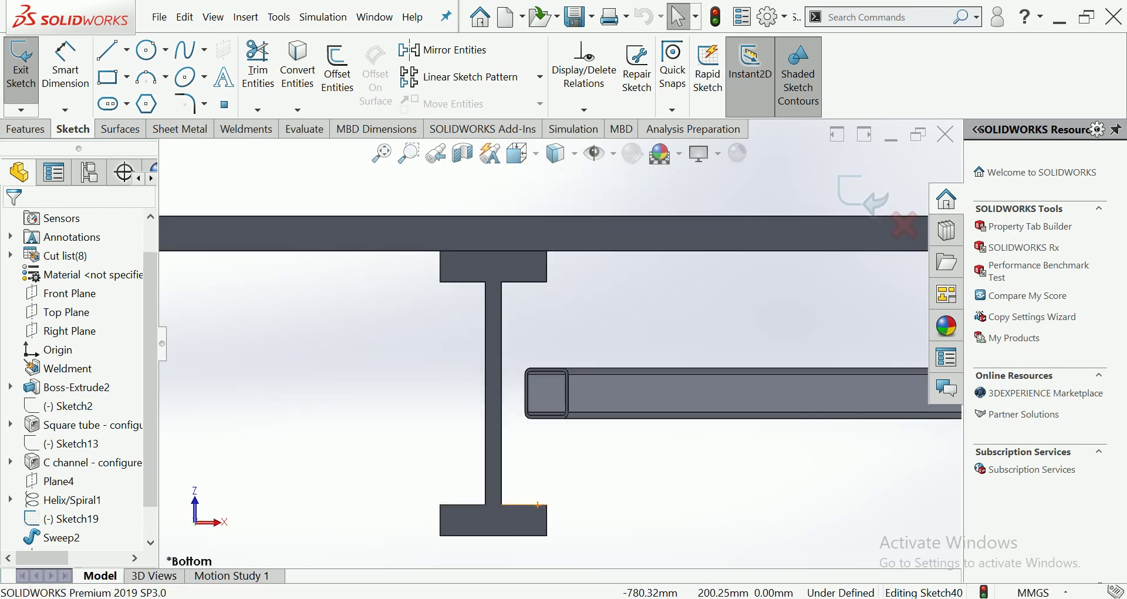
pyautogui.scroll(1, 668, 361)
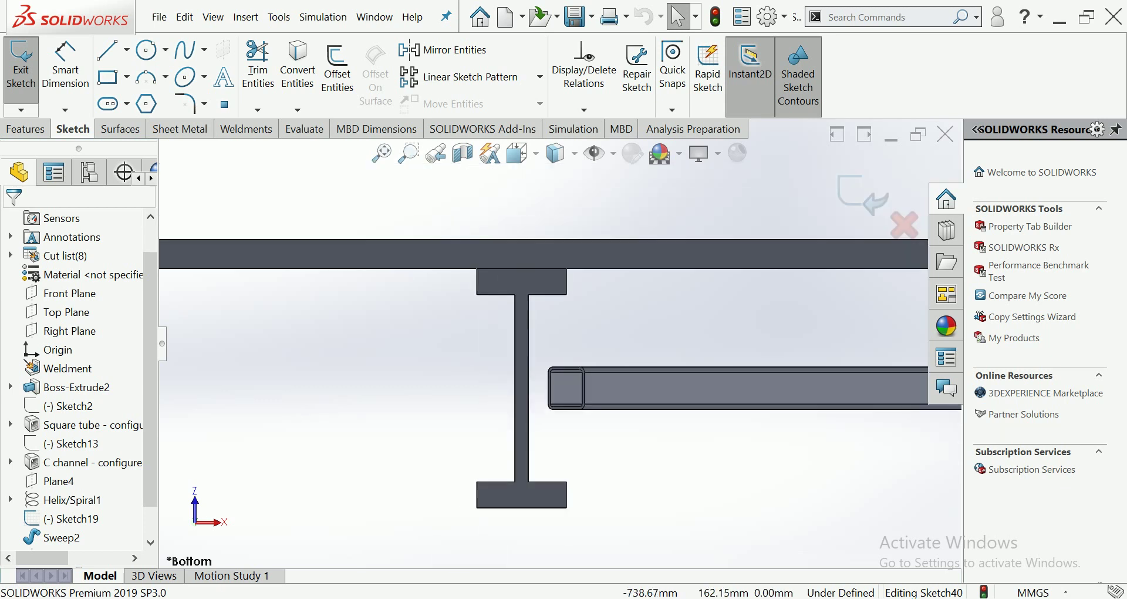
pyautogui.scroll(2, 559, 343)
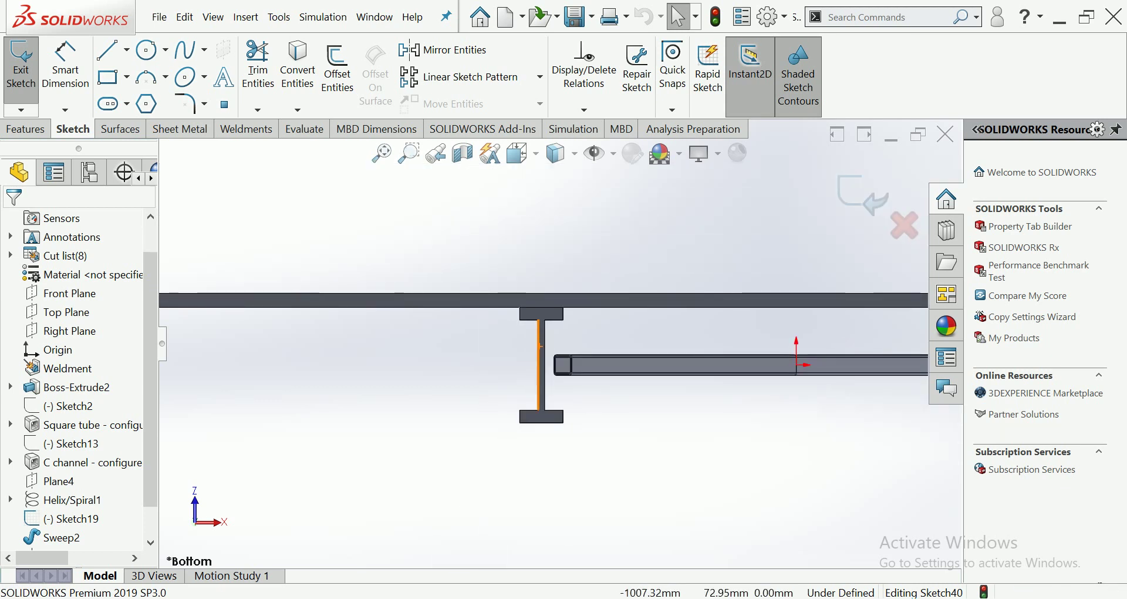
# Begin a corner rectangle at the tube end, then cancel it
pyautogui.click(108, 77)
pyautogui.scroll(-2, 540, 361)
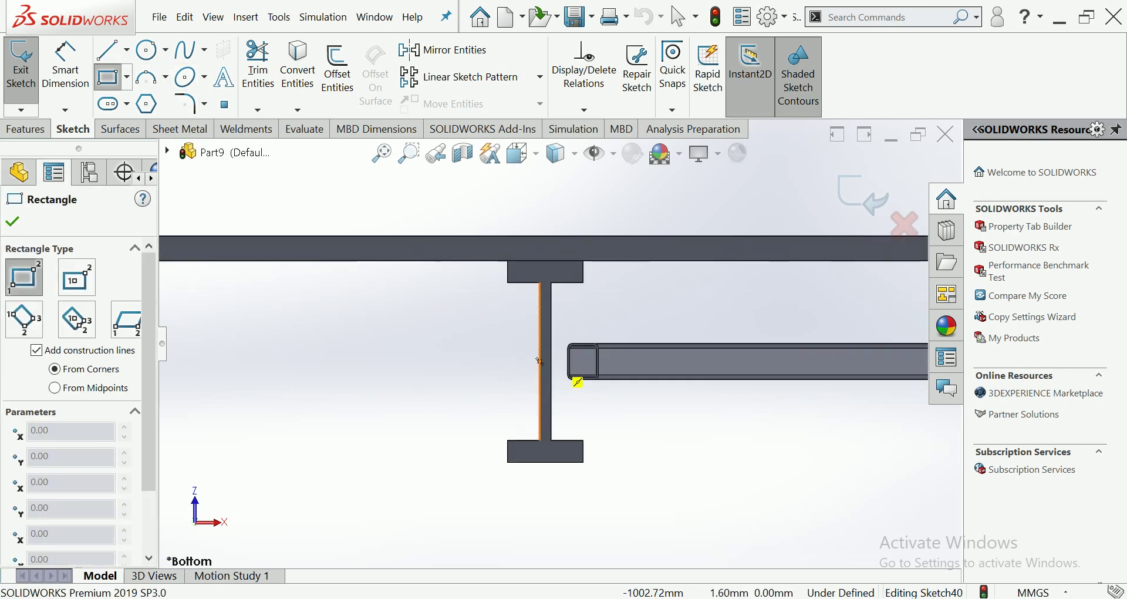
pyautogui.scroll(-1, 576, 377)
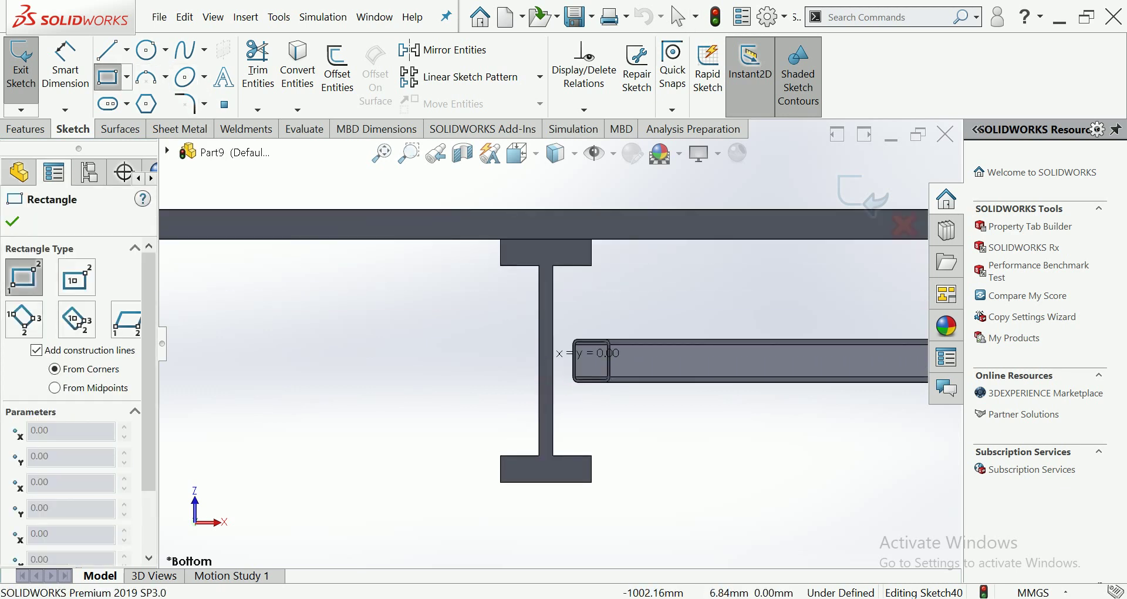
pyautogui.click(574, 351)
pyautogui.scroll(2, 574, 351)
pyautogui.press('Escape')
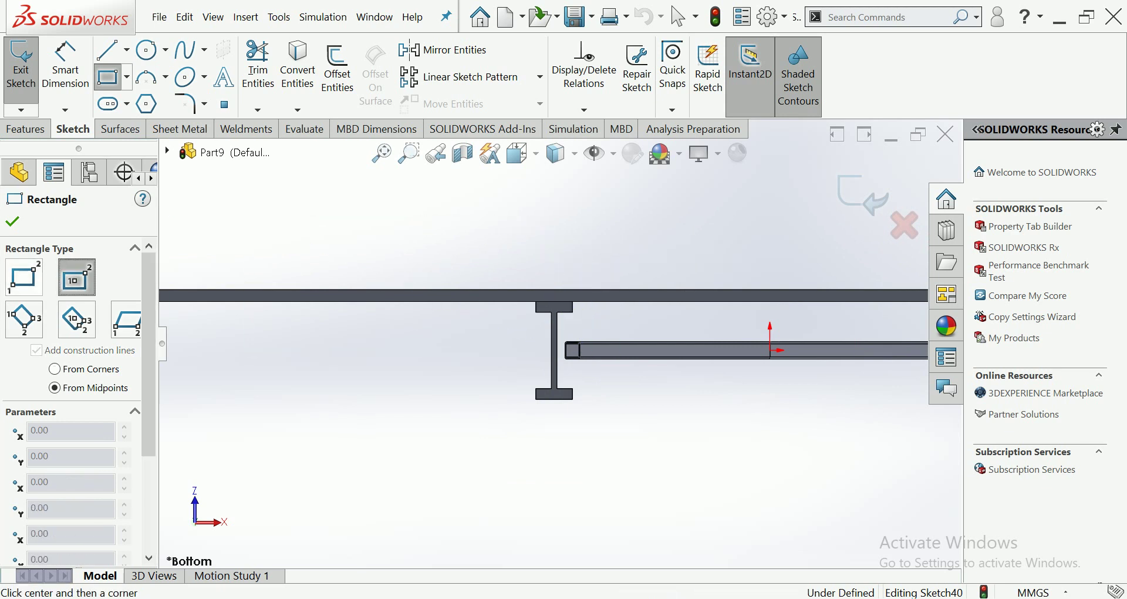
pyautogui.scroll(-2, 552, 359)
pyautogui.scroll(-1, 552, 359)
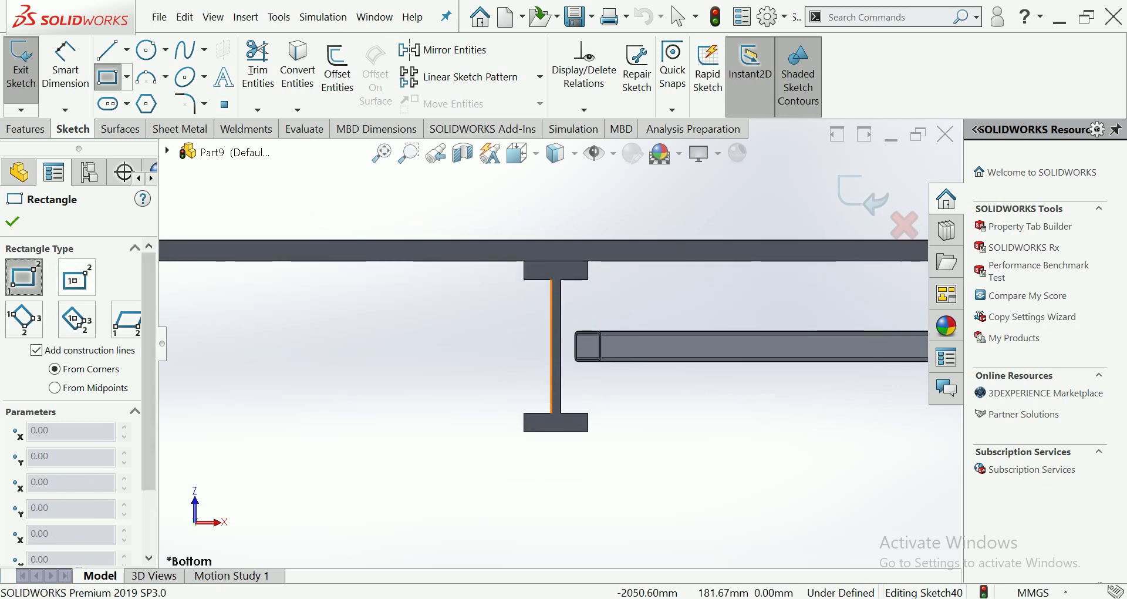
# Draw a centre rectangle centred on the I-beam web
pyautogui.click(76, 276)
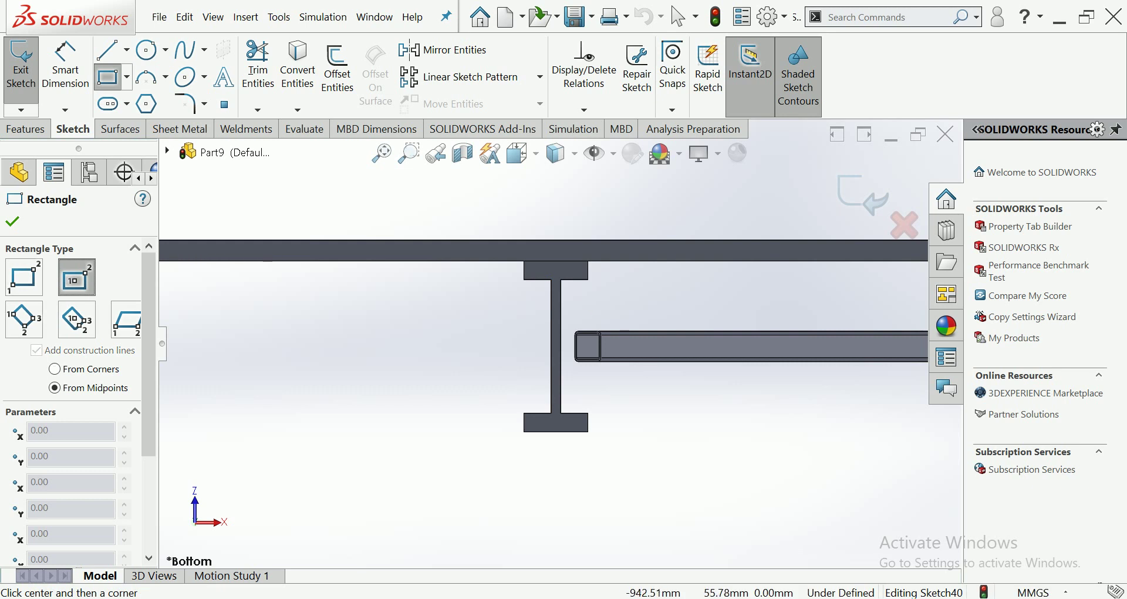
pyautogui.scroll(-1, 552, 339)
pyautogui.scroll(-2, 552, 338)
pyautogui.click(558, 338)
pyautogui.scroll(3, 557, 338)
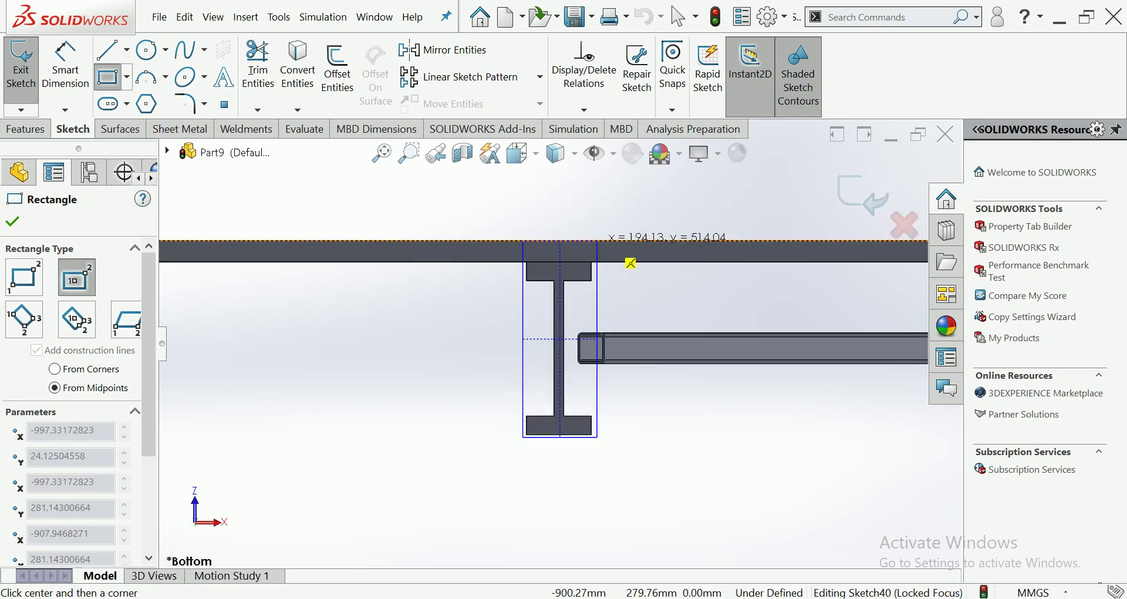
pyautogui.click(617, 250)
pyautogui.press('Escape')
# Dimension the rectangle to 675 mm height and 450 mm width
pyautogui.click(502, 352)
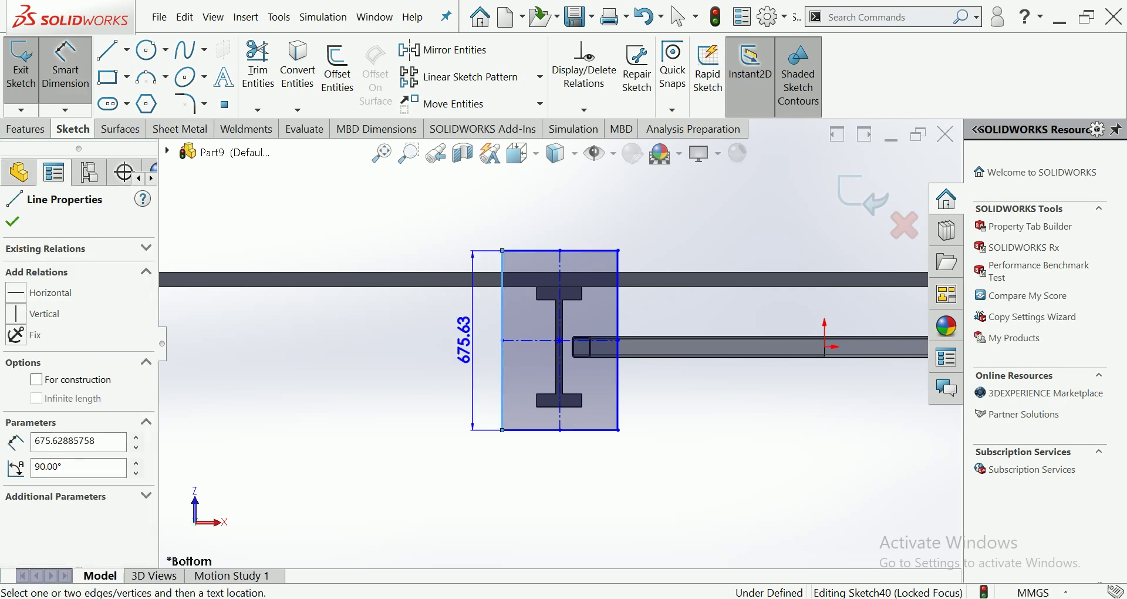
pyautogui.click(452, 340)
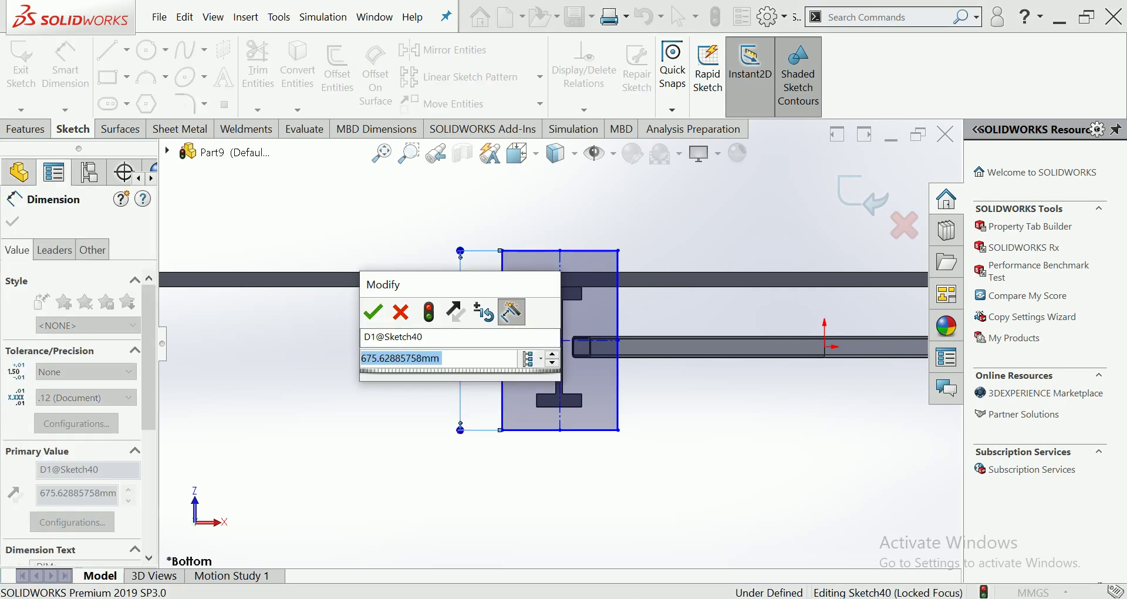
pyautogui.write('675')
pyautogui.press('Return')
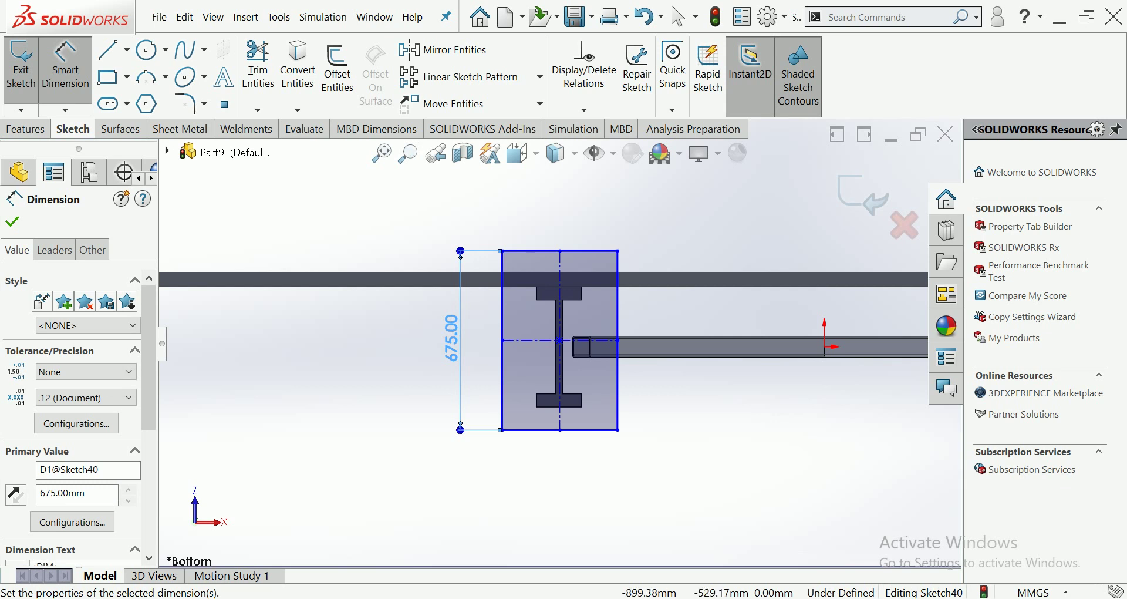
pyautogui.click(560, 430)
pyautogui.click(558, 461)
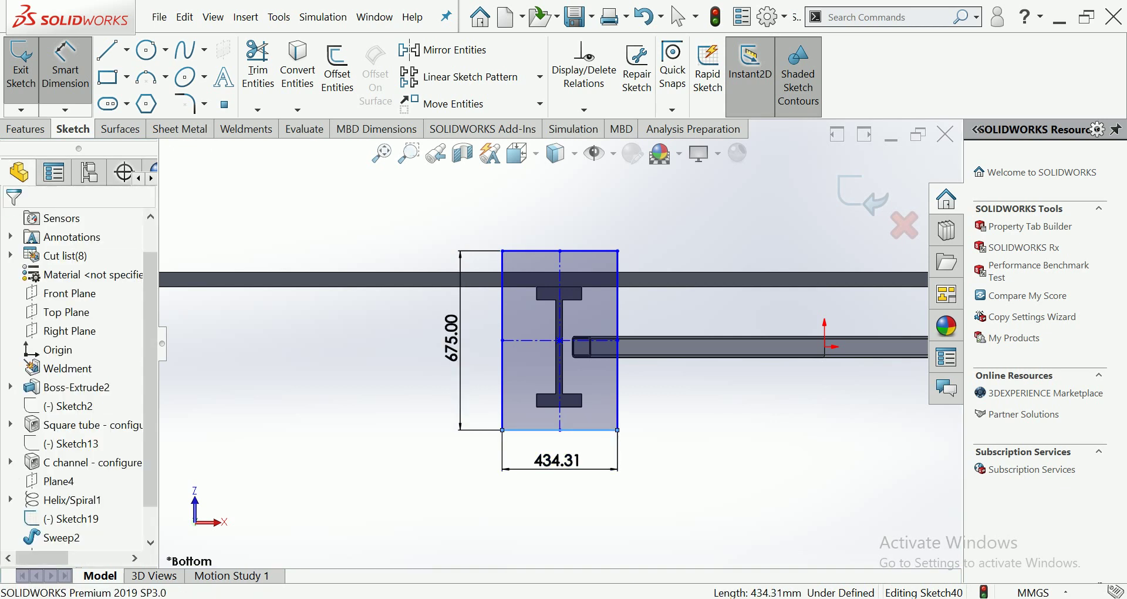
pyautogui.write('400')
pyautogui.press('Escape')
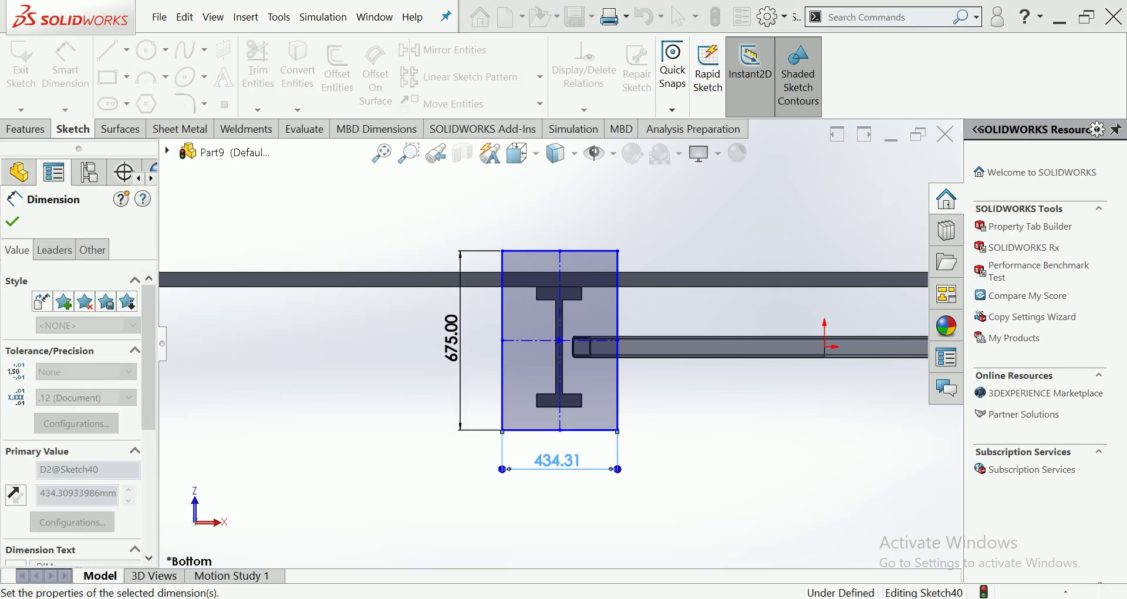
pyautogui.press('z')
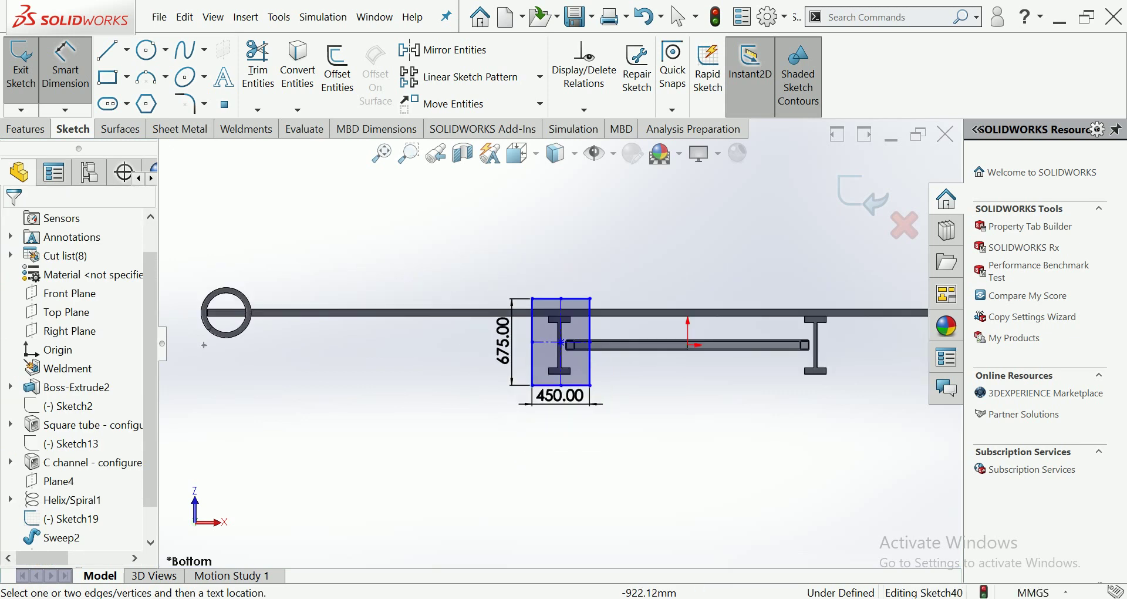
# Try an angle dimension between the construction lines, then discard it
pyautogui.click(686, 352)
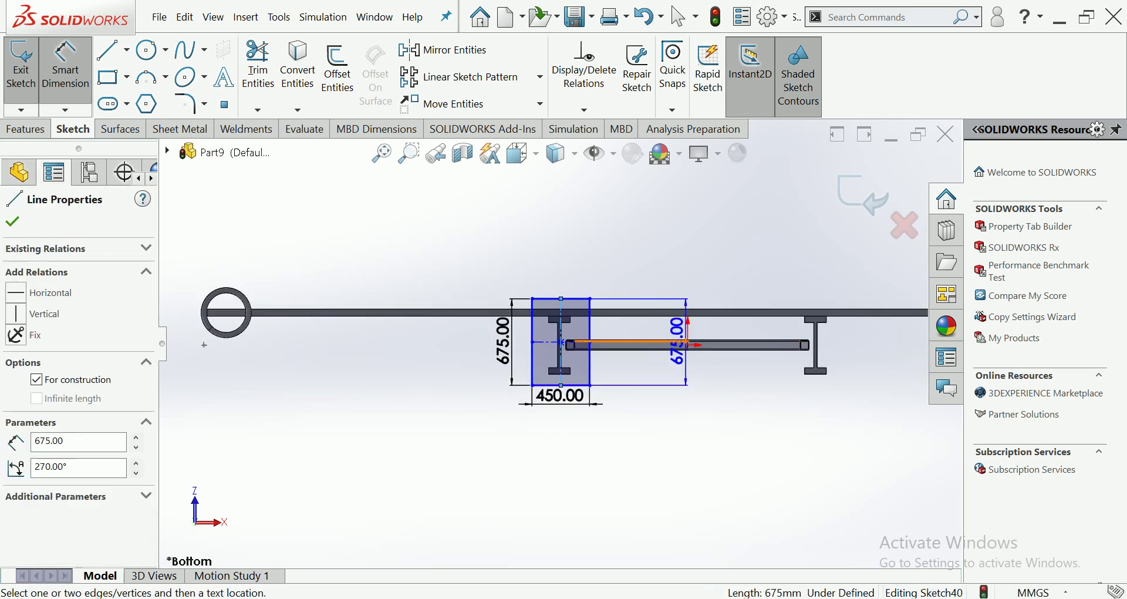
pyautogui.click(693, 345)
pyautogui.click(660, 428)
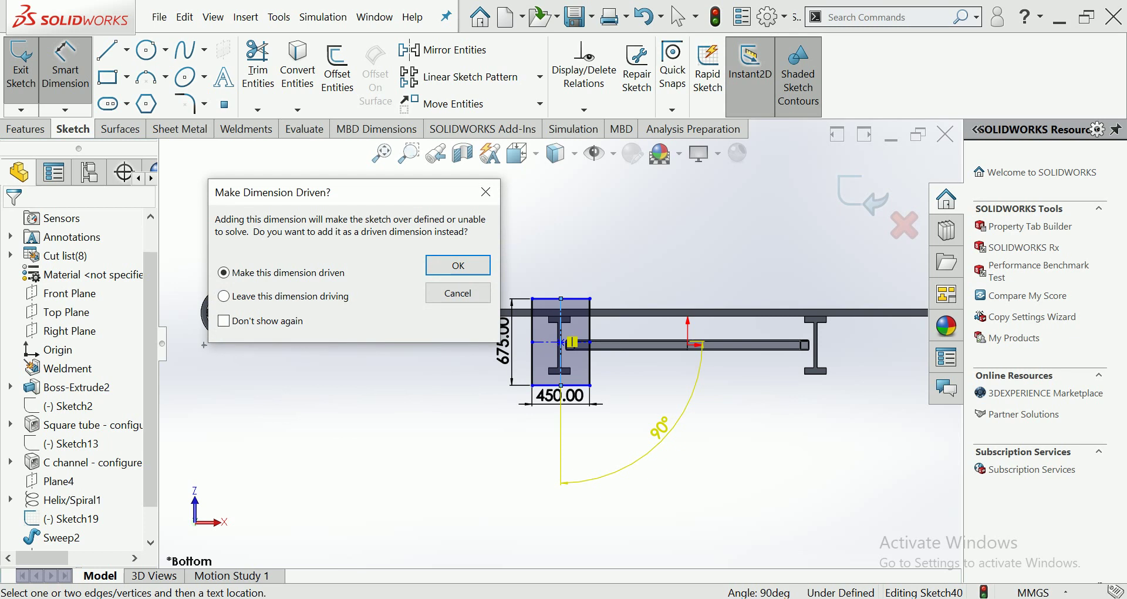
pyautogui.press('Escape')
pyautogui.press('Escape')
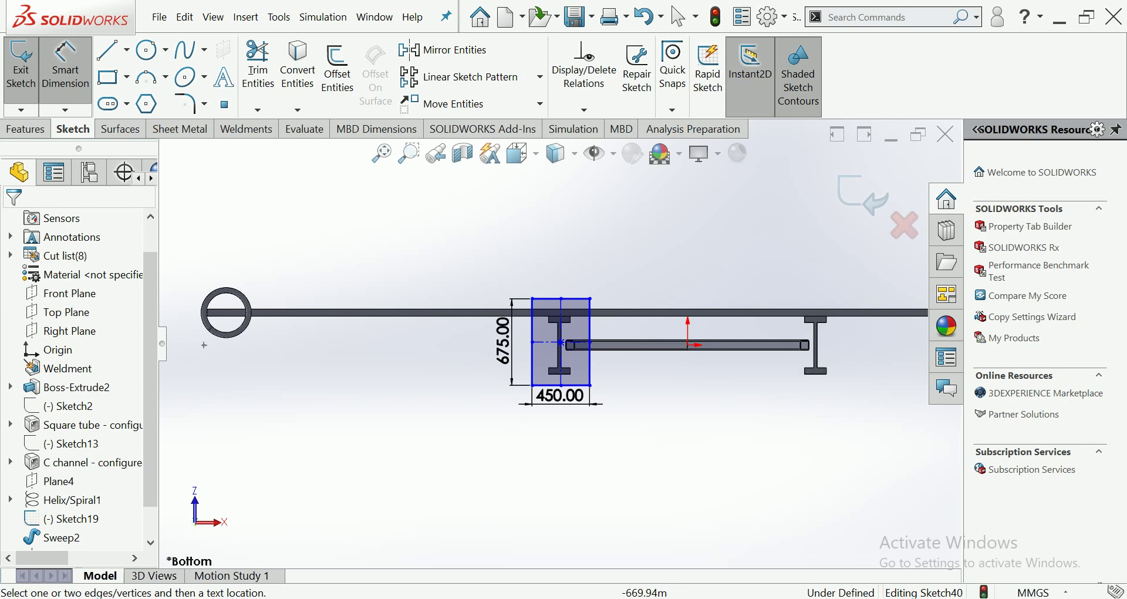
pyautogui.scroll(1, 560, 343)
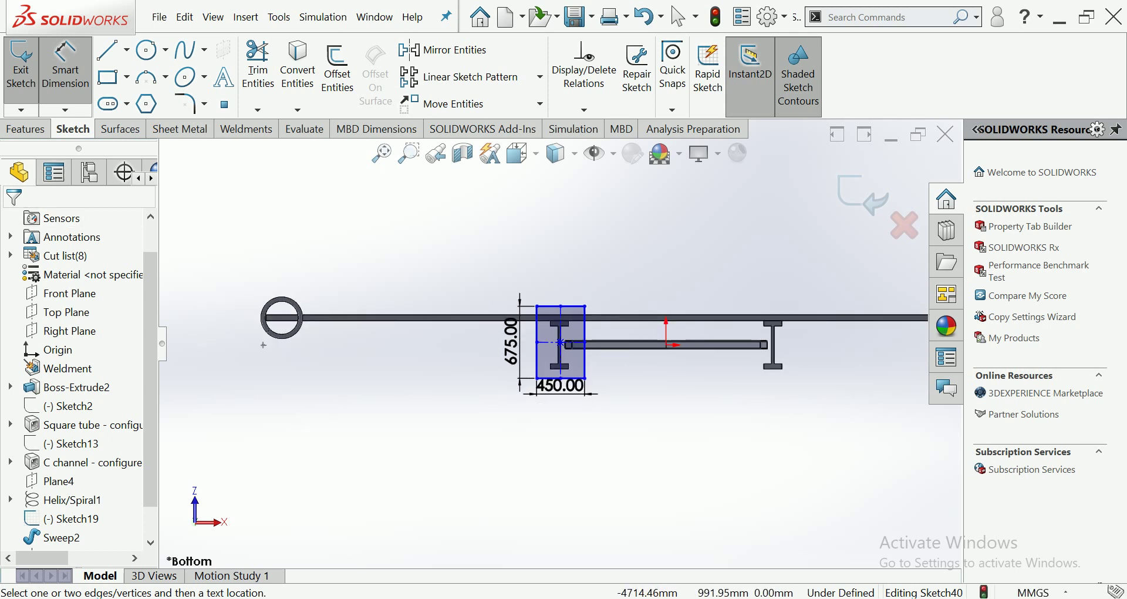
pyautogui.click(25, 129)
# Extrude the rectangle 600 mm blind into a solid footing block
pyautogui.click(28, 68)
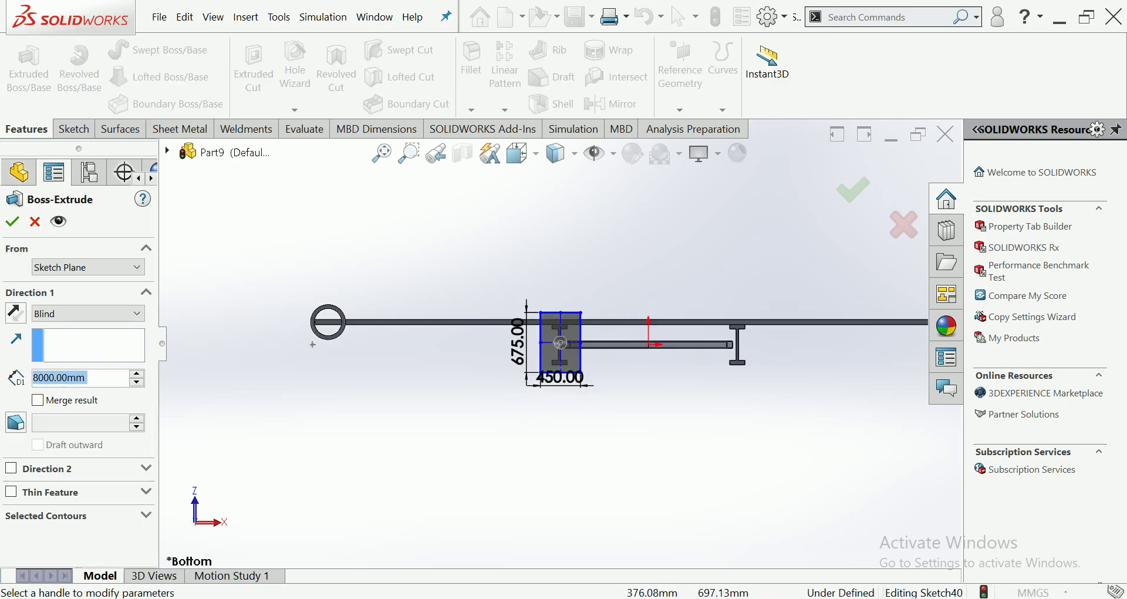
pyautogui.moveTo(510, 480); pyautogui.dragTo(543, 383)
pyautogui.scroll(-3, 549, 403)
pyautogui.scroll(-3, 549, 404)
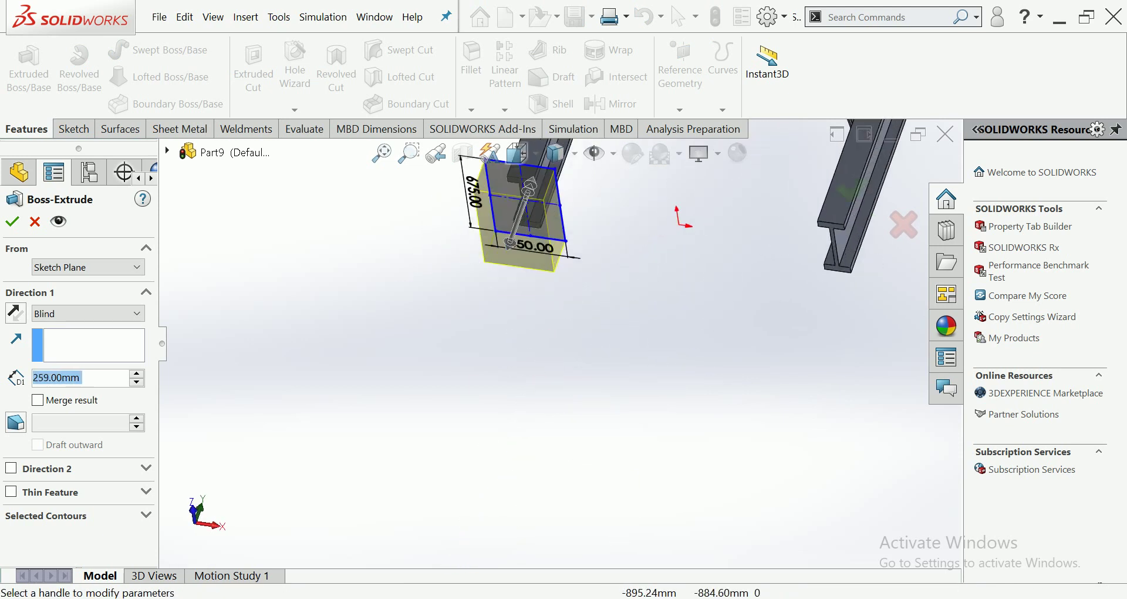
pyautogui.moveTo(587, 352); pyautogui.dragTo(622, 411, button='middle')
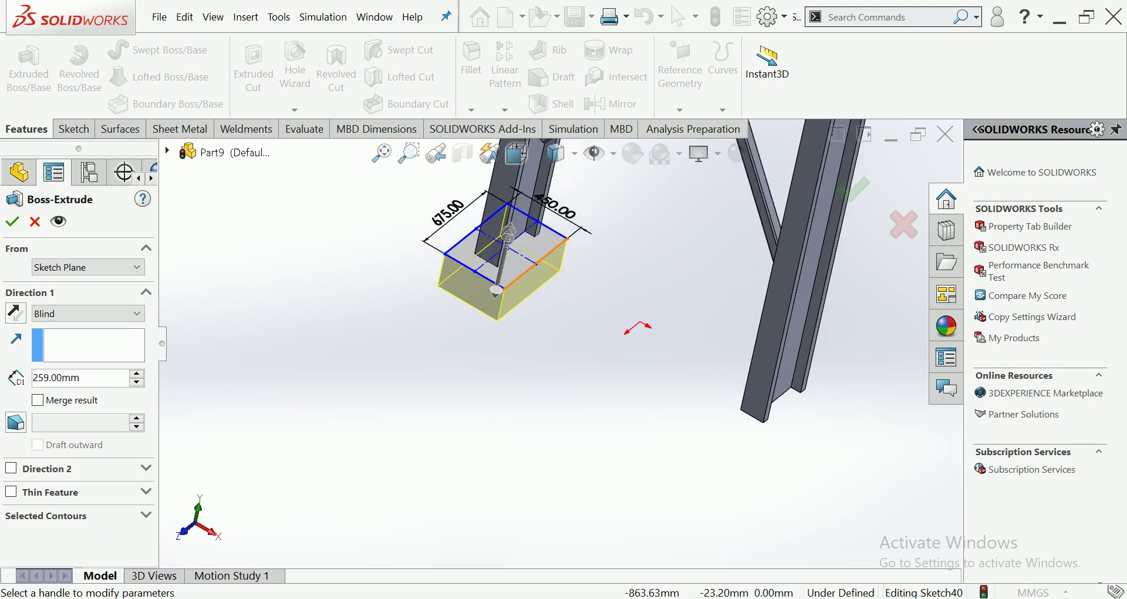
pyautogui.moveTo(496, 287); pyautogui.dragTo(486, 333)
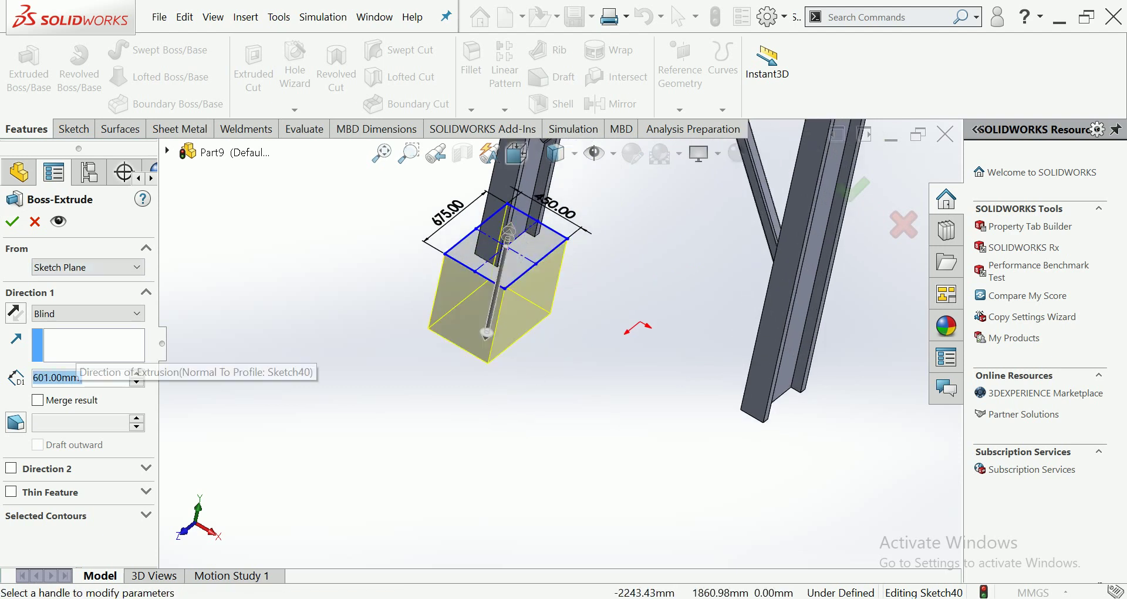
pyautogui.write('600')
pyautogui.press('Return')
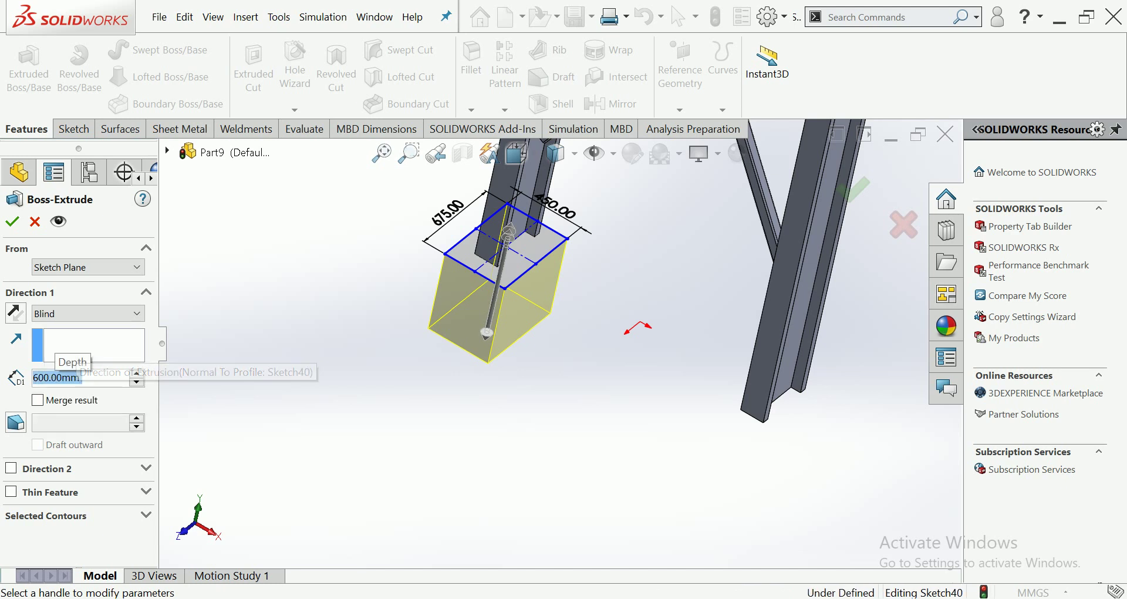
pyautogui.click(12, 221)
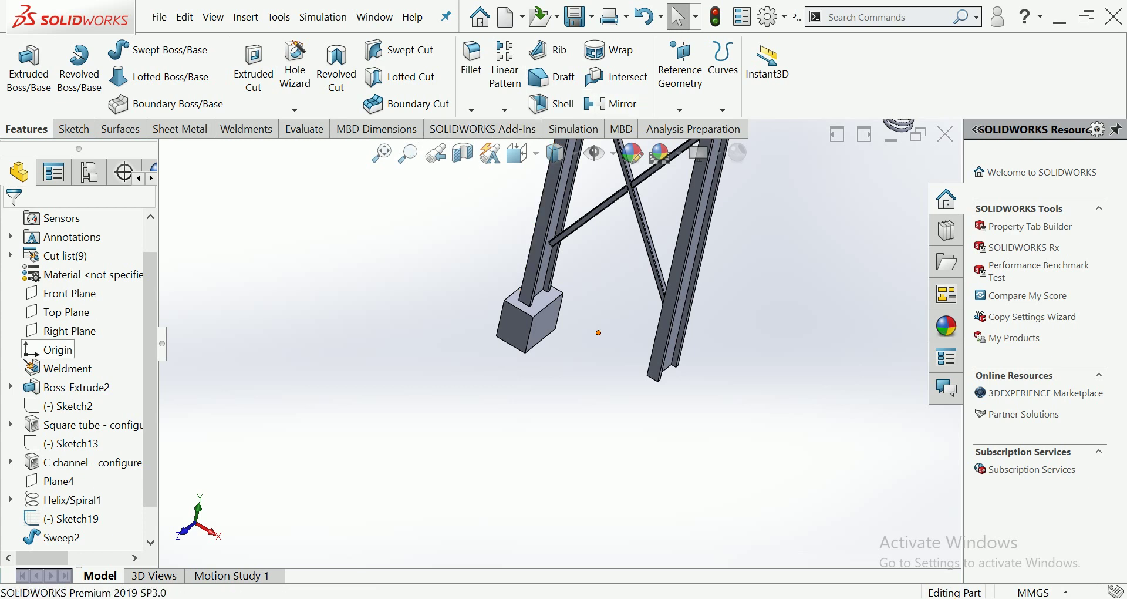
pyautogui.scroll(2, 76, 352)
# Mirror the Boss-Extrude3 footing block across the Right Plane under the other leg
pyautogui.click(69, 330)
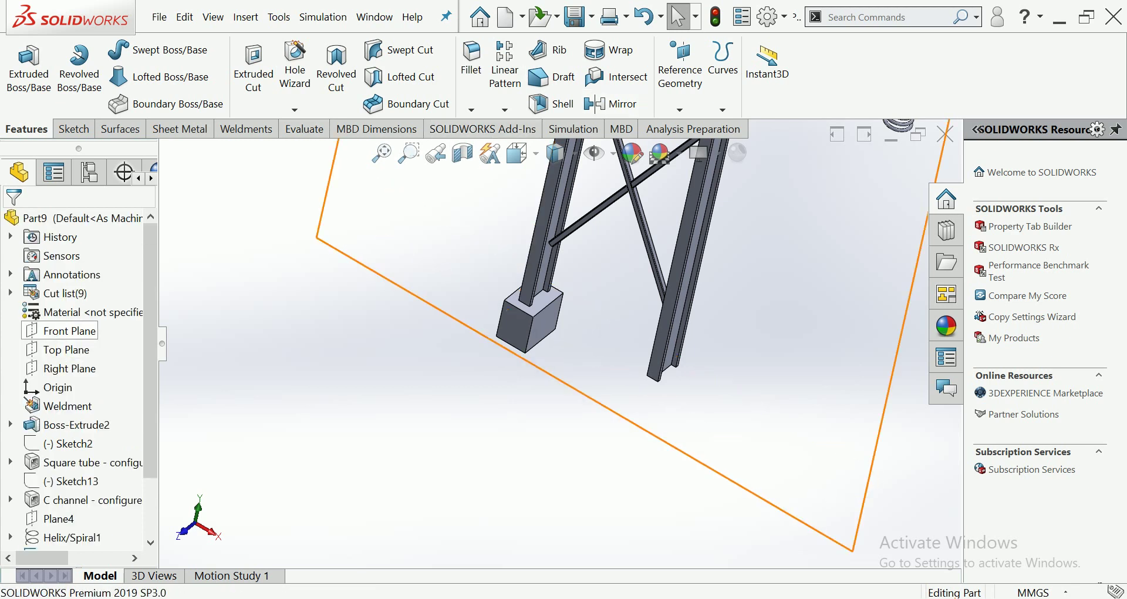
pyautogui.click(69, 367)
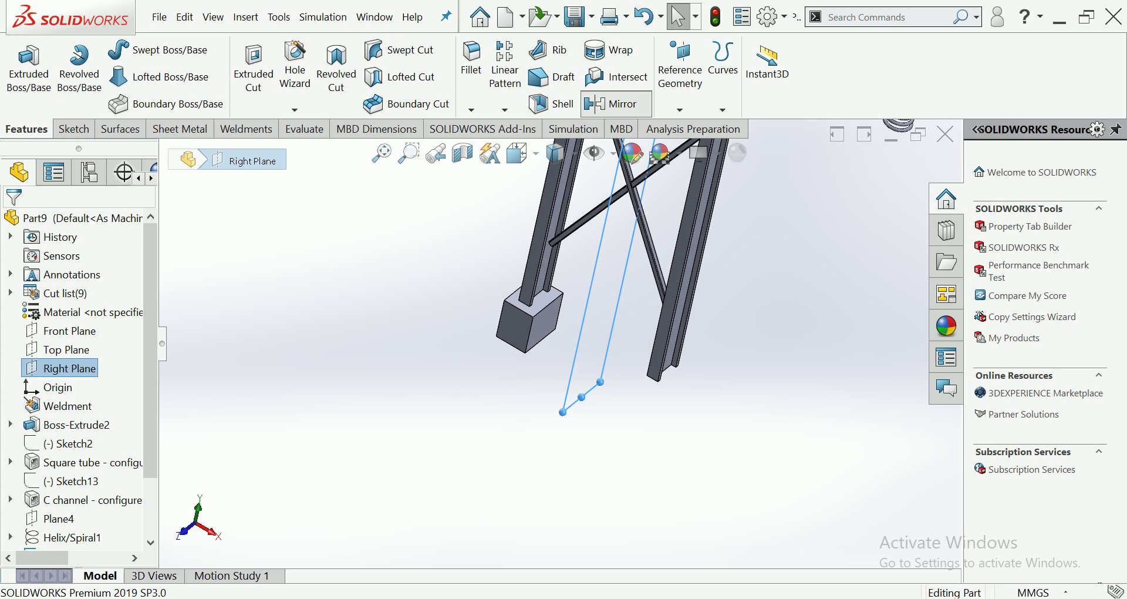
pyautogui.click(610, 104)
pyautogui.click(528, 320)
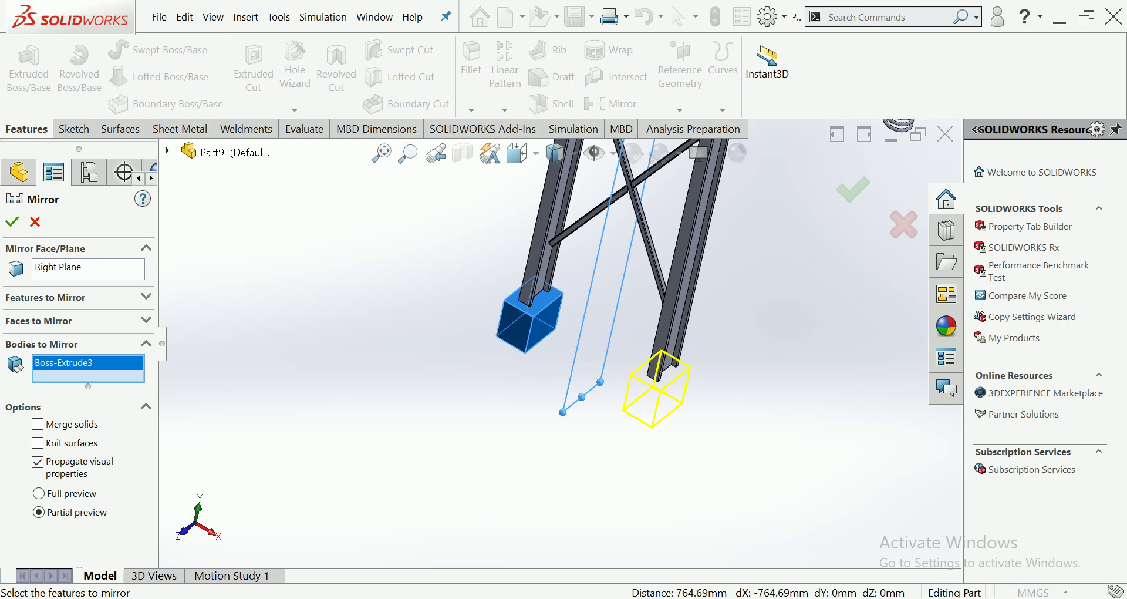
pyautogui.click(13, 222)
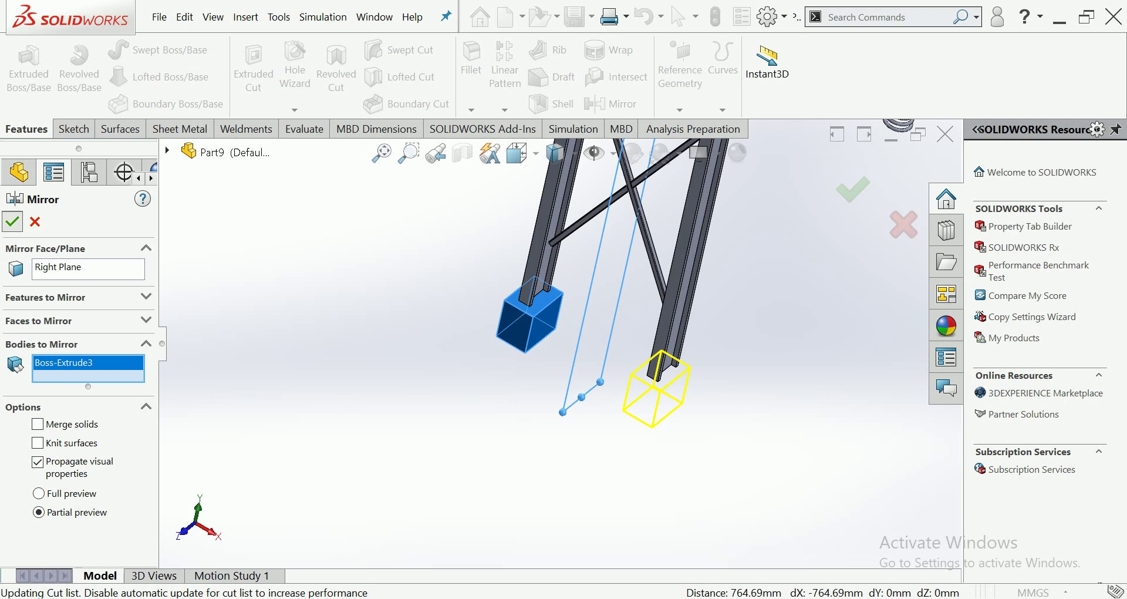
pyautogui.scroll(3, 560, 344)
pyautogui.scroll(3, 559, 344)
pyautogui.moveTo(575, 305); pyautogui.dragTo(528, 305, button='middle')
# Try a pink colour on the mirrored footing, then cancel the change
pyautogui.scroll(-2, 452, 324)
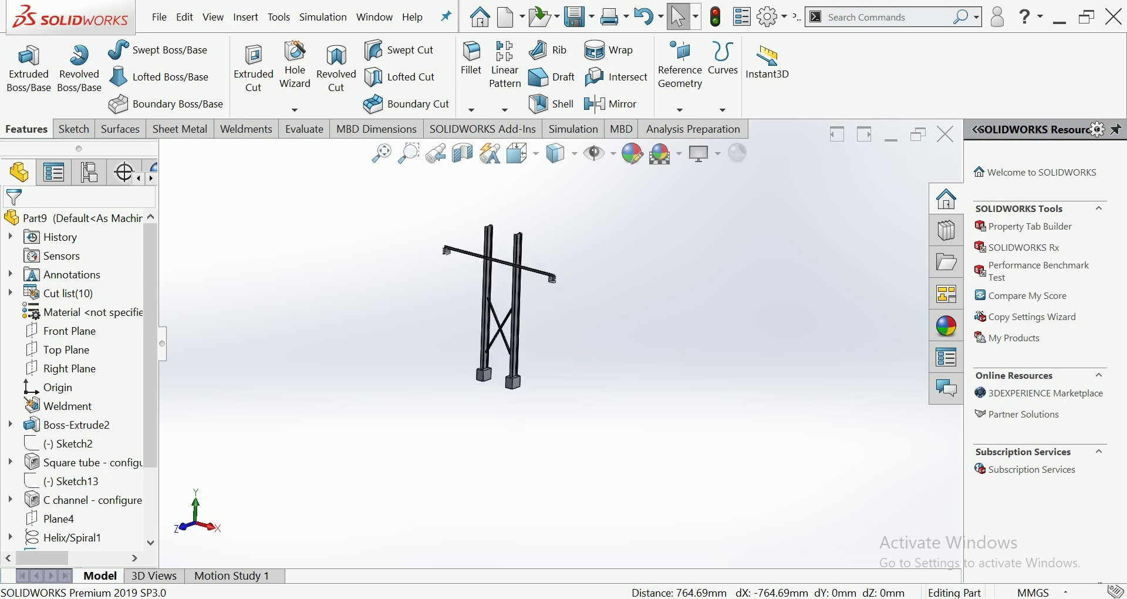
pyautogui.scroll(-2, 452, 324)
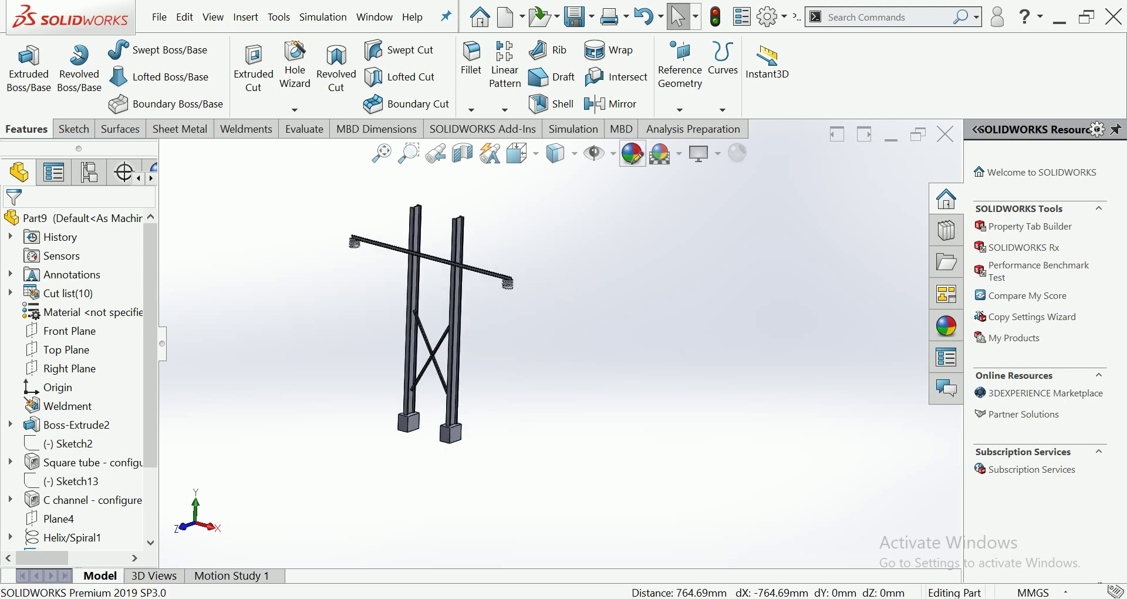
pyautogui.click(632, 153)
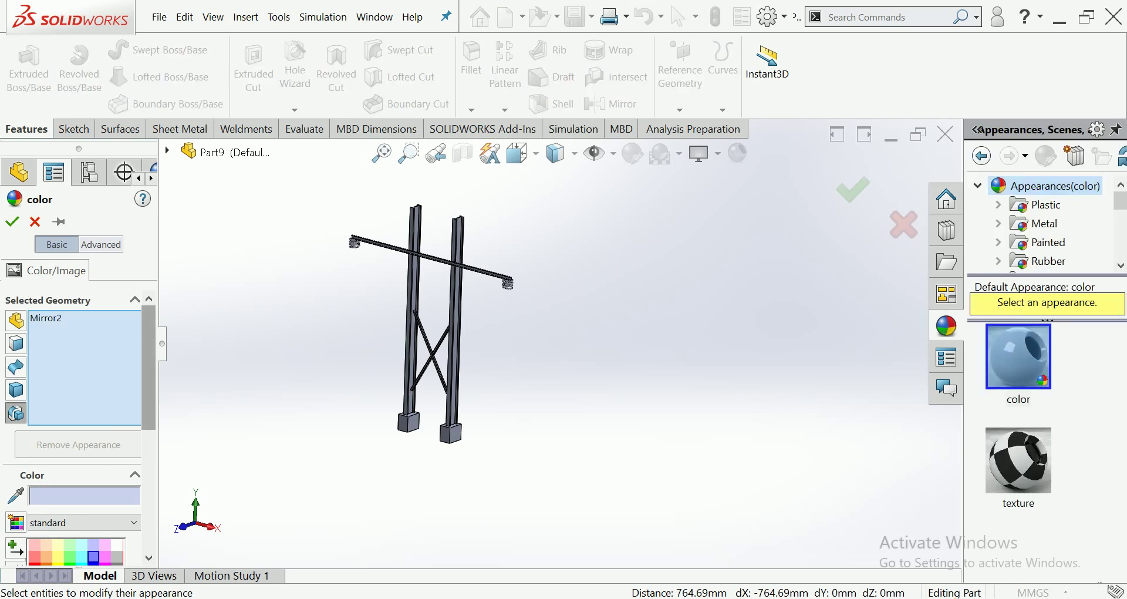
pyautogui.scroll(-3, 100, 461)
pyautogui.moveTo(100, 461); pyautogui.dragTo(32, 464)
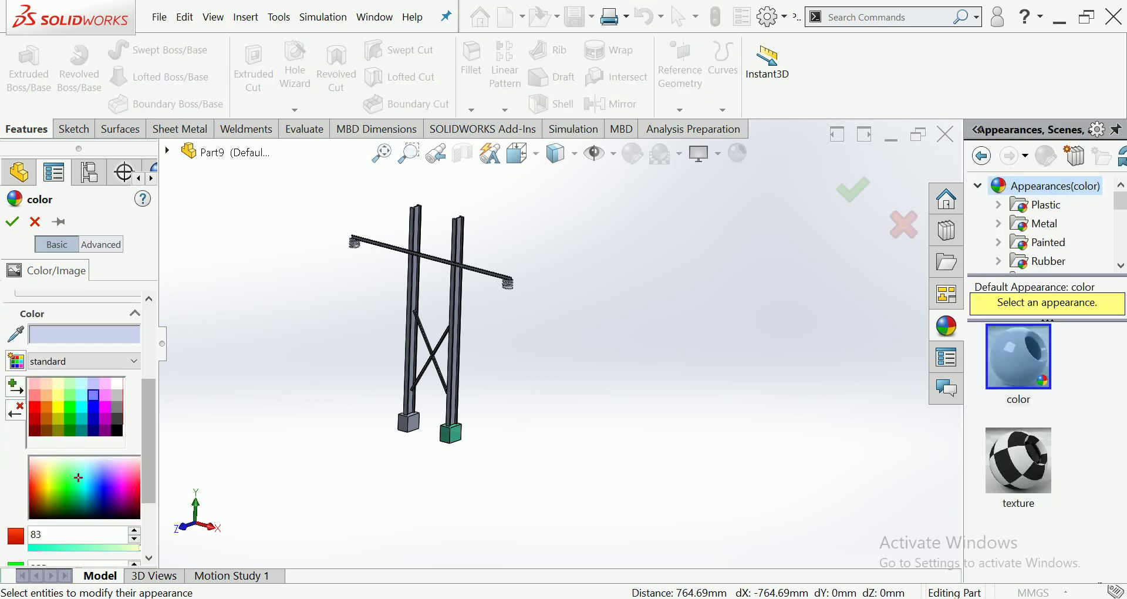
pyautogui.press('Escape')
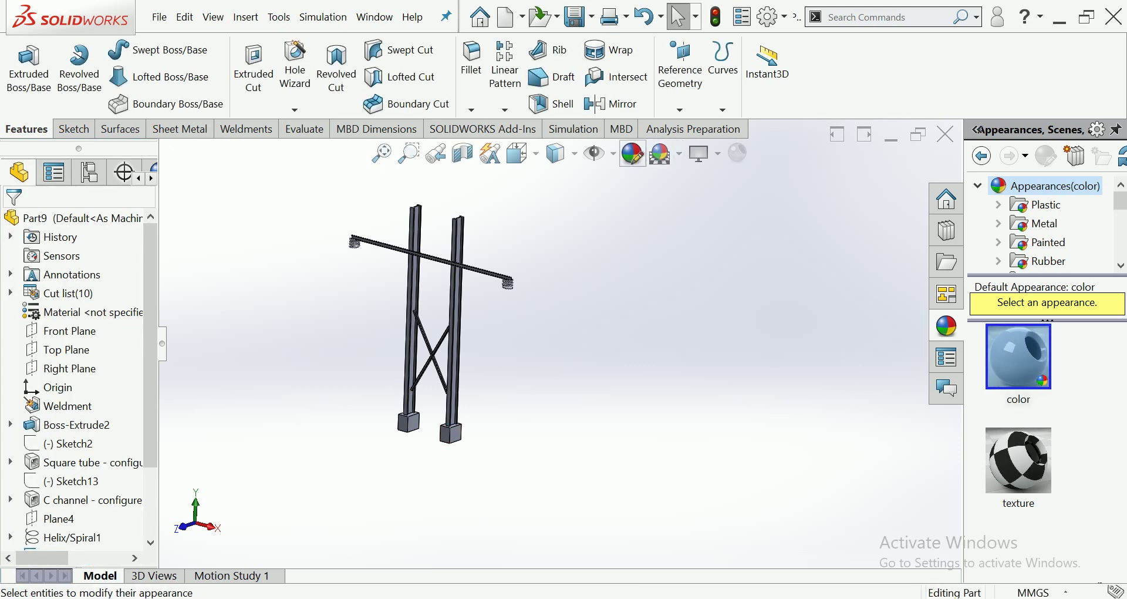
# Apply a light green appearance (RGB 140, 255, 144) to the whole Part9
pyautogui.click(632, 153)
pyautogui.scroll(-2, 99, 357)
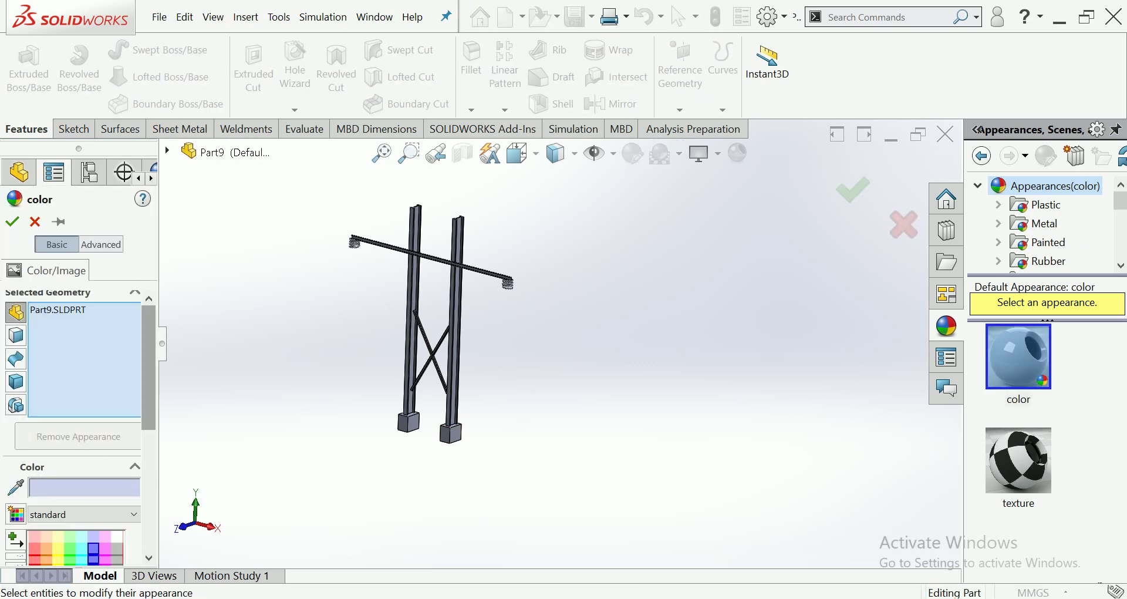
pyautogui.scroll(-2, 99, 358)
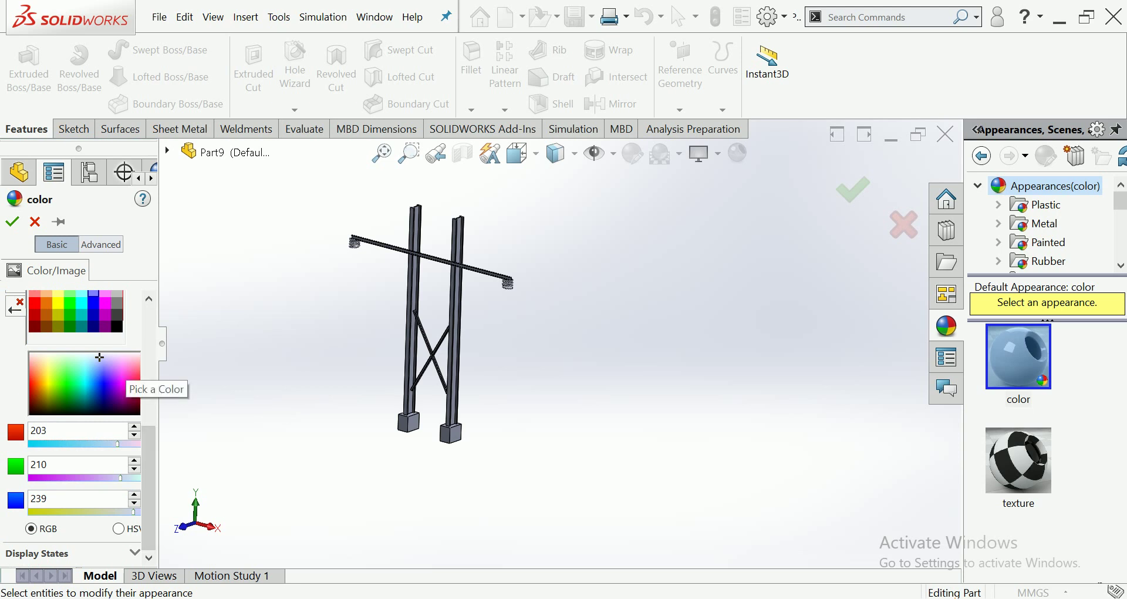
pyautogui.click(36, 366)
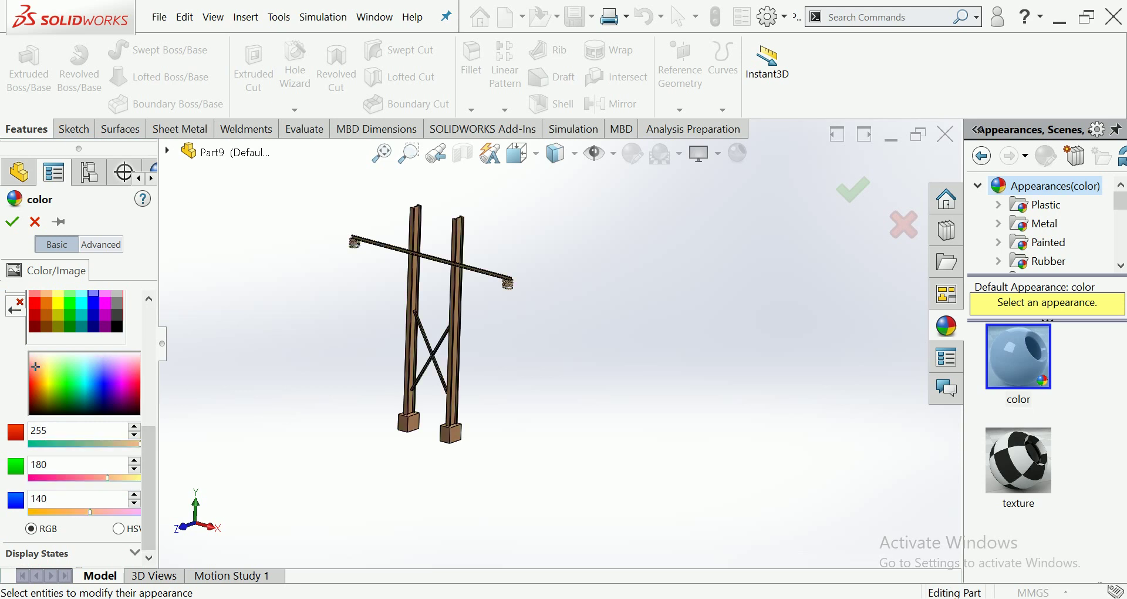
pyautogui.click(127, 376)
pyautogui.moveTo(134, 375); pyautogui.dragTo(58, 358)
pyautogui.press('Return')
pyautogui.scroll(-2, 431, 322)
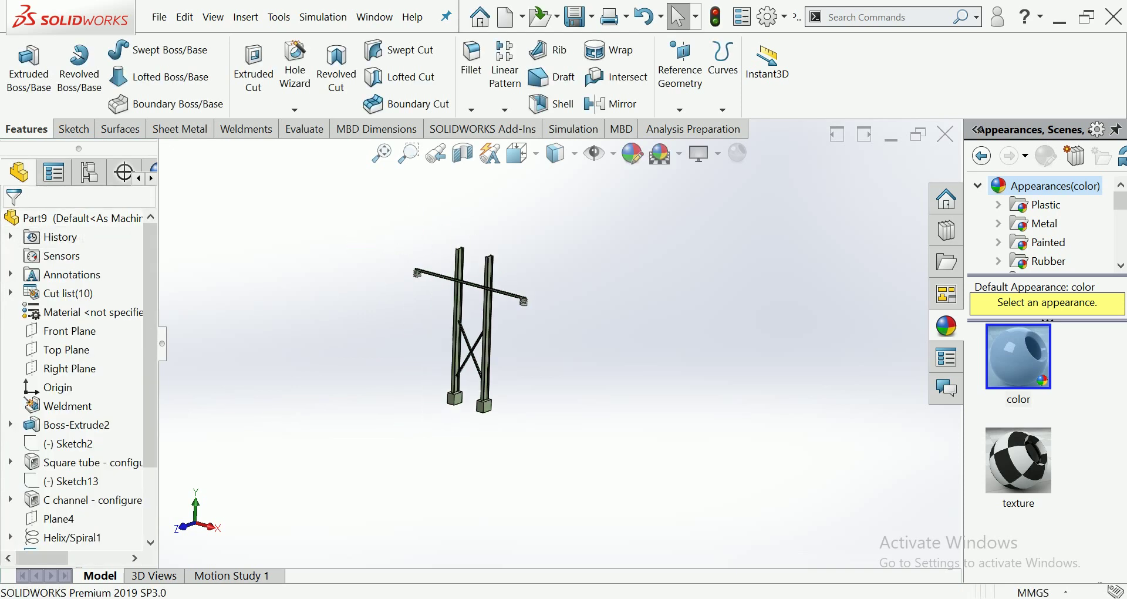
pyautogui.keyDown('ctrl'); pyautogui.moveTo(431, 323); pyautogui.dragTo(299, 357, button='middle'); pyautogui.keyUp('ctrl')
pyautogui.scroll(-3, 376, 340)
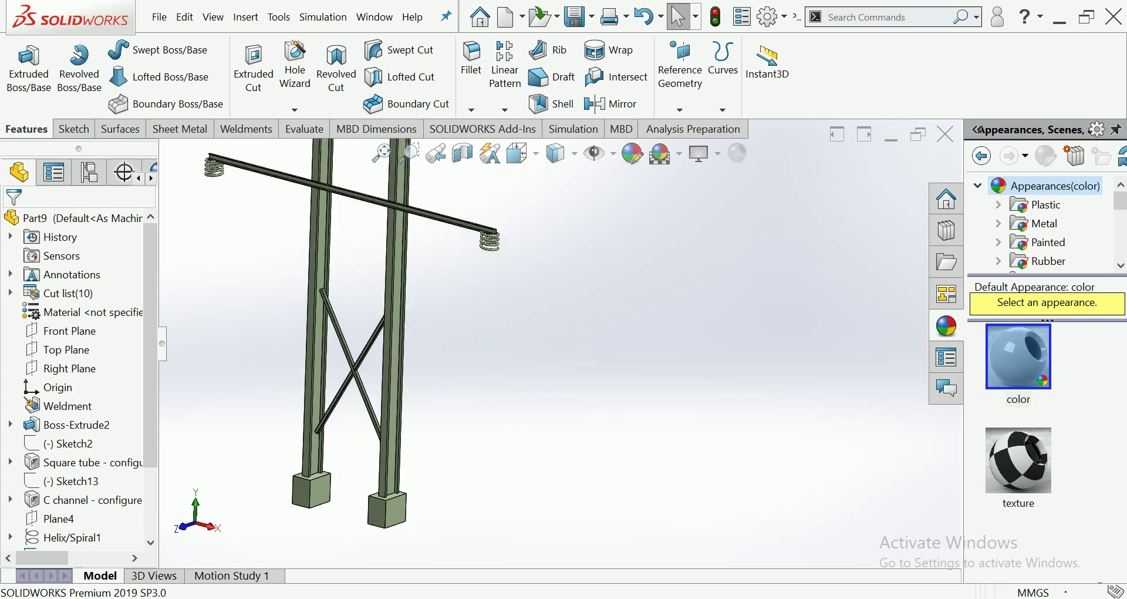